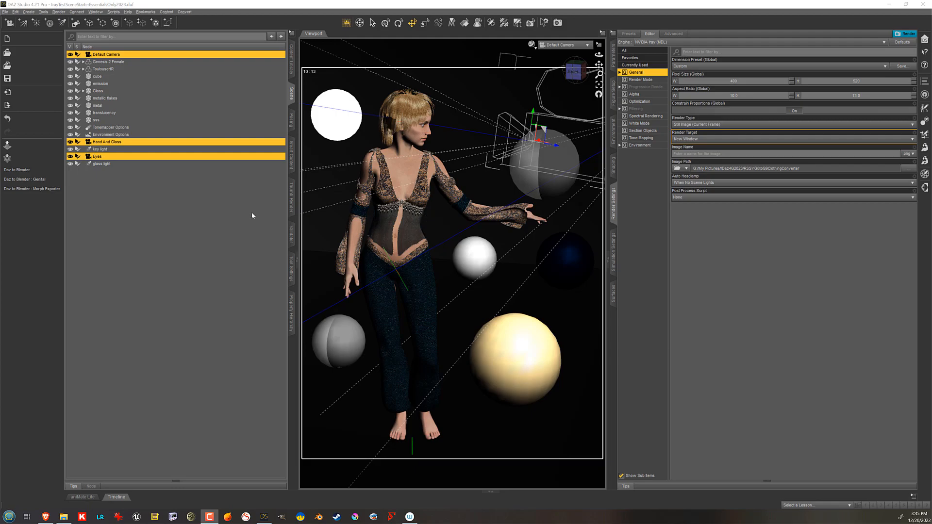
- Clear the selection of all items in the scene
left_click(145, 164)
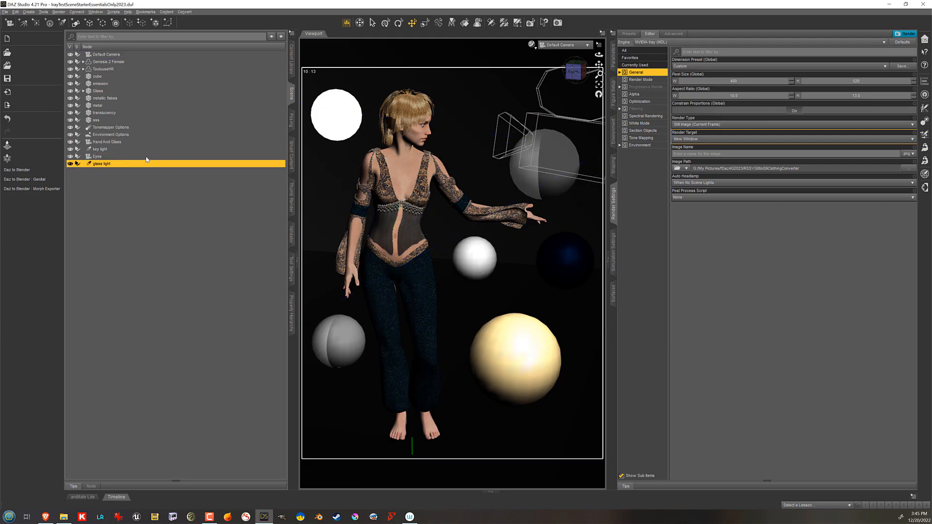
left_click(153, 240)
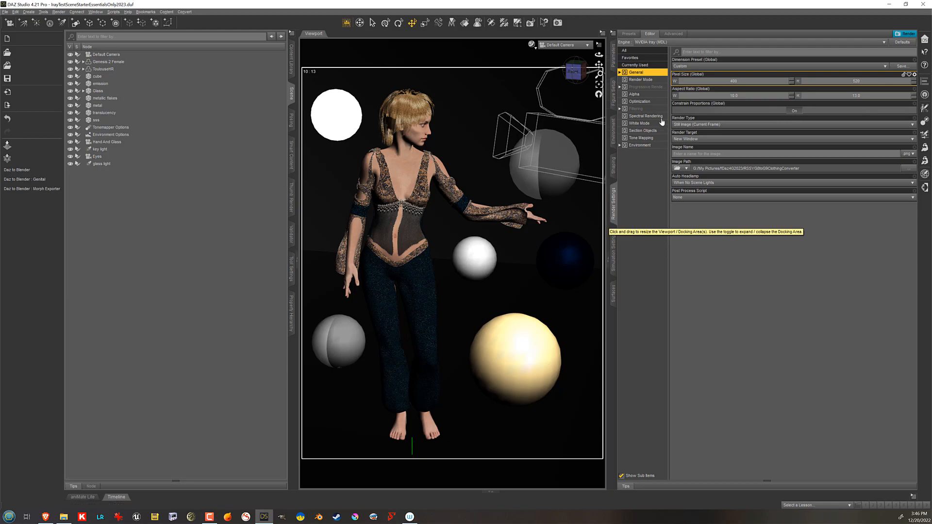
- Look through the library of render settings presets and return to the render settings editor
left_click(634, 36)
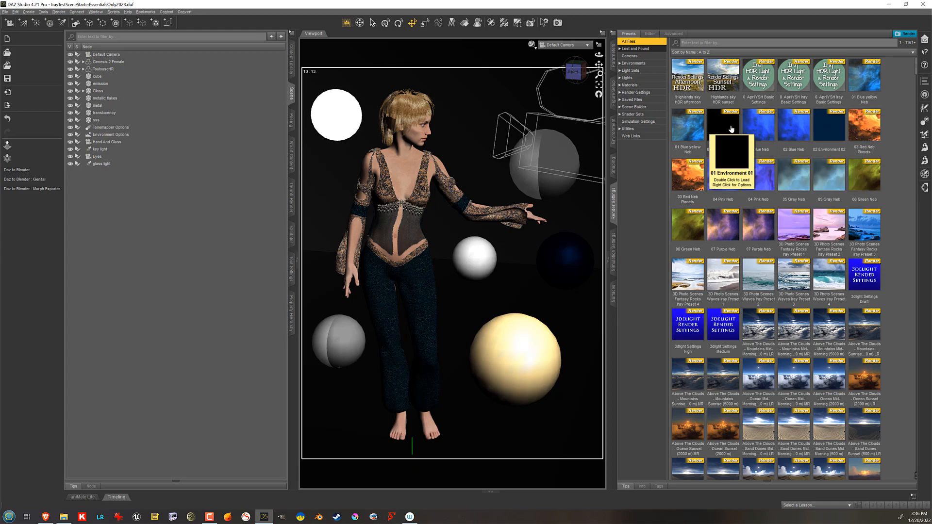
scroll(757, 143, "down", 15)
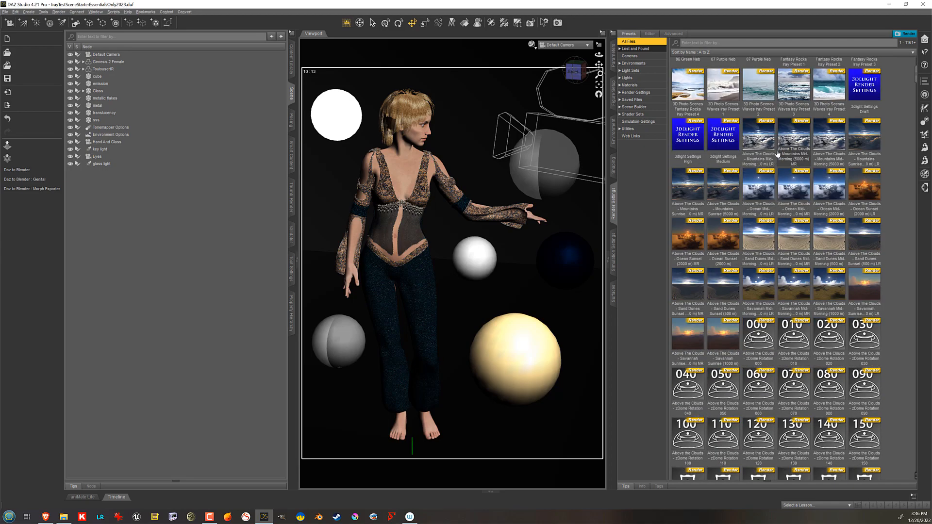
scroll(777, 152, "down", 20)
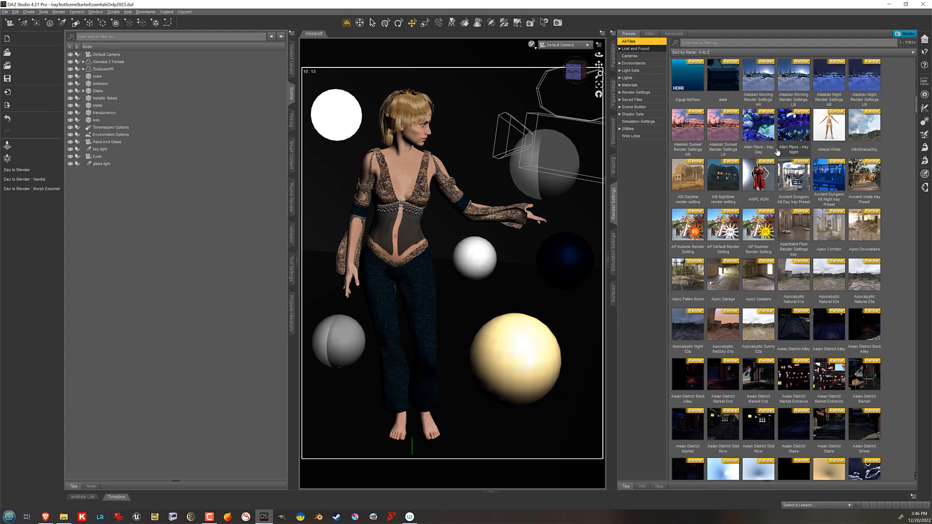
scroll(777, 152, "up", 20)
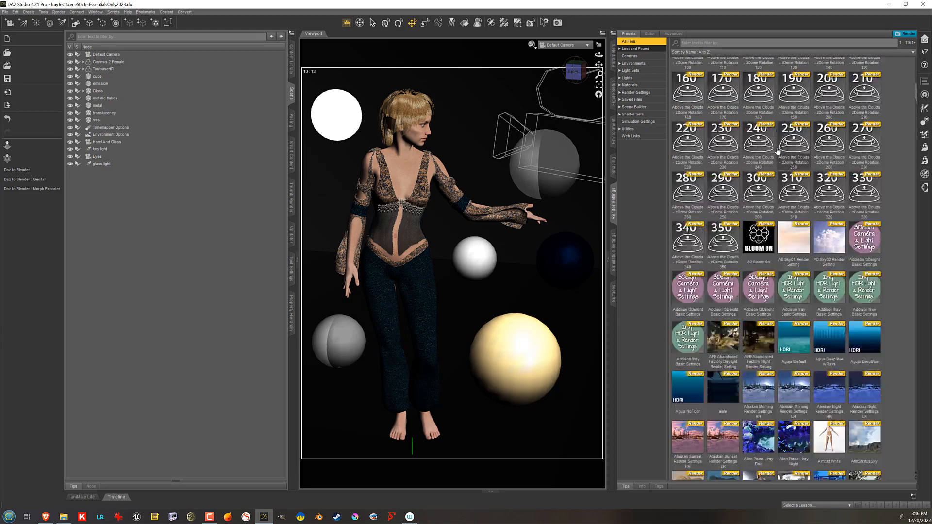
left_click(650, 35)
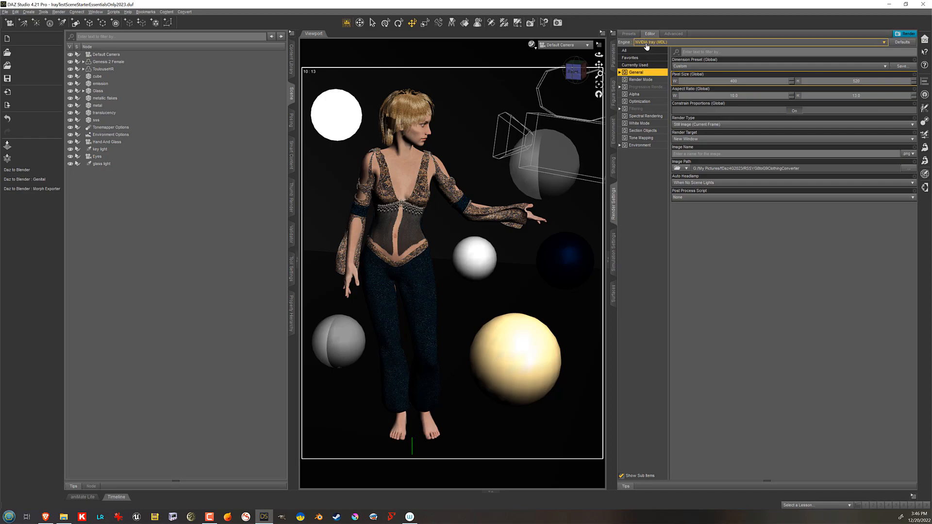
- Set the render engine to Viewport and make a test render of the scene, closing it without saving
left_click(675, 43)
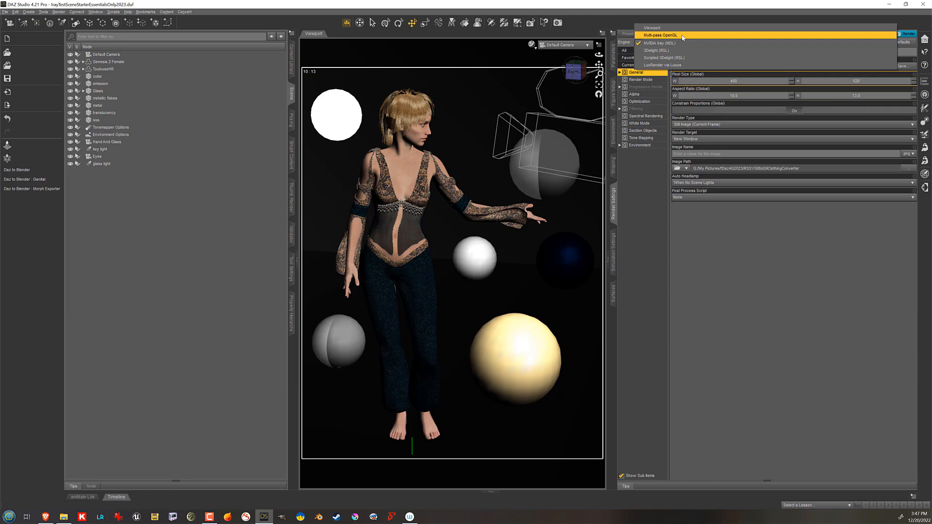
left_click(682, 36)
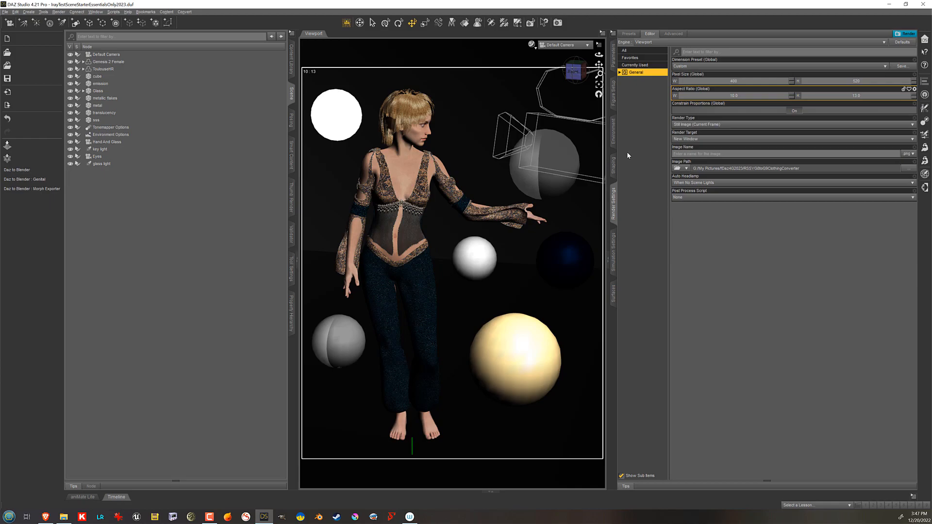
key("ctrl+r")
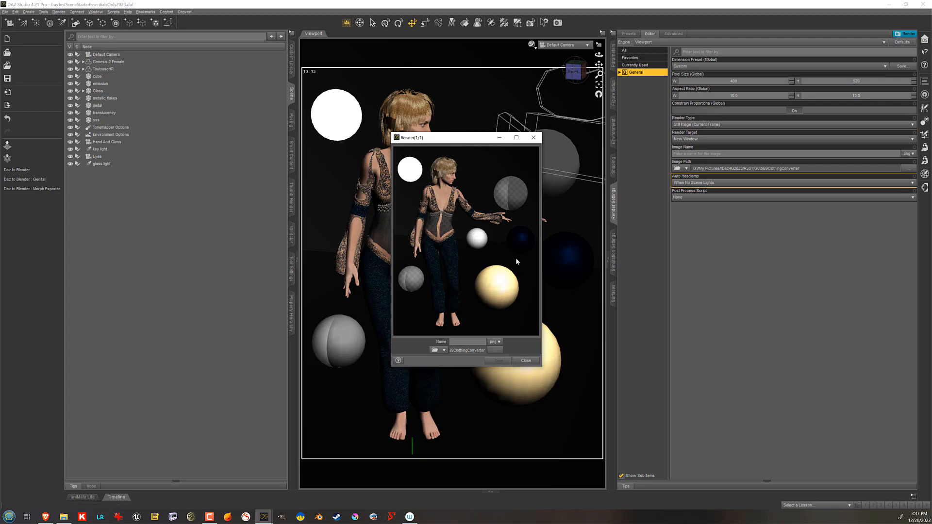
left_click_drag(470, 146, 738, 165)
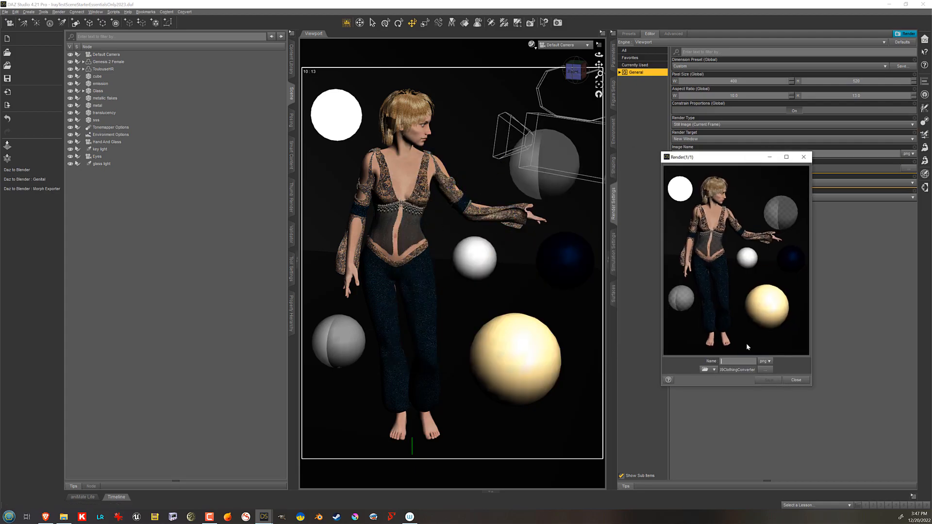
left_click(796, 380)
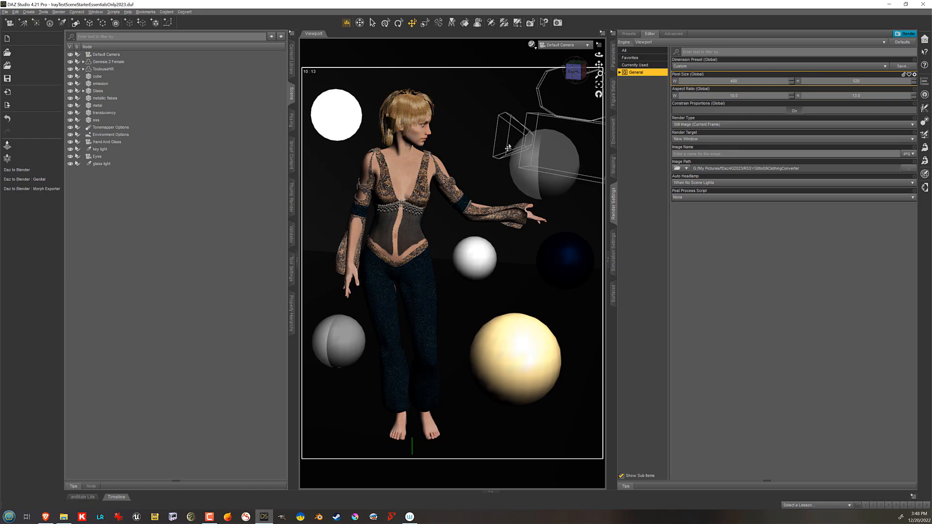
- Turn off Constrain Proportions and set the render's pixel width to 800
left_click(795, 111)
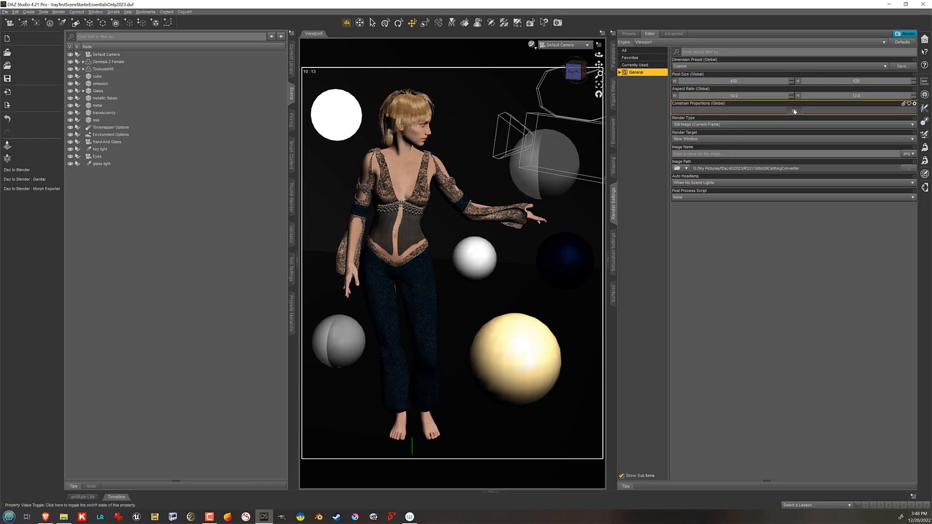
double_click(716, 83)
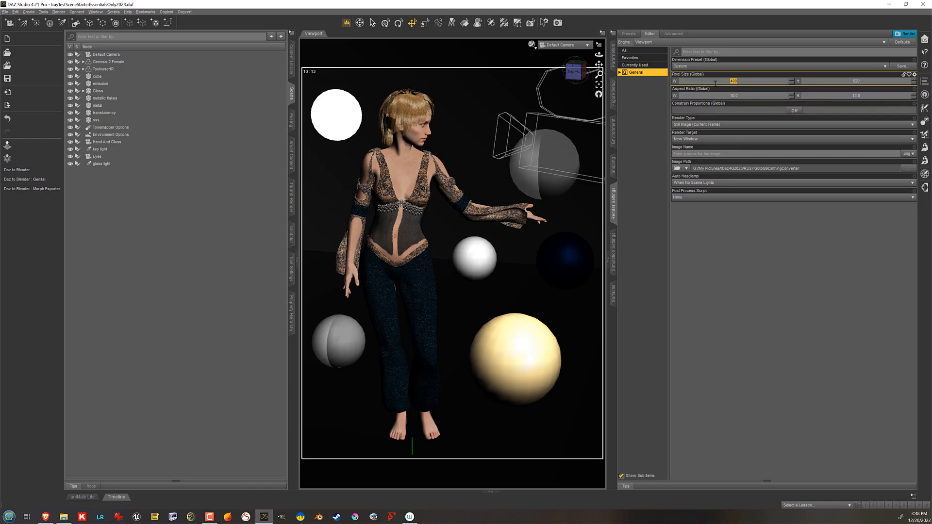
type("800")
key("Return")
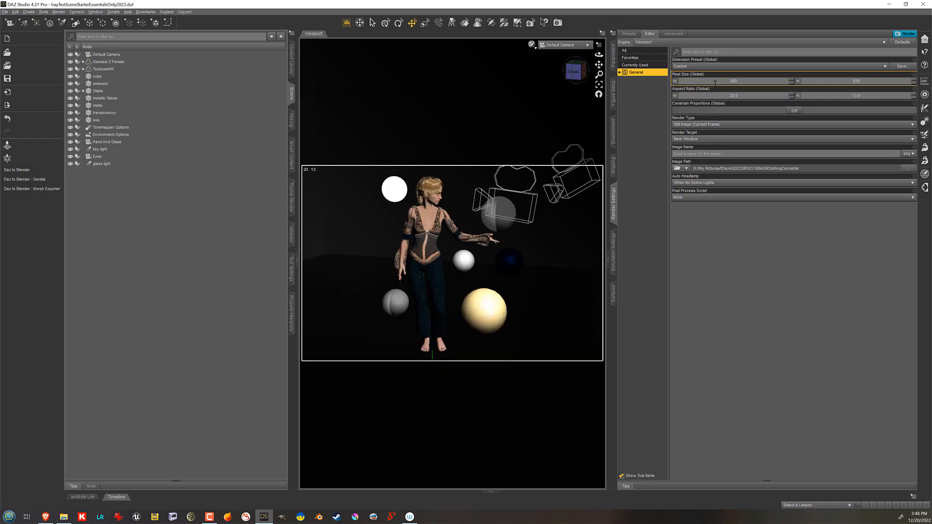
- Set the render's pixel width back to 400 and turn Constrain Proportions on
double_click(683, 80)
type("5")
type("00")
key("Return")
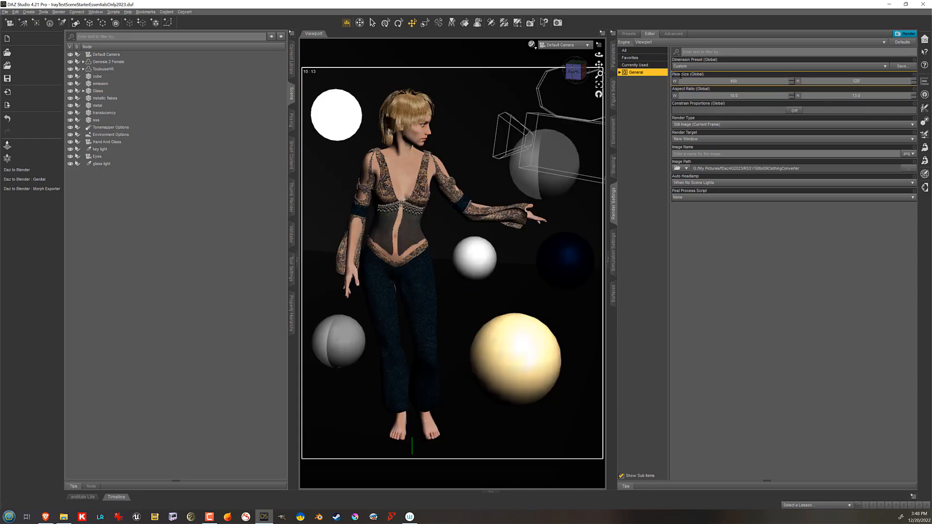
left_click(790, 112)
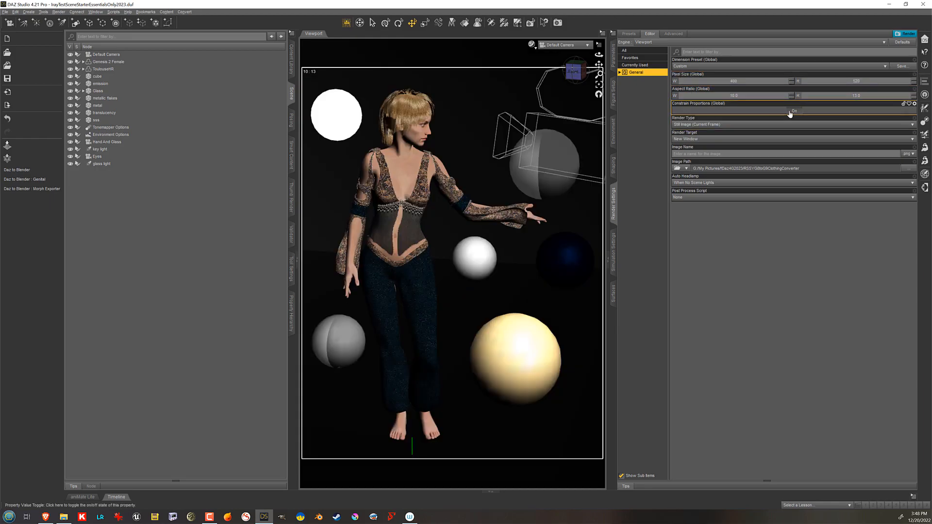
- Try the Image Series and Movie render types, and return the render type to Still Image (Current Frame)
left_click(732, 126)
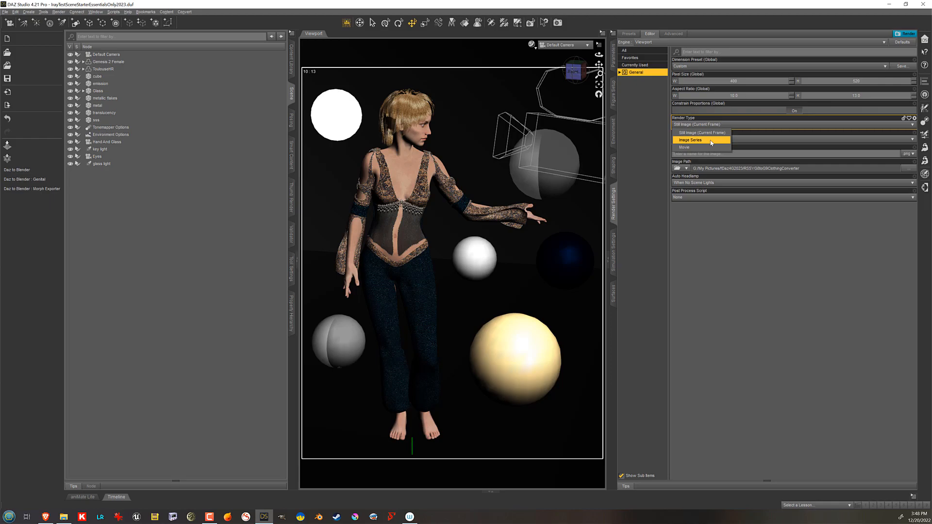
left_click(711, 141)
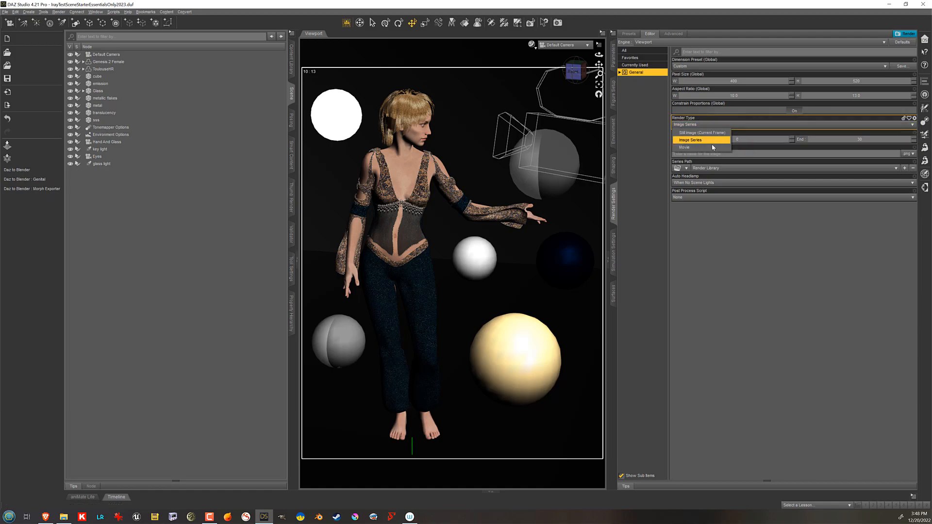
left_click(685, 147)
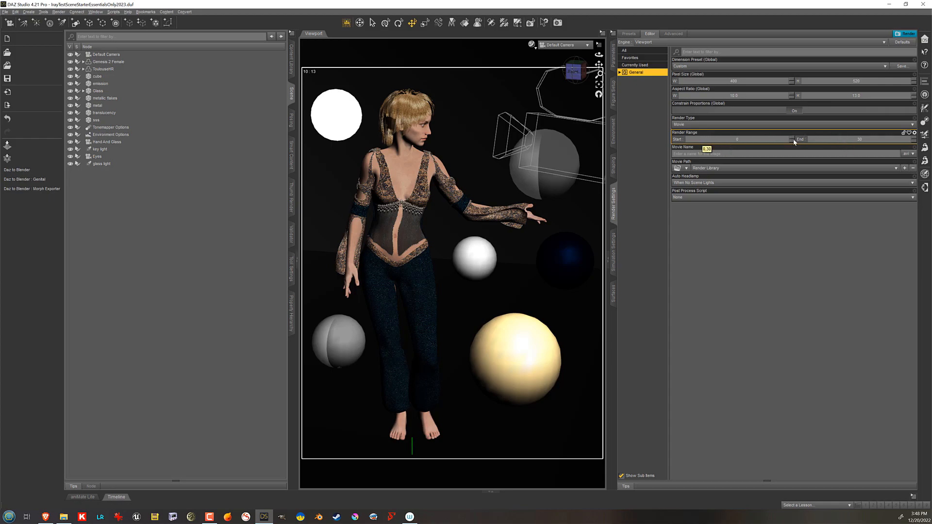
left_click(724, 125)
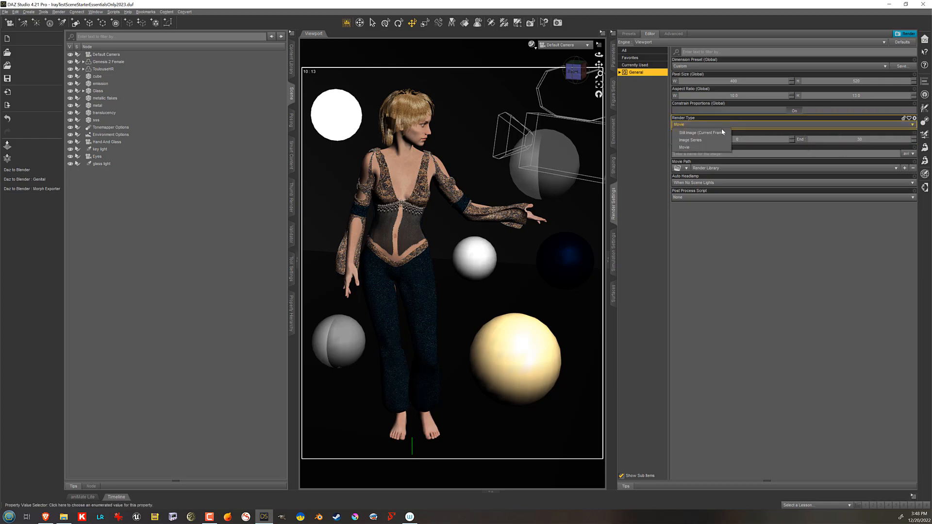
left_click(723, 132)
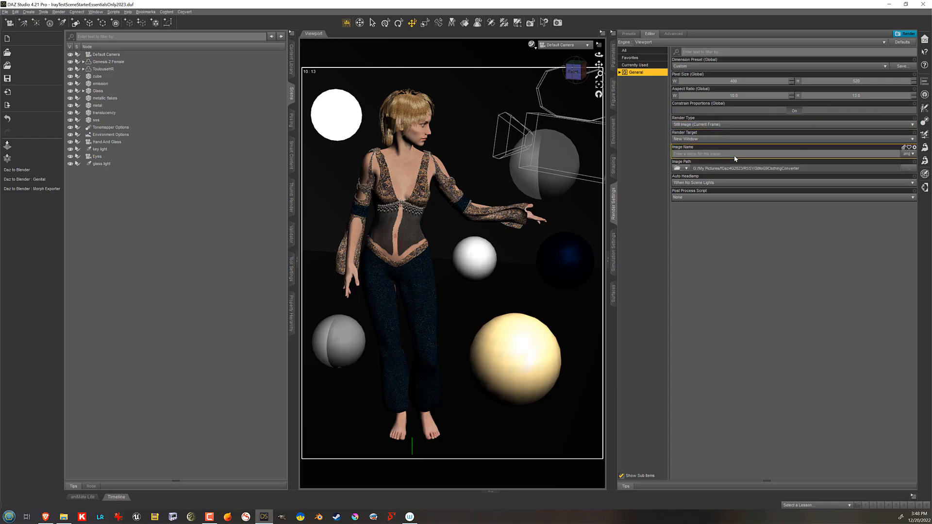
- Keep New Window as the render target and name the rendered image Test
left_click(710, 140)
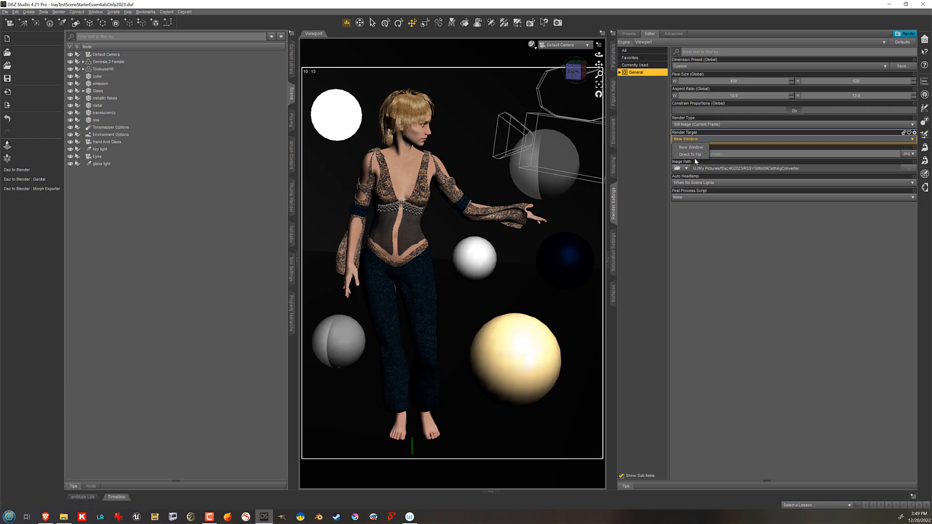
left_click(721, 140)
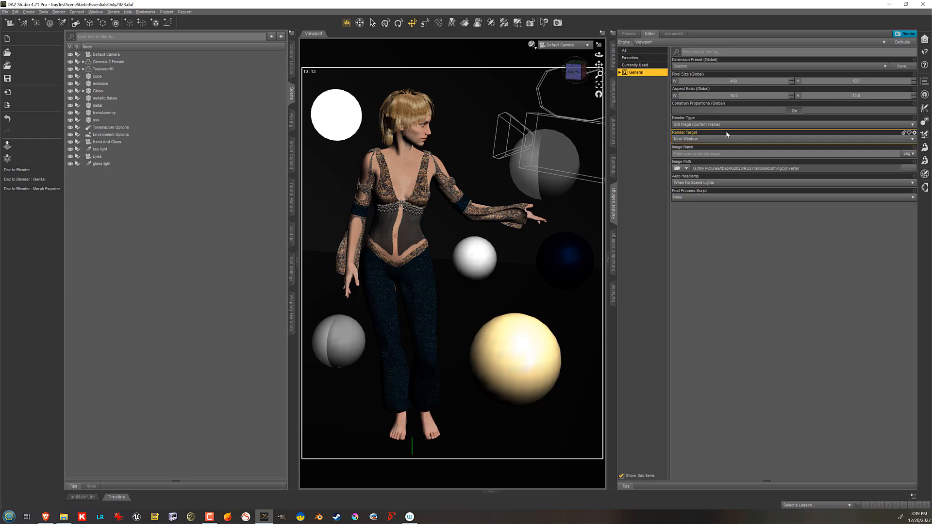
left_click(725, 152)
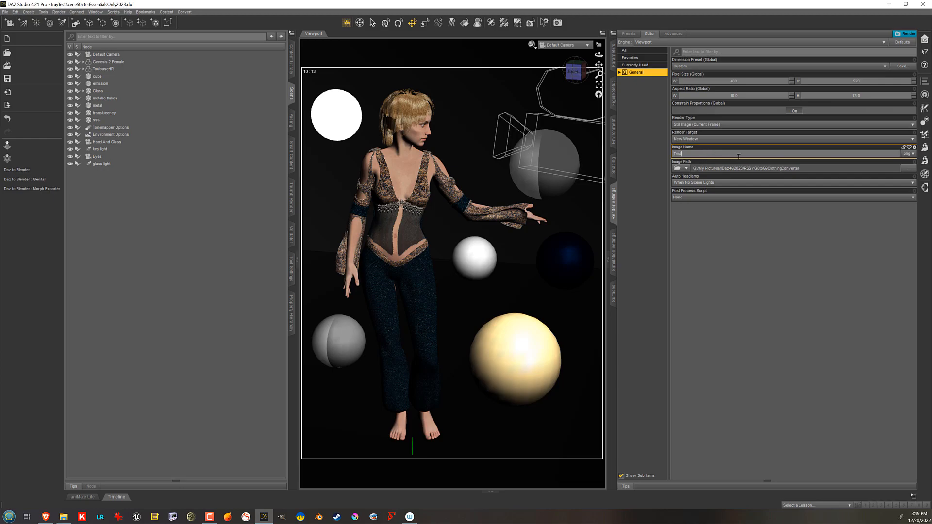
- Set the image path to the IrayTestSceneStarterEssentialsOnly folder inside DAZ4Test\Temp on the E: drive
left_click(902, 169)
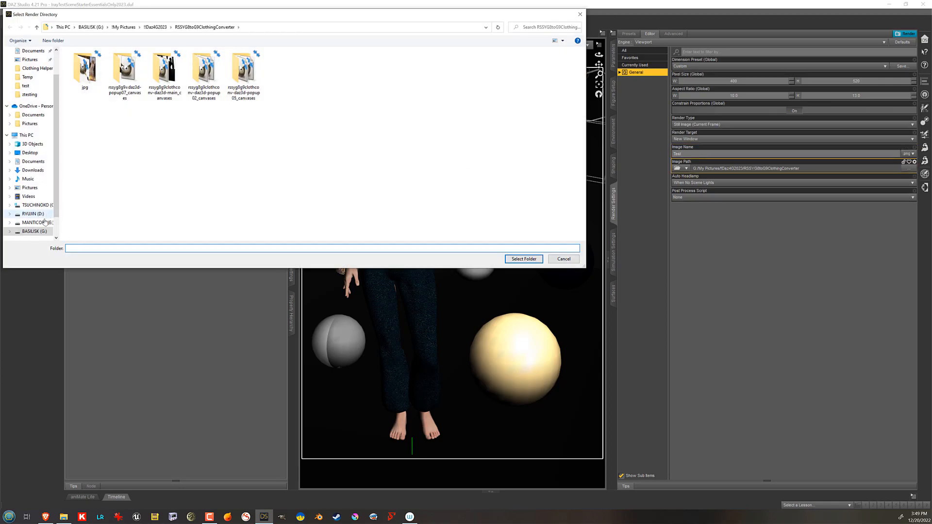
left_click(45, 222)
double_click(142, 124)
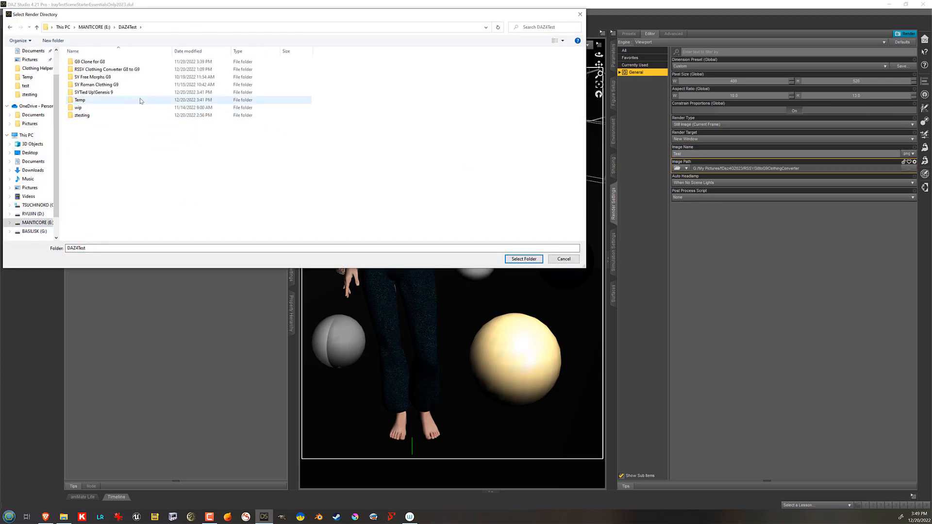
double_click(140, 100)
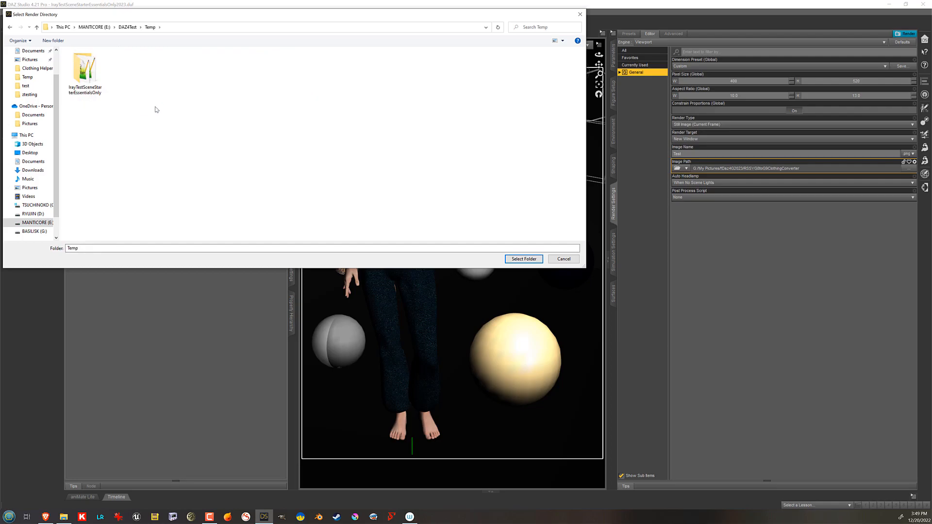
double_click(85, 73)
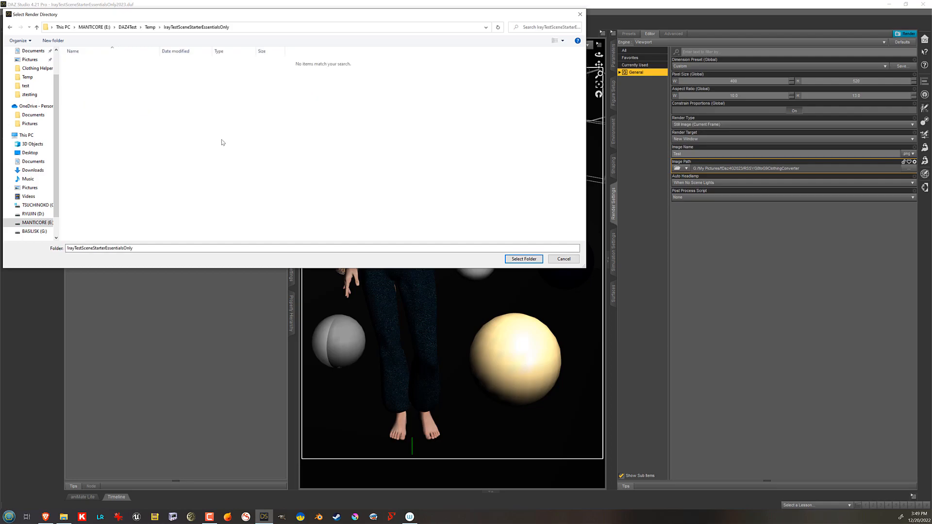
left_click(524, 259)
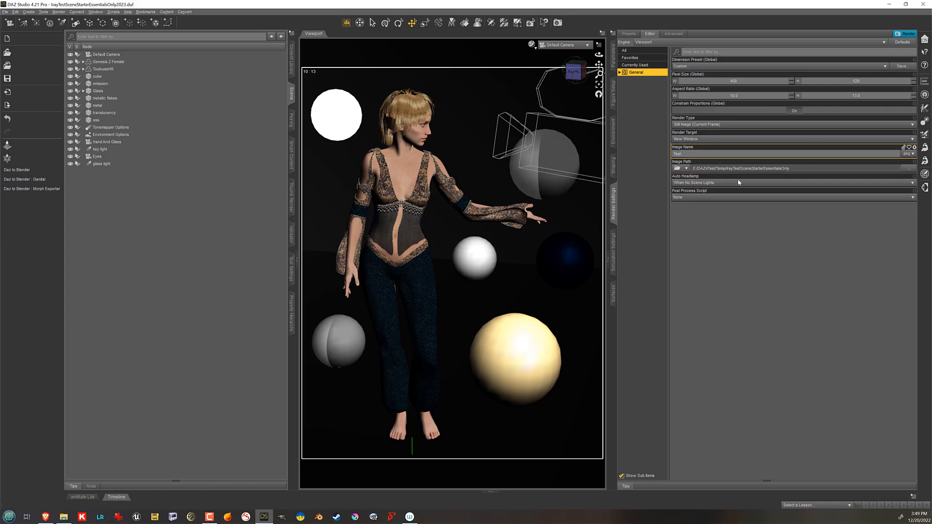
- Render the scene in a new window, review the file formats offered for saving, and close the render without saving
left_click(908, 34)
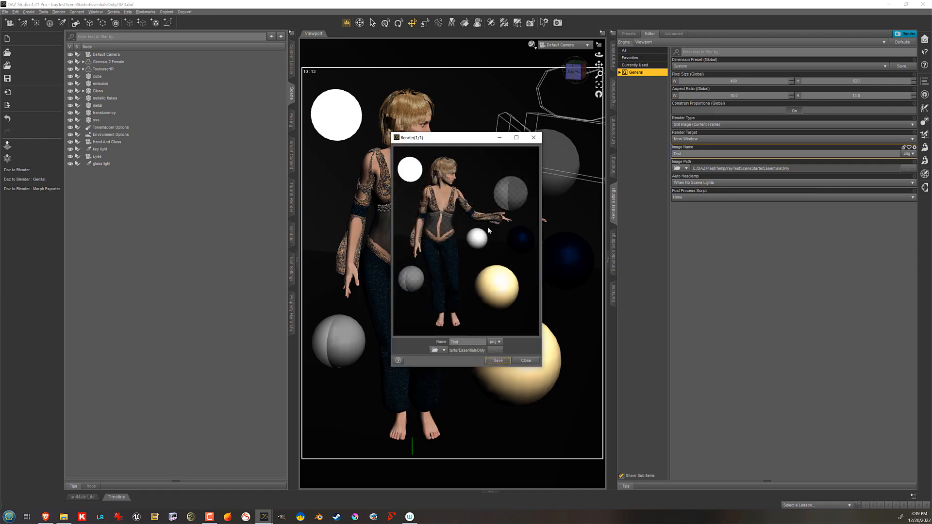
left_click(494, 343)
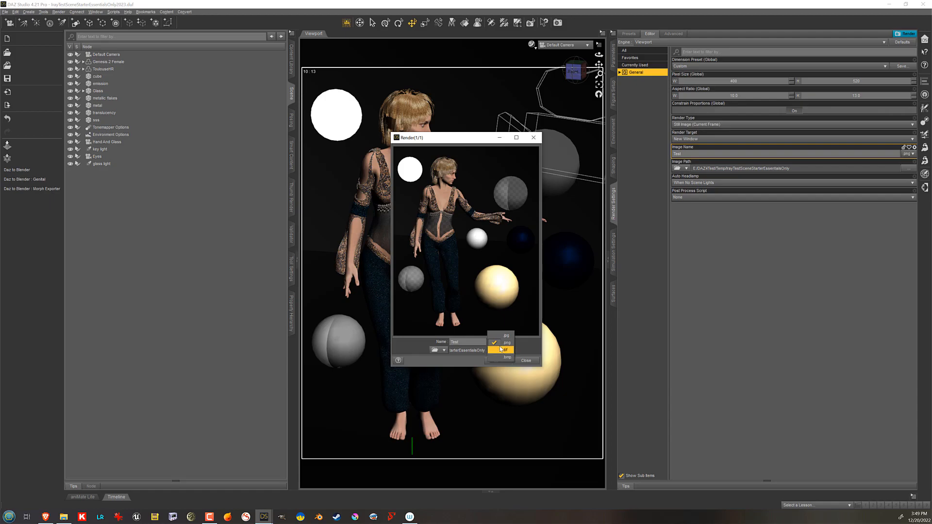
left_click(466, 341)
left_click(499, 342)
left_click(507, 343)
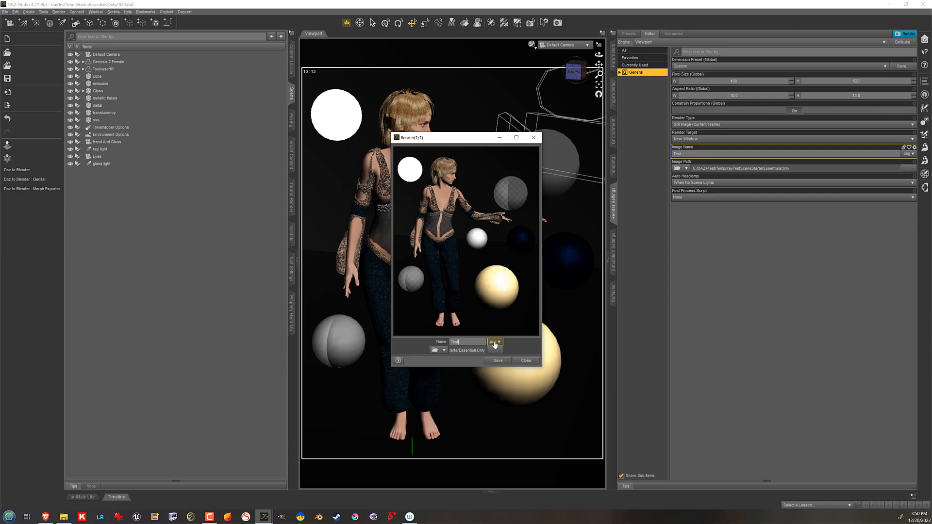
left_click(525, 360)
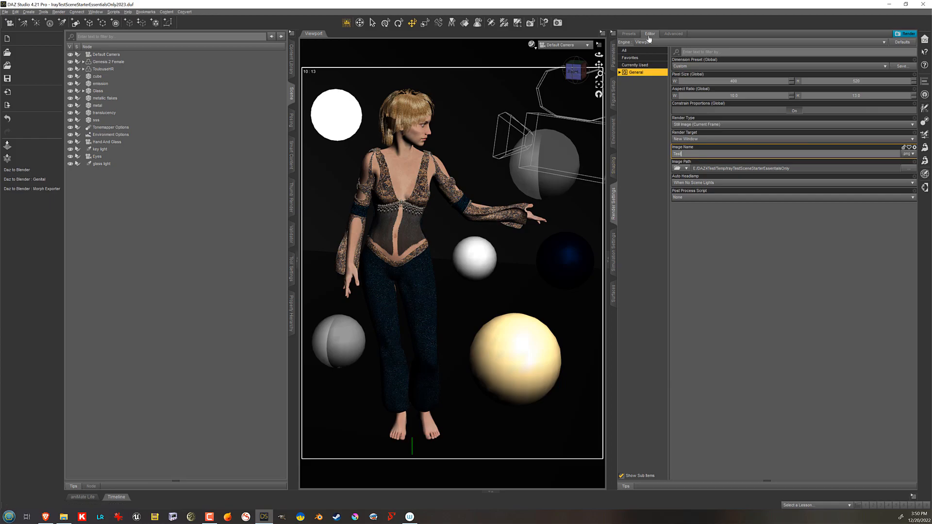
- Expand the General render settings group and set the render engine to NVIDIA Iray (MDL)
double_click(644, 73)
left_click(653, 43)
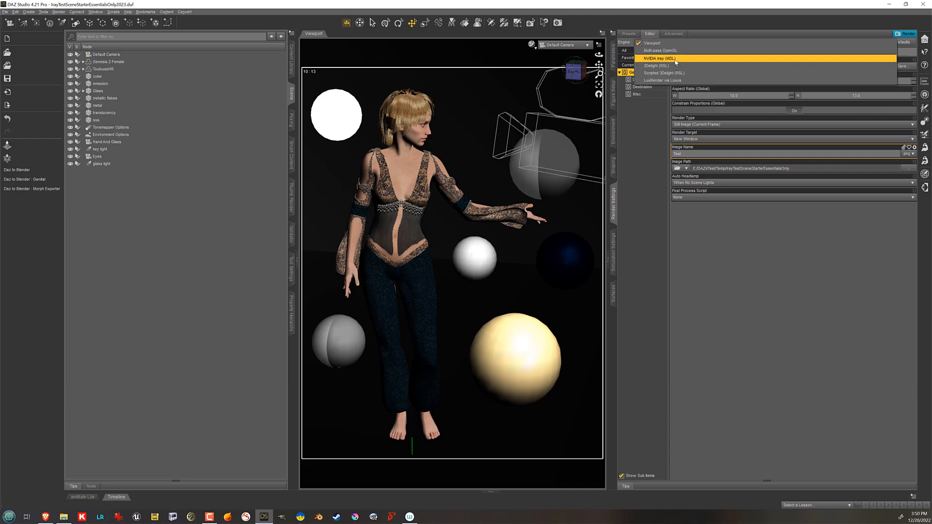
left_click(675, 59)
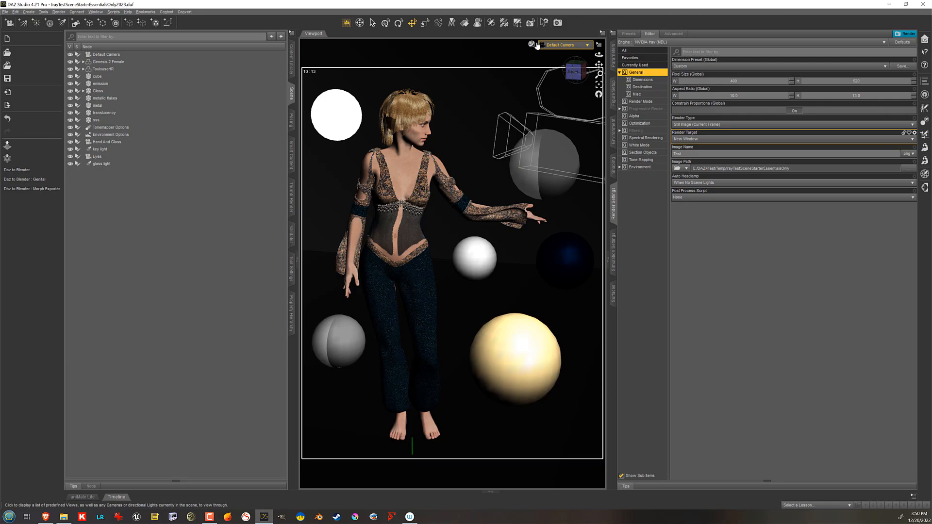
- Check the available viewport cameras and the Headlamp Mode of the Eyes camera, and return to the render settings
left_click(577, 46)
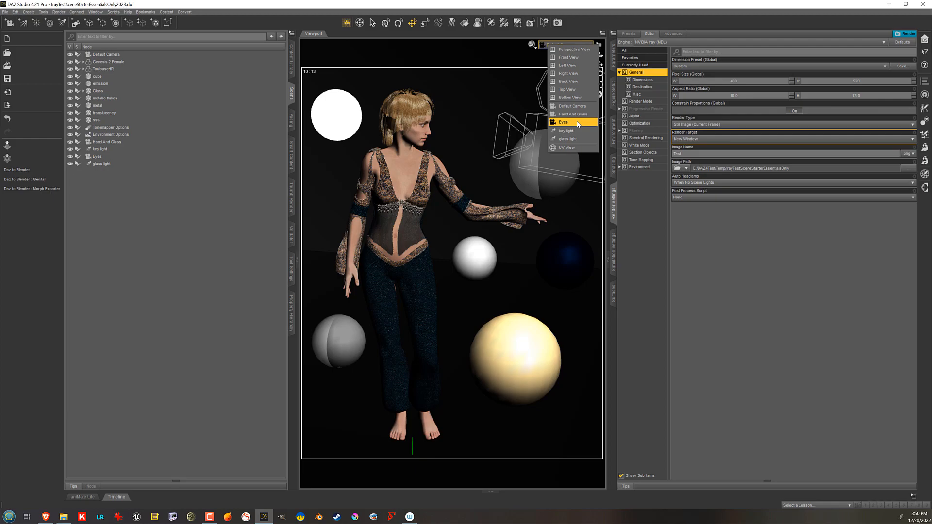
left_click(119, 155)
left_click(613, 55)
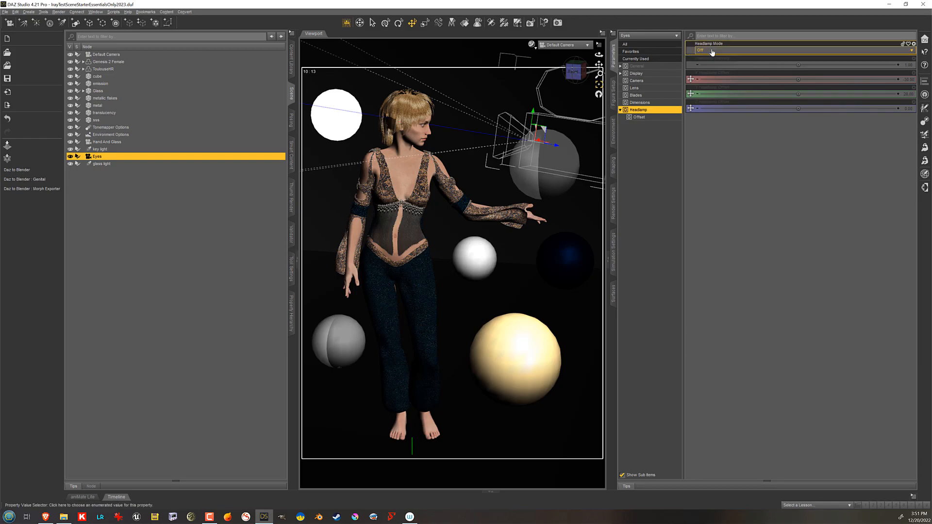
left_click(614, 203)
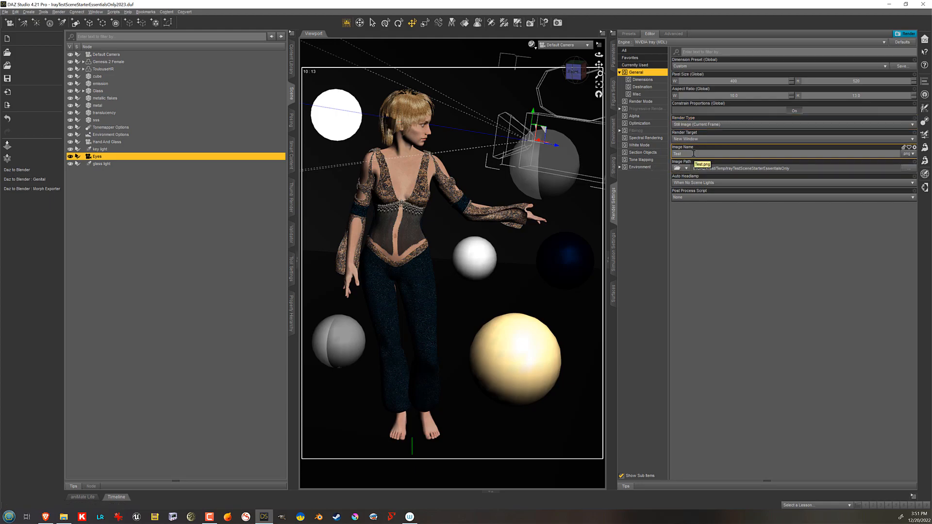
- Review the options for Auto Headlamp and Post Process Script in the general render settings without changing them
left_click(726, 185)
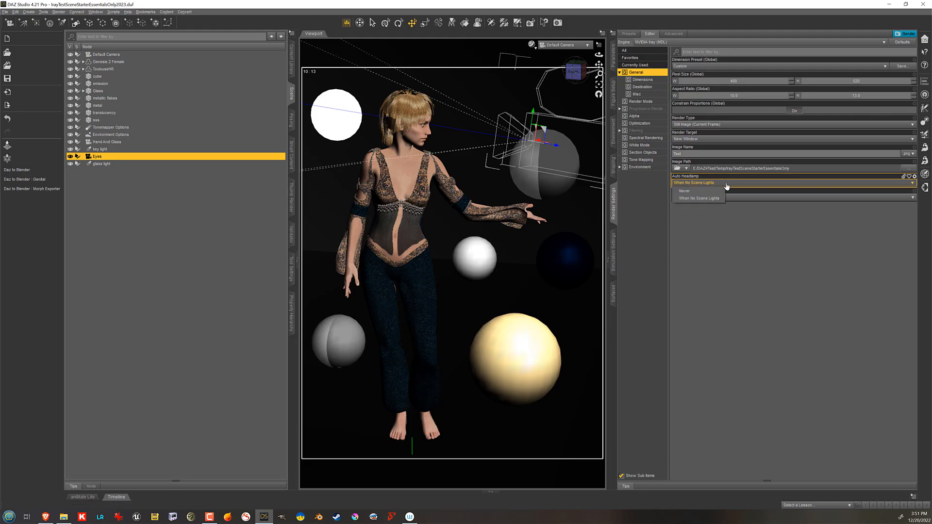
left_click(794, 209)
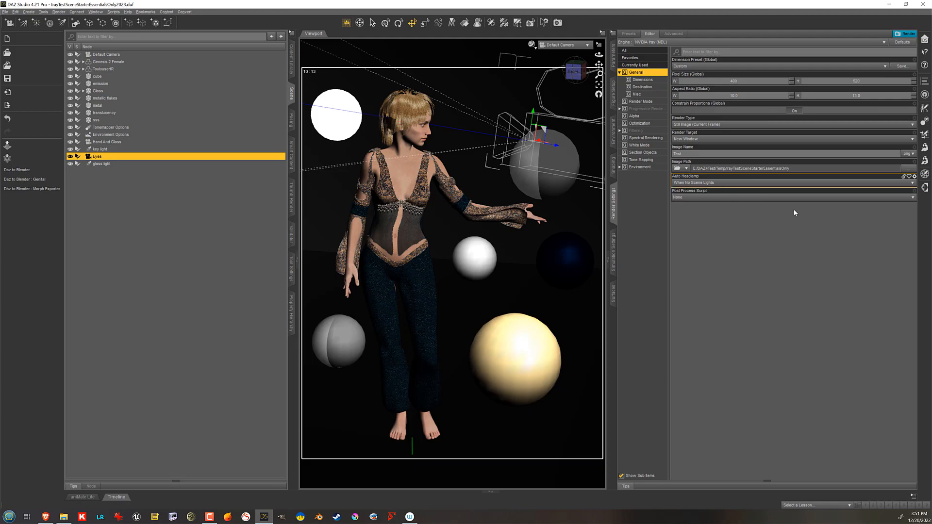
left_click(724, 198)
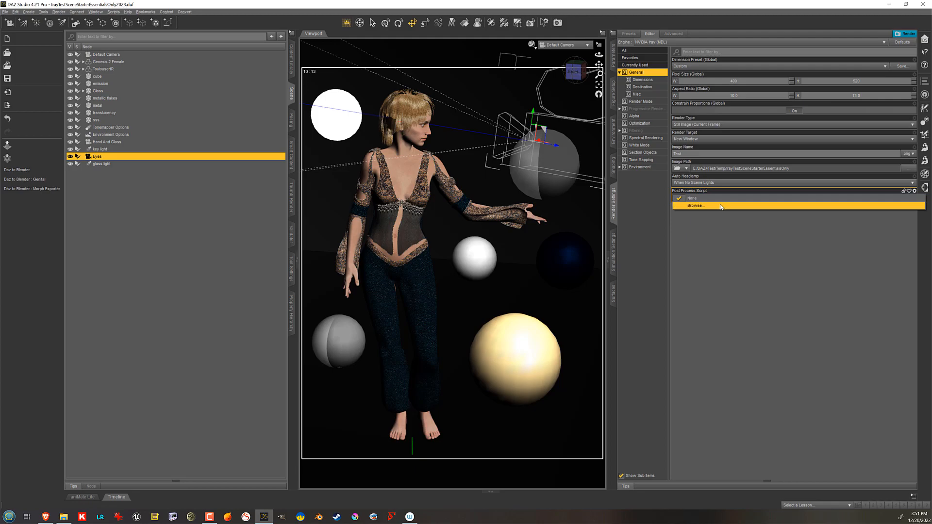
left_click(727, 239)
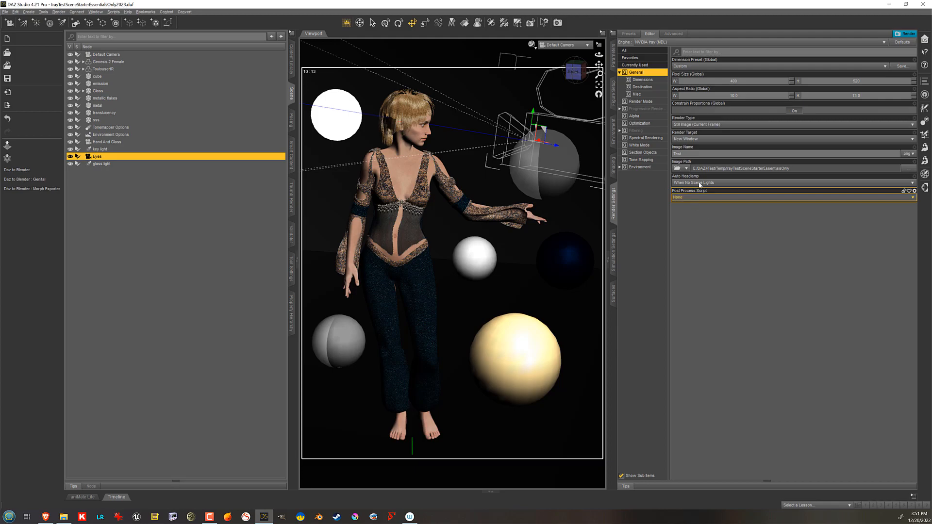
- Look through the Dimensions and Misc render settings and review the available Render Mode options
left_click(643, 80)
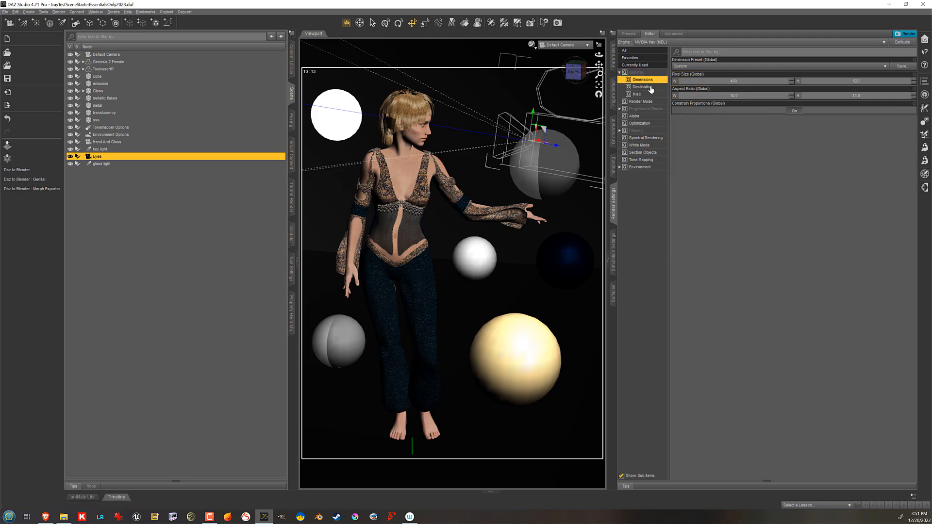
left_click(648, 95)
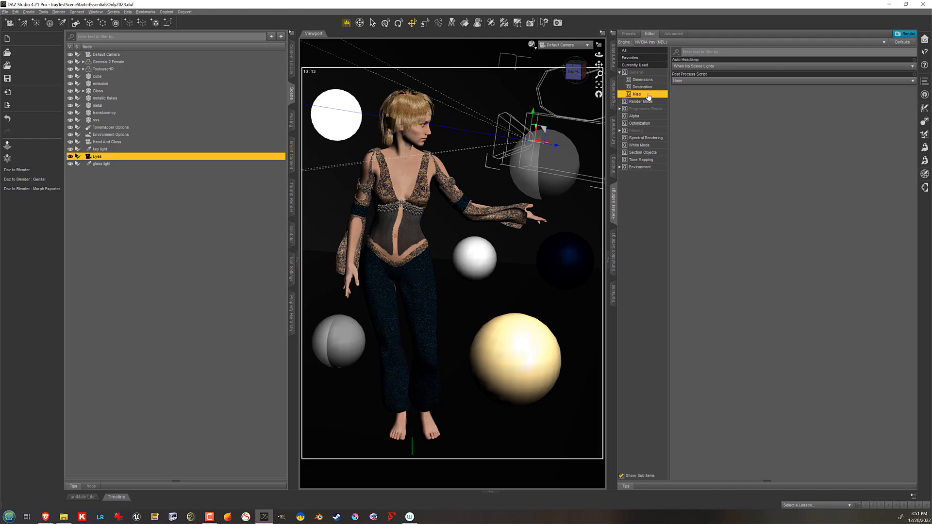
left_click(654, 103)
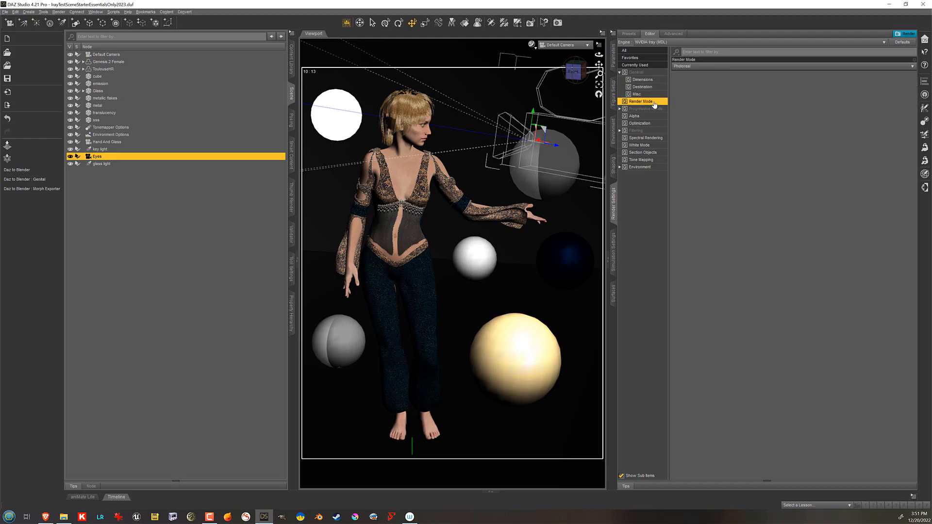
left_click(699, 68)
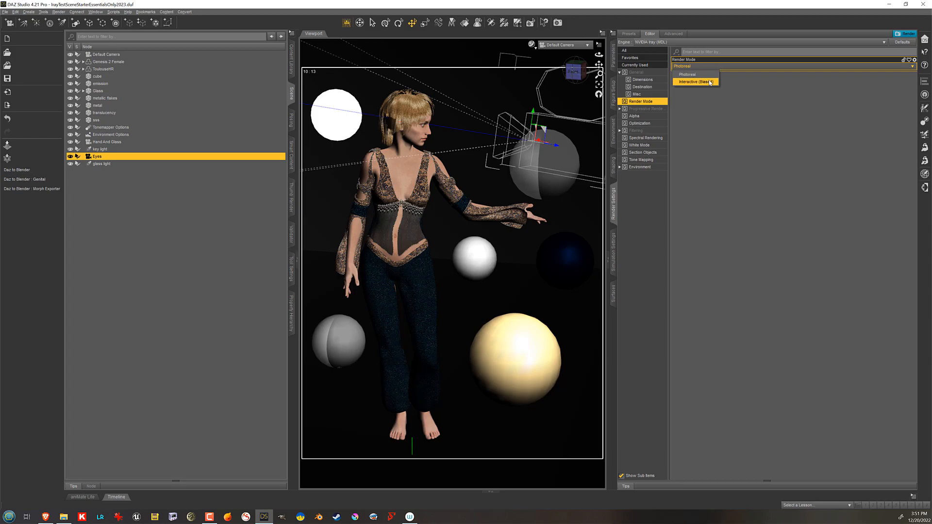
left_click(739, 89)
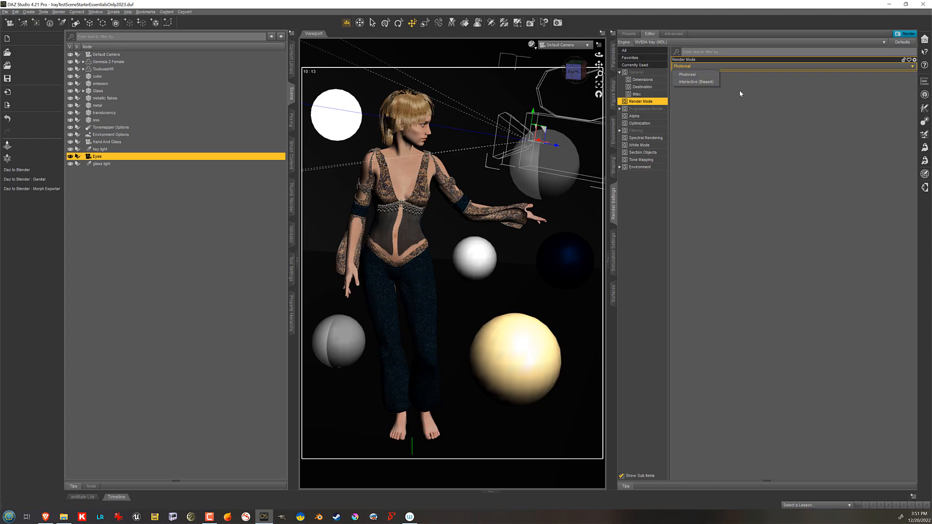
- Preview the viewport in the NVIDIA Iray draw style and try the Interactive (Biased) render mode
left_click(532, 44)
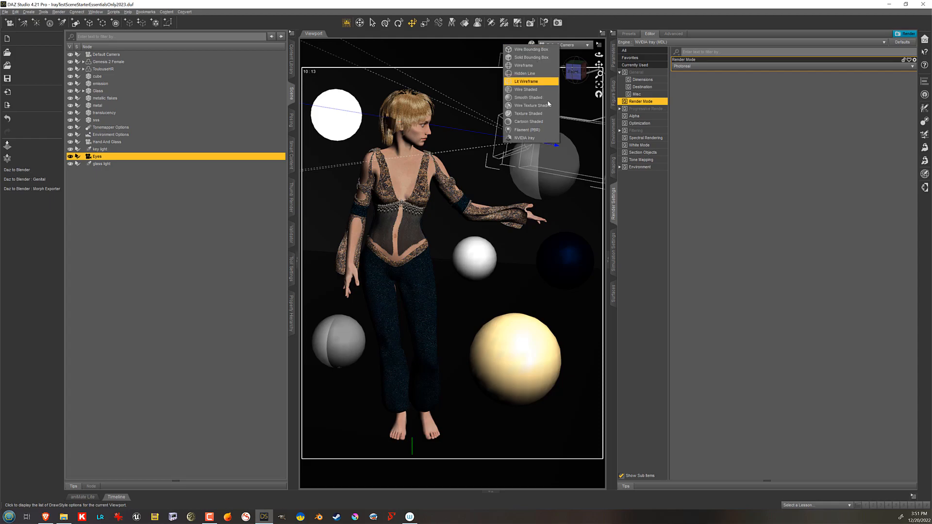
left_click(546, 141)
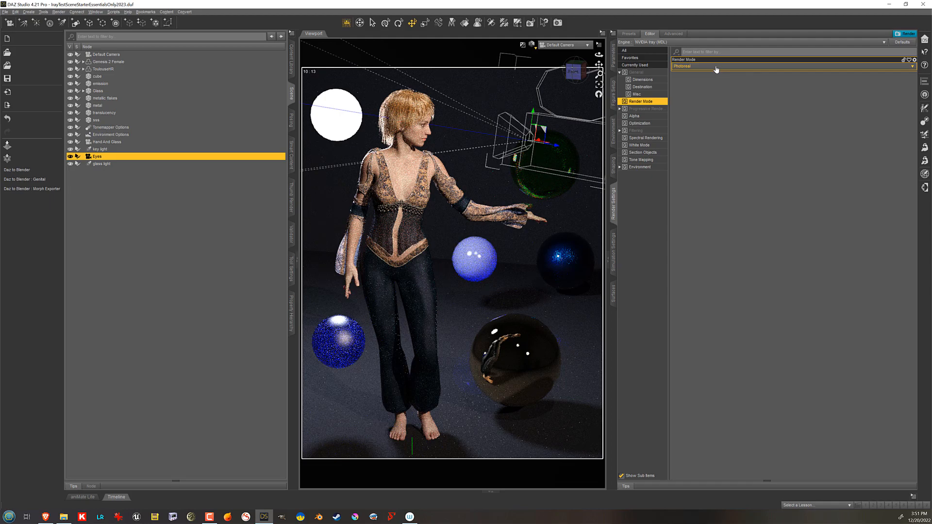
left_click(716, 68)
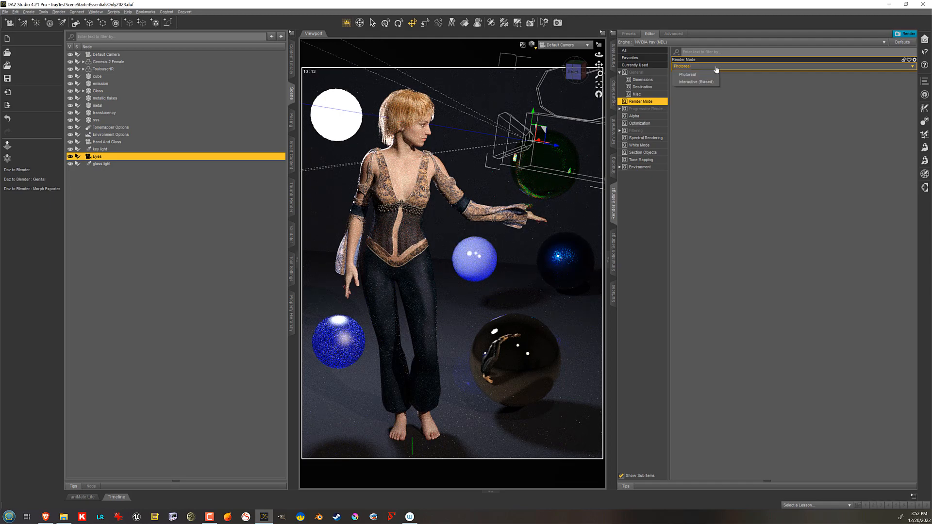
left_click(711, 83)
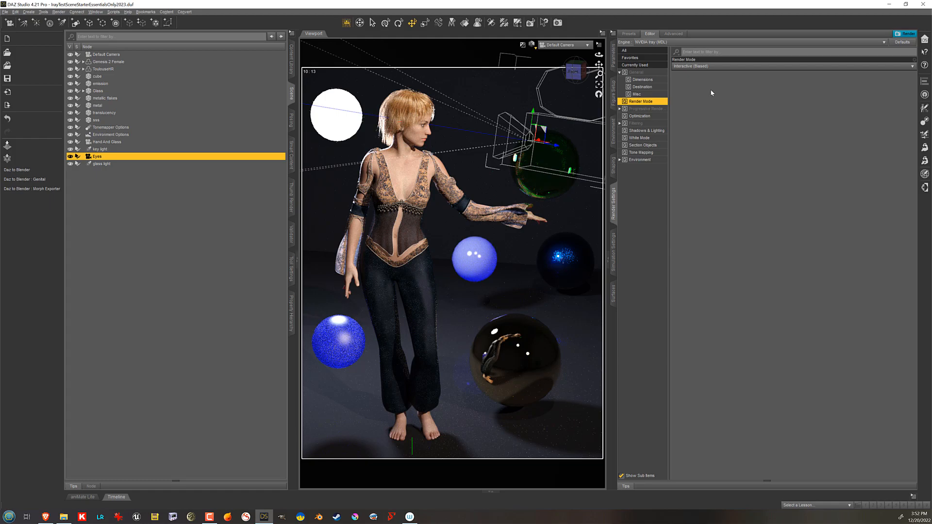
- Return the render mode to Photoreal and the viewport draw style to Texture Shaded
left_click(707, 69)
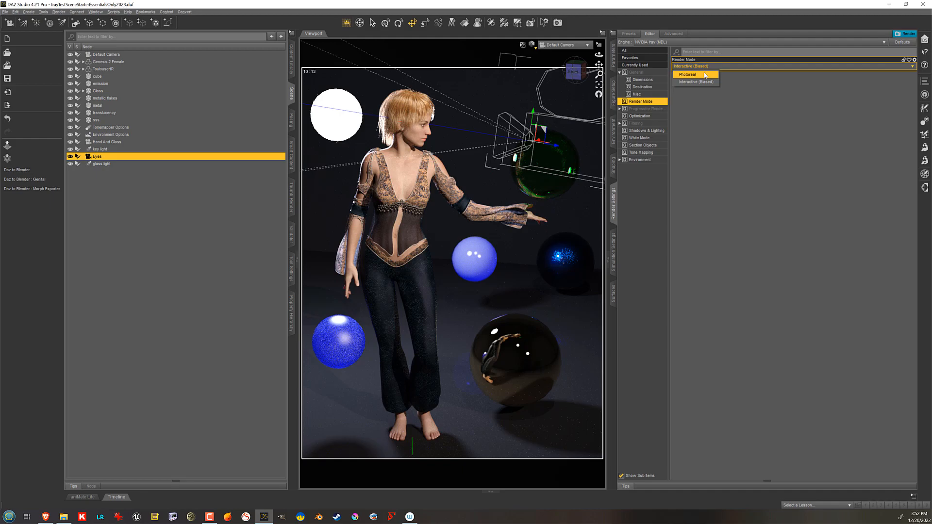
left_click(705, 76)
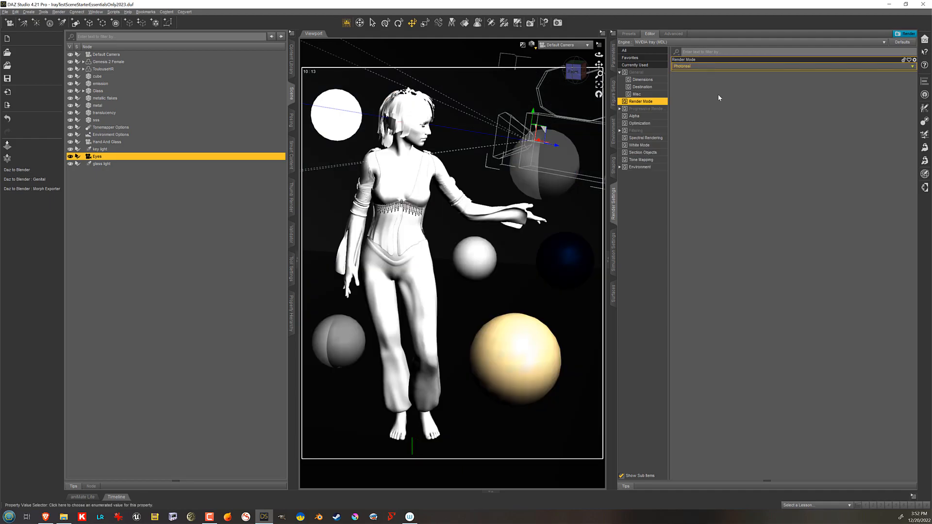
left_click(532, 45)
left_click(529, 112)
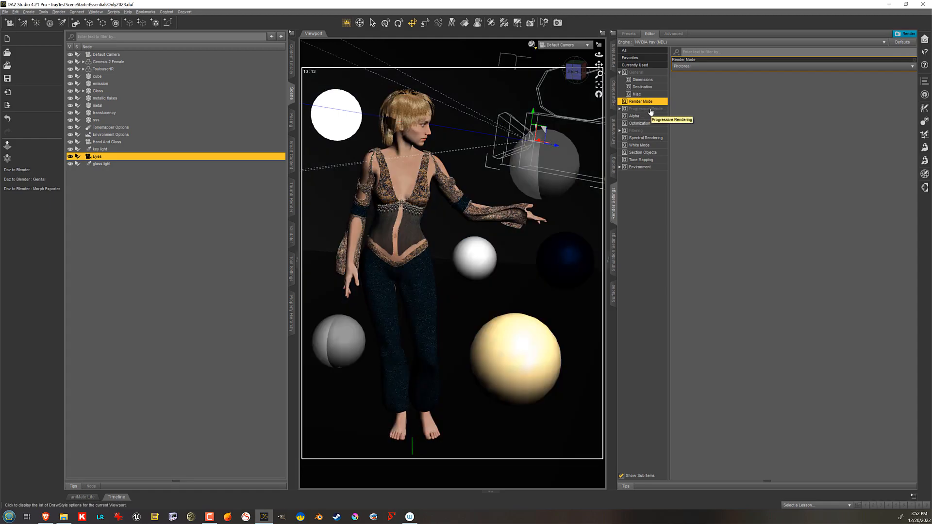
- Turn off Rendering Quality Enable in the Progressive Rendering settings
left_click(650, 110)
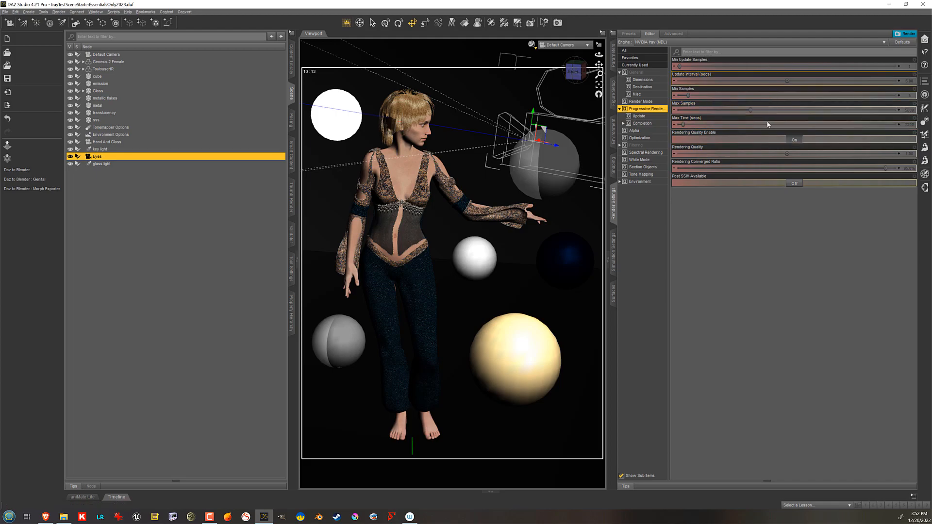
left_click(794, 140)
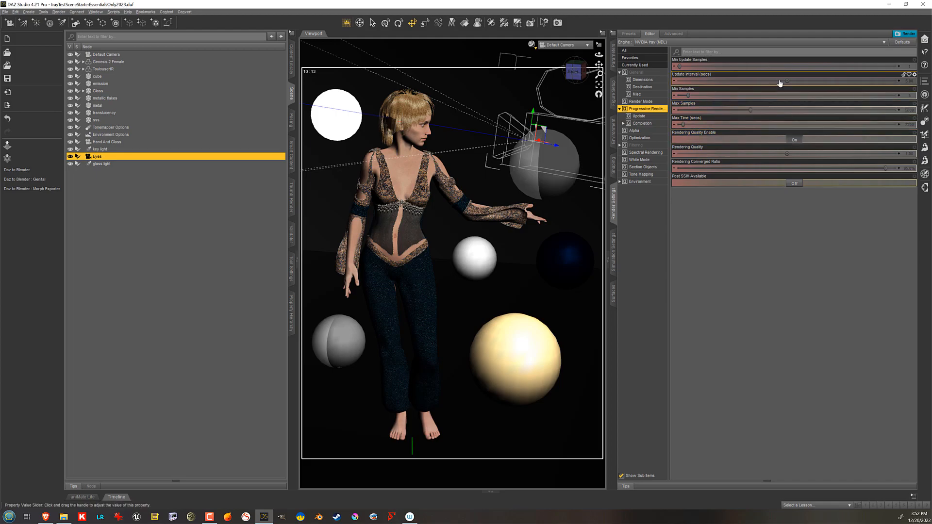
left_click(800, 141)
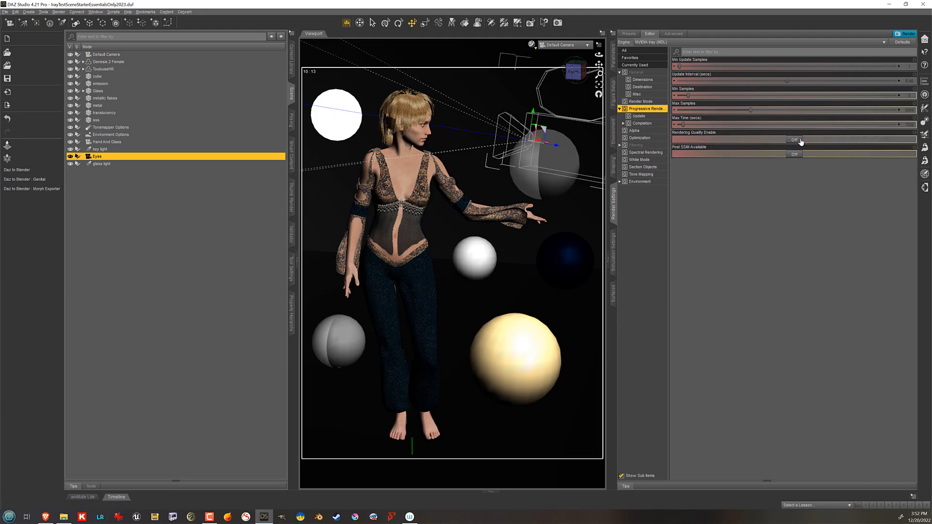
- Set the progressive rendering limits to 10000 Max Samples and a Max Time of 14000 seconds
left_click(912, 109)
type("10000")
left_click(911, 125)
type("14000")
key("Return")
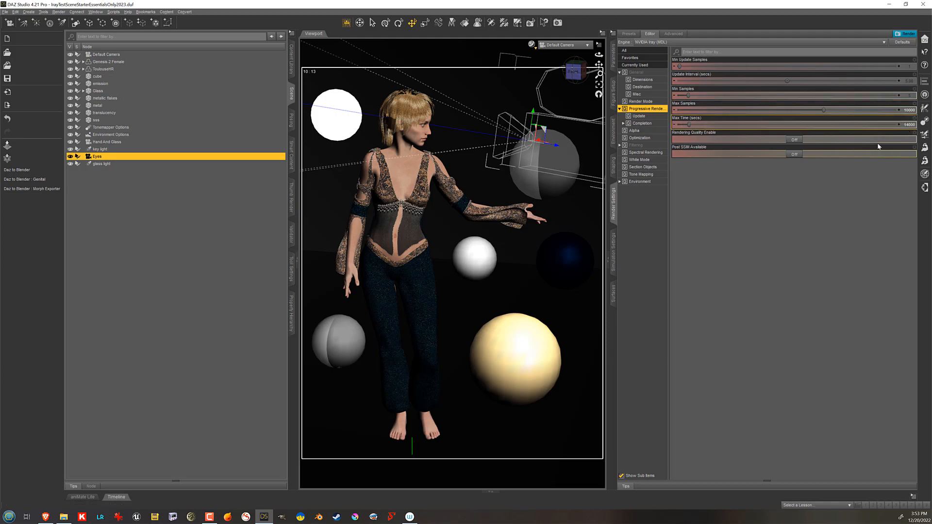
- Test-render the scene with Rendering Quality disabled, cancel it partway, and close the render without saving
key("ctrl+r")
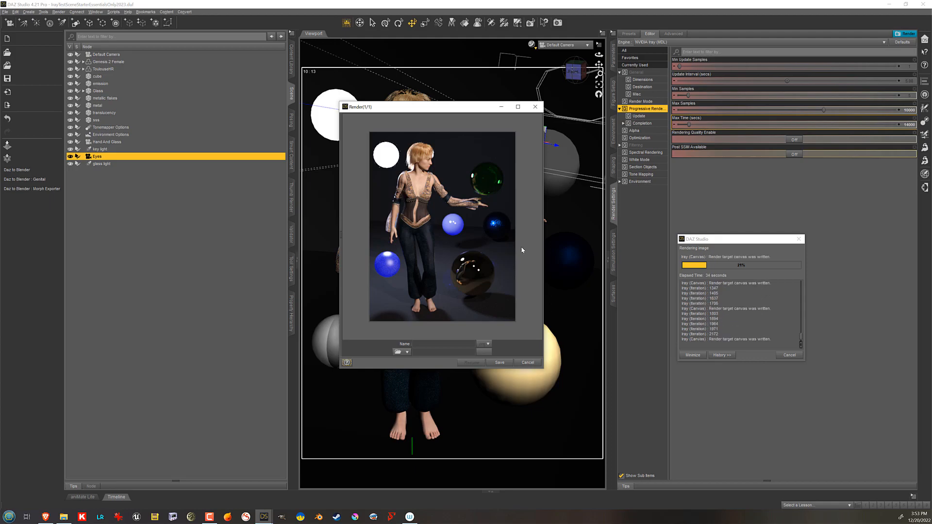
left_click(790, 355)
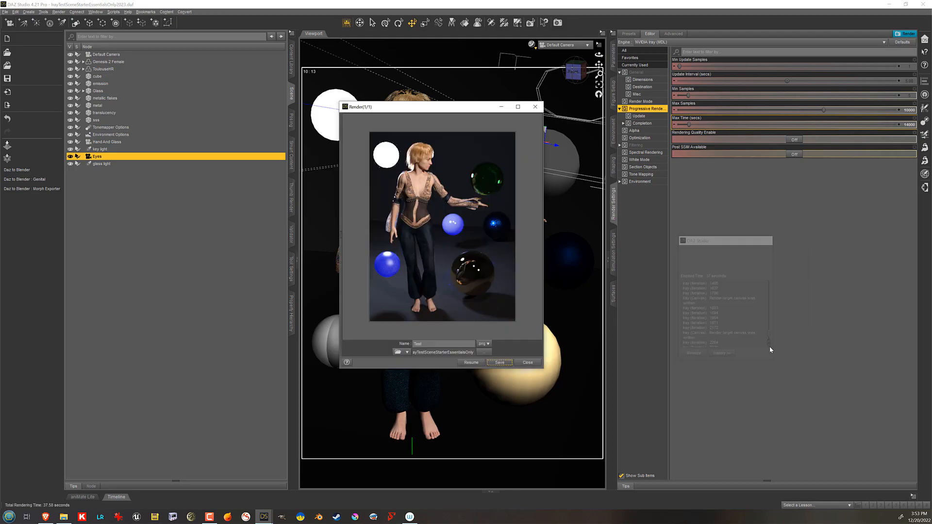
left_click(528, 363)
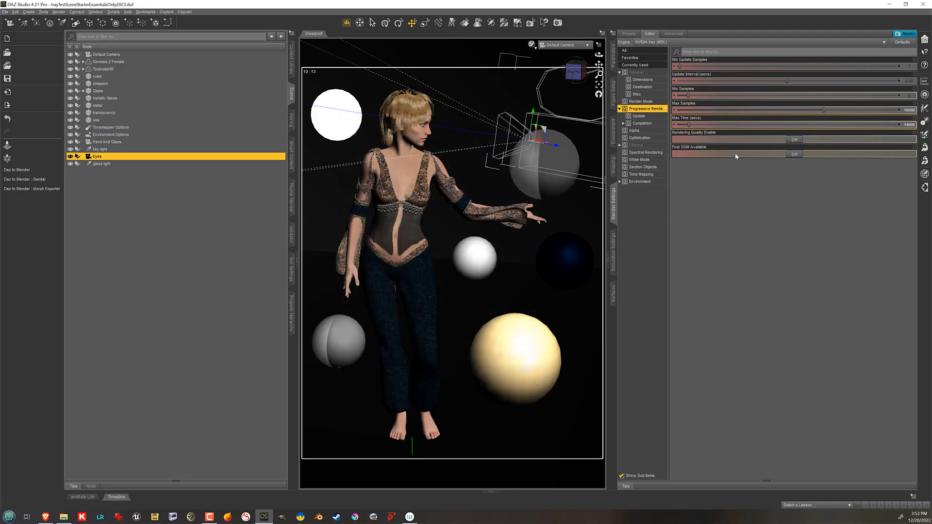
- Turn on Post SSIM Available and Post SSIM Enable, and re-enable Rendering Quality
left_click(795, 155)
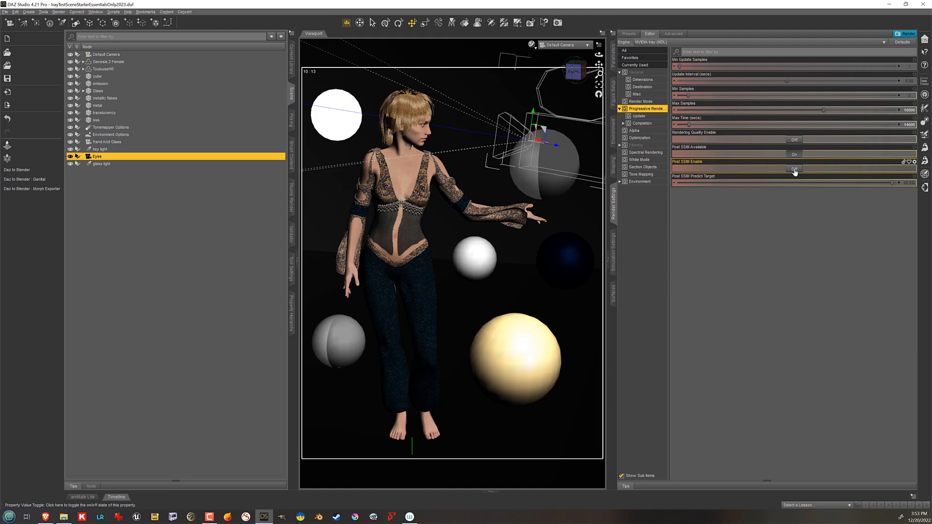
left_click(795, 170)
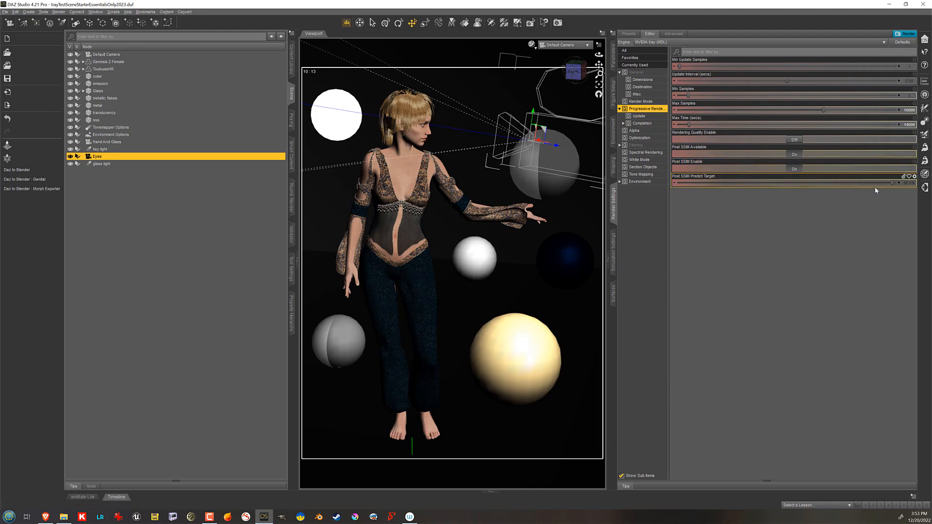
left_click(796, 140)
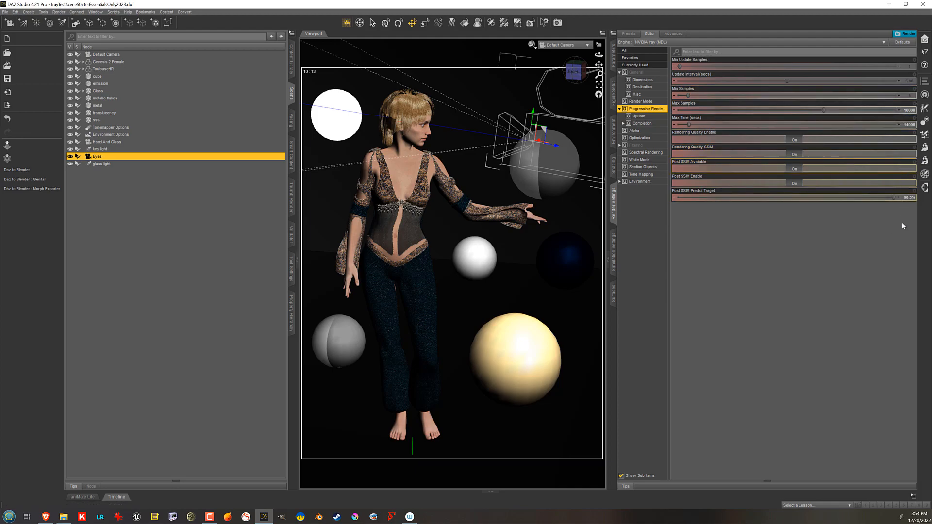
- Render the scene to completion with Post SSIM enabled, enlarge the render window slightly, and close it without saving
key("ctrl+r")
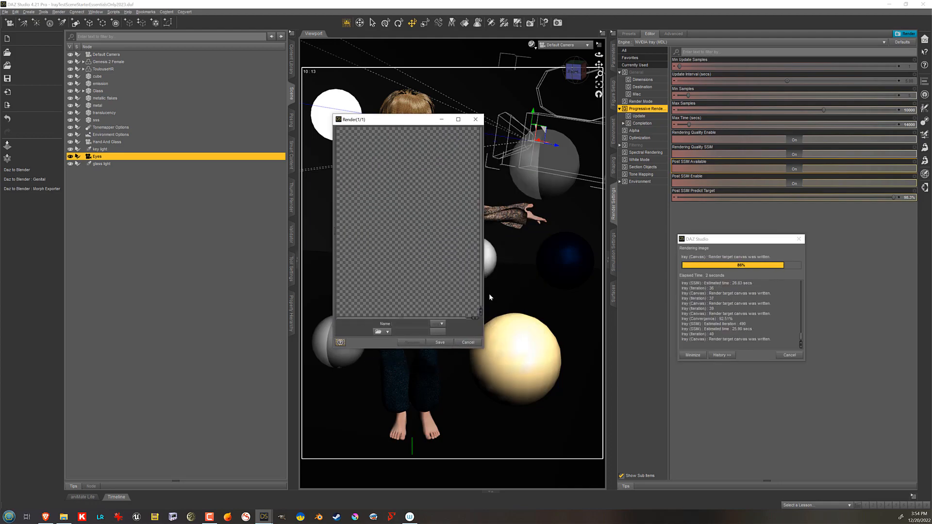
left_click_drag(483, 351, 499, 366)
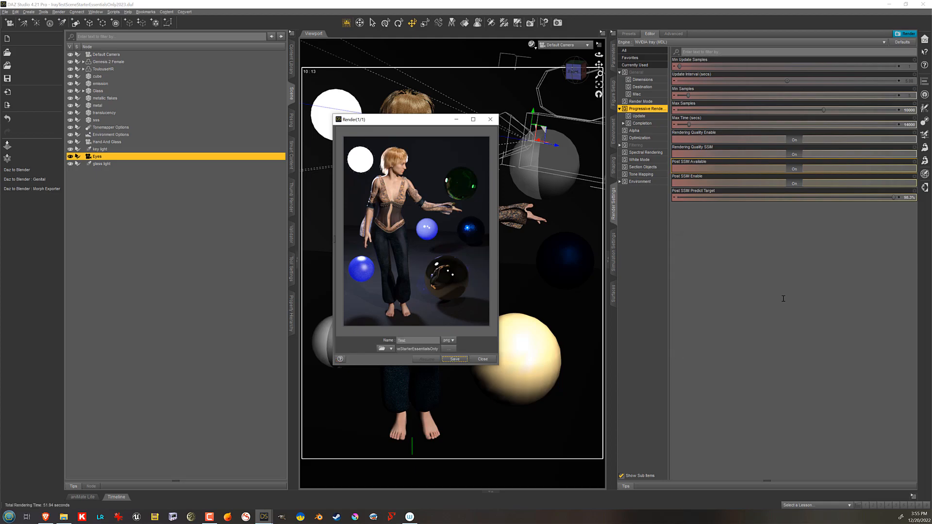
left_click(410, 340)
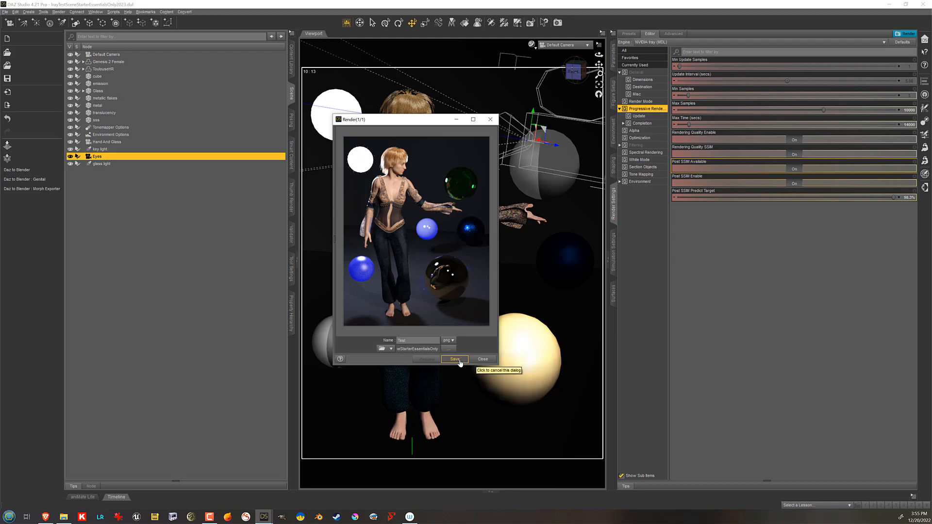
left_click(481, 360)
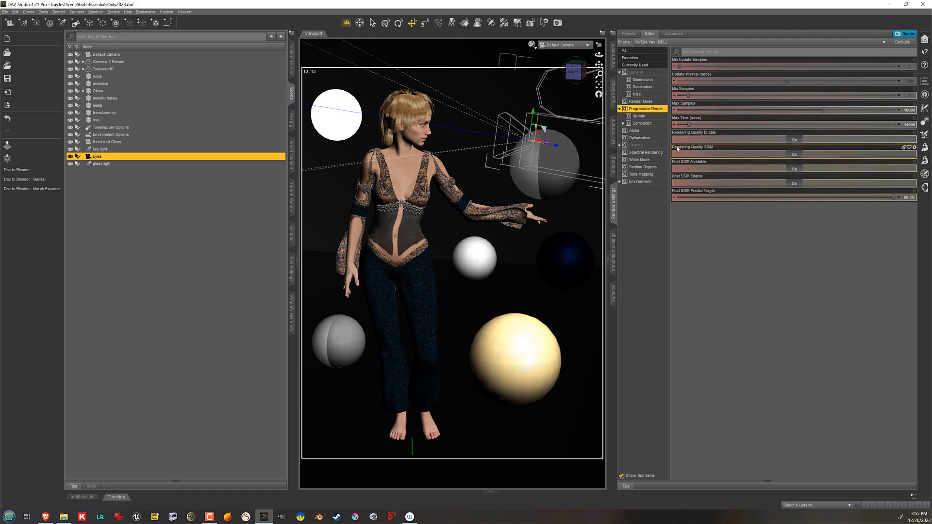
- Collapse the Progressive Rendering group and review the Default Alpha LPE options in the Alpha settings
double_click(655, 111)
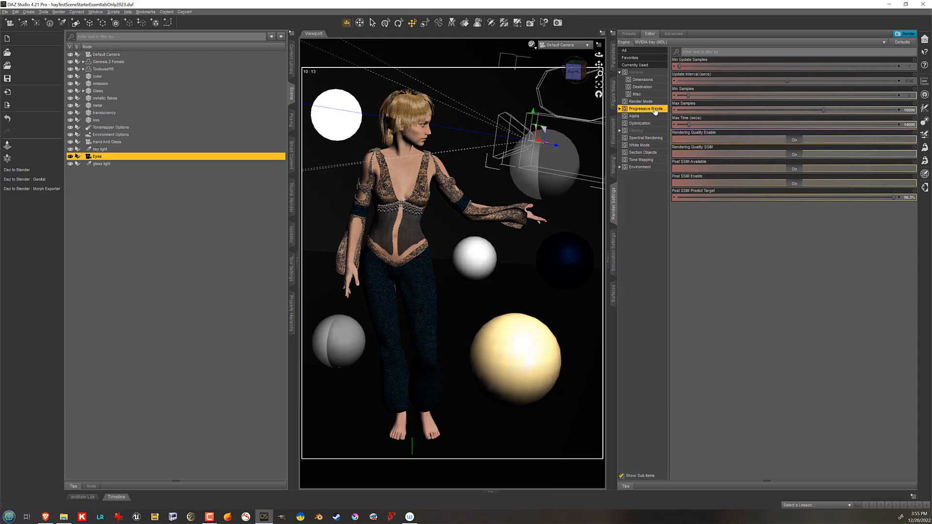
left_click(648, 116)
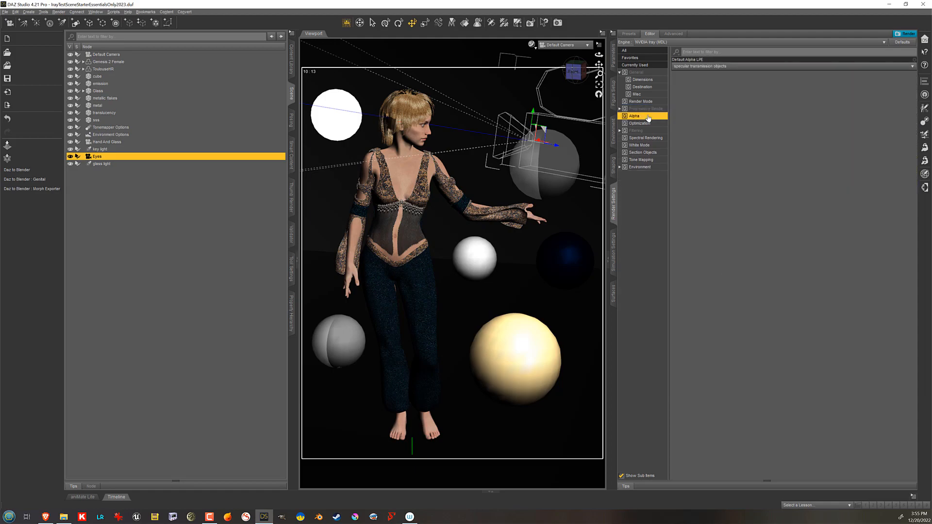
left_click(716, 67)
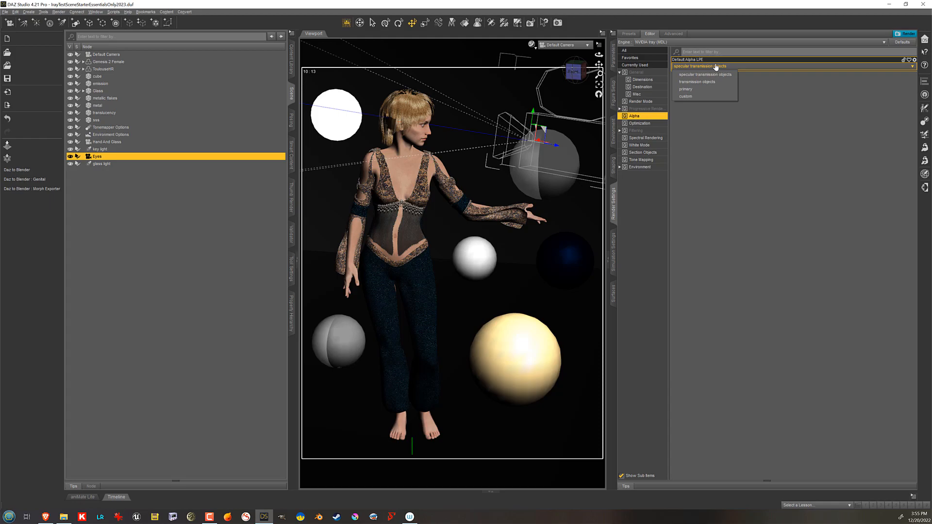
left_click(769, 72)
left_click(753, 70)
left_click(770, 71)
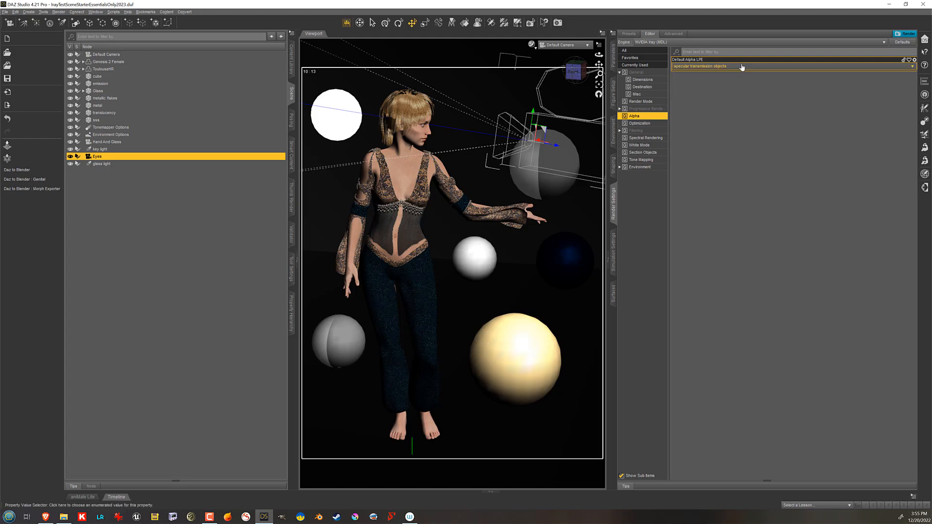
- View the advanced hardware and canvases settings, and return to the render settings editor
left_click(673, 34)
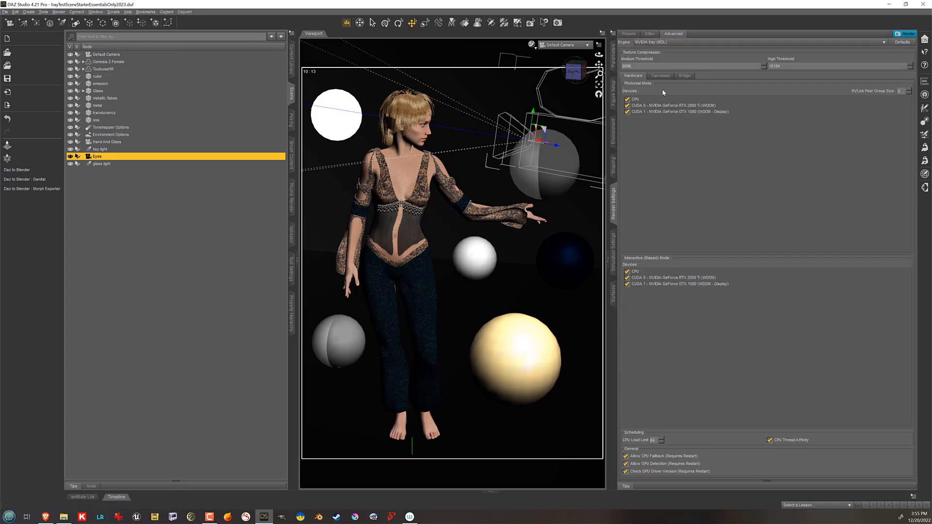
left_click(660, 77)
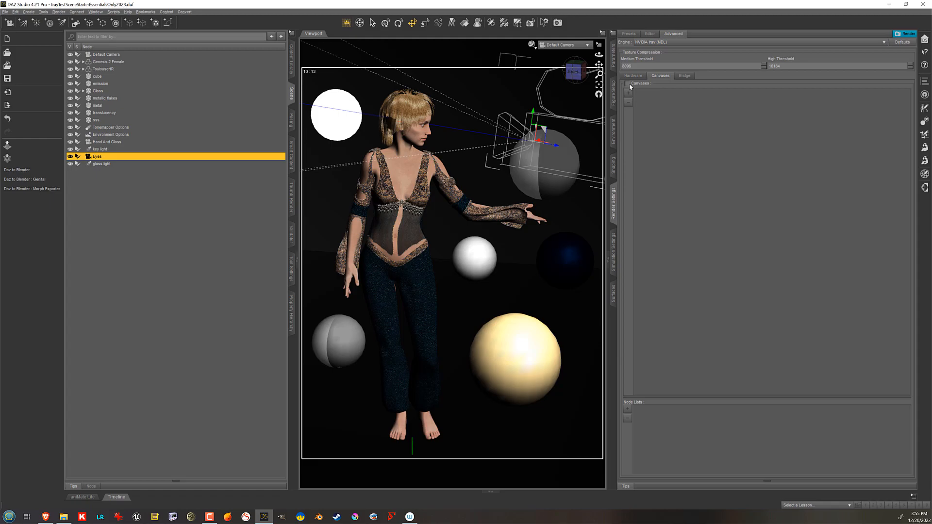
left_click(649, 34)
- Try the custom option for Default Alpha LPE and return it to specular transmission objects
left_click(735, 67)
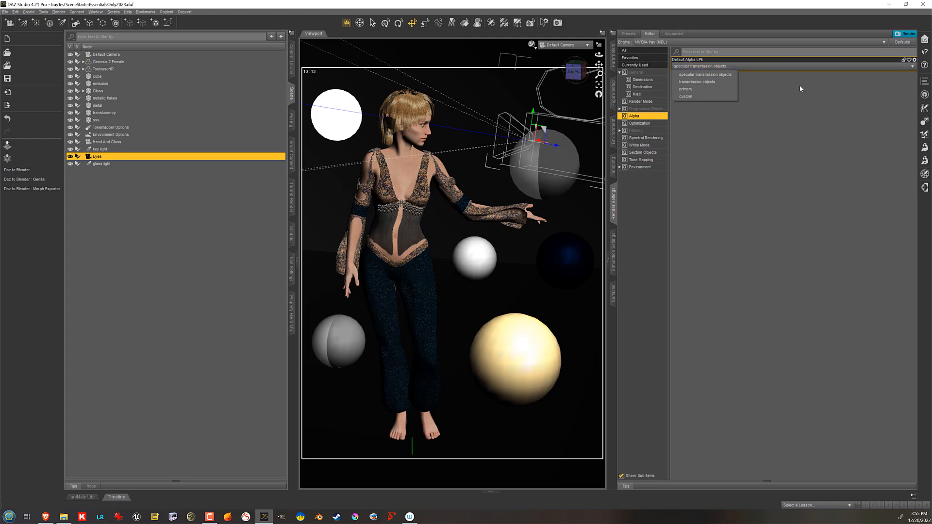
left_click(724, 98)
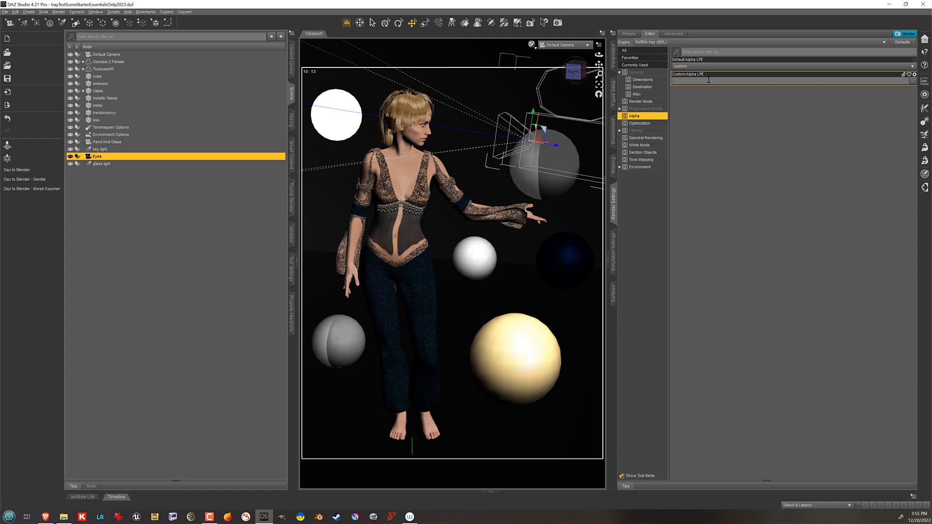
left_click(800, 67)
left_click(714, 68)
left_click(710, 68)
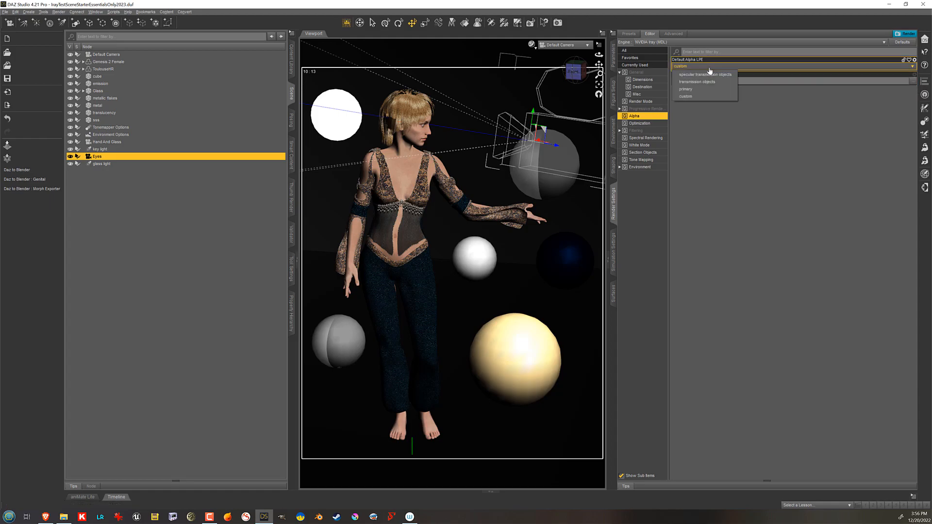
left_click(709, 75)
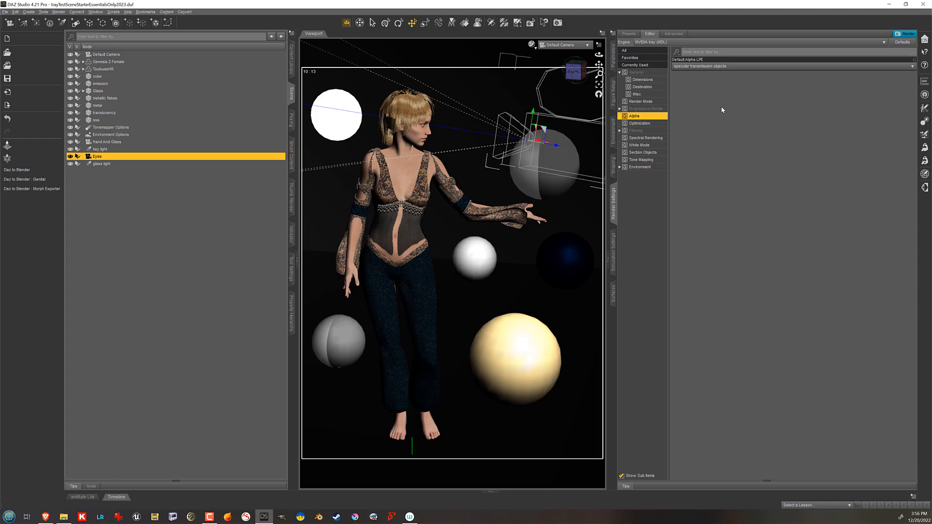
- Enable Canvases in the advanced render settings and add three Beauty canvases
left_click(649, 124)
left_click(649, 117)
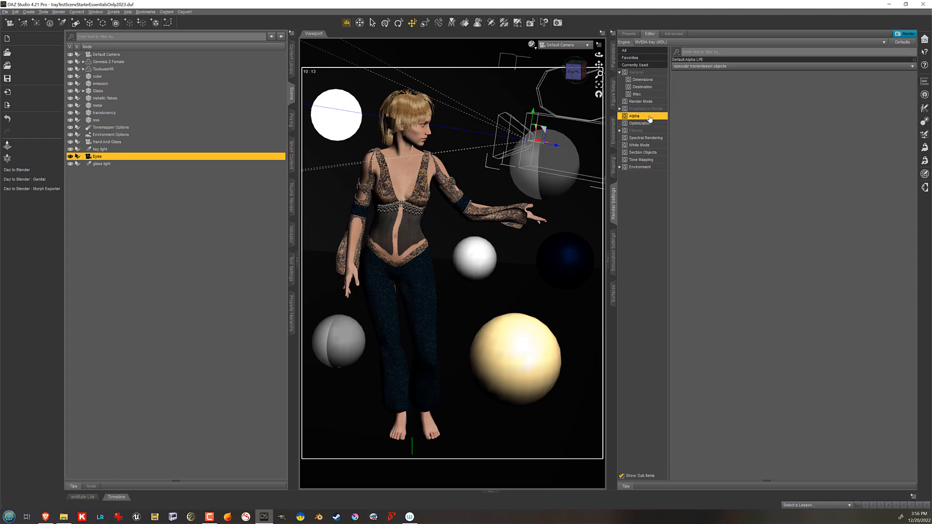
left_click(677, 36)
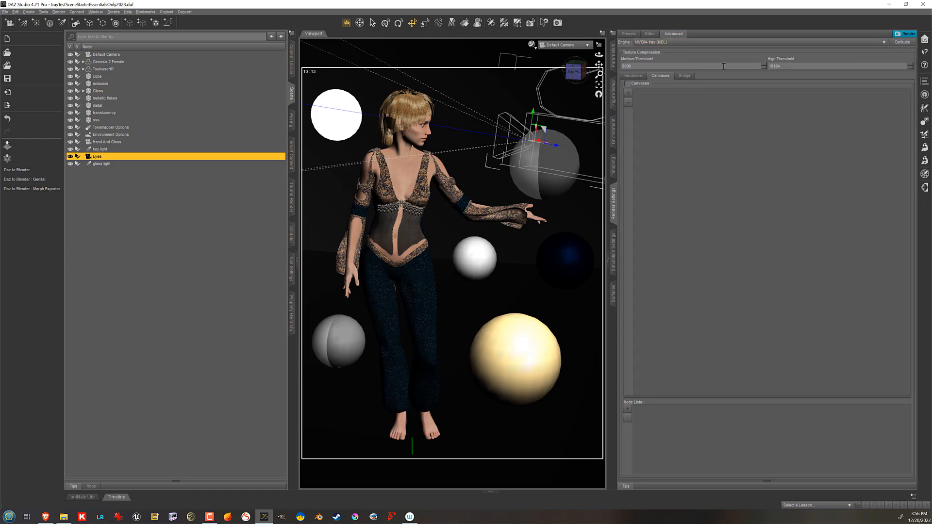
left_click(629, 85)
left_click(629, 95)
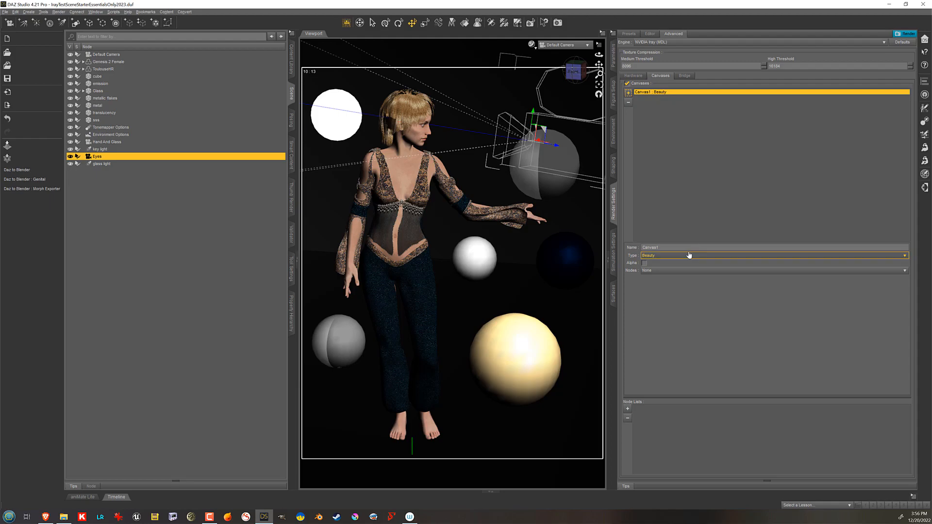
left_click(628, 92)
left_click(629, 92)
- Examine the canvas types available for the second canvas, select the third canvas, and return to the render settings editor
left_click(656, 98)
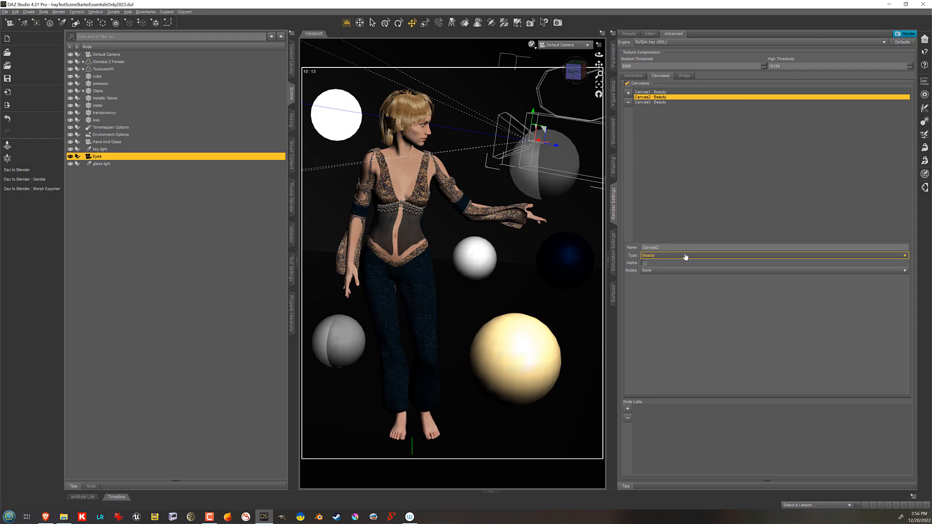
left_click(685, 256)
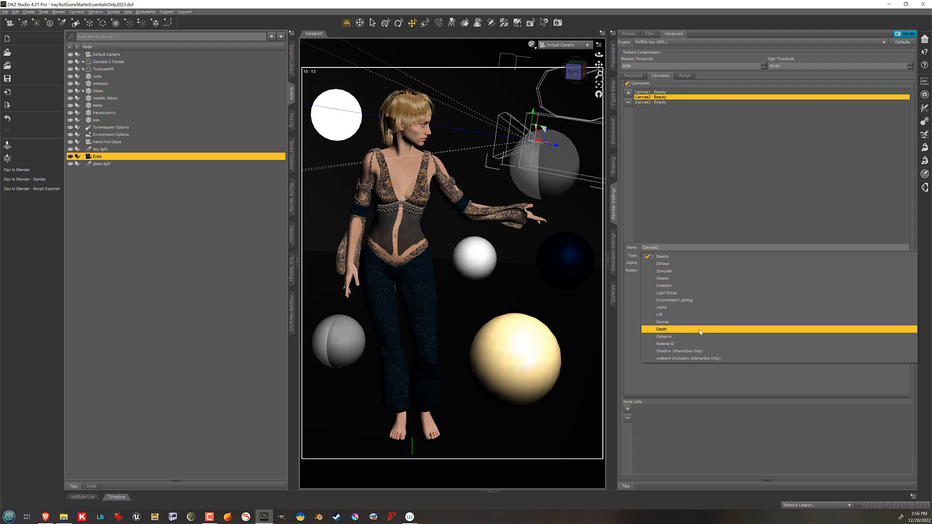
left_click(700, 247)
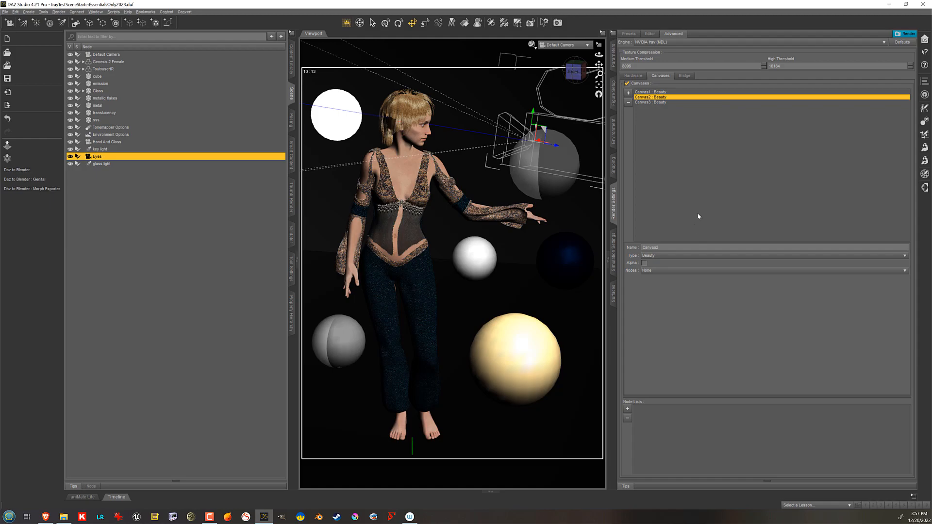
left_click(674, 100)
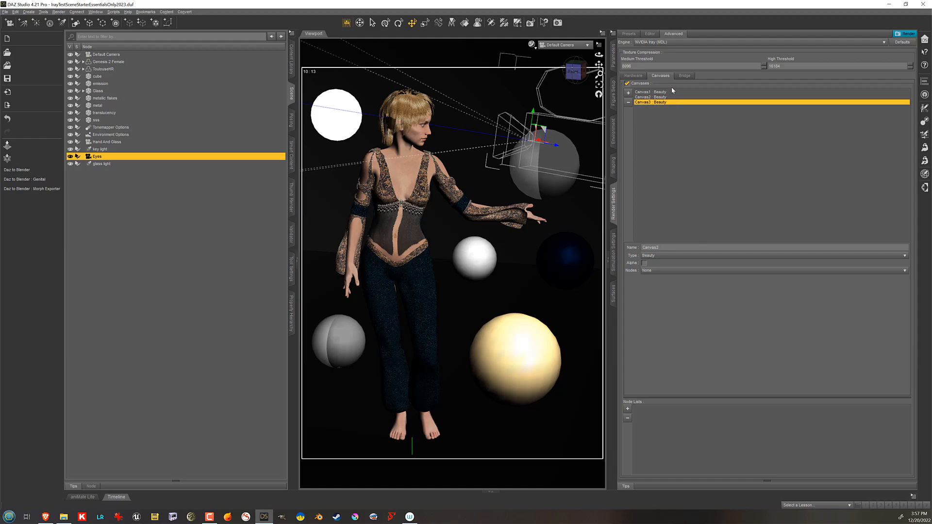
left_click(650, 34)
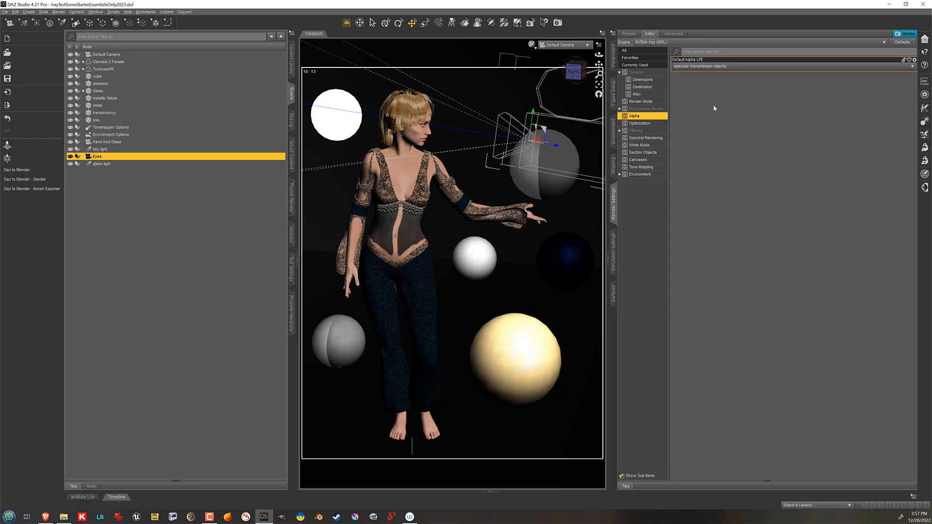
- Turn off Guided Sampling in the Optimization settings
left_click(654, 124)
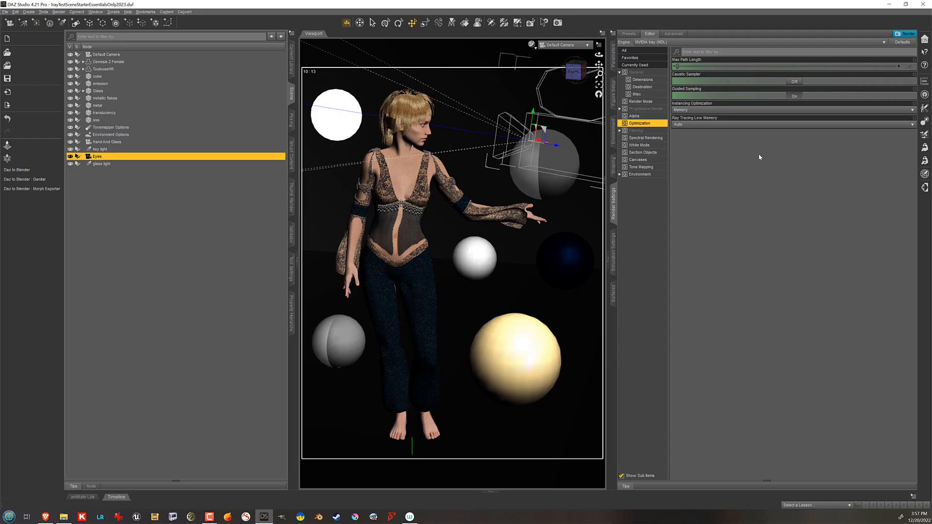
left_click(794, 97)
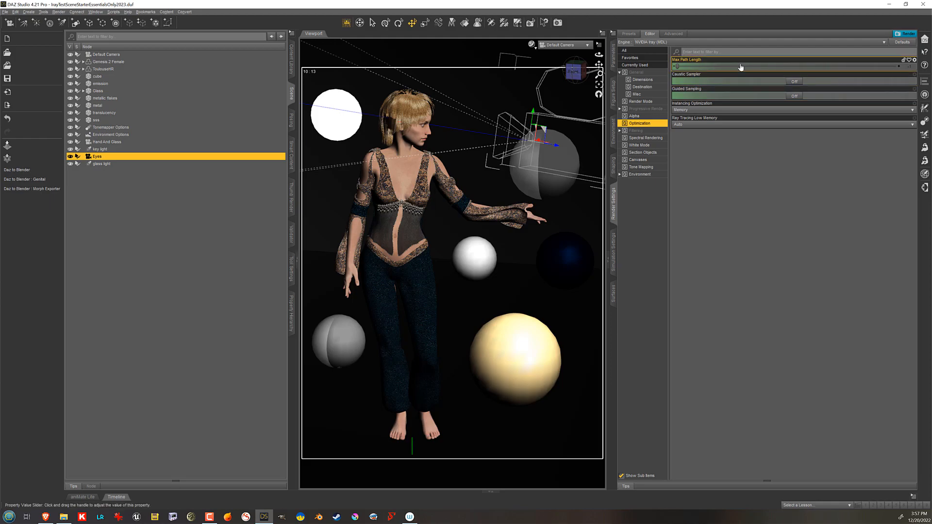
mouse_move(741, 67)
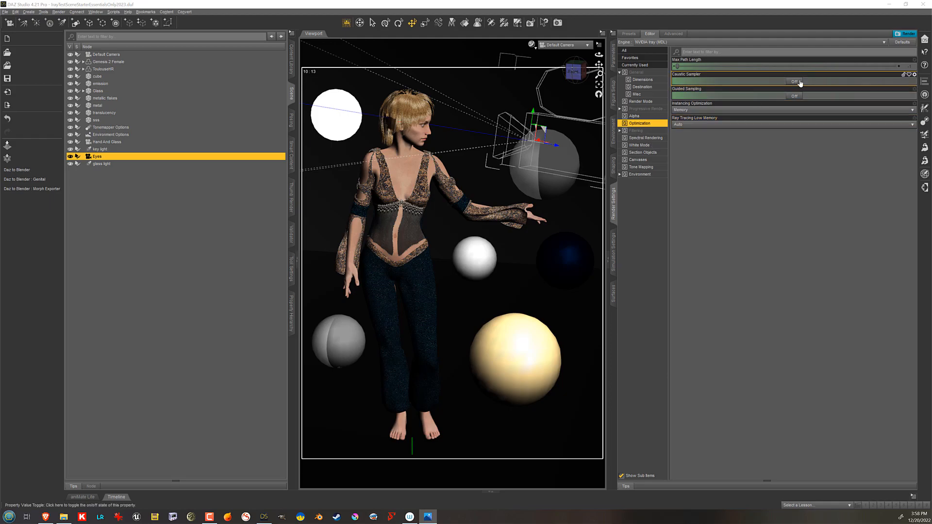
- Bring up the images causticon.jpg, causticoff.jpg and guidedon.jpg and lay them out side by side for comparison
left_click_drag(0, 45, 394, 49)
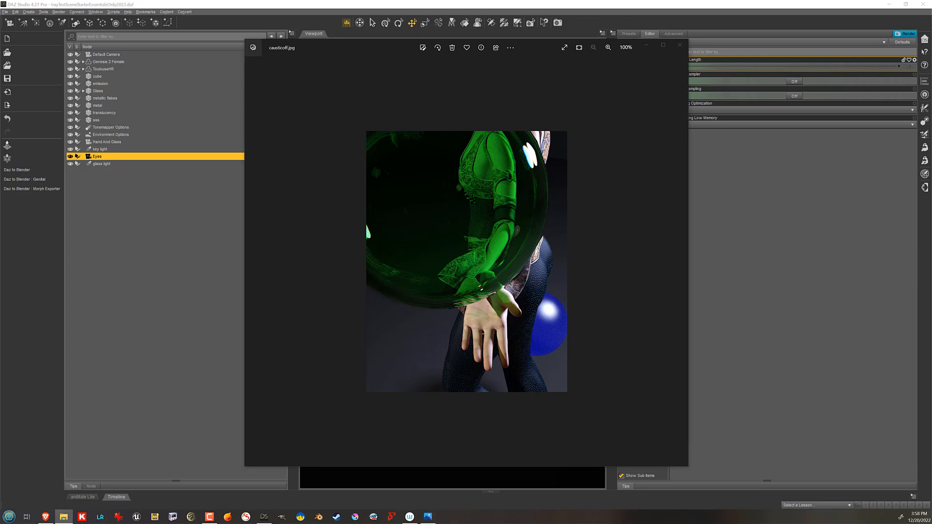
left_click(281, 152)
left_click_drag(0, 60, 136, 60)
left_click_drag(529, 51, 612, 57)
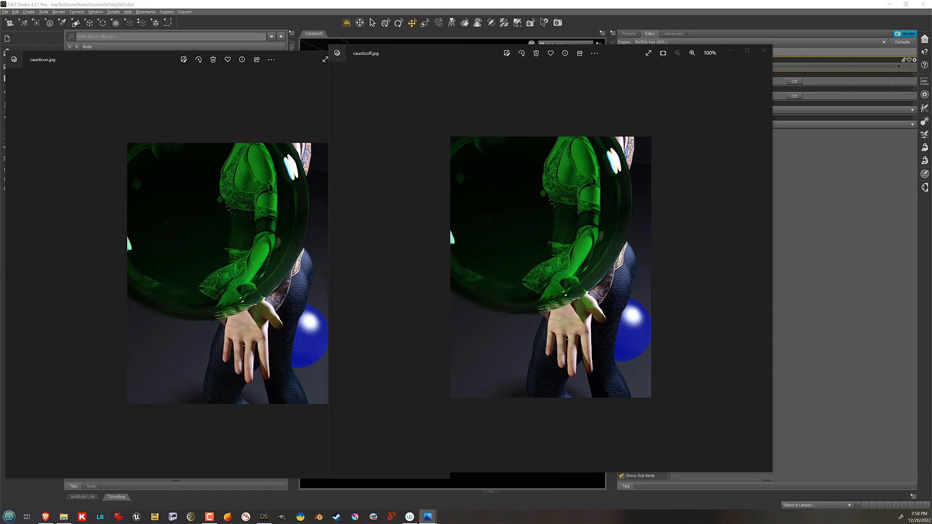
left_click_drag(0, 77, 719, 44)
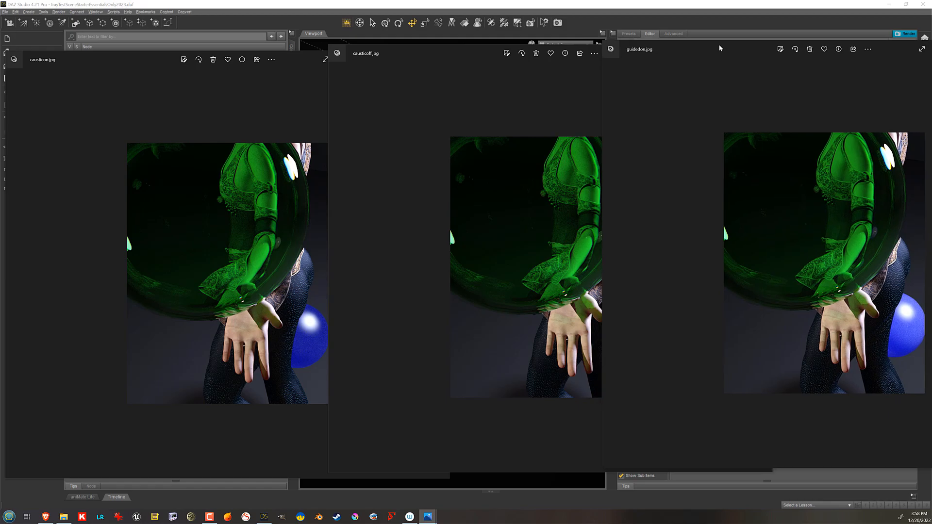
- Reposition the image windows to compare the caustic and guided sampling renders, and close all three
left_click_drag(485, 48, 411, 54)
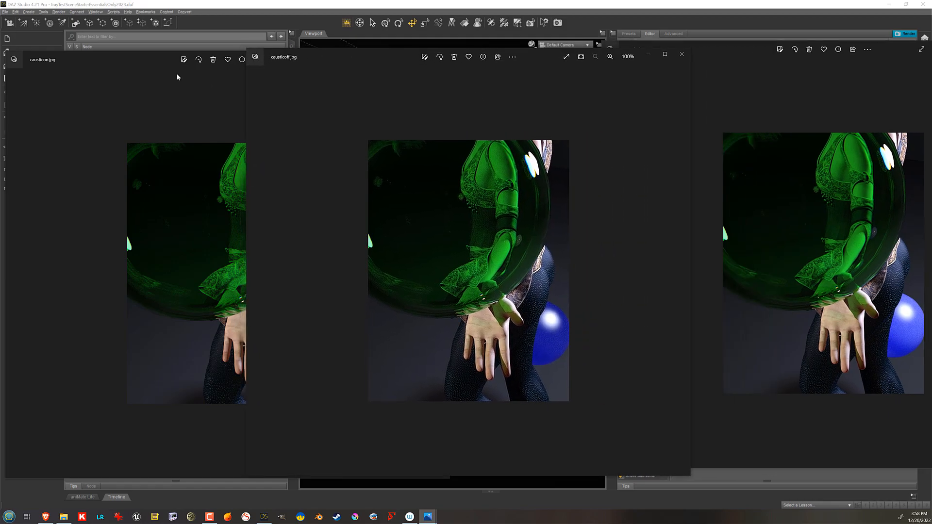
mouse_move(139, 62)
left_mouse_down()
mouse_move(156, 59)
mouse_move(142, 59)
left_mouse_up()
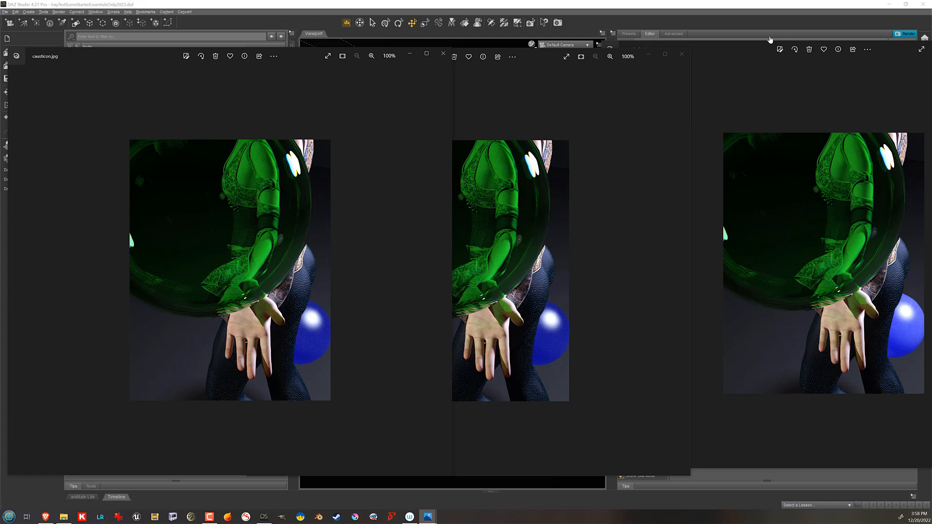
left_click_drag(758, 45, 473, 59)
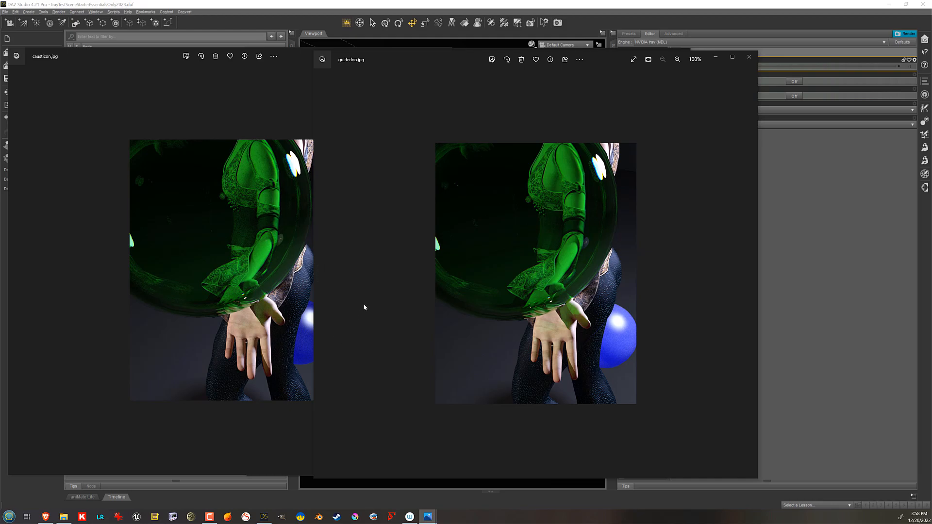
left_click(290, 58)
left_click(442, 57)
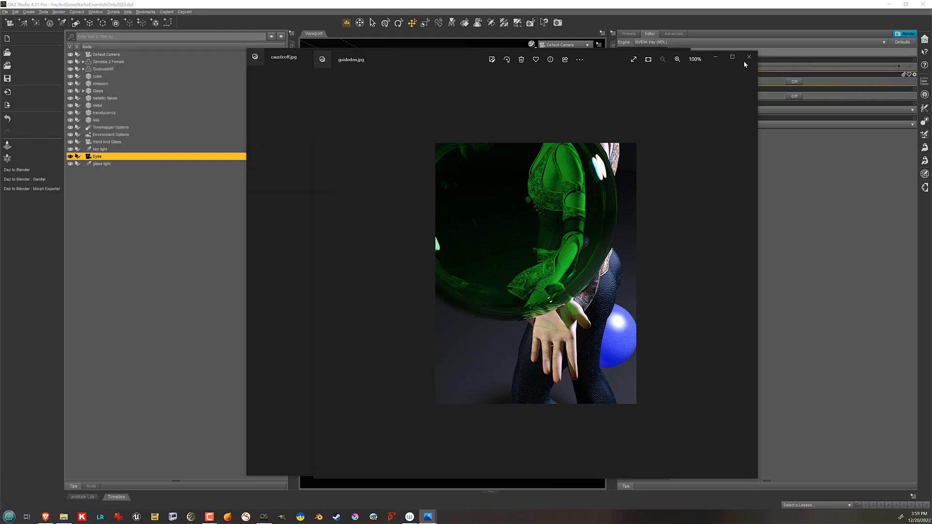
left_click(748, 57)
left_click(684, 57)
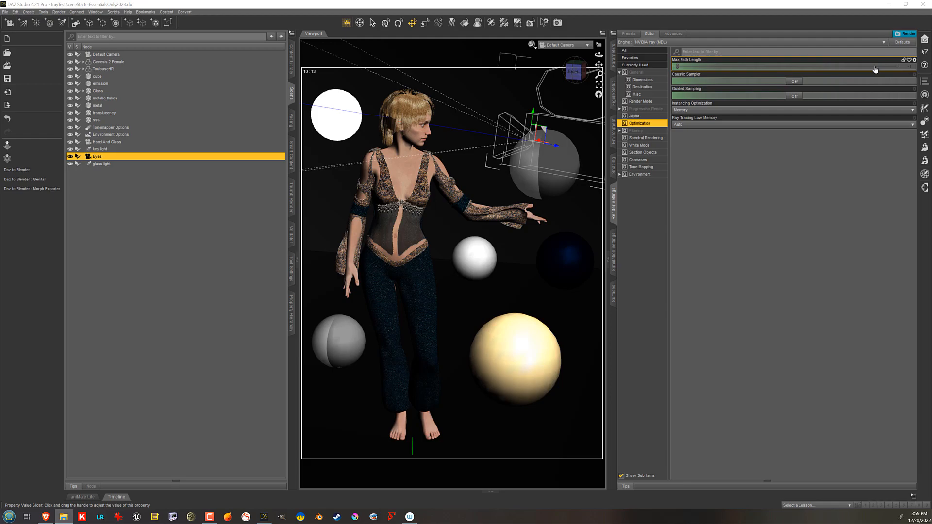
- Inspect the Max Path Length value in the Optimization settings
left_click(912, 68)
left_click(840, 67)
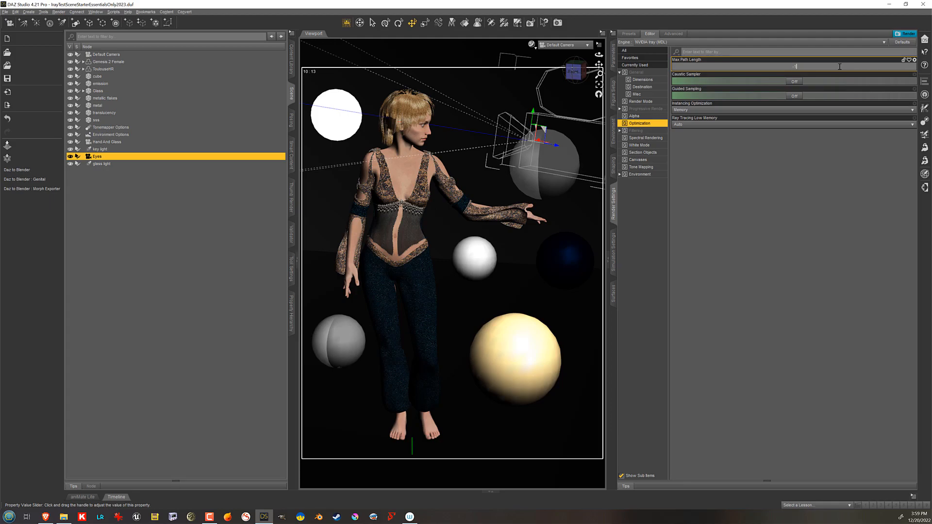
key("Return")
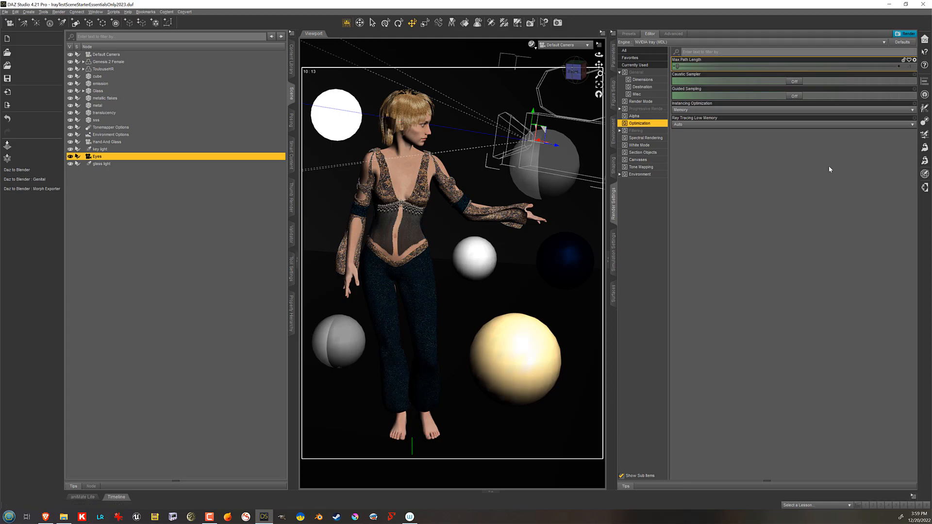
left_click(912, 68)
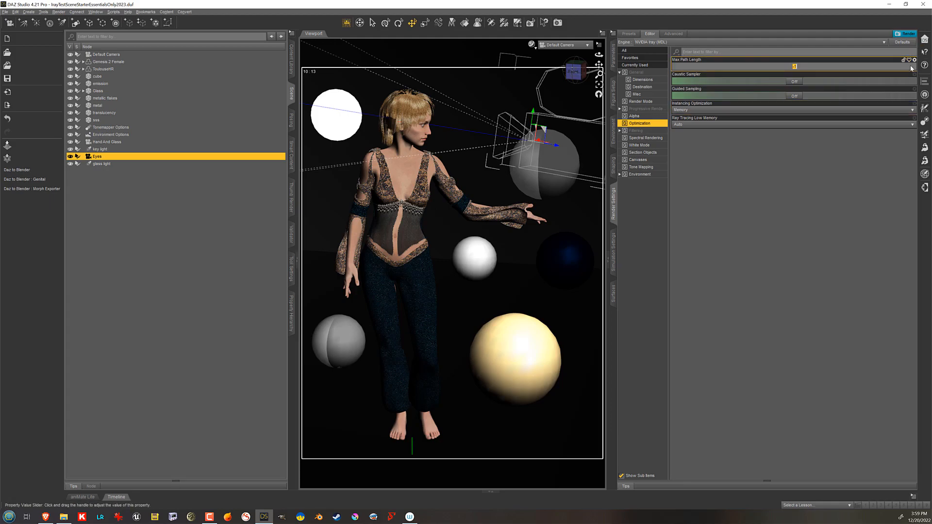
- Switch the viewport to the Eyes camera and preview it with the Iray draw style
left_click(578, 46)
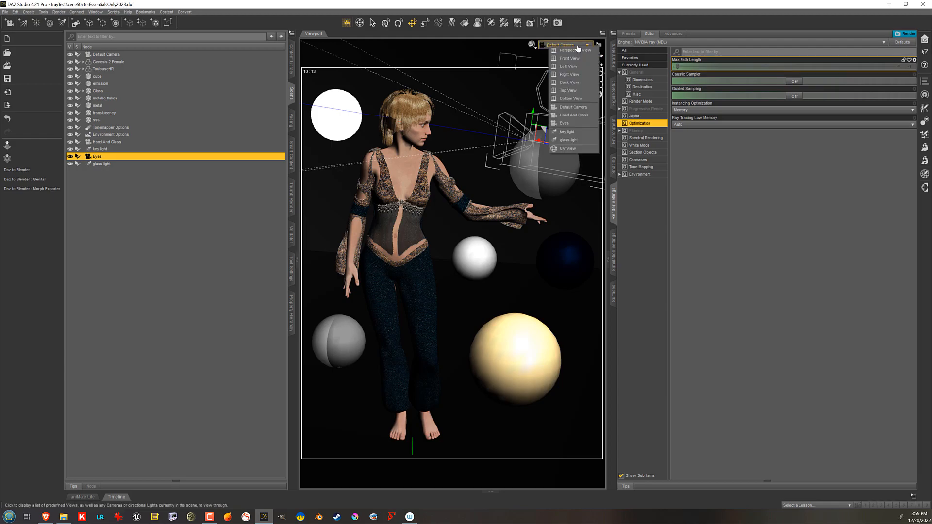
left_click(581, 123)
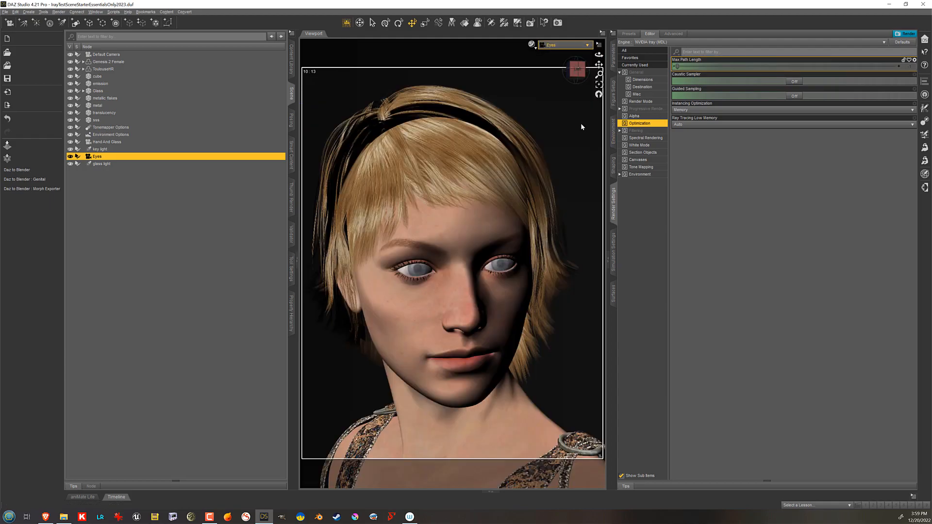
left_click(531, 44)
left_click(527, 132)
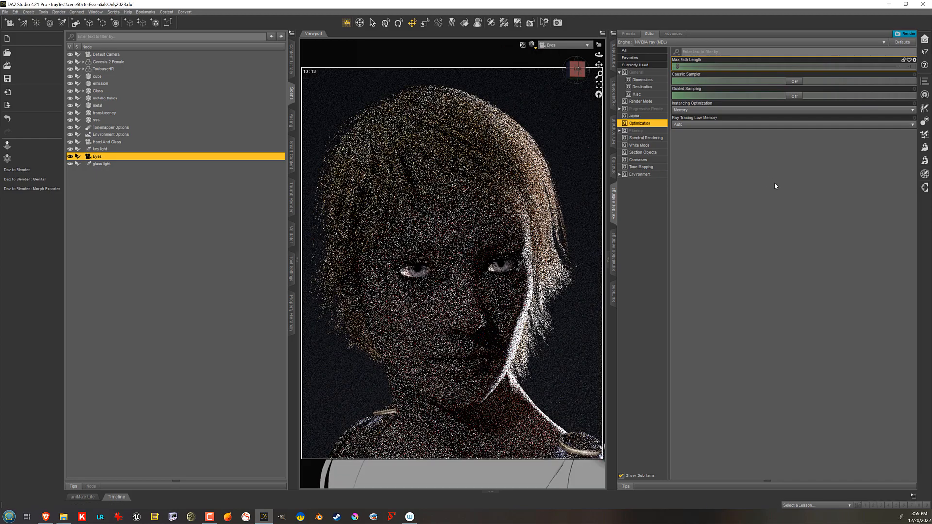
- Try a Max Path Length of 2 and of 4 to compare how the eyes render
left_click(910, 68)
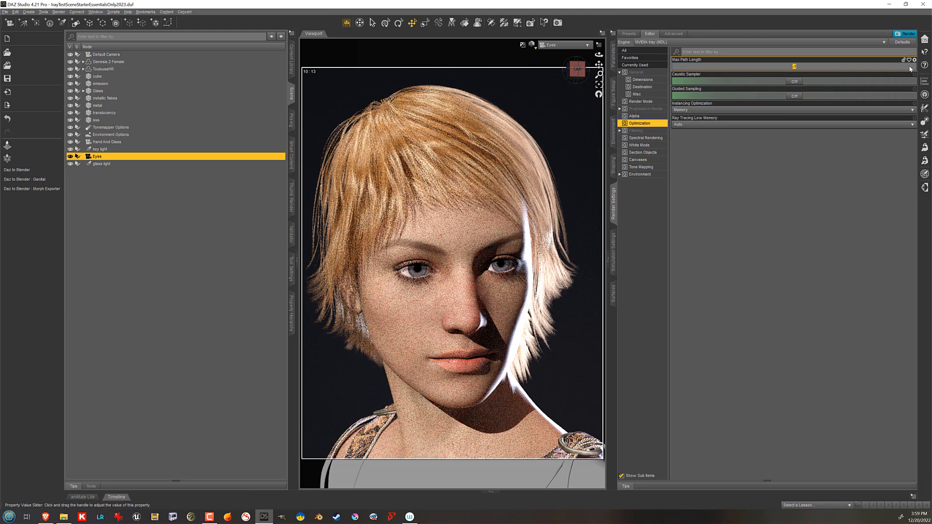
type("2")
key("Return")
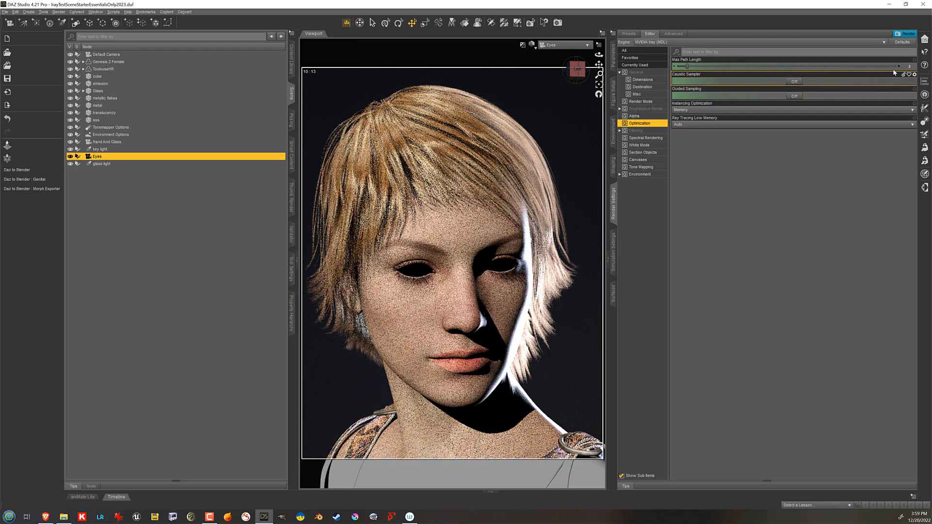
double_click(910, 67)
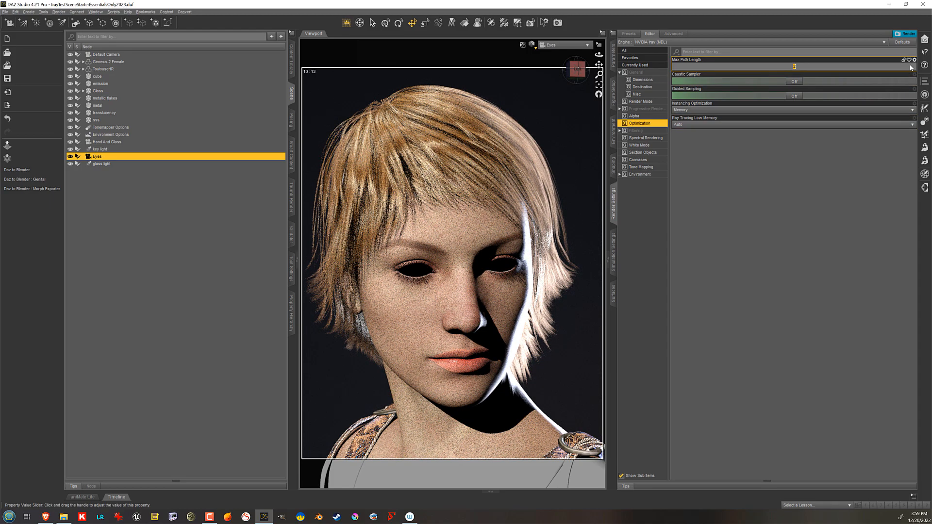
type("4")
key("Return")
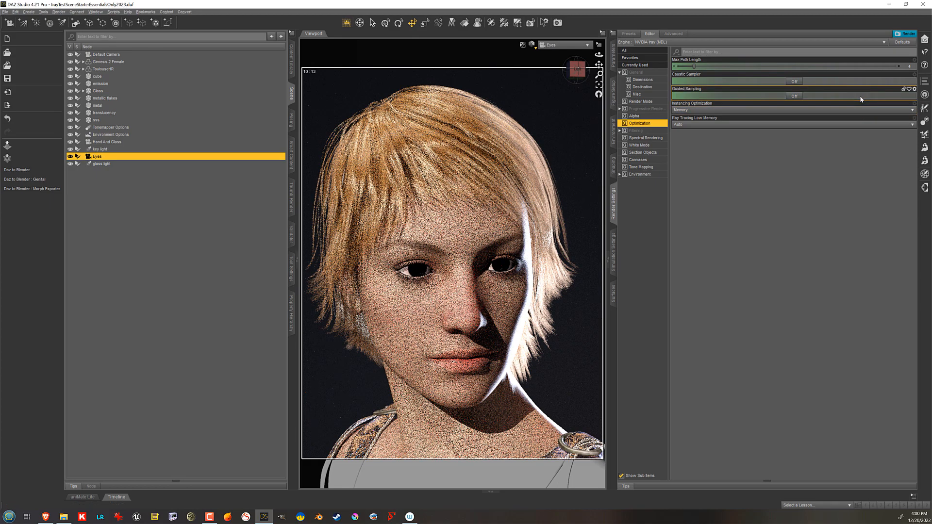
- Set Max Path Length to 8
left_click(909, 68)
type("8")
key("Return")
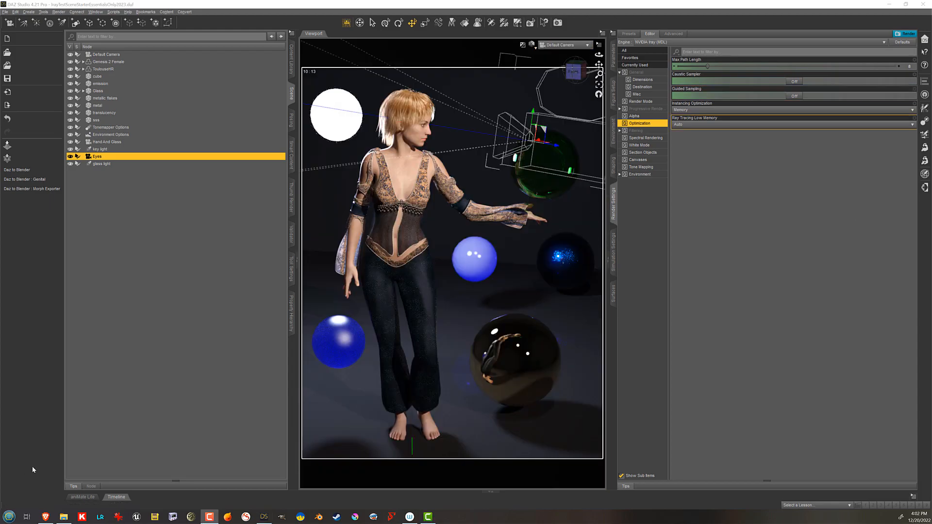
- Try Ray Tracing Low Memory set to On and return it to Auto
left_click(705, 127)
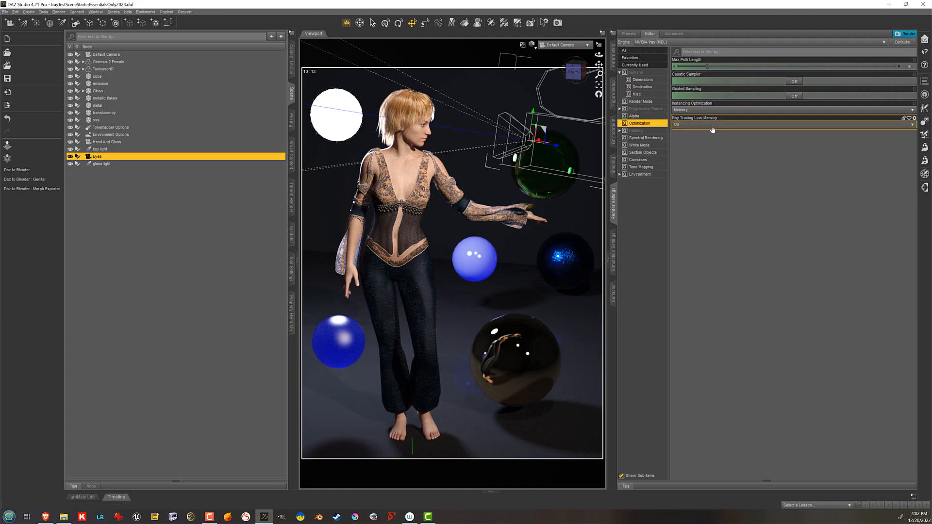
left_click(712, 128)
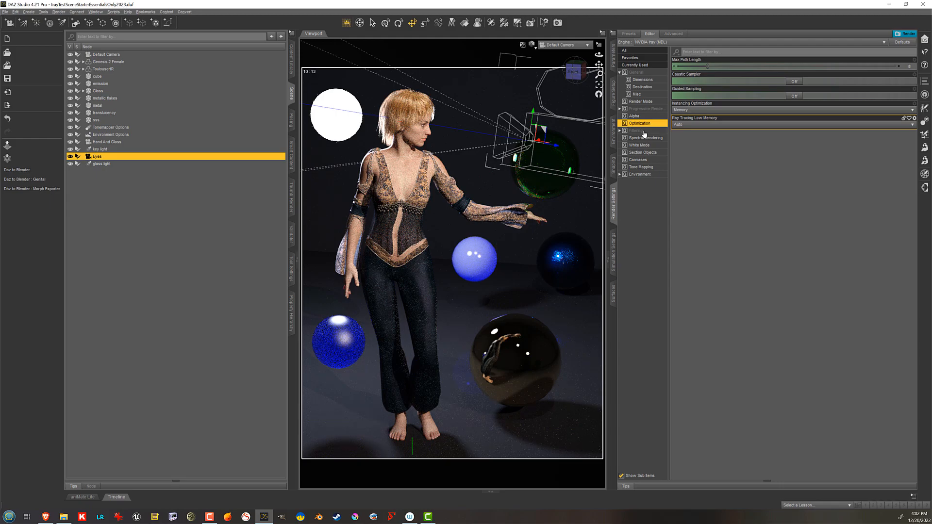
- Expand the Filtering settings and compare the preview with the Firefly Filter off and on, leaving it on
left_click(651, 131)
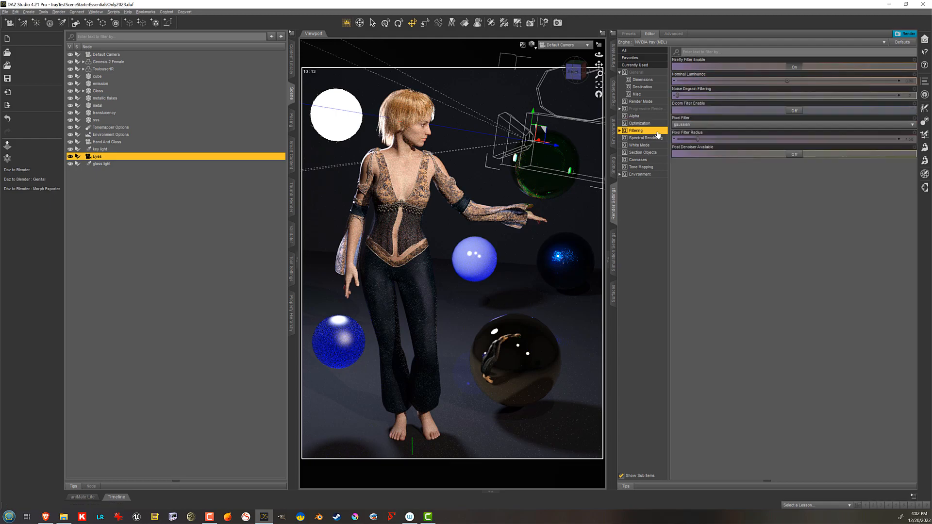
double_click(658, 133)
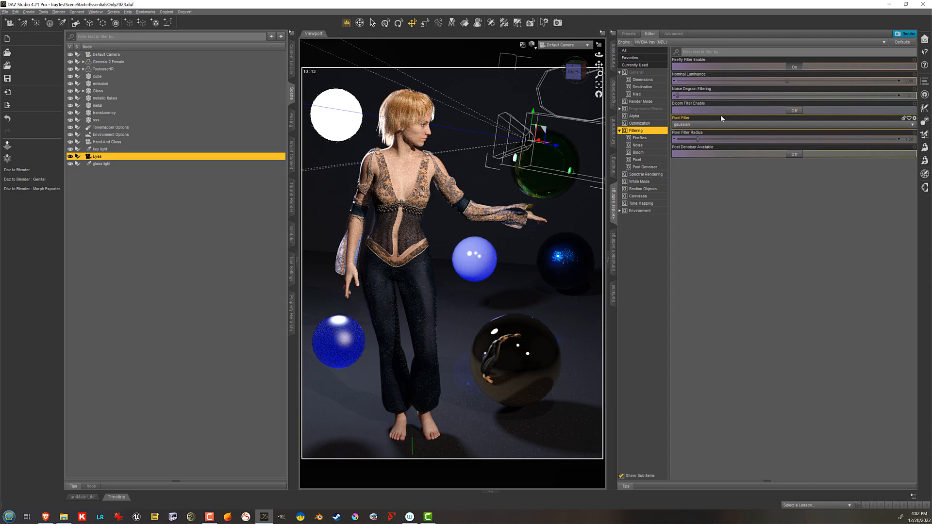
left_click(796, 68)
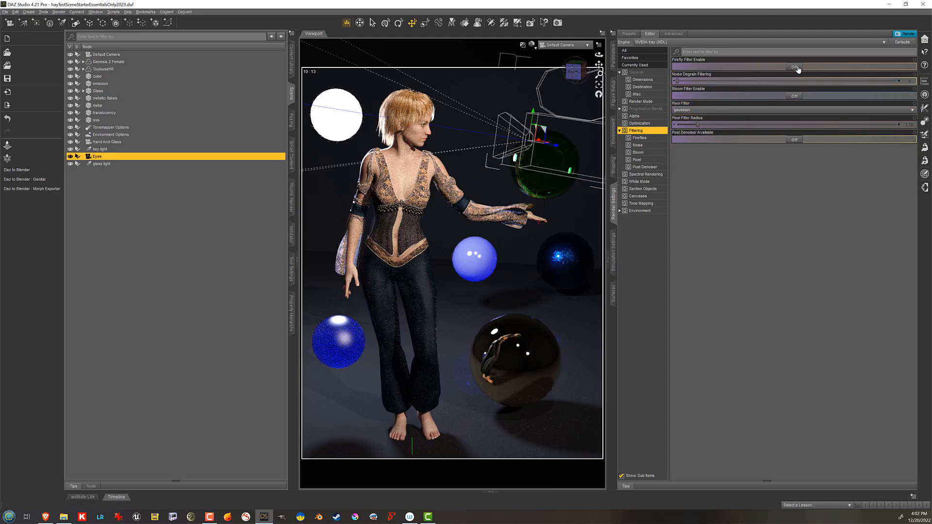
left_click(796, 68)
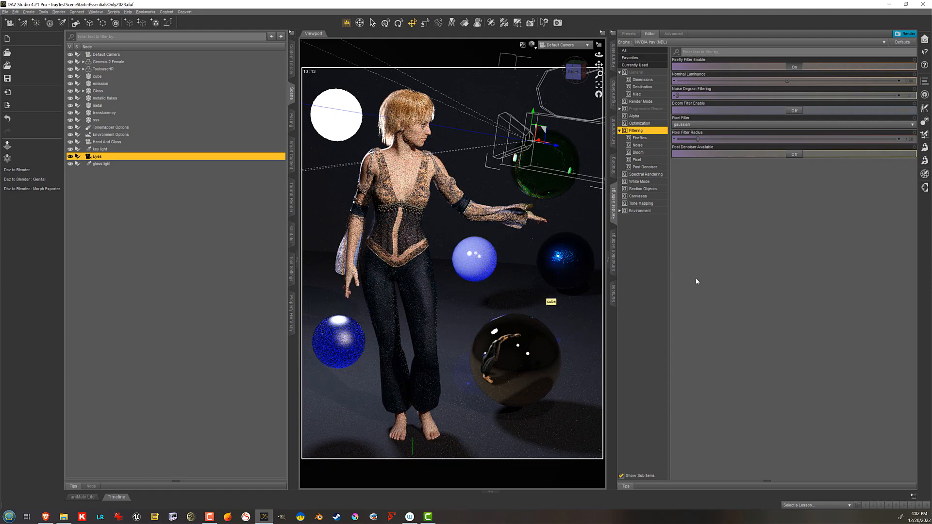
left_click(797, 70)
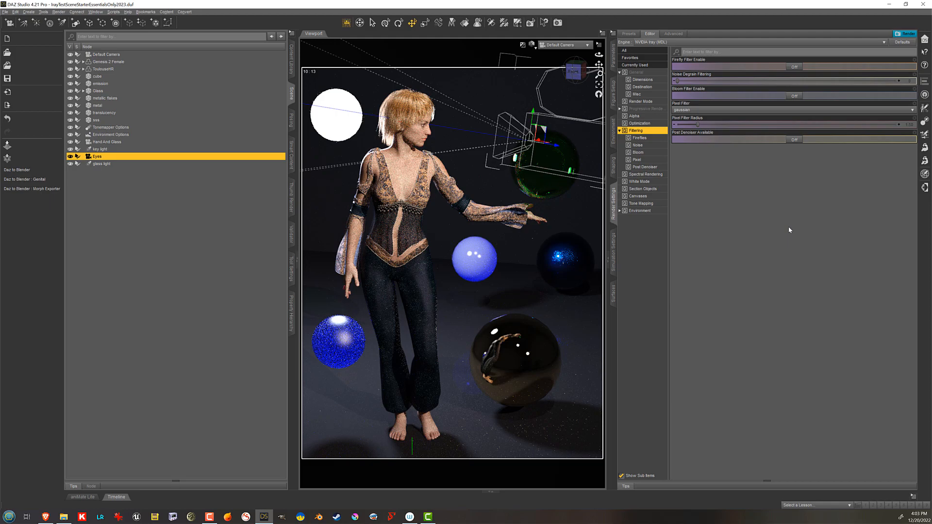
left_click(795, 69)
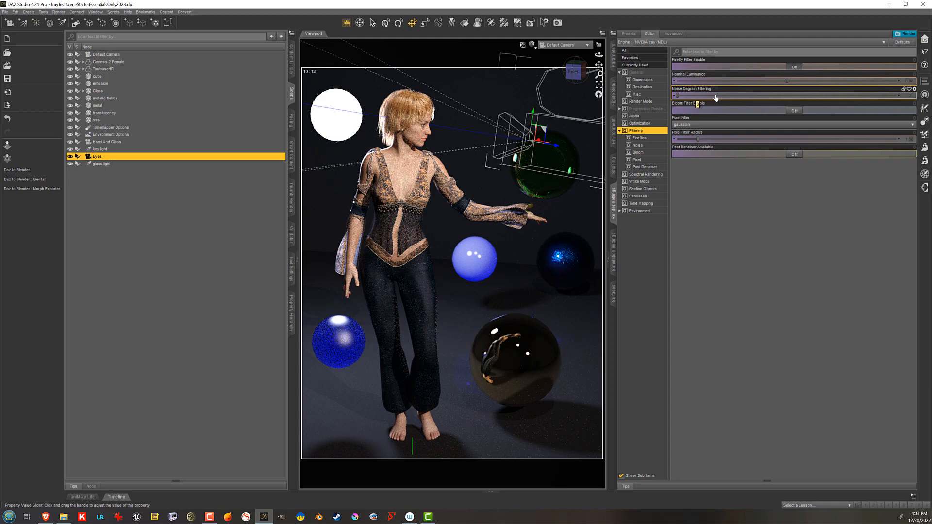
- Raise Noise Degrain Filtering to 5
left_click_drag(715, 97, 765, 97)
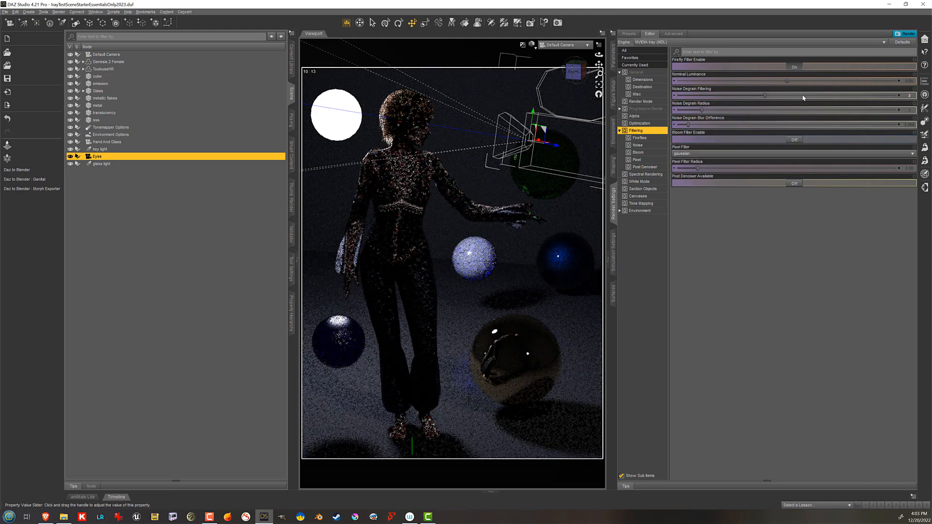
left_click(883, 97)
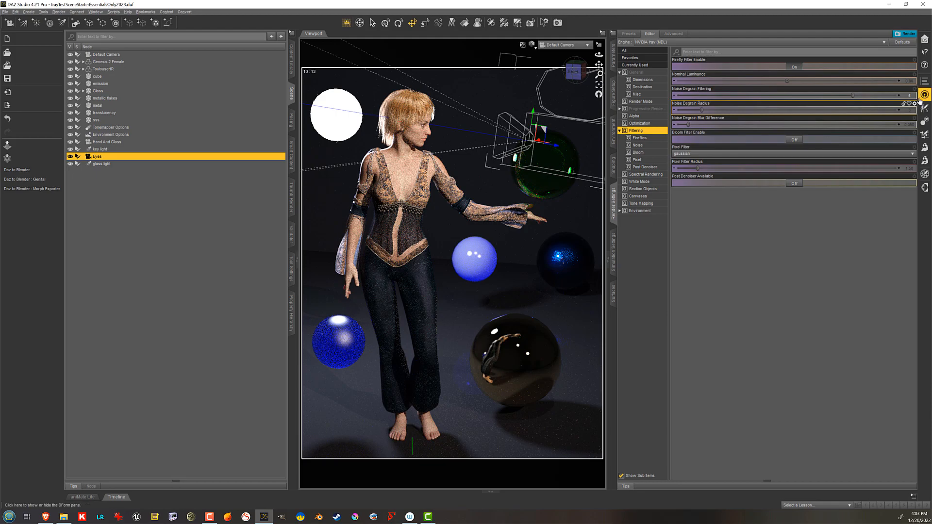
left_click(889, 95)
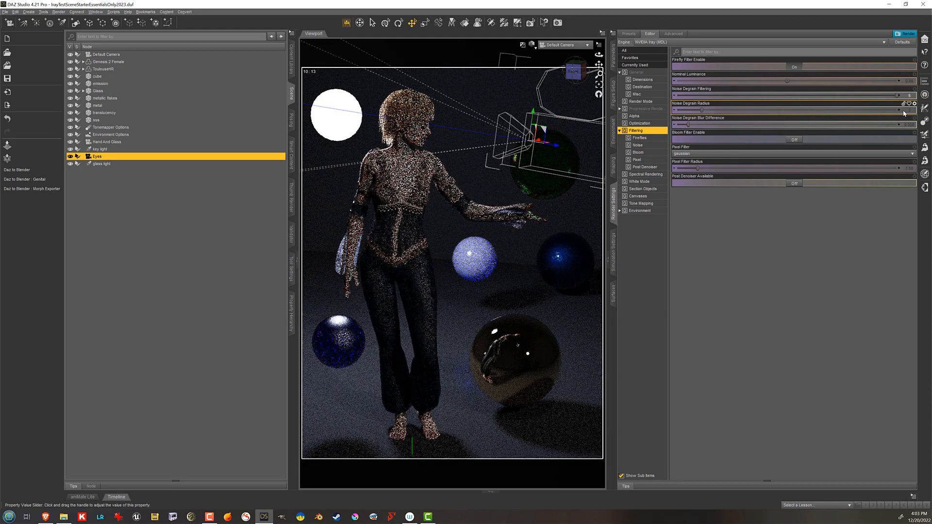
- Try Noise Degrain Blur Difference values of 0.1 and 0.01, and turn Noise Degrain Filtering back off
left_click(909, 125)
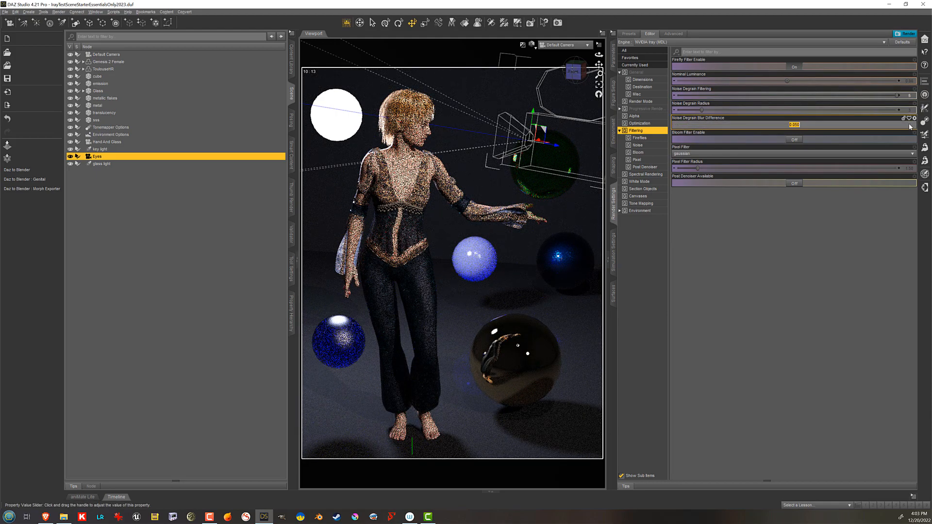
key("BackSpace")
type("0.1")
key("Return")
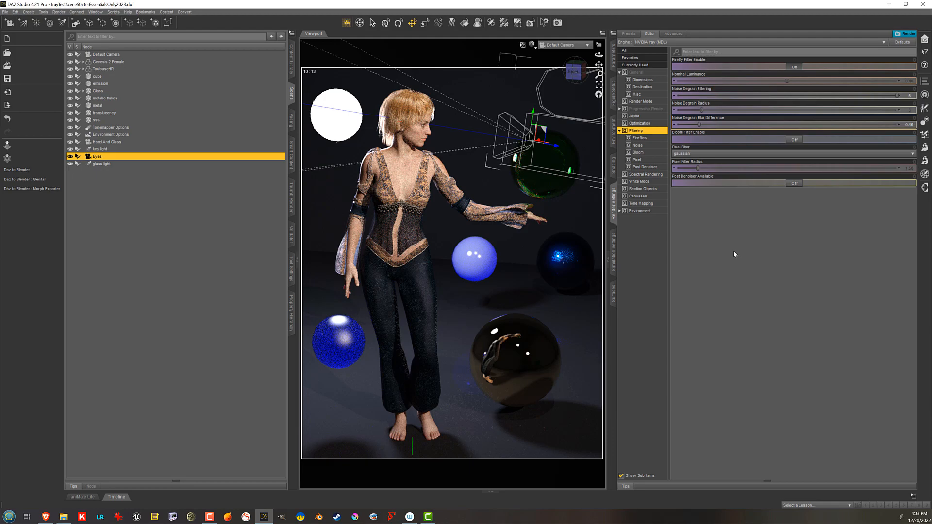
double_click(909, 125)
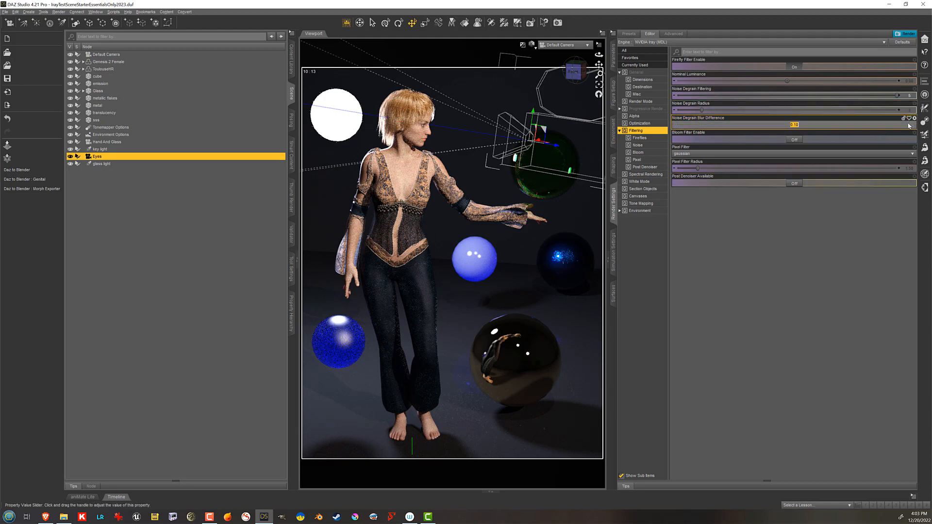
type("0.01")
key("Return")
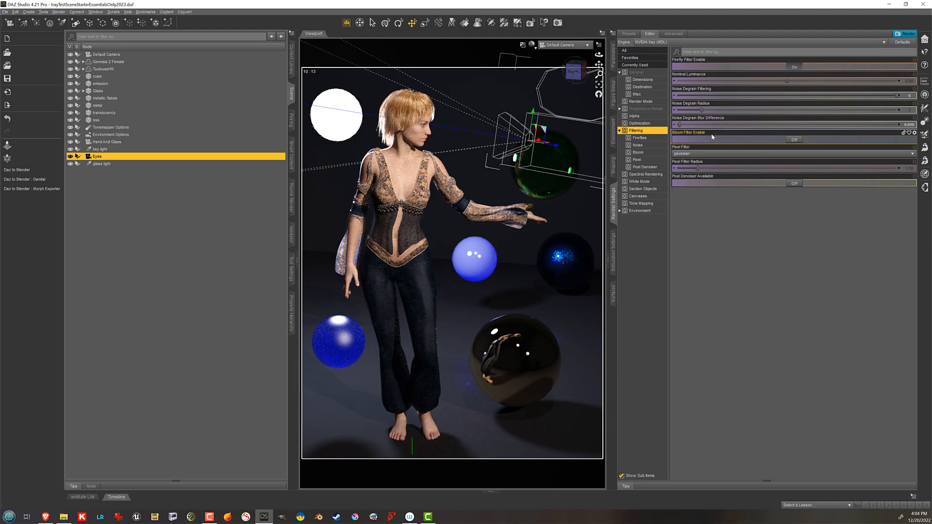
left_click(690, 96)
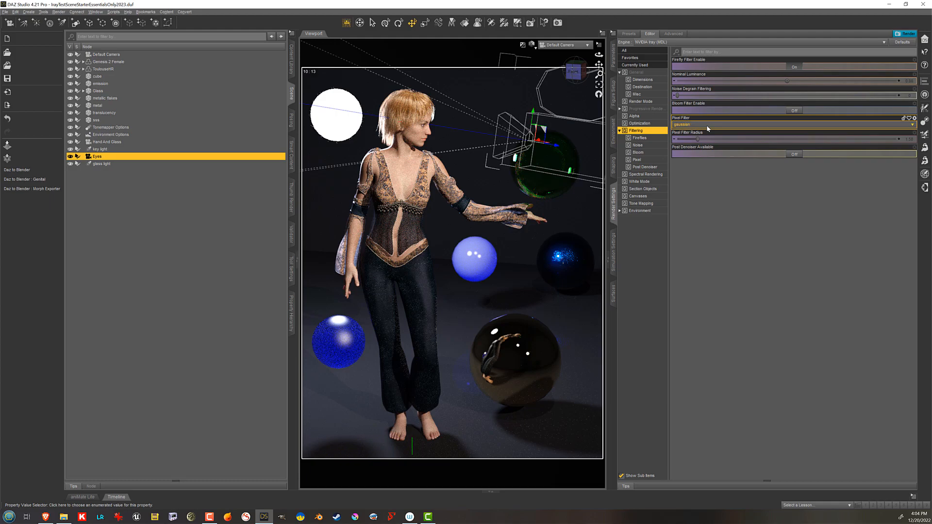
- Change the Pixel Filter to mitchell and set the Pixel Filter Radius to 0.9
left_click(707, 127)
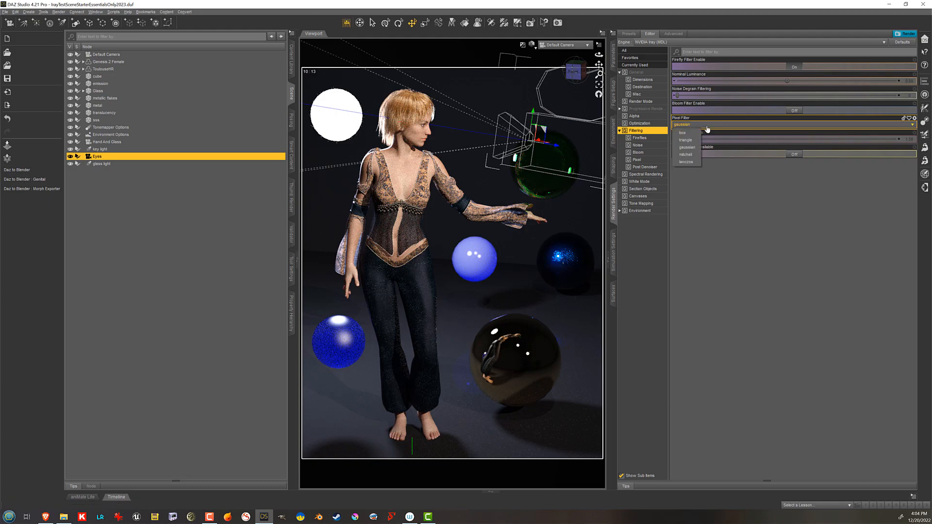
left_click(686, 154)
left_click(911, 140)
type(".9")
key("Return")
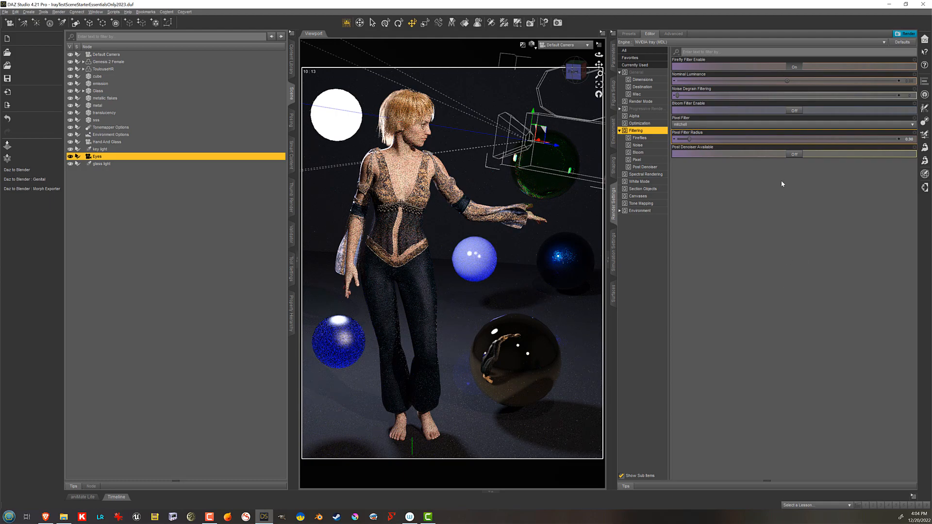
- Try the lanczos Pixel Filter with a Pixel Filter Radius of 2
left_click(715, 125)
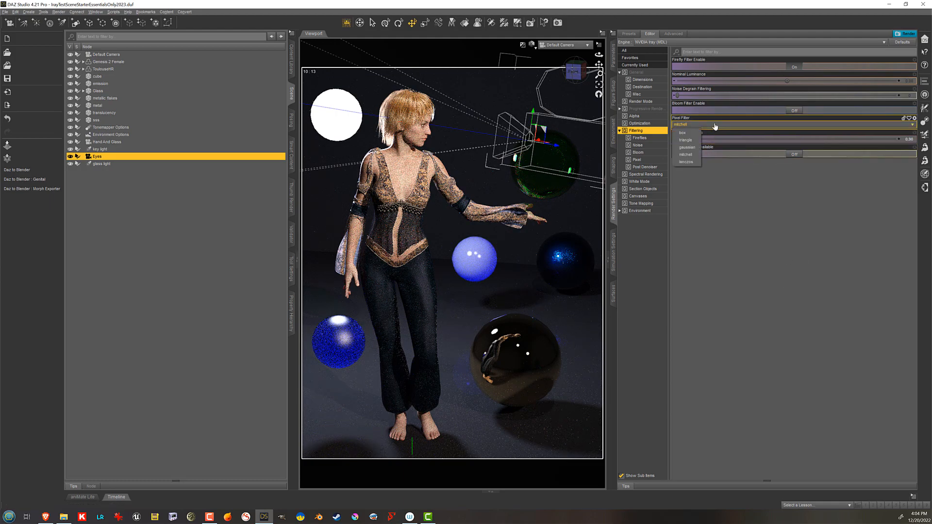
left_click(686, 162)
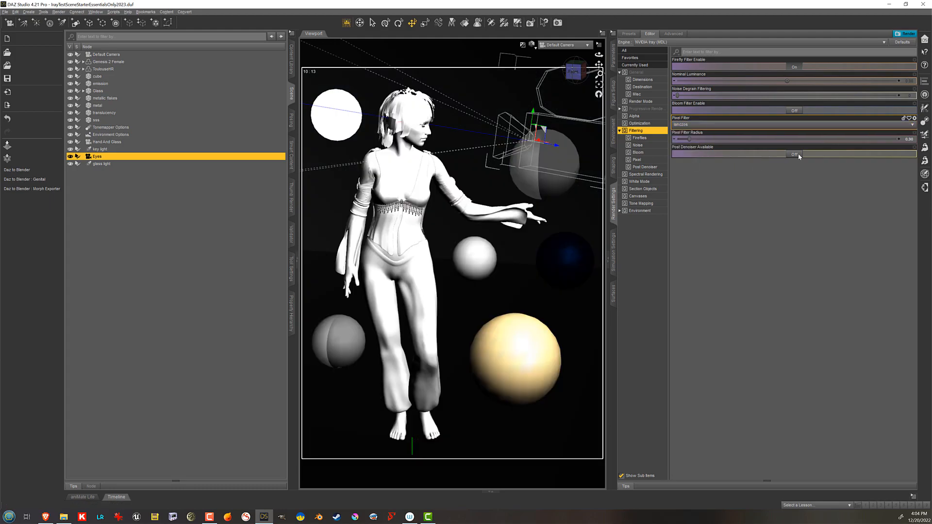
left_click(910, 140)
type("2")
key("Return")
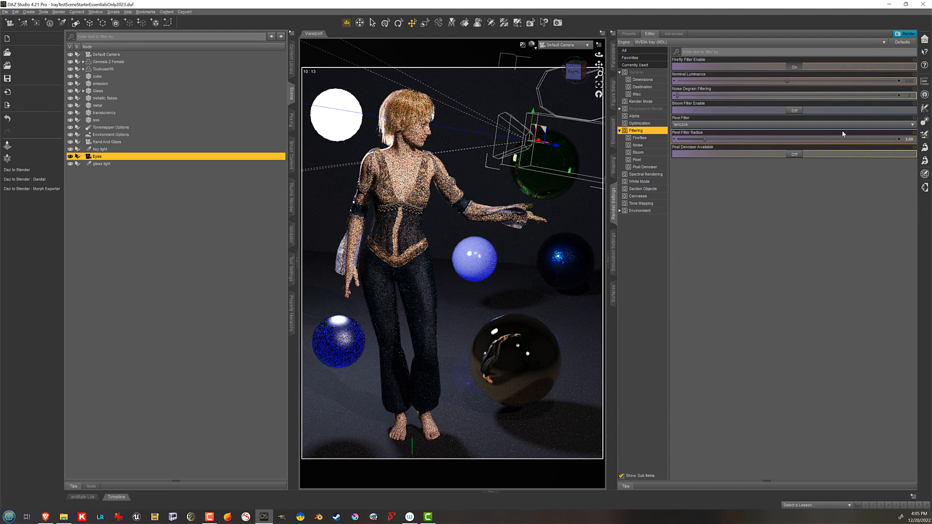
- Try the gaussian Pixel Filter with an exaggerated Pixel Filter Radius of 10
left_click(747, 124)
left_click(687, 147)
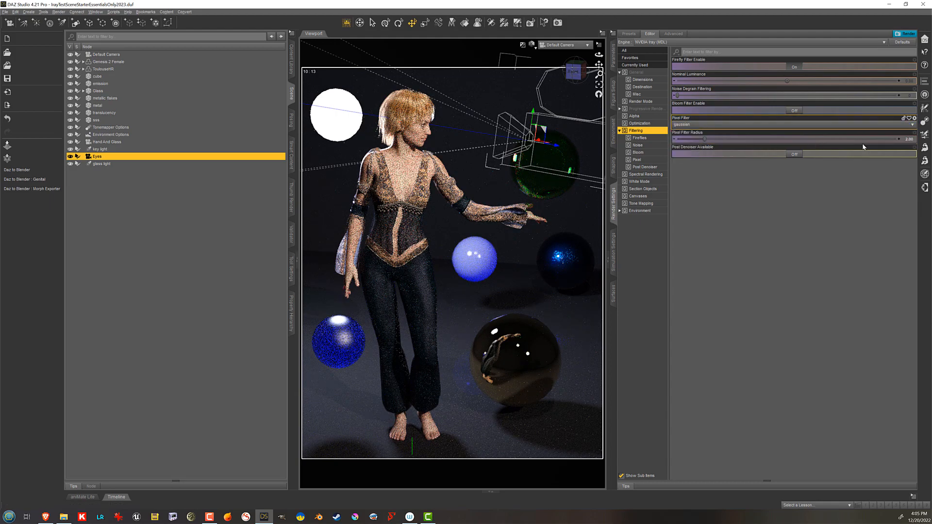
left_click(910, 141)
type("10")
key("Return")
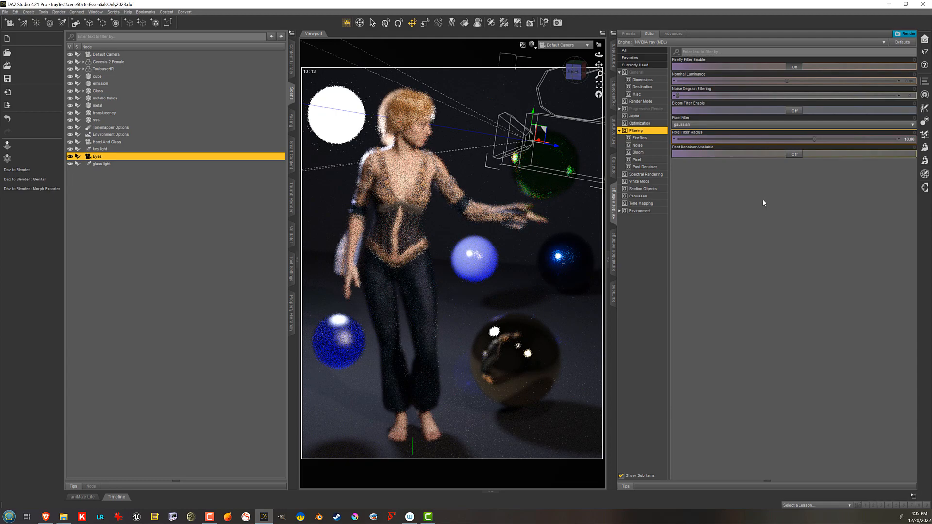
- Switch the Pixel Filter back to mitchell and reduce the Pixel Filter Radius to 0.9
left_click(719, 124)
left_click(684, 153)
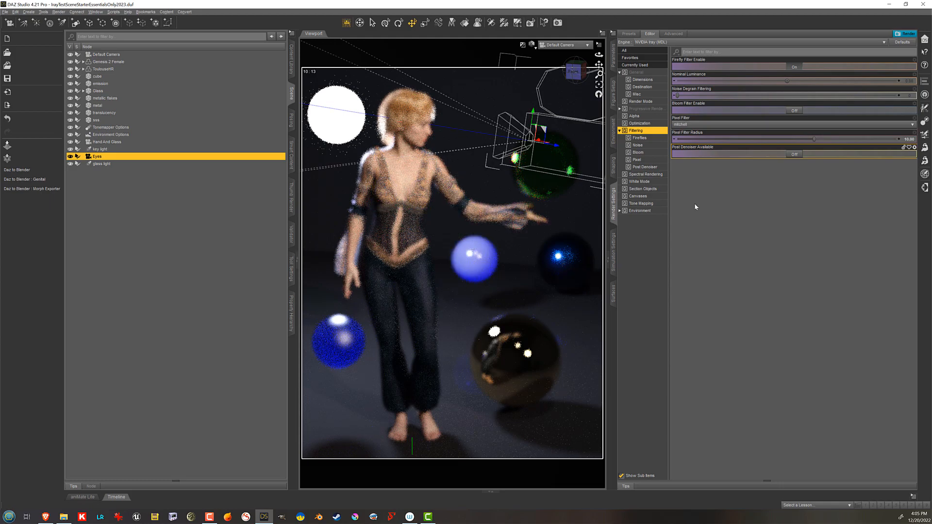
left_click(909, 140)
key("BackSpace")
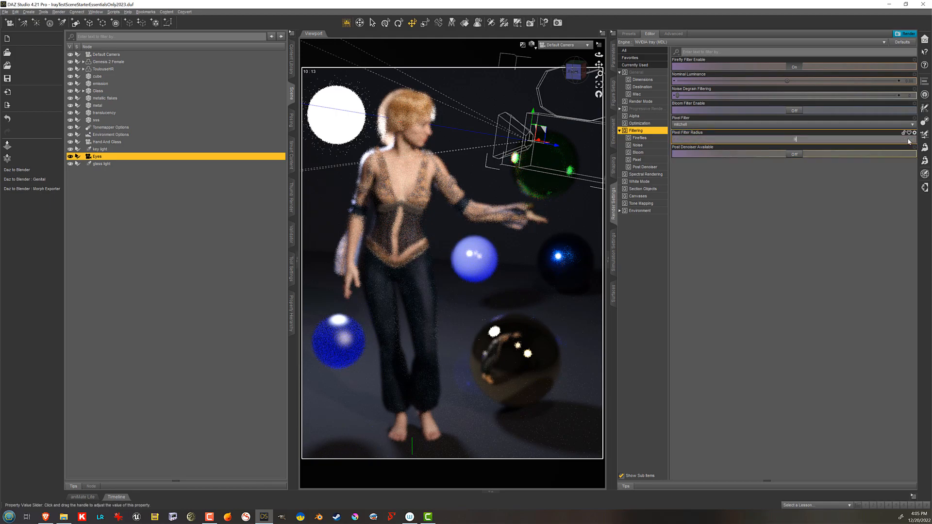
type("0.9")
key("Return")
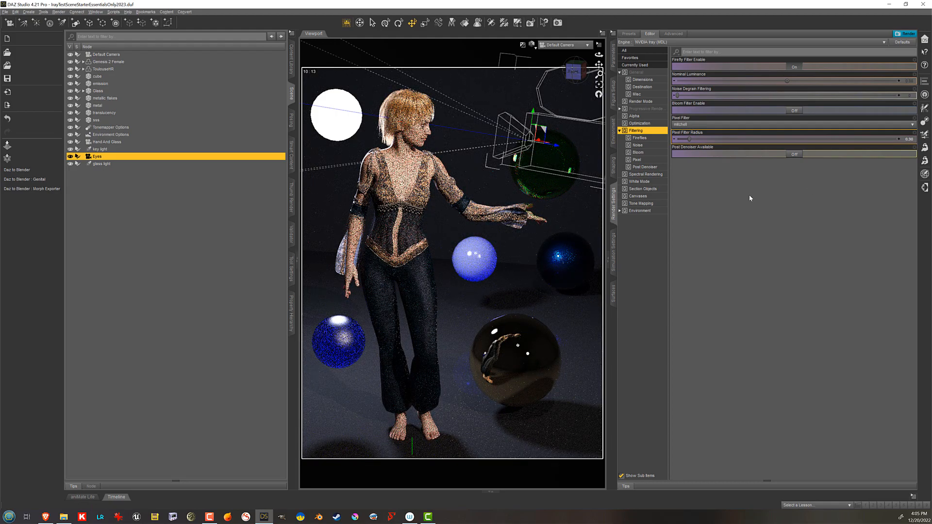
- Try a Pixel Filter Radius of 0.001 and restore it to 0.9
left_click(912, 141)
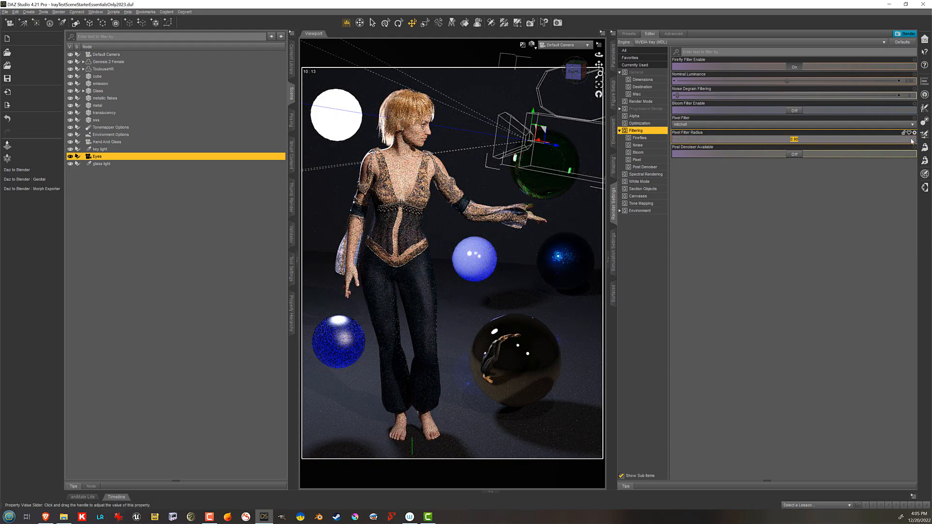
key("BackSpace")
type(".001")
key("Return")
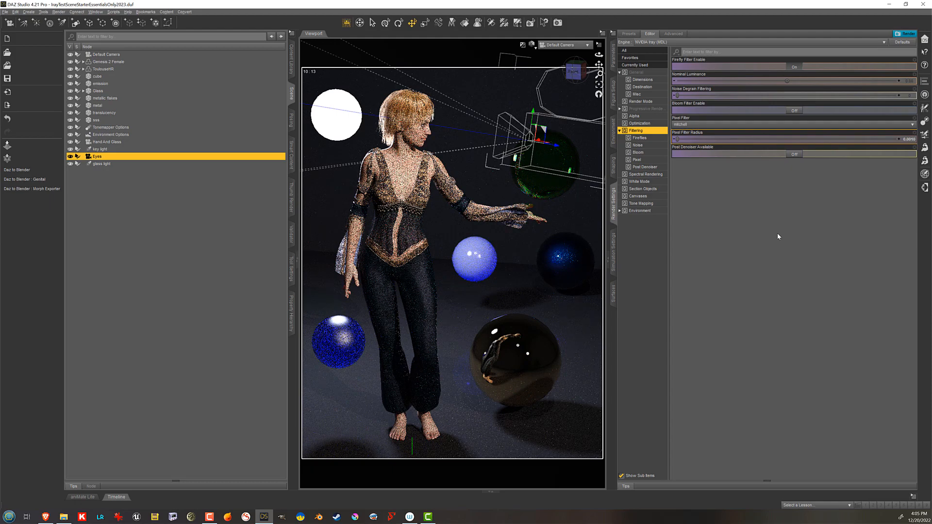
left_click(907, 142)
key("BackSpace")
type("9")
key("Return")
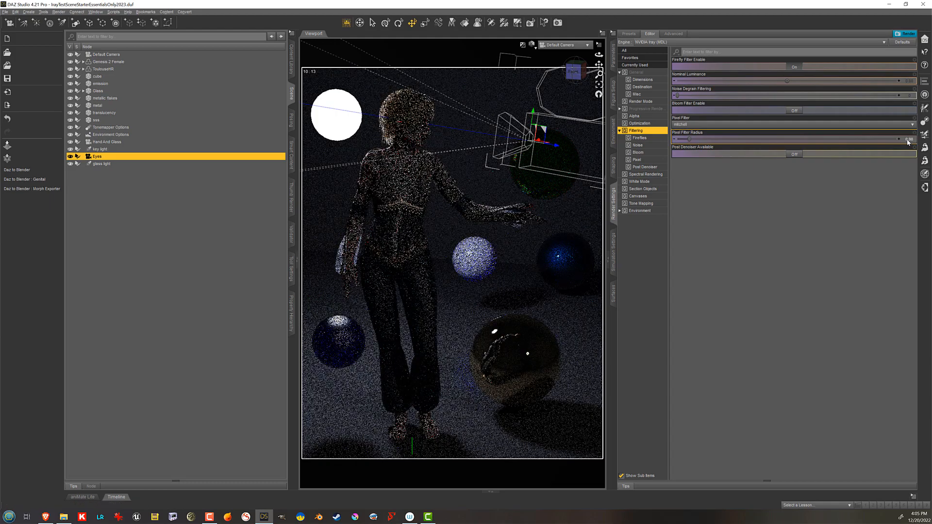
- Enable the Bloom Filter and set the Bloom Filter Threshold to 4500
left_click(796, 112)
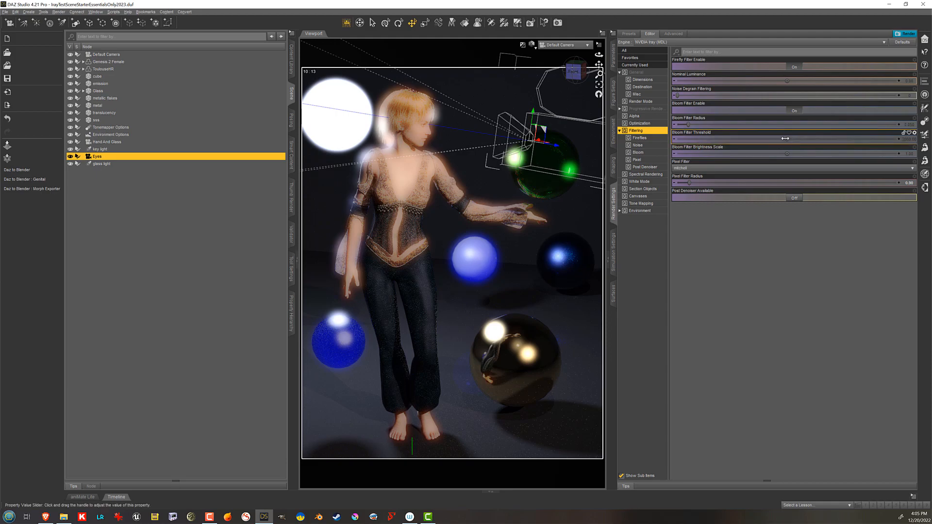
left_click(909, 141)
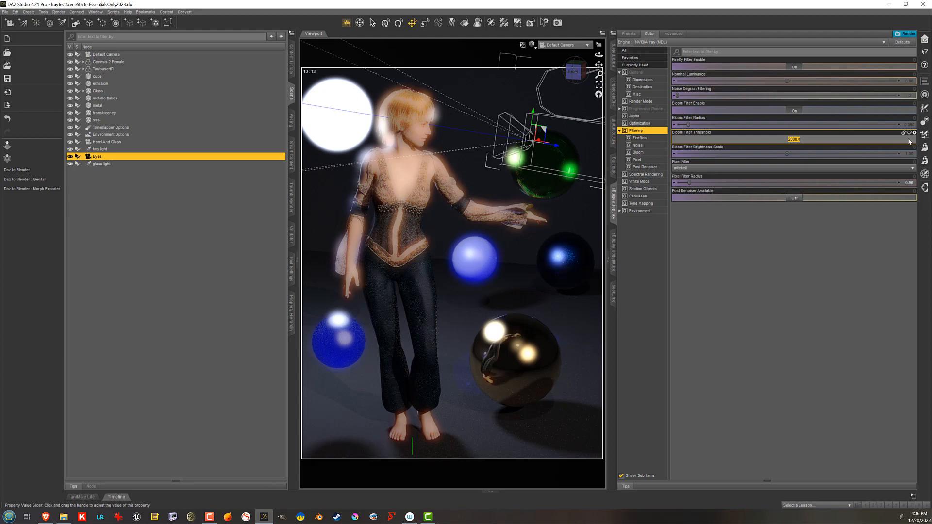
type("45")
key("Return")
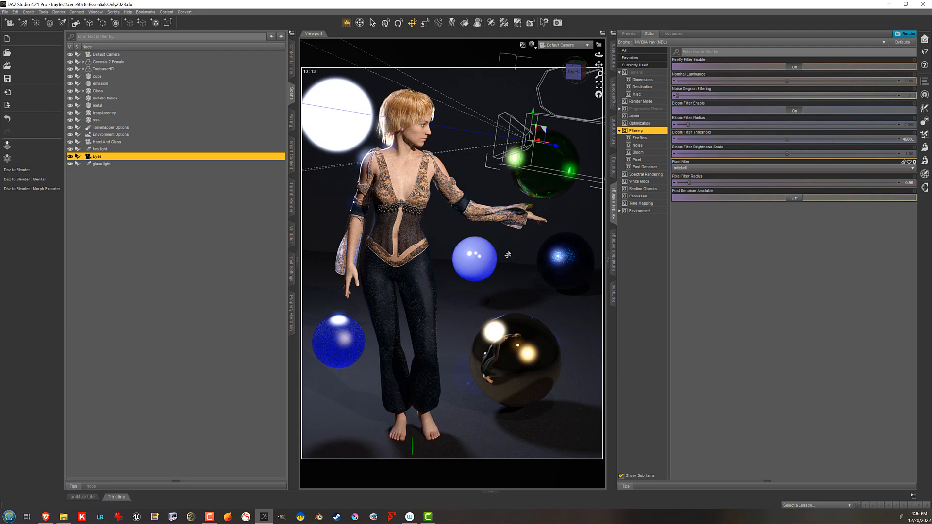
- Try Bloom Filter Radius values of 1, 0.2 and 0.01
left_click(906, 125)
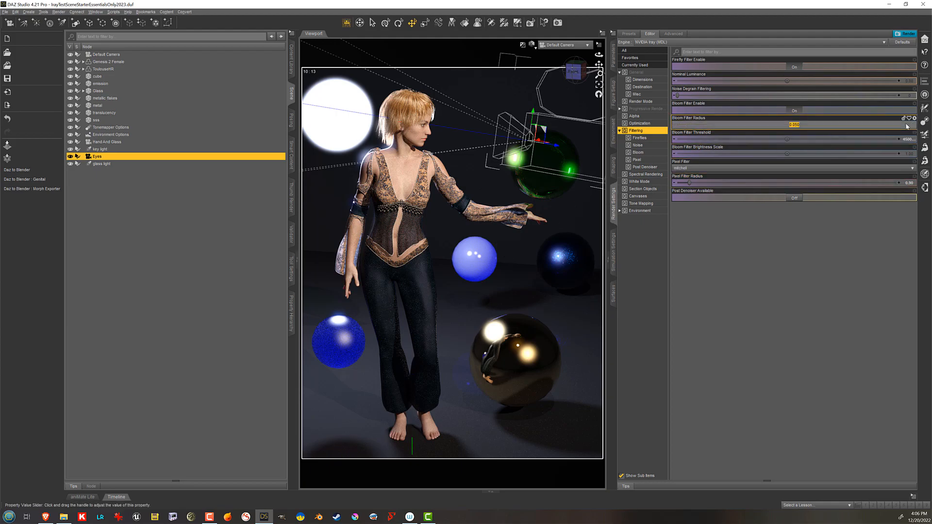
key("BackSpace")
type("1")
key("Return")
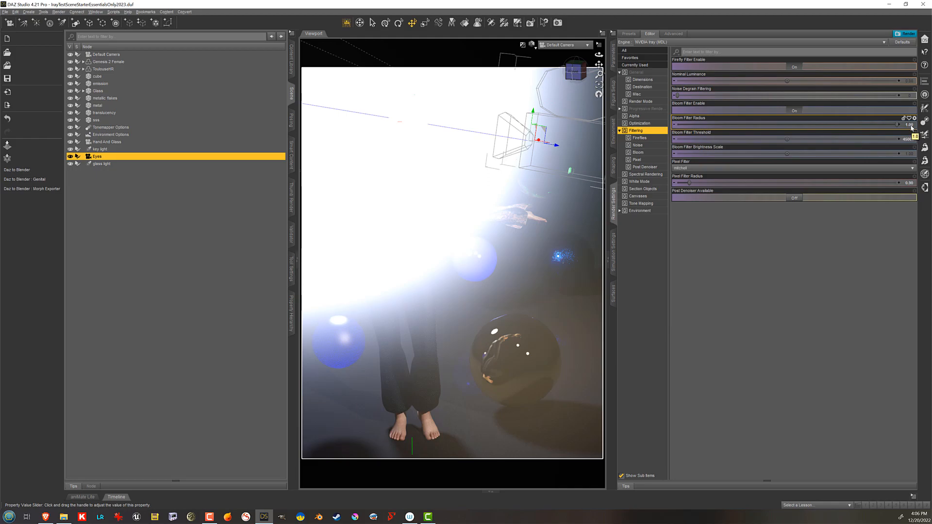
left_click(912, 127)
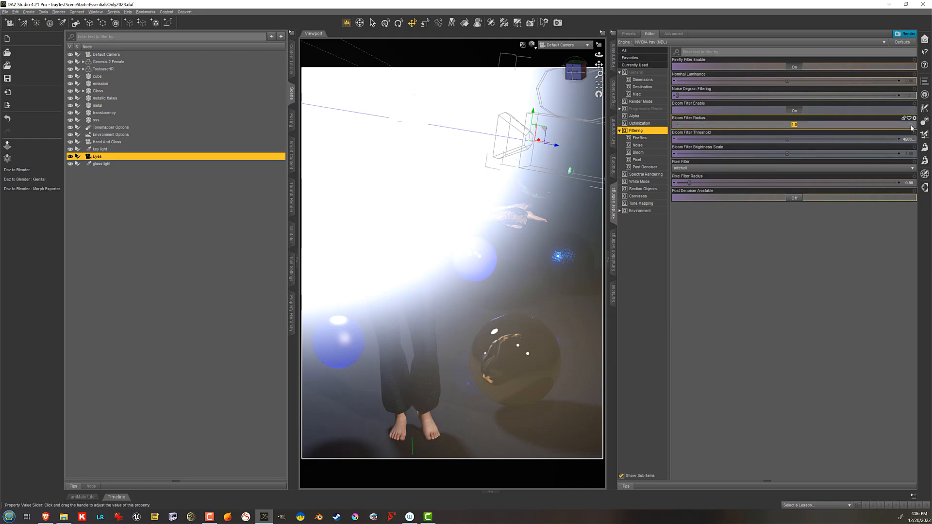
type("0.2")
key("Return")
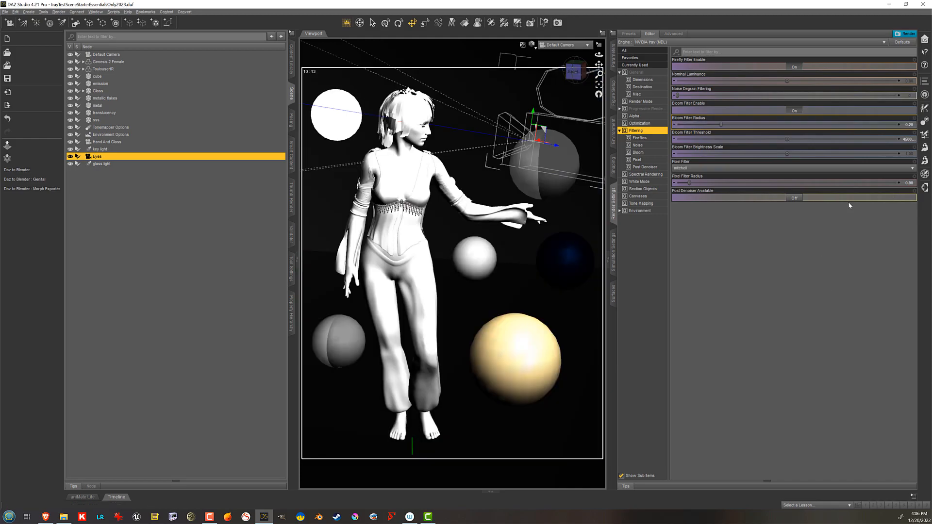
left_click(911, 125)
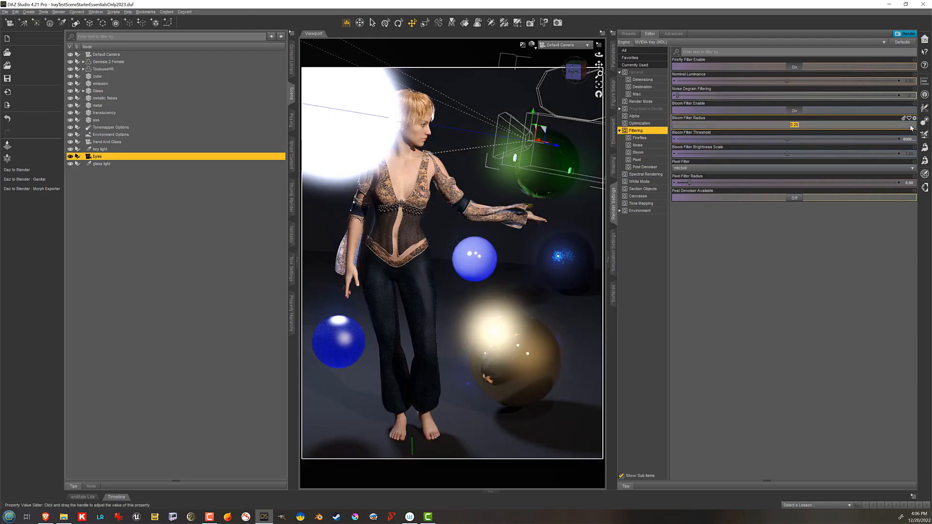
type("0.01")
key("Return")
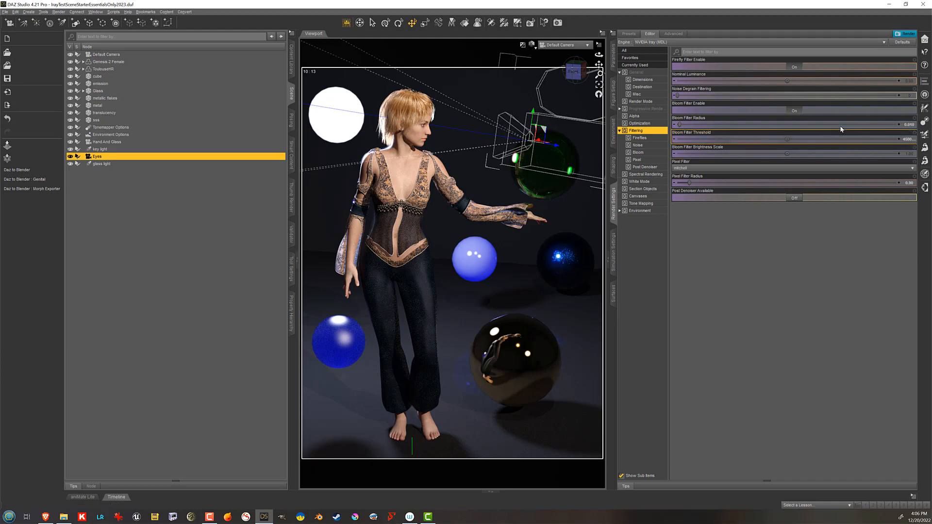
- Set the Bloom Filter Radius to 0.02 and the Bloom Filter Brightness Scale to 5
left_click(910, 125)
type("0")
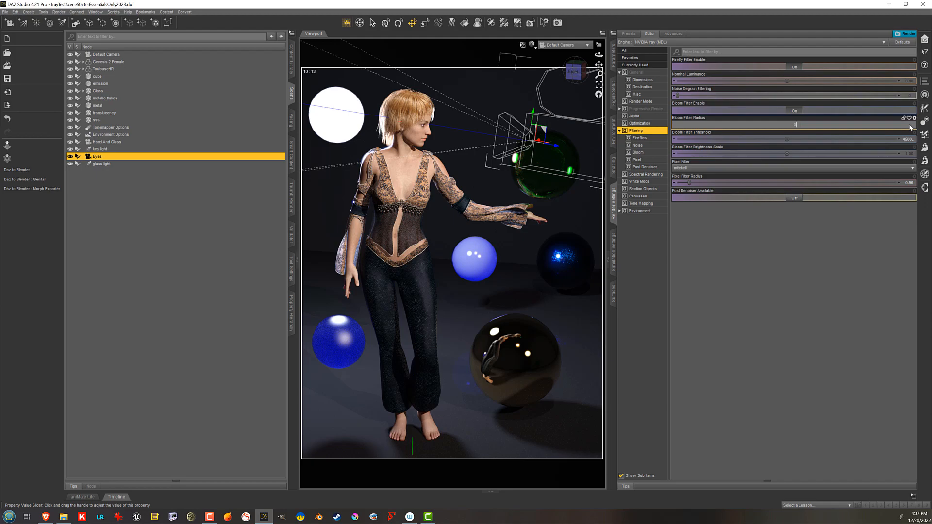
type(".02")
key("Return")
left_click(909, 155)
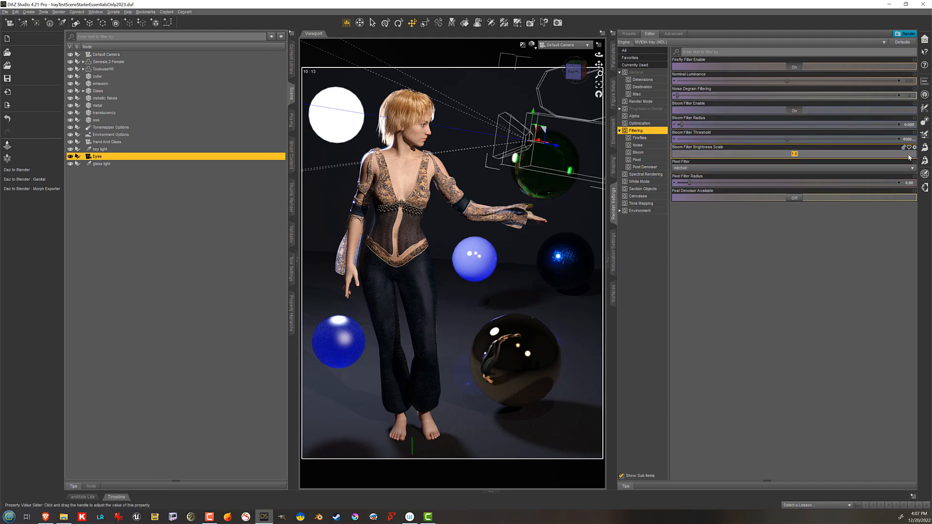
type("5")
key("Return")
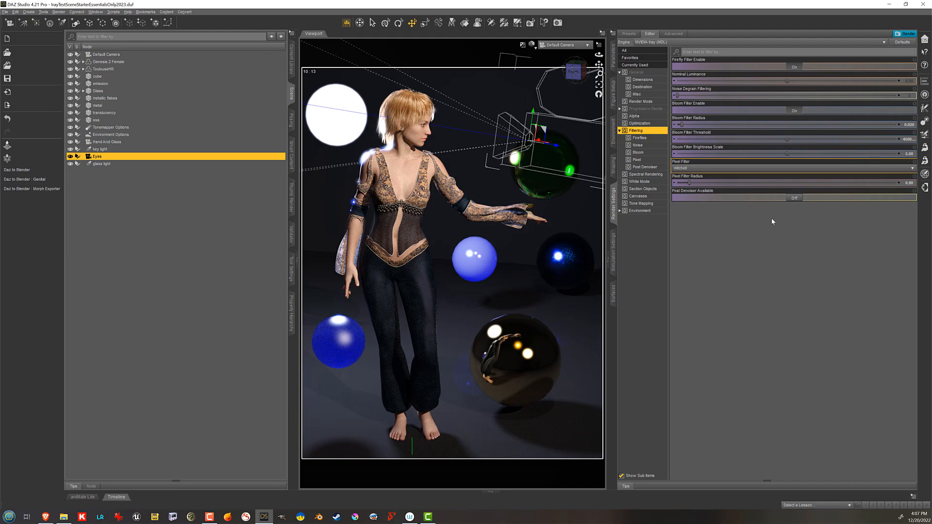
- Make the Post Denoiser available with a Start Iteration of 64, and enable it together with Denoise Alpha
left_click(795, 199)
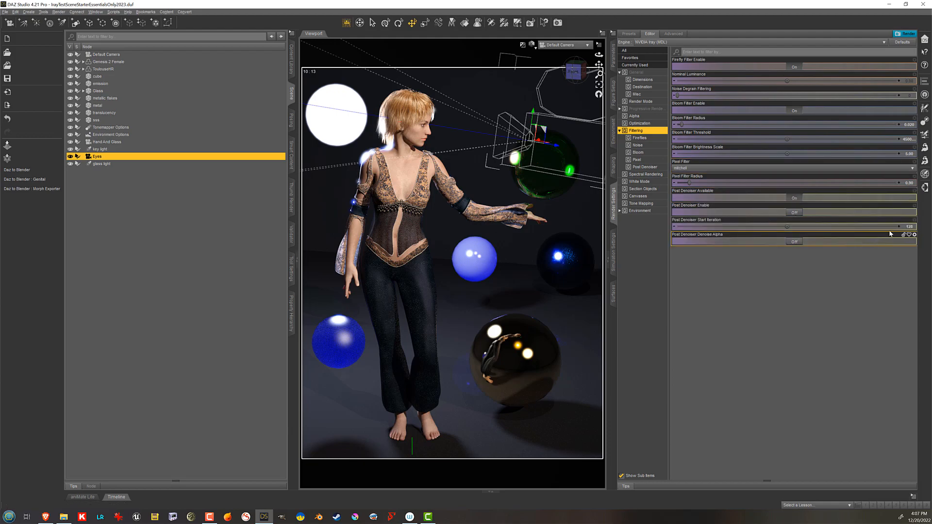
left_click(909, 226)
type("64")
key("Return")
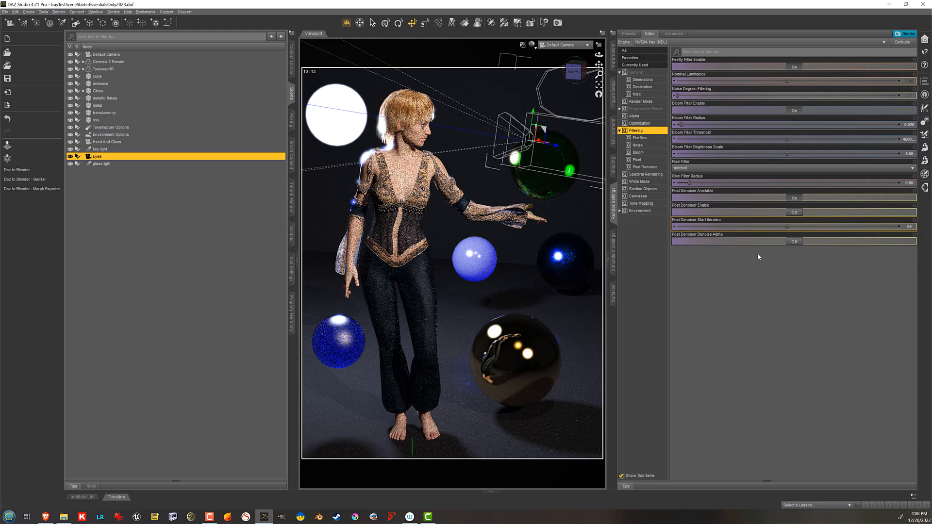
left_click(794, 213)
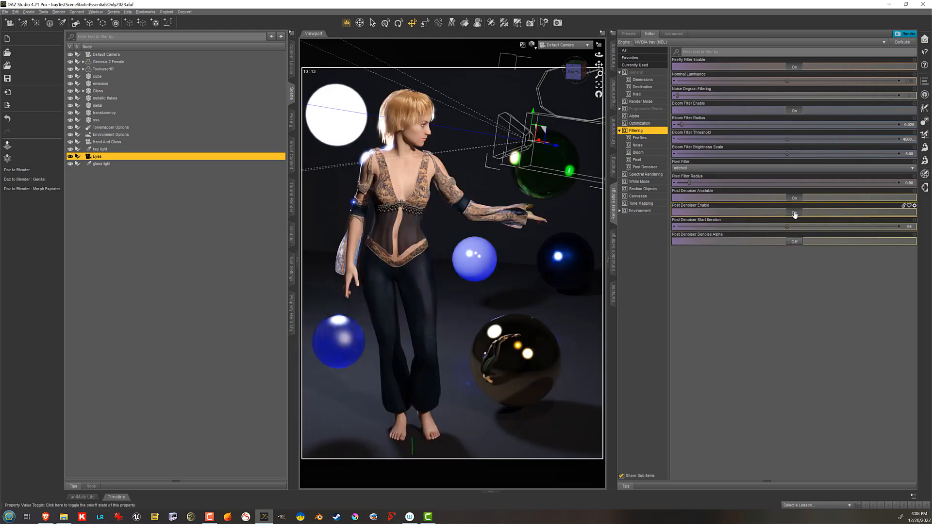
left_click(794, 242)
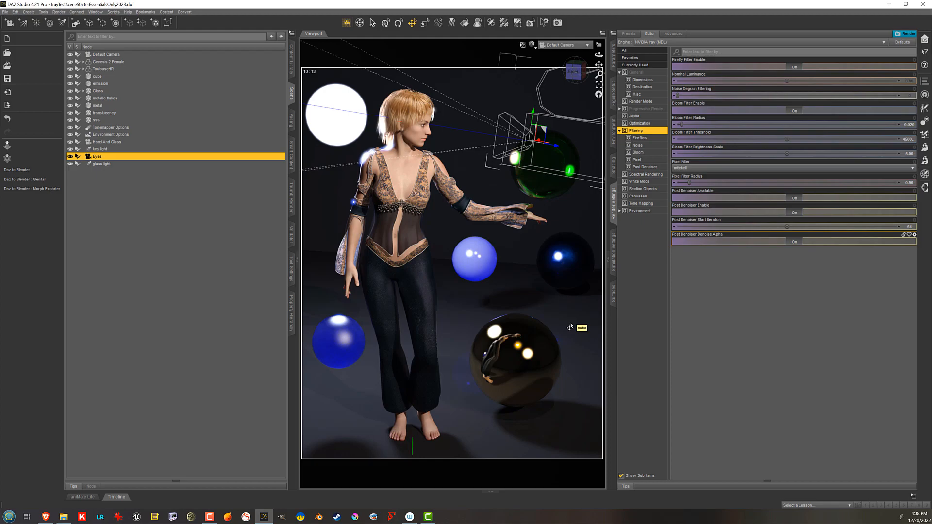
- Set the Post Denoiser Start Iteration to 512 and restart the preview by switching the viewport to Texture Shaded and back to NVIDIA Iray
left_click(909, 227)
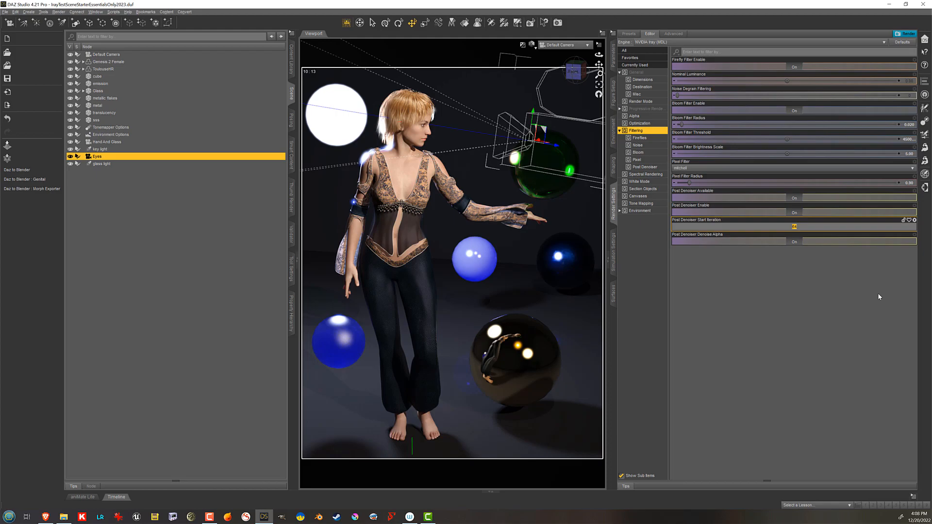
type("512")
key("Return")
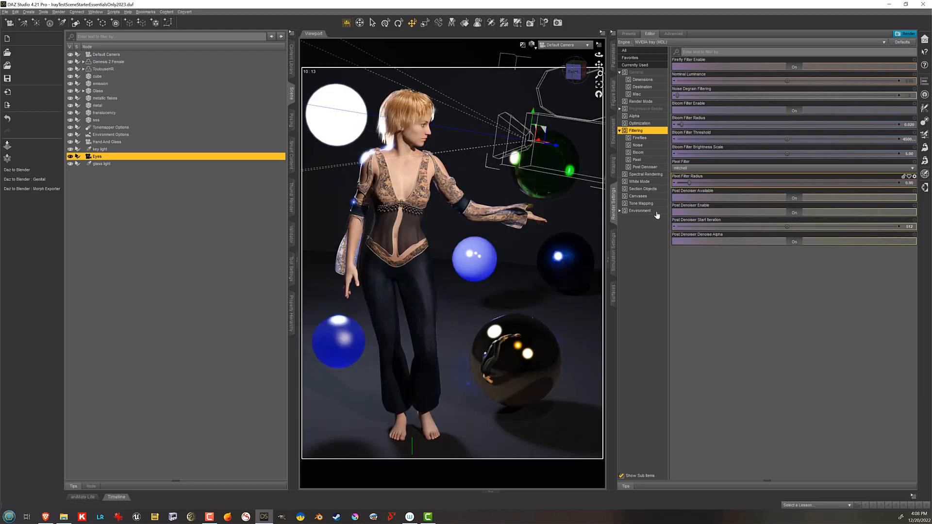
left_click(532, 44)
left_click(529, 112)
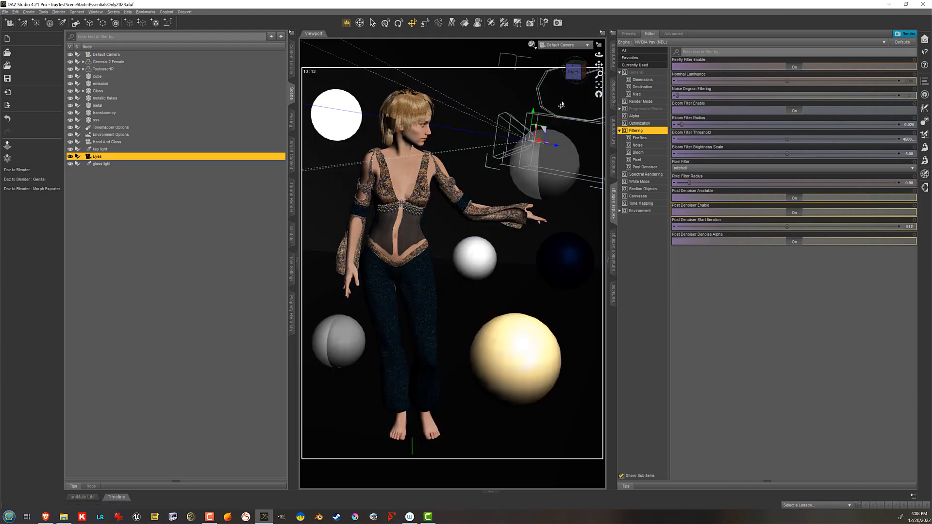
left_click(532, 45)
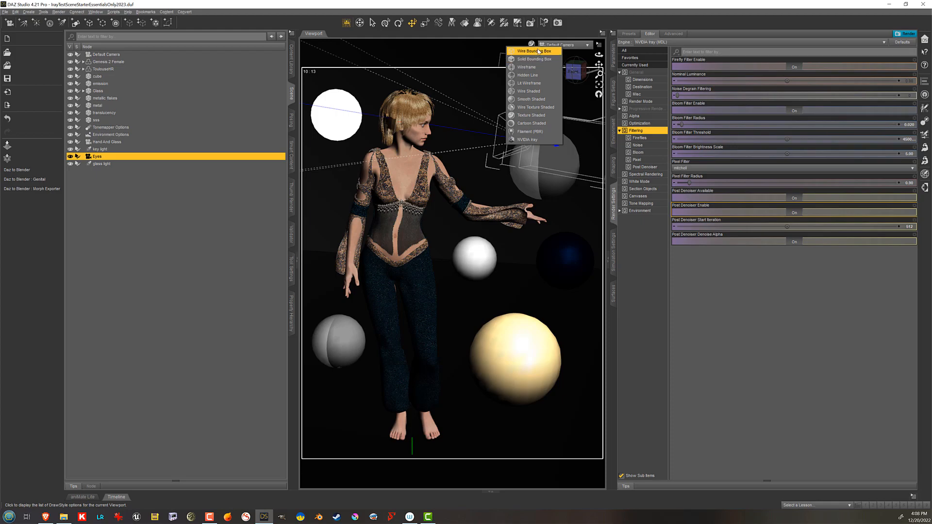
left_click(536, 131)
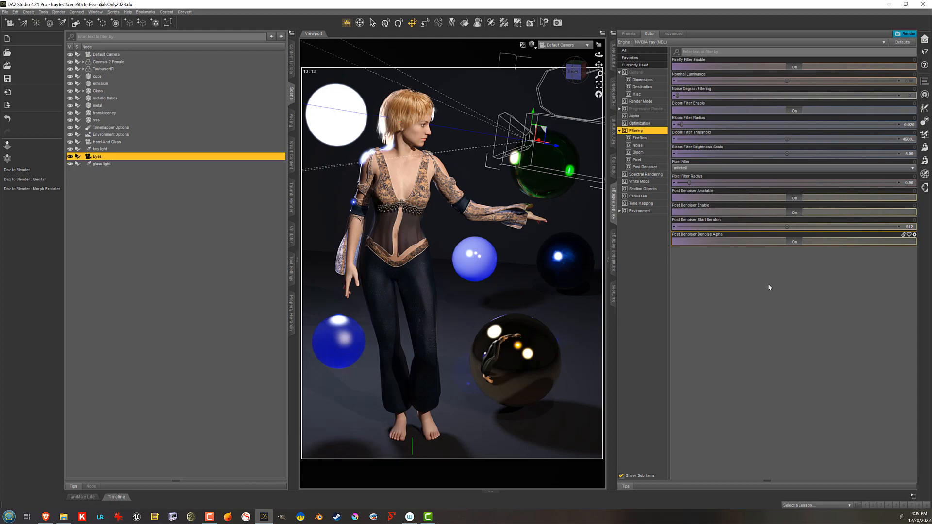
- Turn off Post Denoiser Available and enable Spectral Rendering
left_click(794, 198)
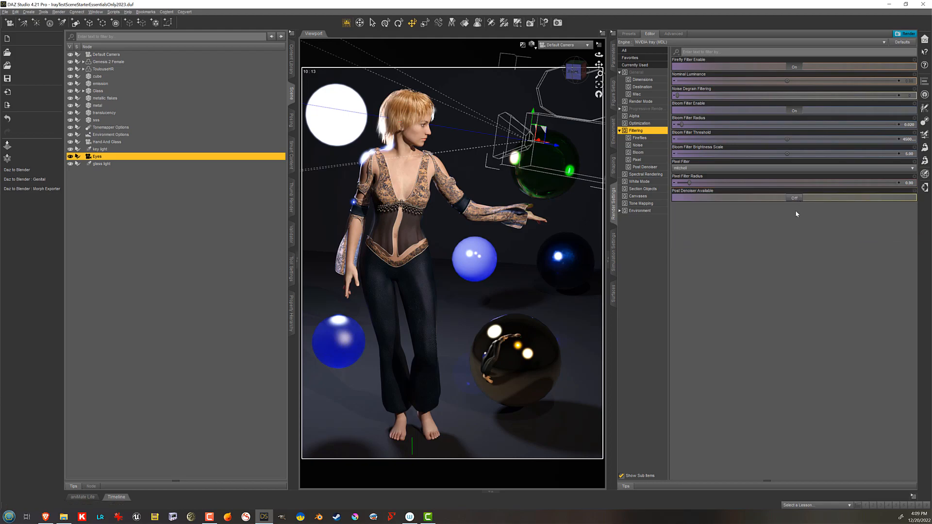
double_click(658, 133)
left_click(656, 139)
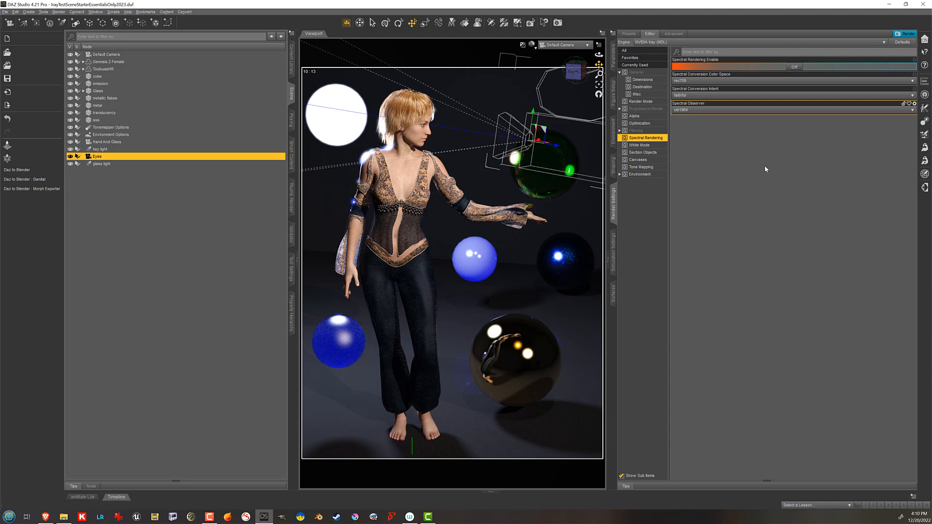
left_click(795, 68)
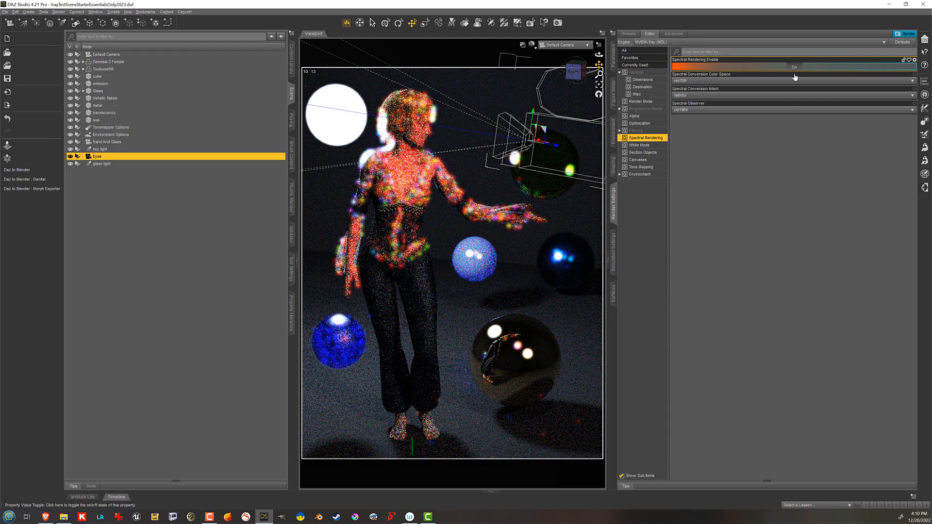
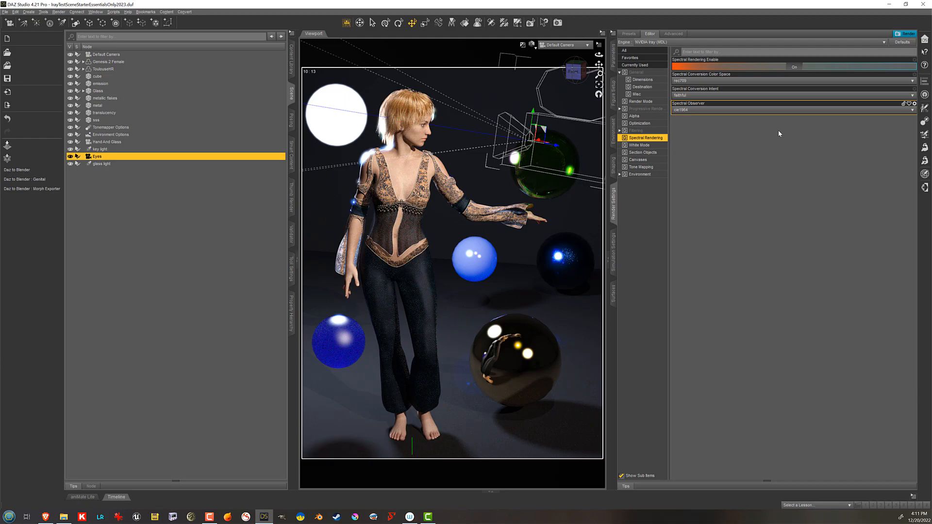
- Review the available options for the Spectral Conversion Color Space, Spectral Conversion Intent and Spectral Observer
left_click(733, 81)
left_click(730, 92)
left_click(725, 95)
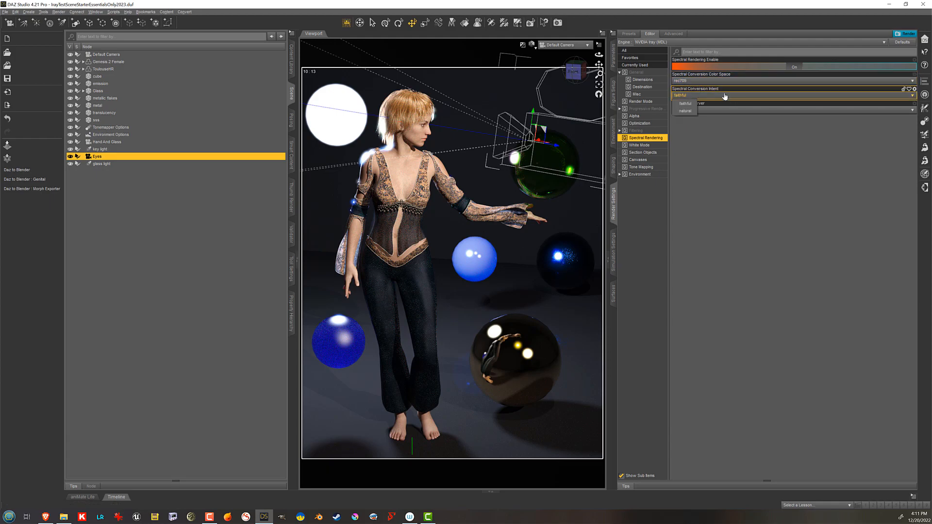
left_click(725, 96)
left_click(711, 110)
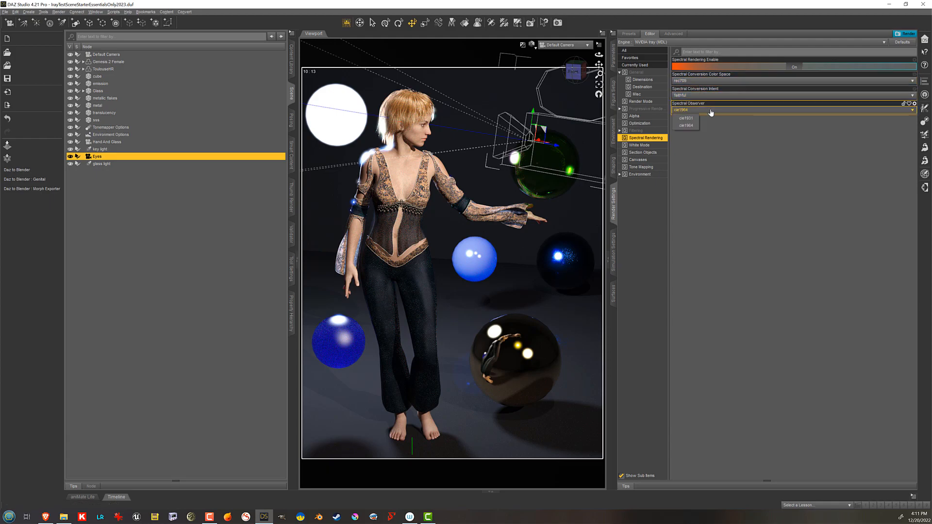
left_click(732, 139)
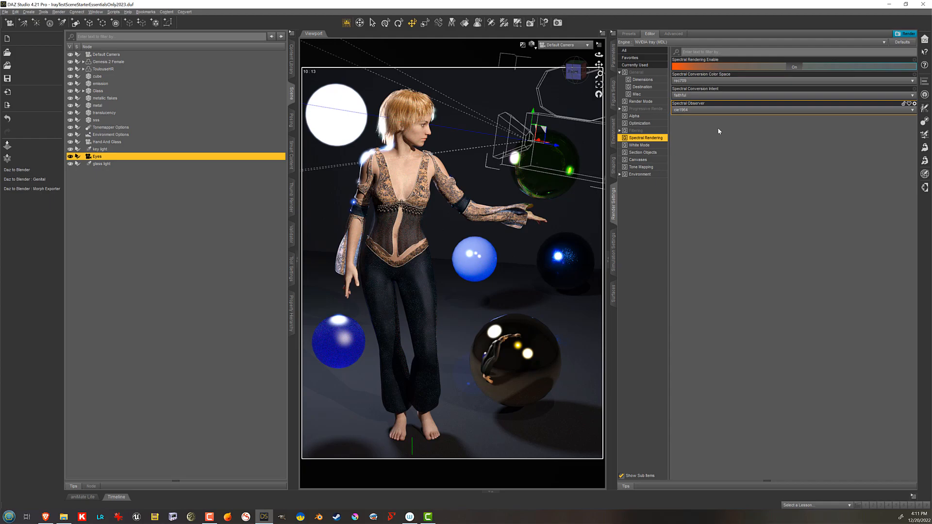
- Try the natural Spectral Conversion Intent and restore it to faithful
left_click(707, 97)
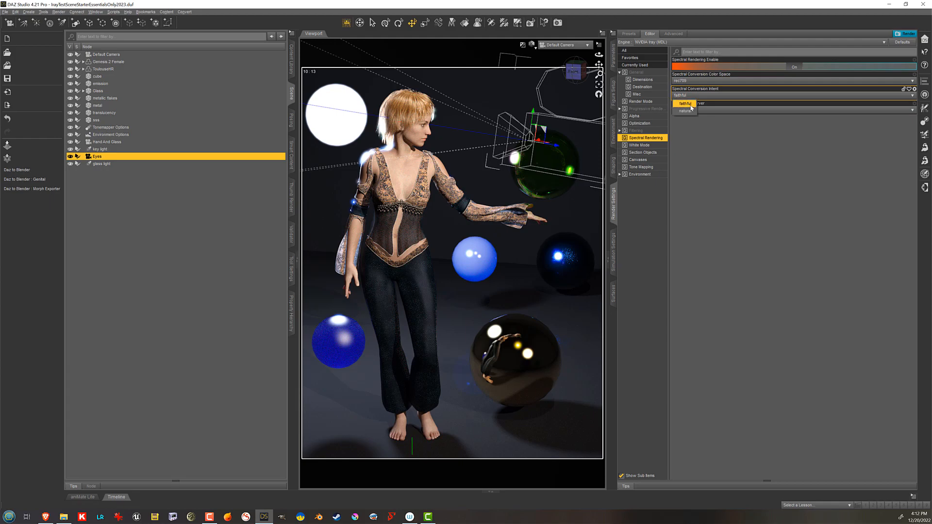
left_click(685, 103)
left_click(697, 95)
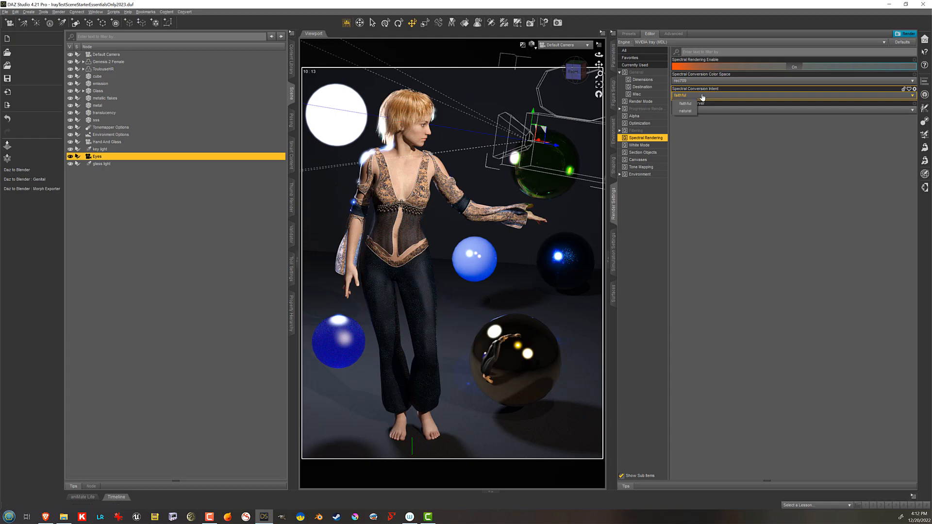
left_click(685, 110)
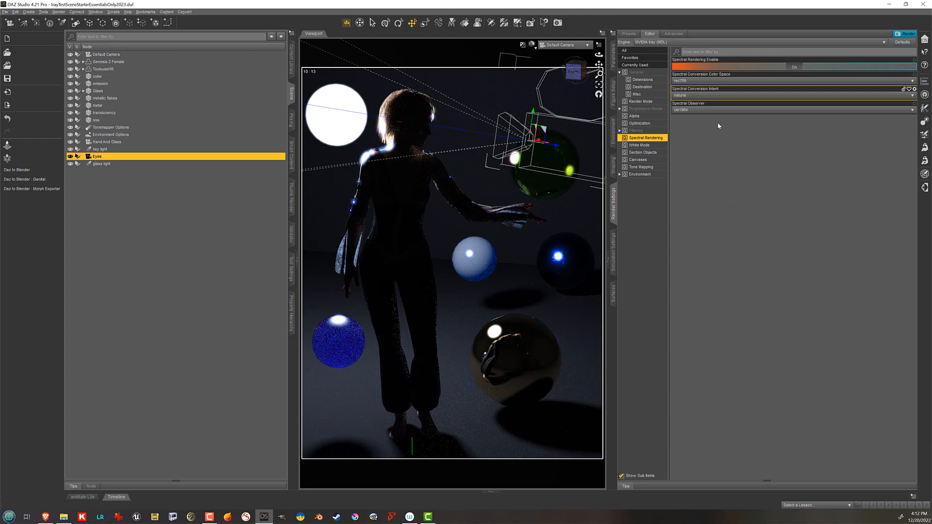
left_click(701, 95)
left_click(693, 105)
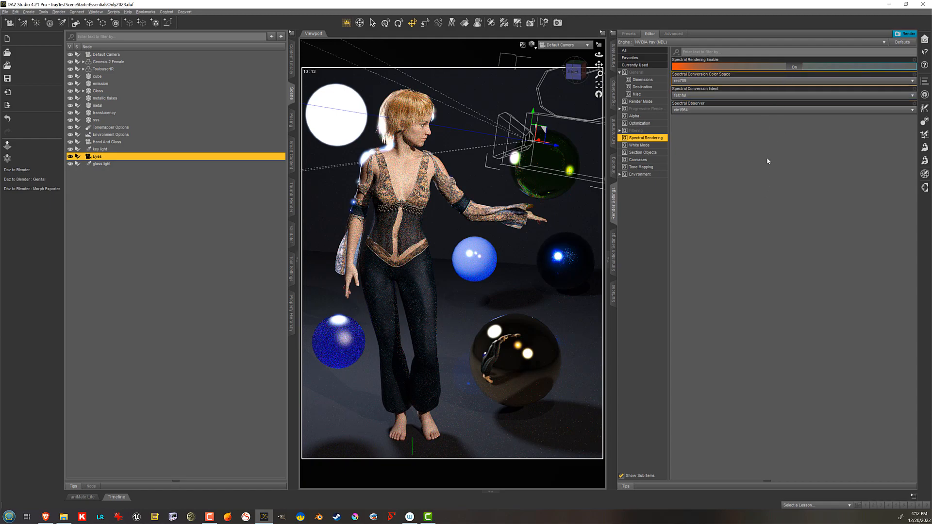
- Turn off Spectral Rendering and enable White Mode
left_click(795, 67)
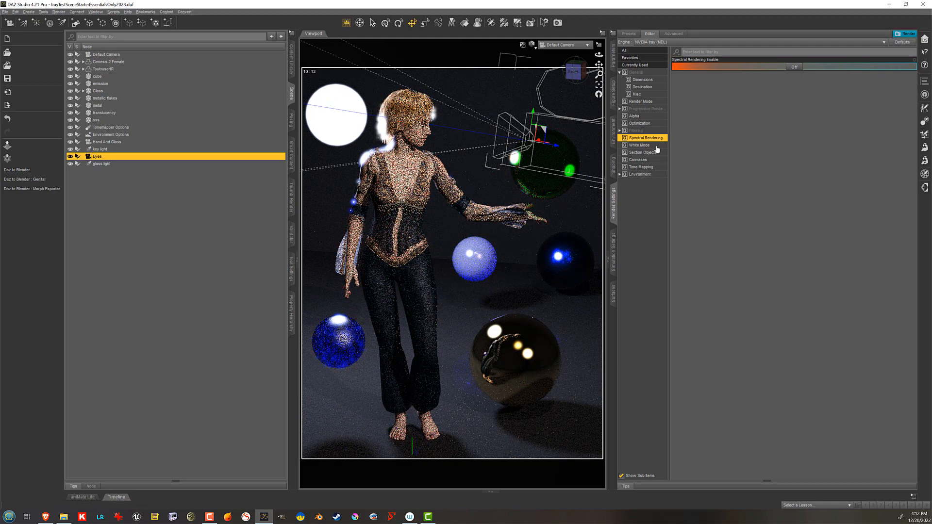
left_click(656, 146)
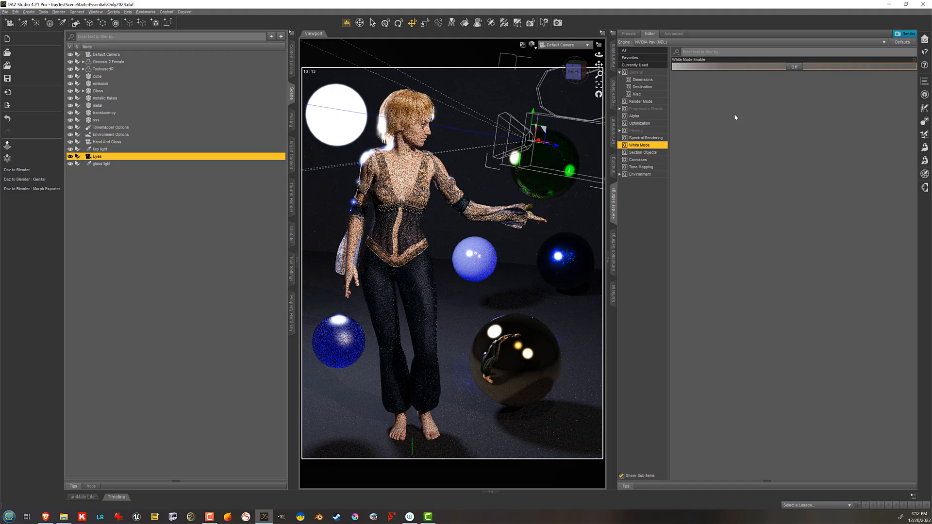
left_click(794, 67)
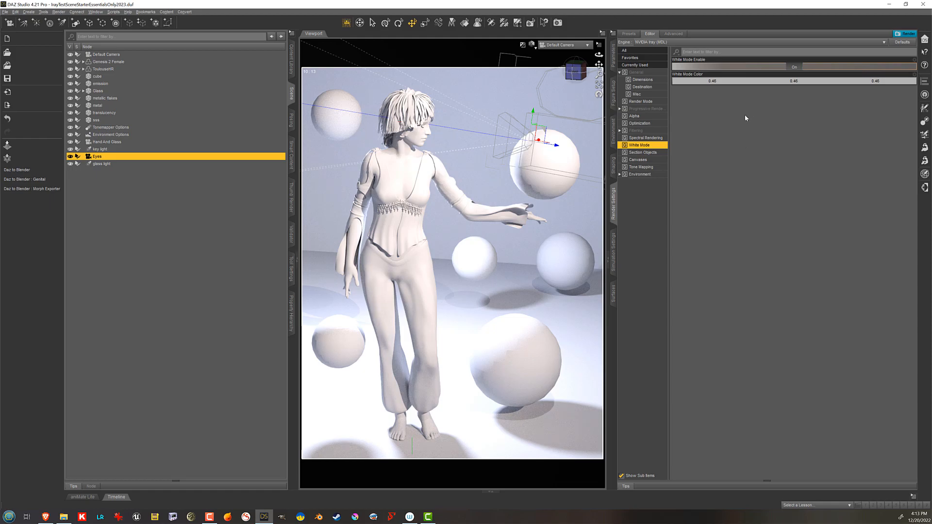
- Hide the ToulouseHR hair, show it again, and turn off White Mode
right_click(393, 111)
left_click(411, 122)
left_click(70, 69)
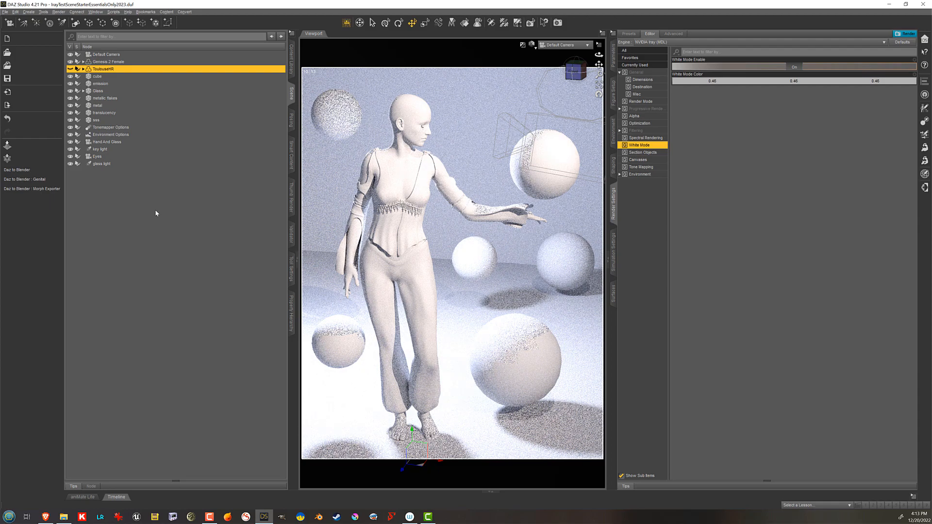
left_click(71, 69)
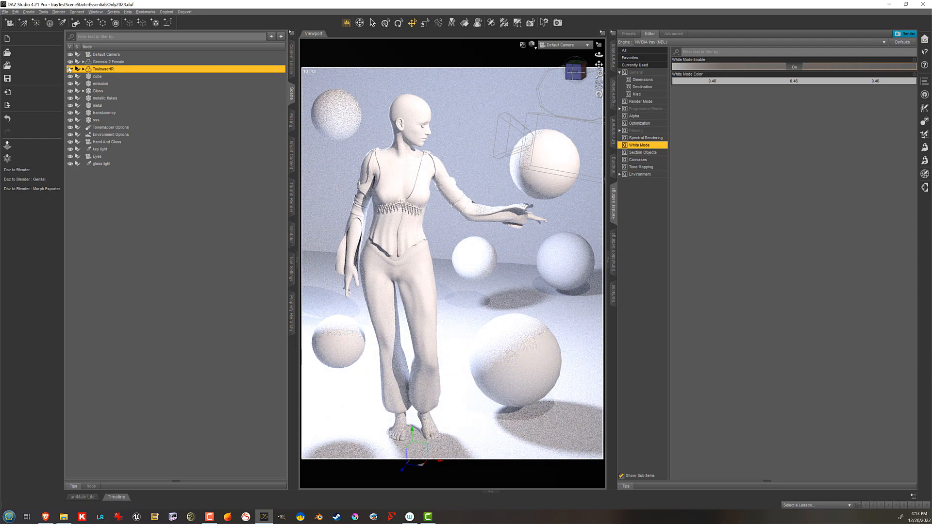
left_click(794, 67)
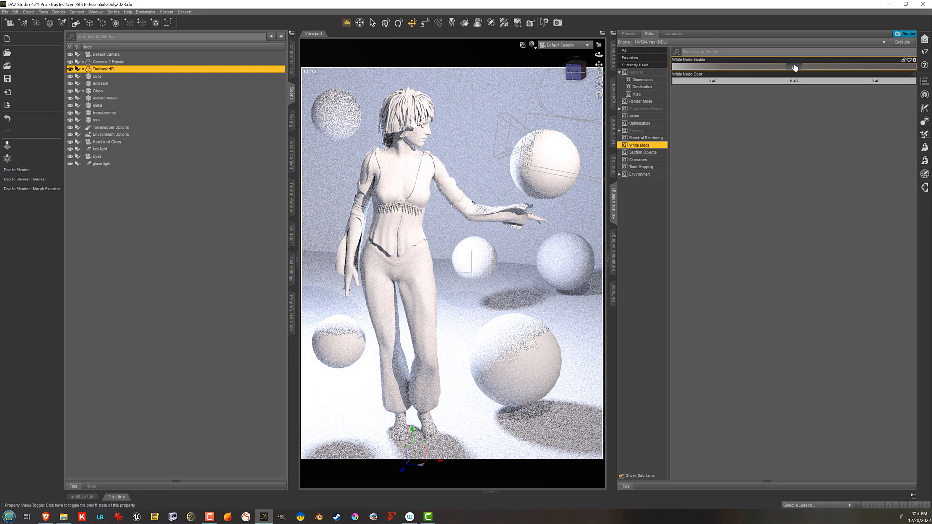
- Bring up the Section Objects render settings and create a new Iray Section Plane Node with its default name
left_click(661, 152)
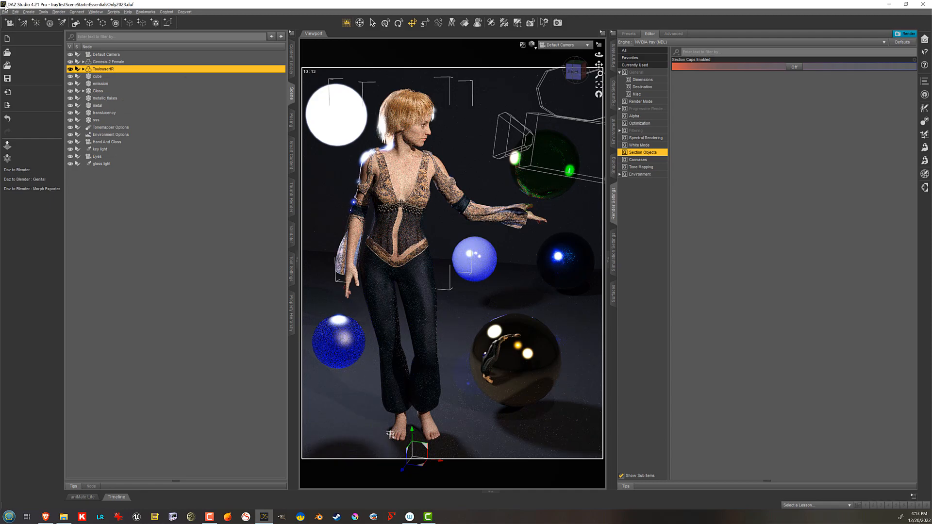
left_click(29, 12)
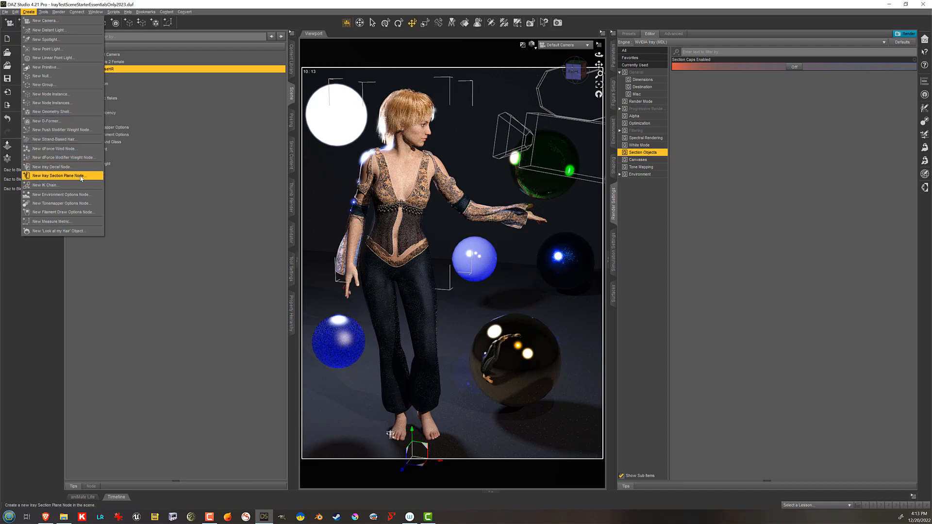
left_click(81, 177)
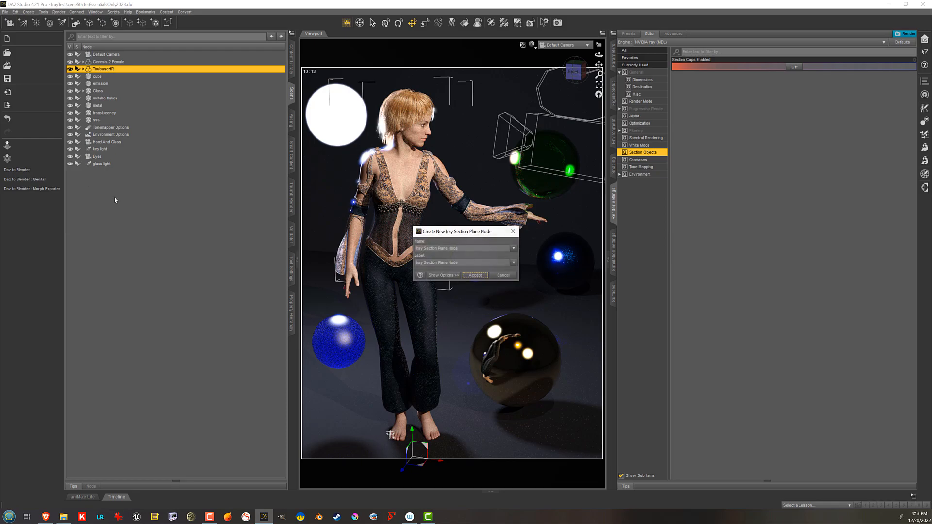
left_click(475, 274)
left_click(510, 356)
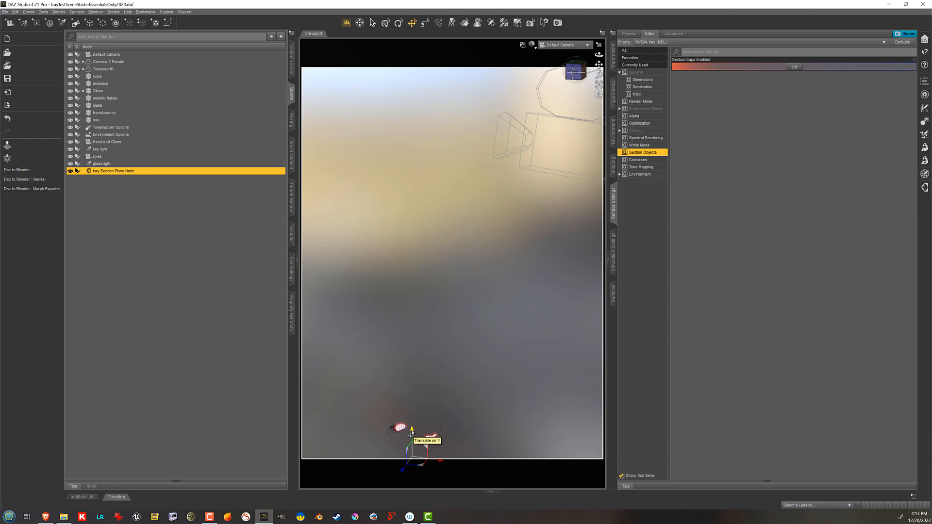
- Raise the section plane in stages along the Y axis from the figure's feet to shoulder height
left_click_drag(412, 434, 412, 356)
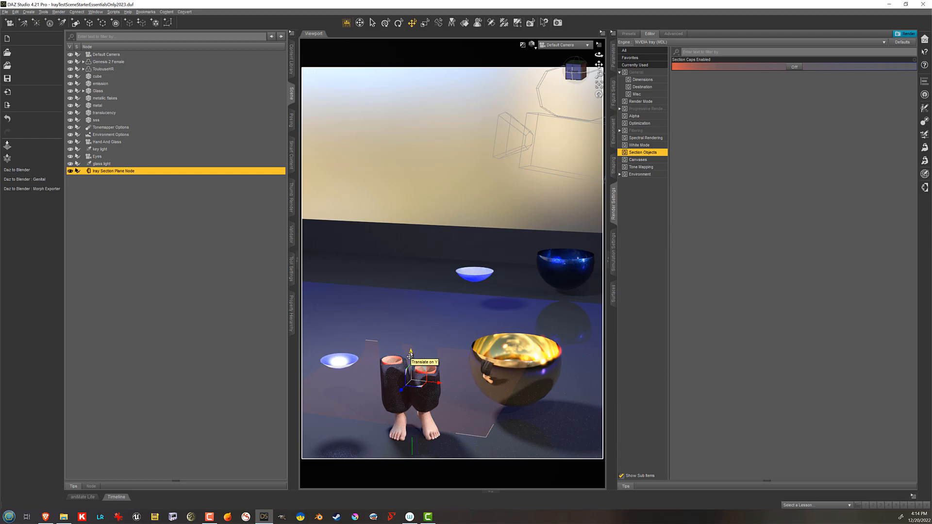
left_click_drag(410, 356, 411, 215)
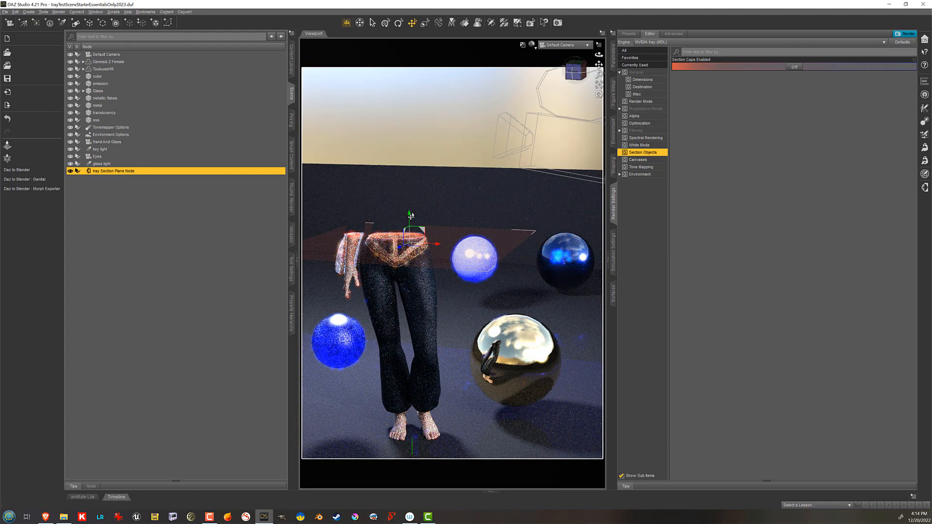
left_click_drag(409, 217, 406, 151)
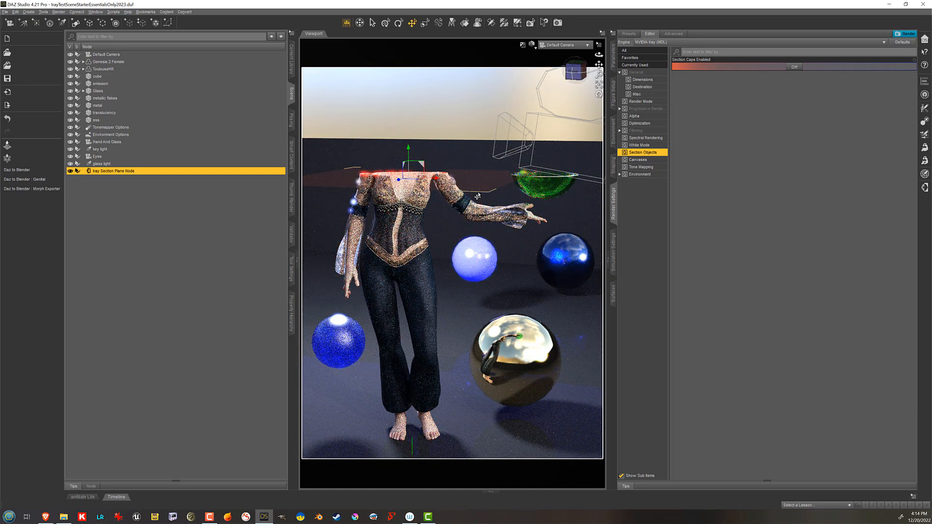
- Tilt the section plane to an X Rotate of about 61 and move it to about Y 139.37, Z -9.20
left_click(614, 58)
left_click_drag(800, 127, 850, 127)
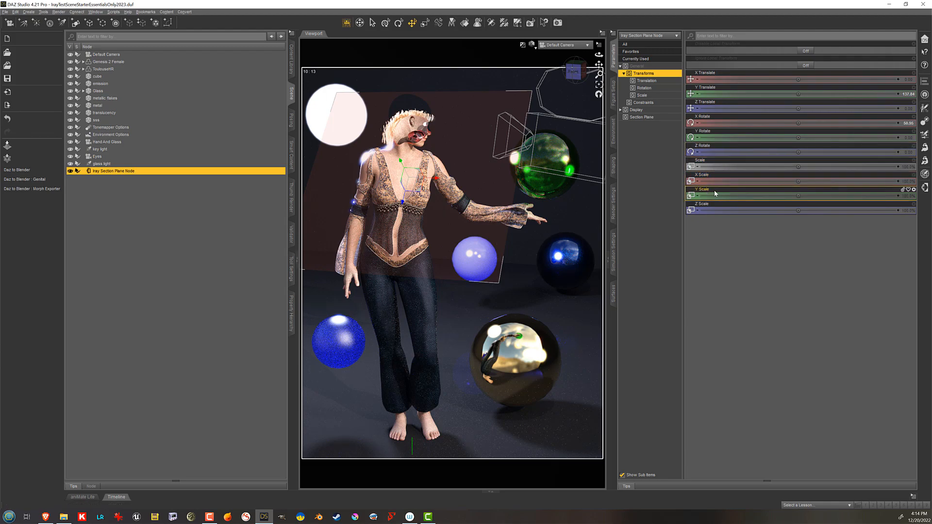
mouse_move(721, 182)
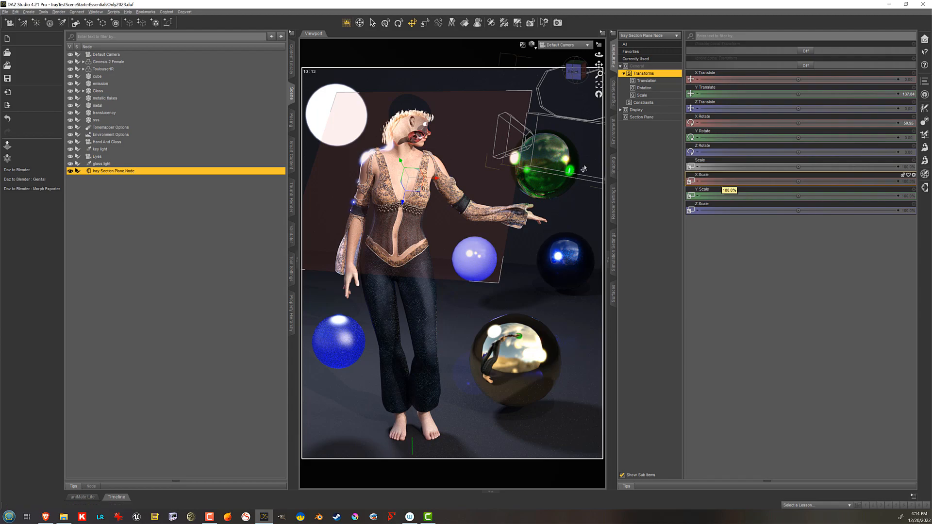
left_click_drag(400, 164, 407, 178)
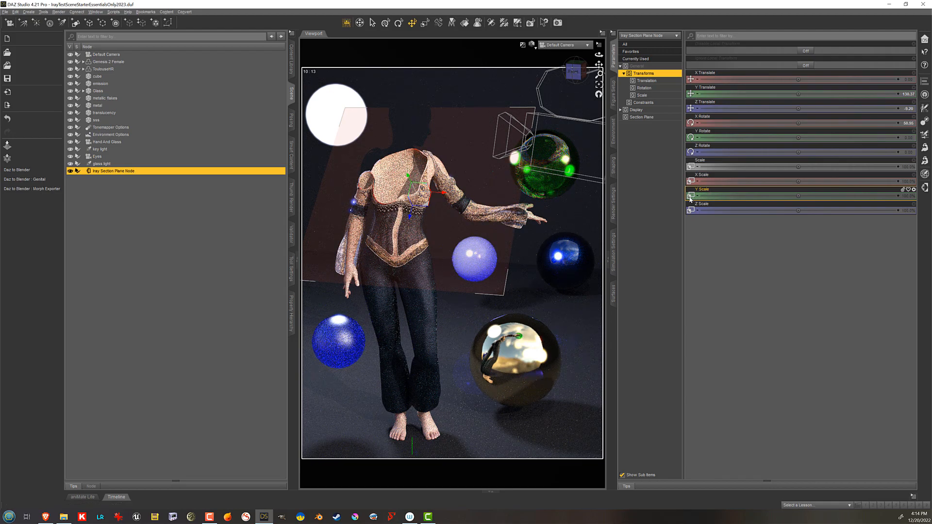
- Enable Section Caps and set the Section Caps Color to blue (0.019, 0.087, 0.72)
left_click(614, 216)
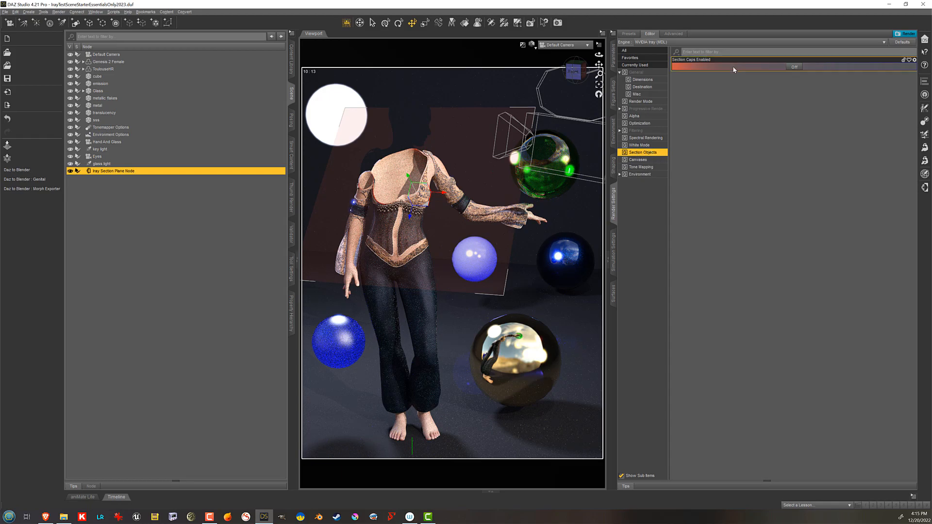
left_click(796, 68)
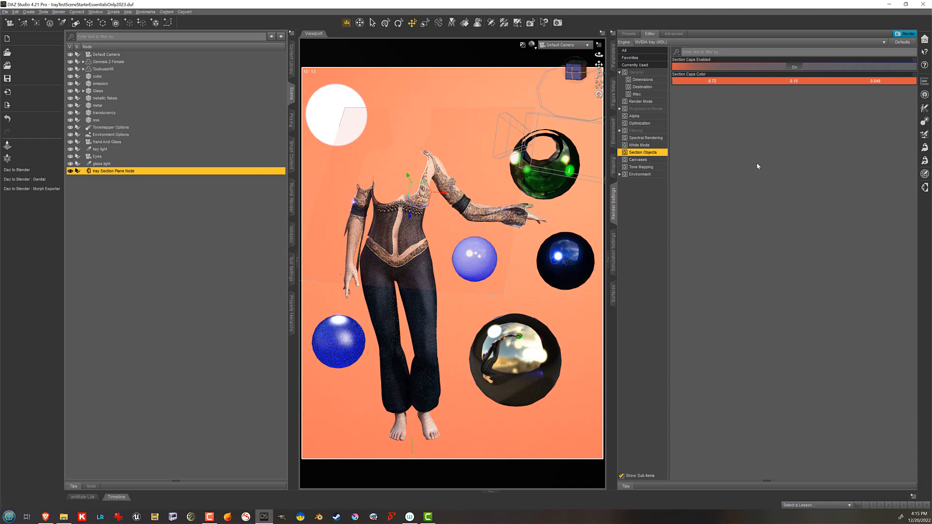
left_click(739, 83)
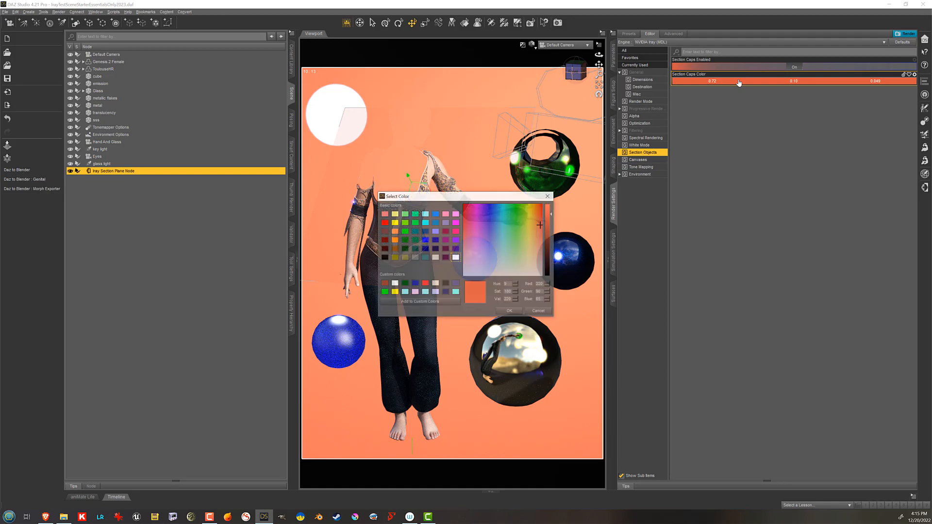
left_click(493, 221)
left_click(510, 311)
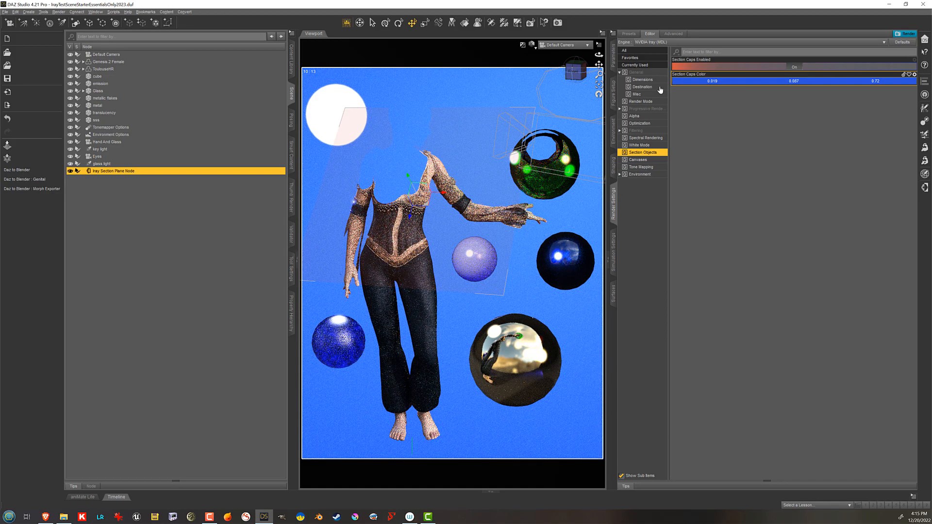
- Tilt the section plane to an X Rotate of about -26.67 and delete the plane node
left_click(613, 56)
left_click_drag(799, 125, 749, 124)
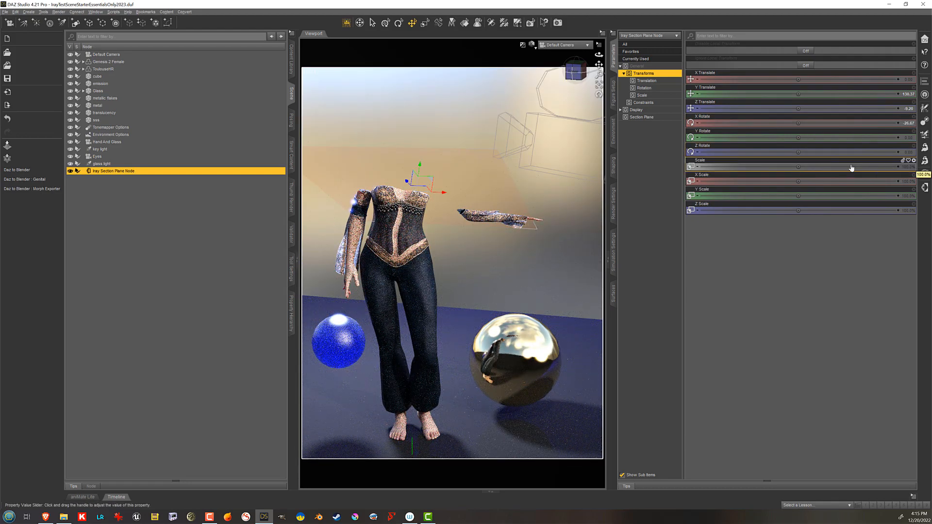
key("Delete")
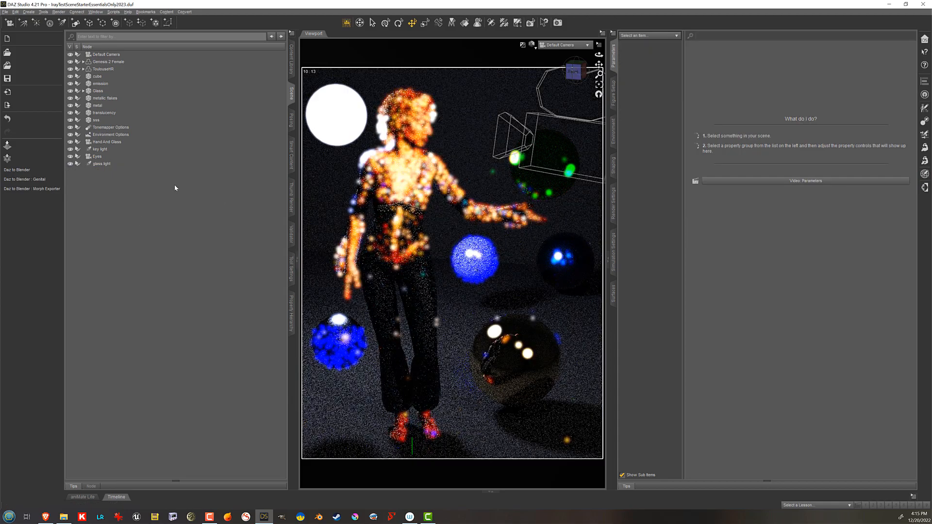
- Turn off Section Caps Enabled and view the list of canvases defined in the advanced render settings
left_click(613, 203)
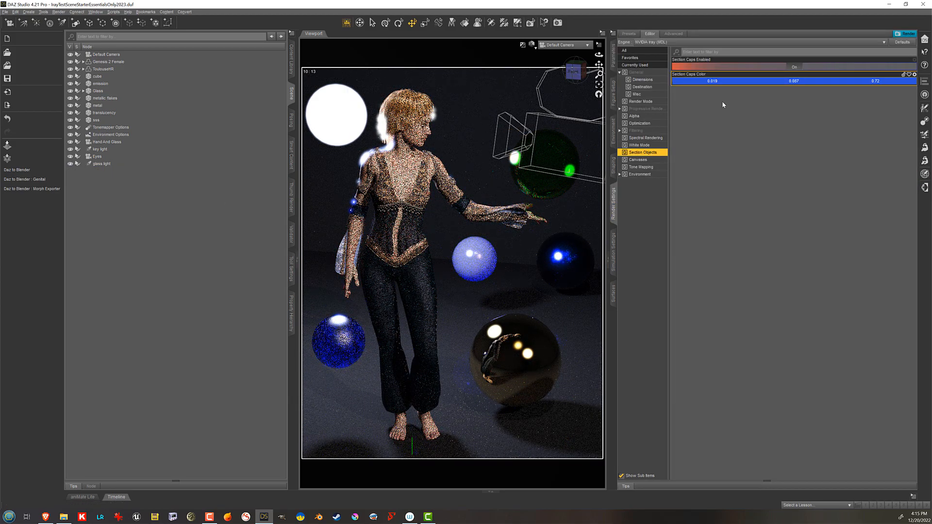
left_click(792, 66)
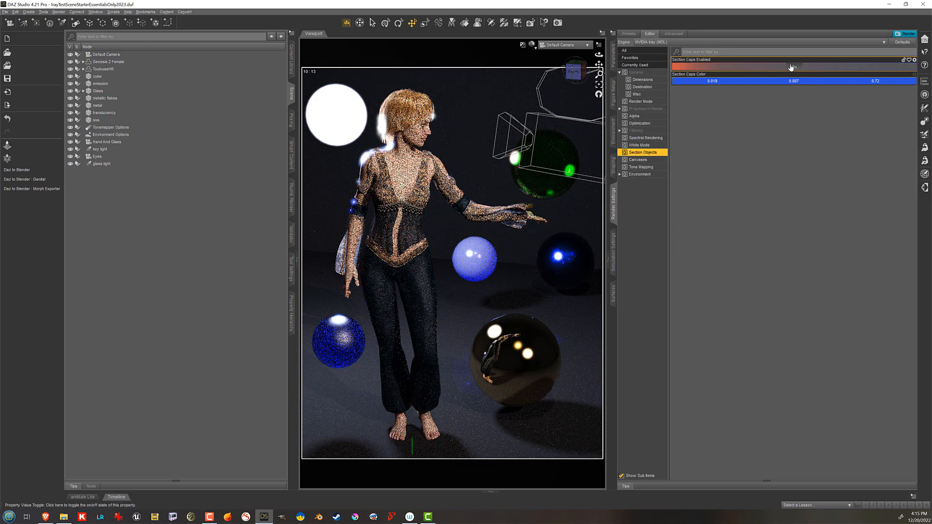
left_click(654, 161)
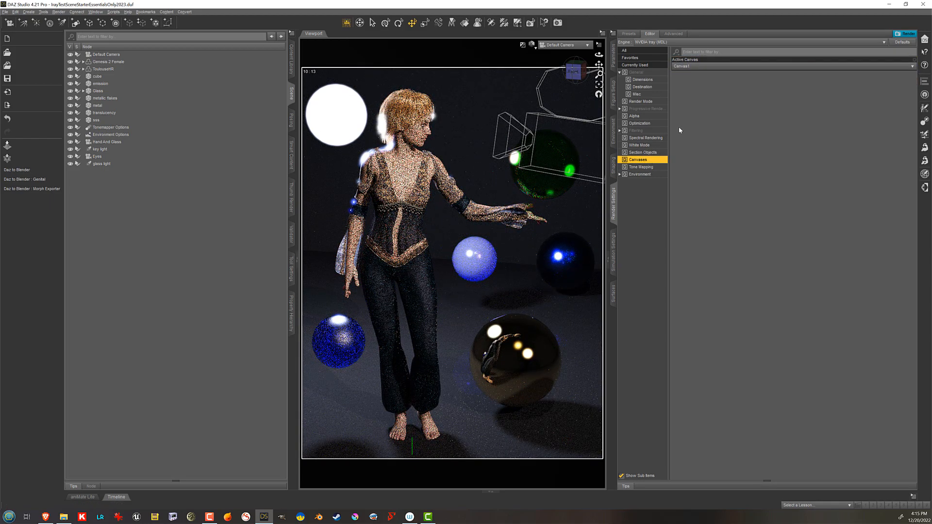
left_click(678, 35)
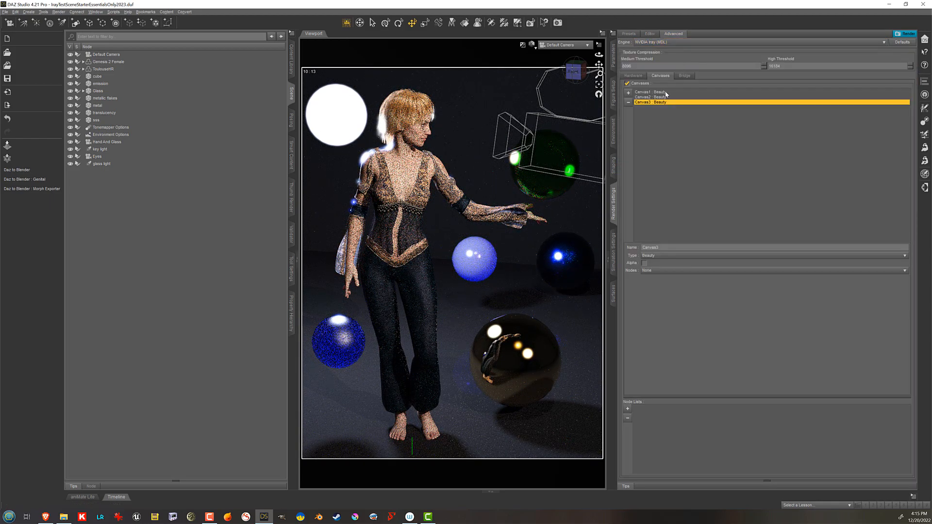
- Try Canvas2 as the Active Canvas, check the defined canvases, and restore Canvas1
left_click(650, 34)
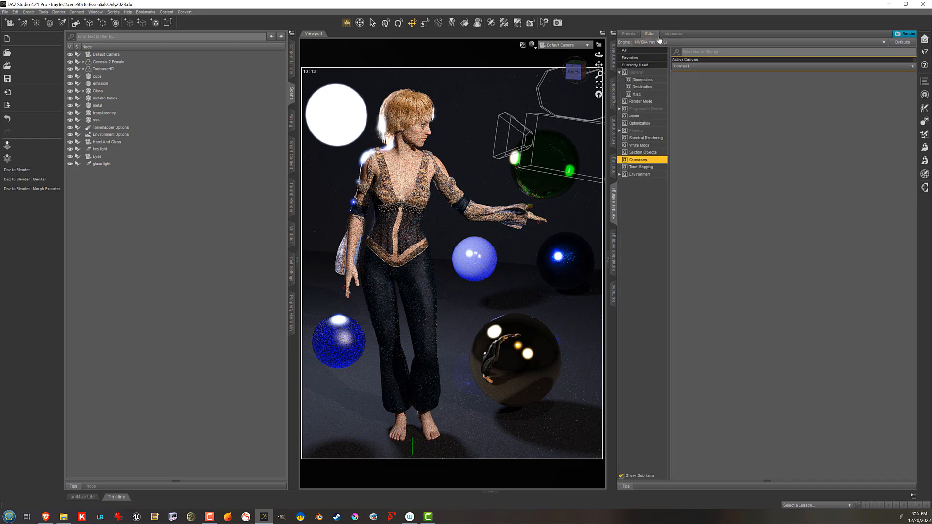
left_click(726, 66)
left_click(688, 82)
left_click(678, 35)
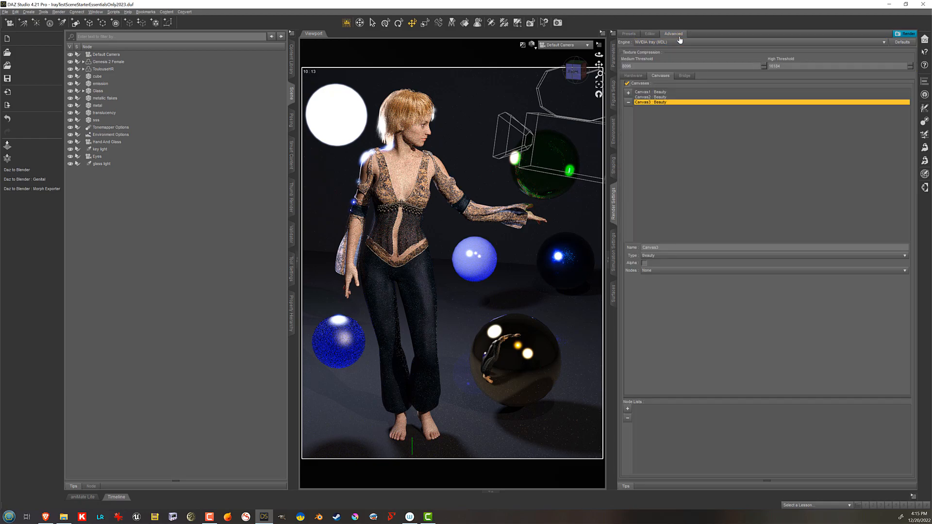
left_click(649, 35)
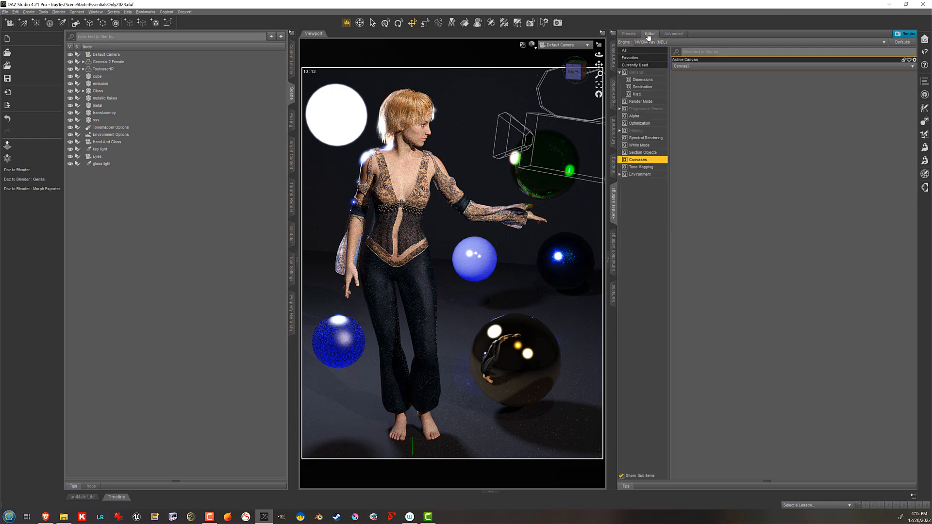
left_click(693, 66)
left_click(699, 74)
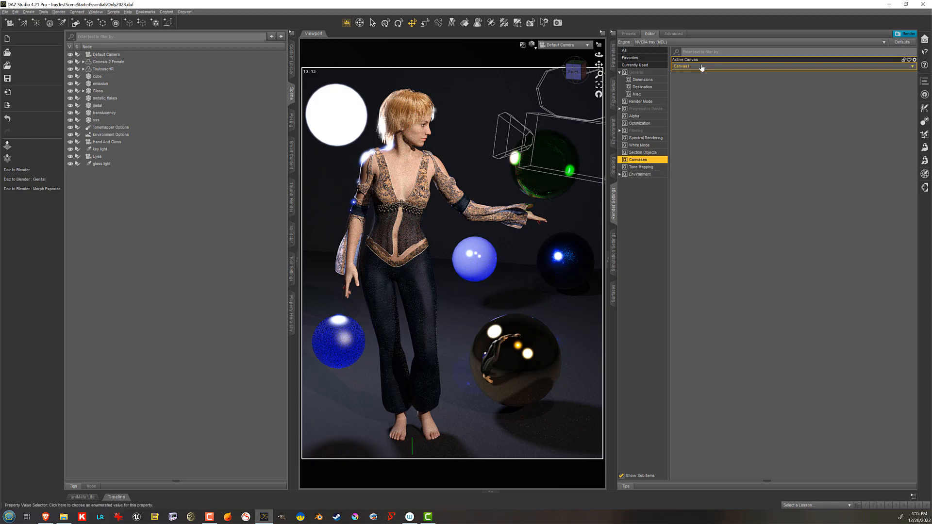
- Try Canvas2 and the other available canvases as the Active Canvas
left_click(719, 66)
left_click(689, 81)
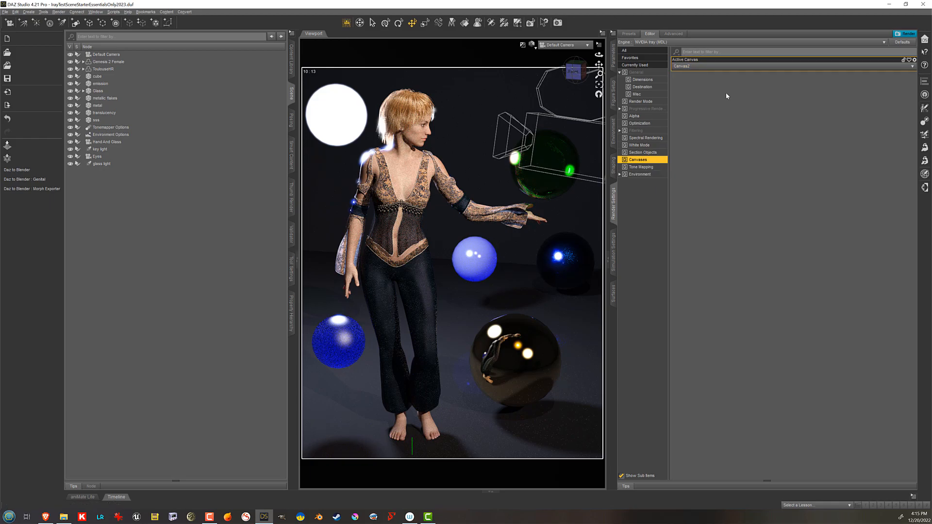
left_click(711, 66)
left_click(687, 90)
left_click(688, 74)
- Open the Tone Mapping render settings for review
left_click(646, 168)
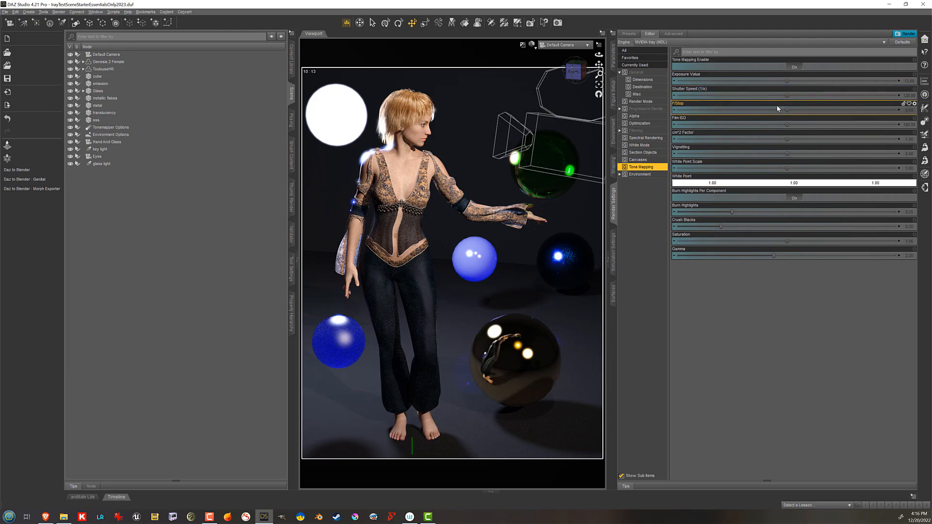
- Try tone mapping Exposure Values of 11 and 14, and return the exposure to 13
mouse_move(777, 110)
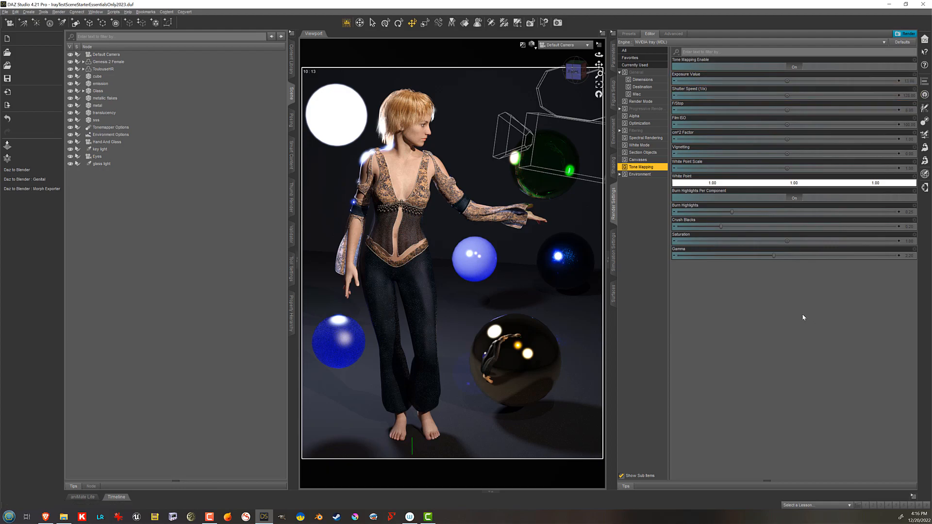
left_click(908, 84)
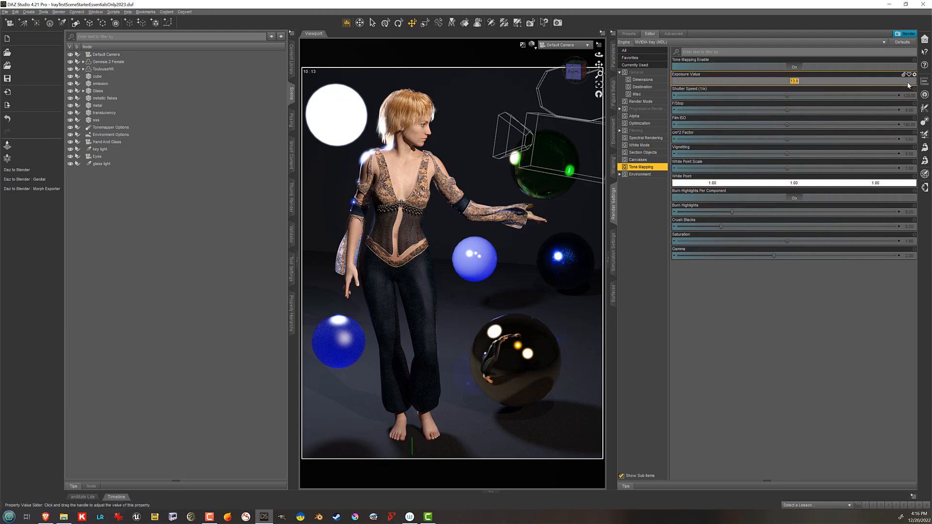
type("11")
key("Return")
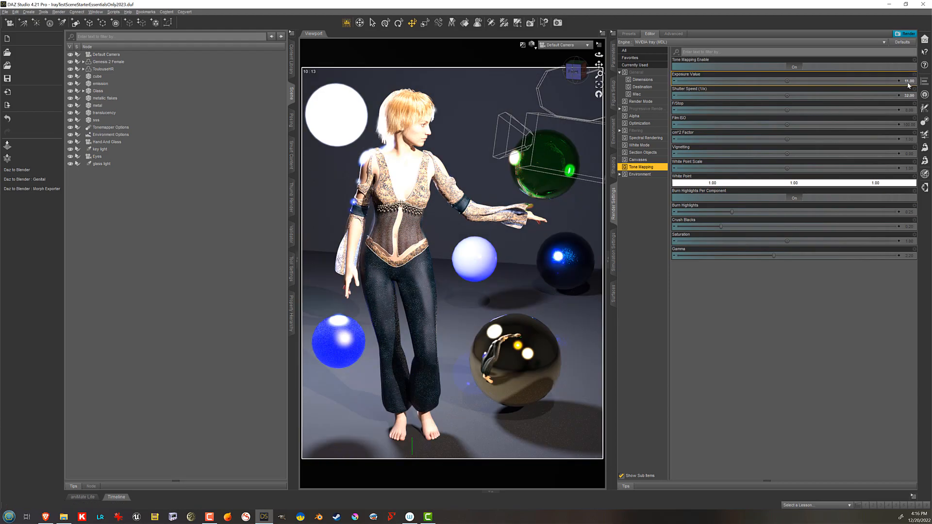
left_click(908, 83)
type("14")
key("Return")
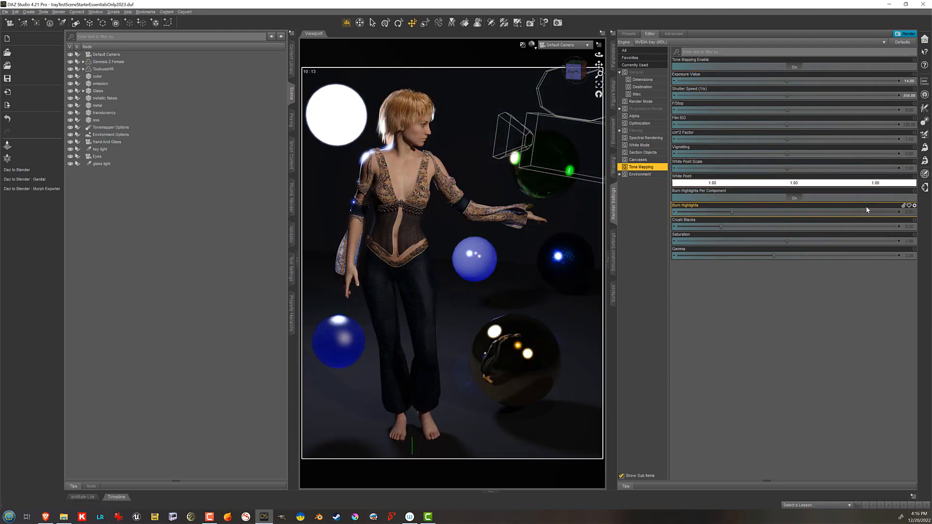
left_click(908, 81)
type("13")
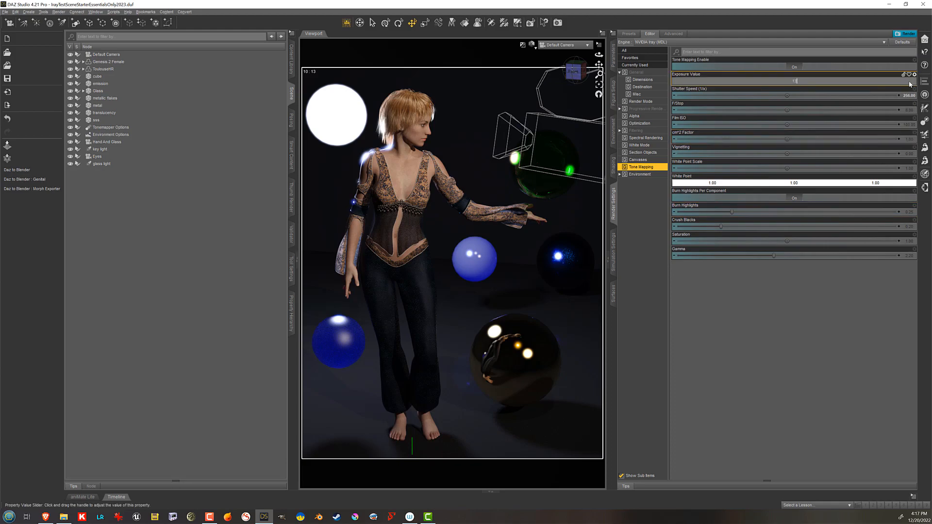
key("Return")
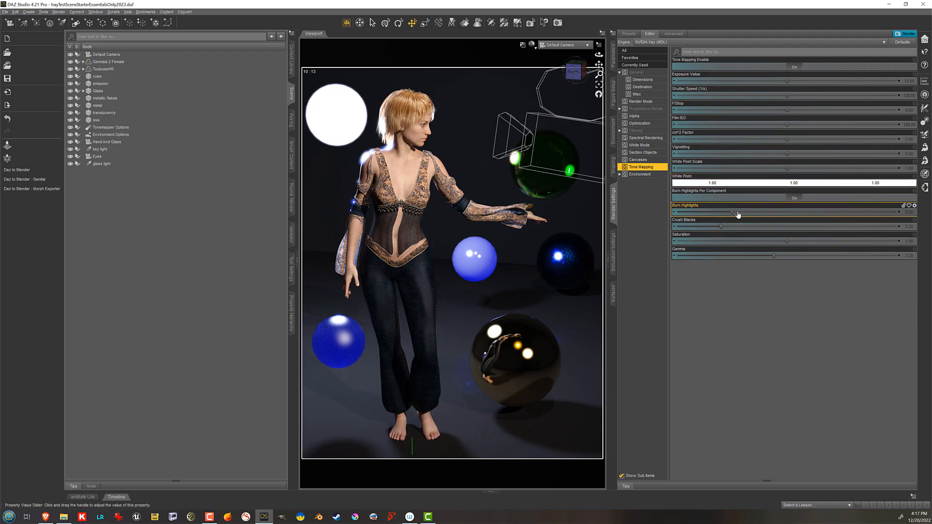
- Try raising Burn Highlights to about 0.78 and Crush Blacks to about 0.81, and undo both changes
mouse_move(738, 215)
left_click_drag(738, 213, 849, 213)
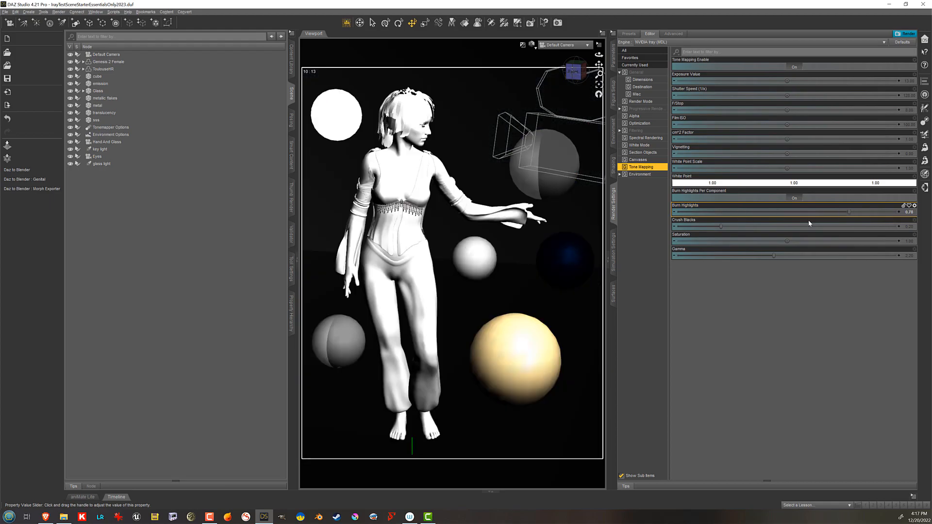
left_click_drag(744, 228, 856, 226)
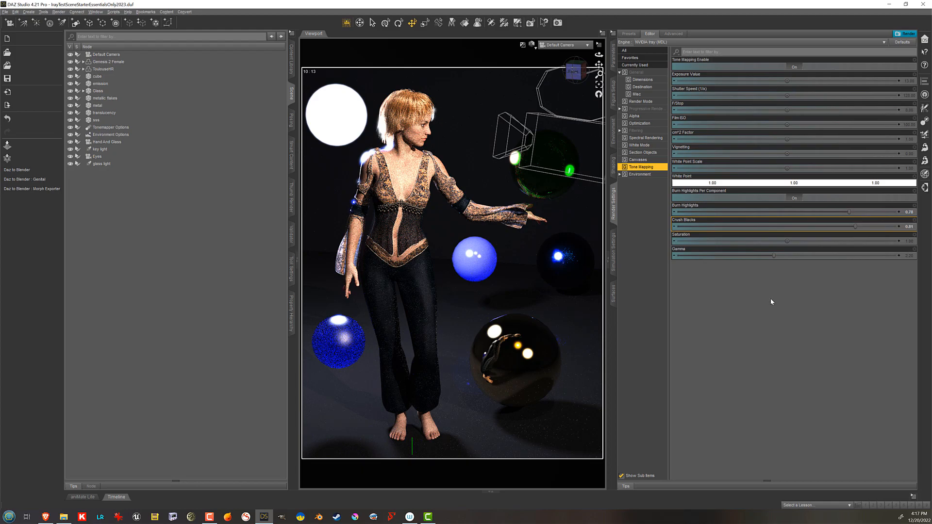
key("ctrl+z")
key("ctrl+z")
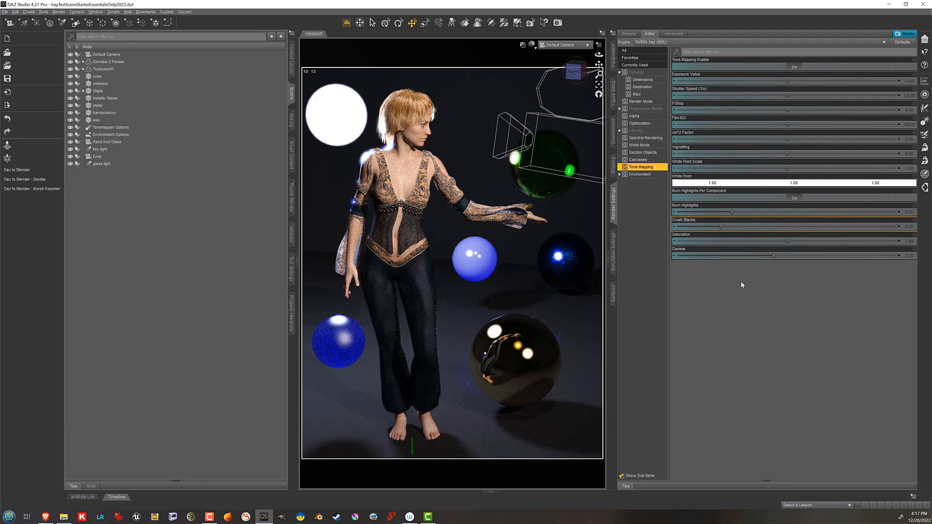
- Try a tone mapping Saturation of 5, and set it back to 1
left_click(911, 244)
type("5")
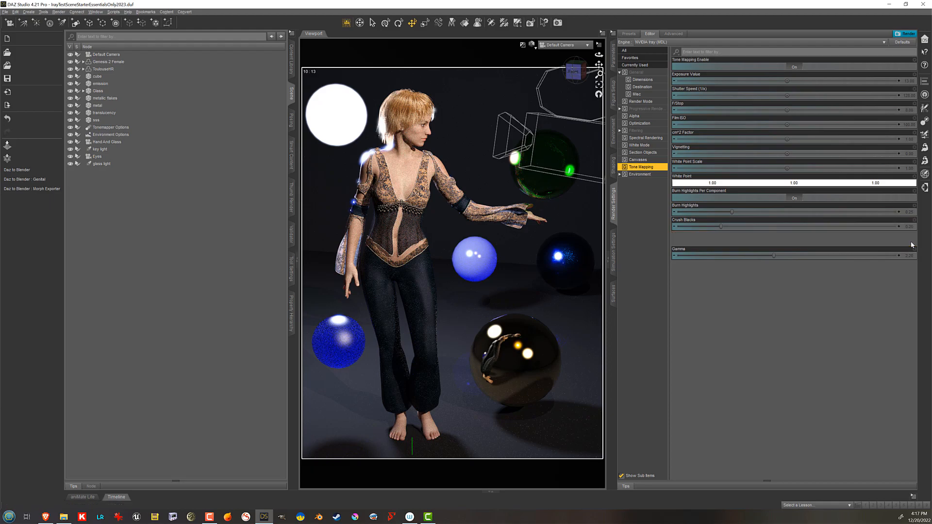
key("Return")
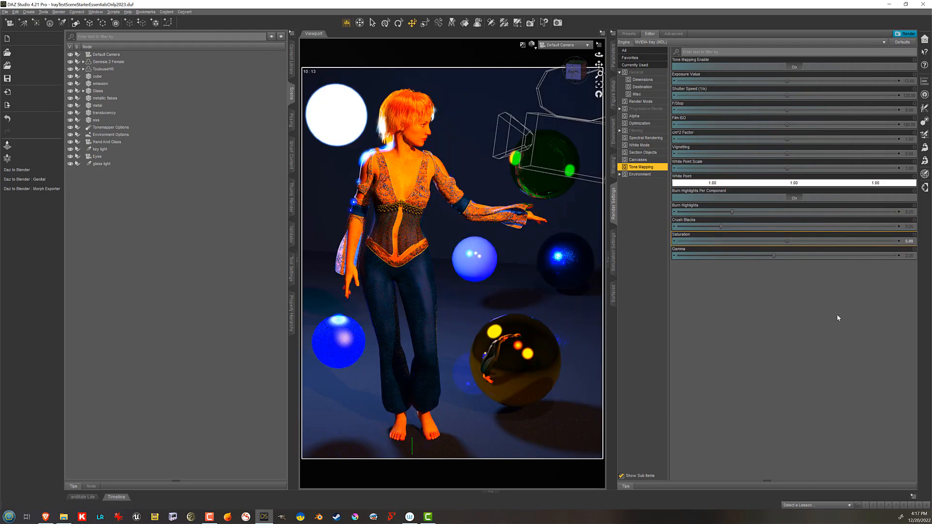
left_click(911, 242)
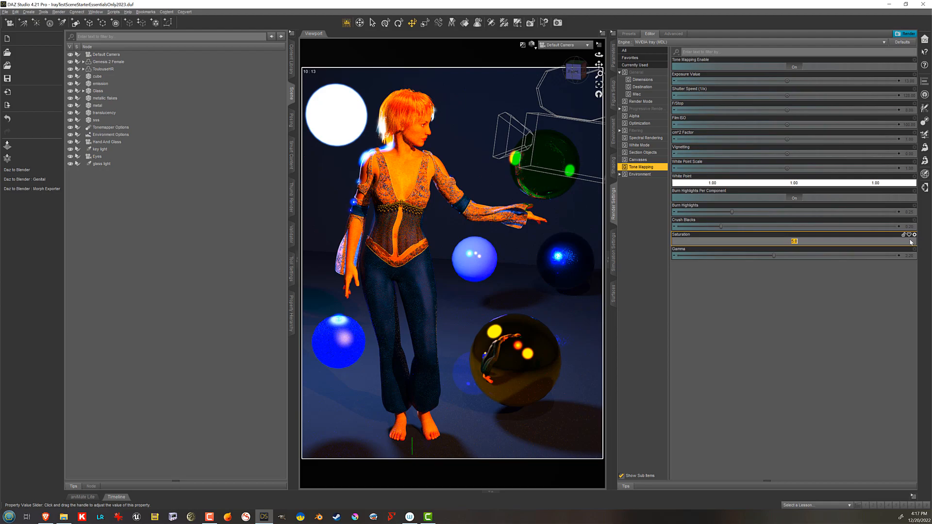
type("1")
key("Return")
- Try a fully desaturated render with Saturation at 0, and restore the value to 1
left_click(911, 242)
type("0")
key("Return")
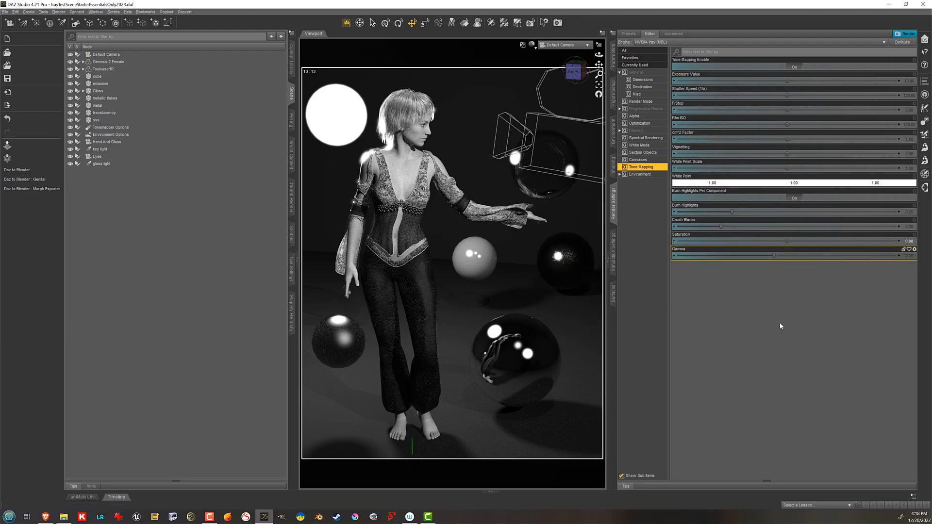
left_click(910, 243)
type("1")
key("Return")
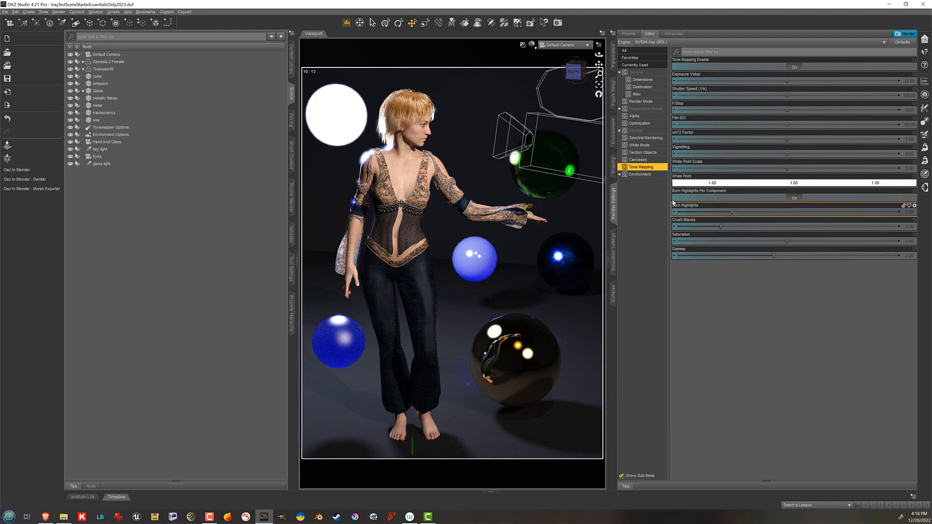
- Display the Environment render settings and delete the cube object from the scene
left_click(648, 176)
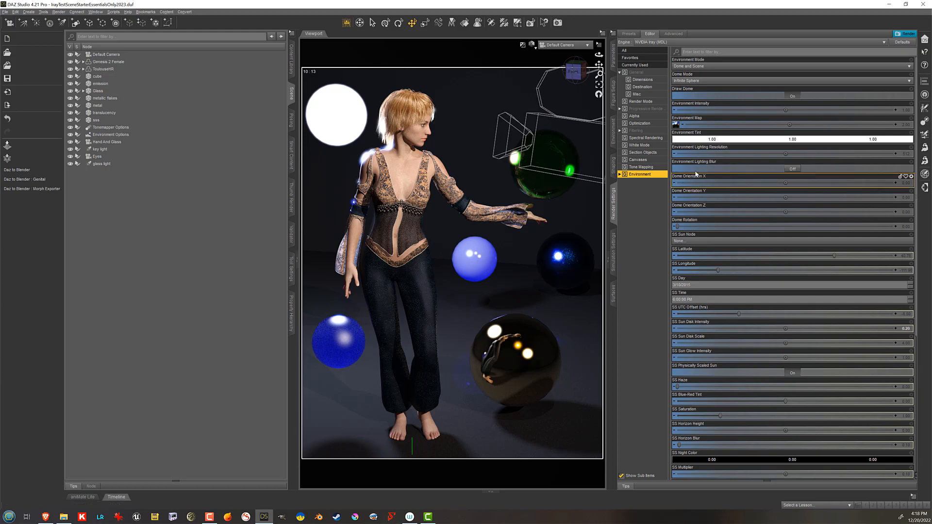
left_click(124, 77)
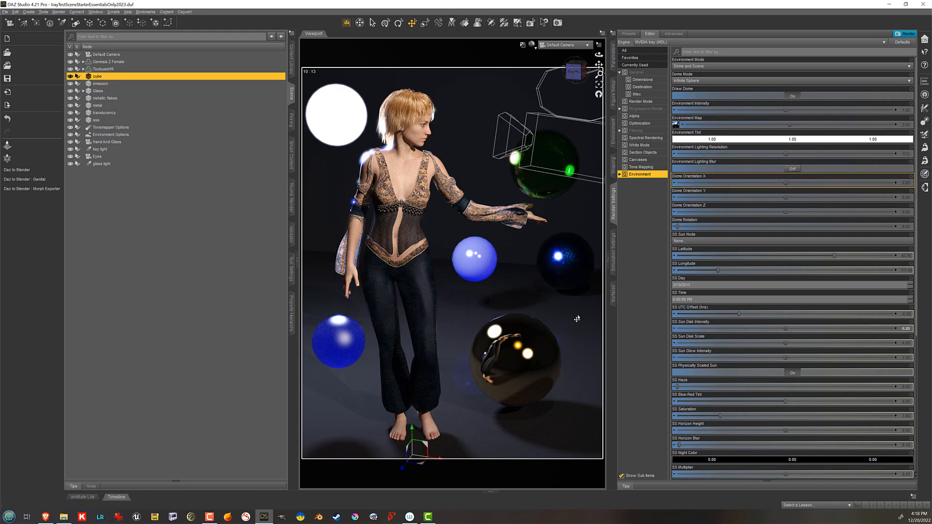
key("Delete")
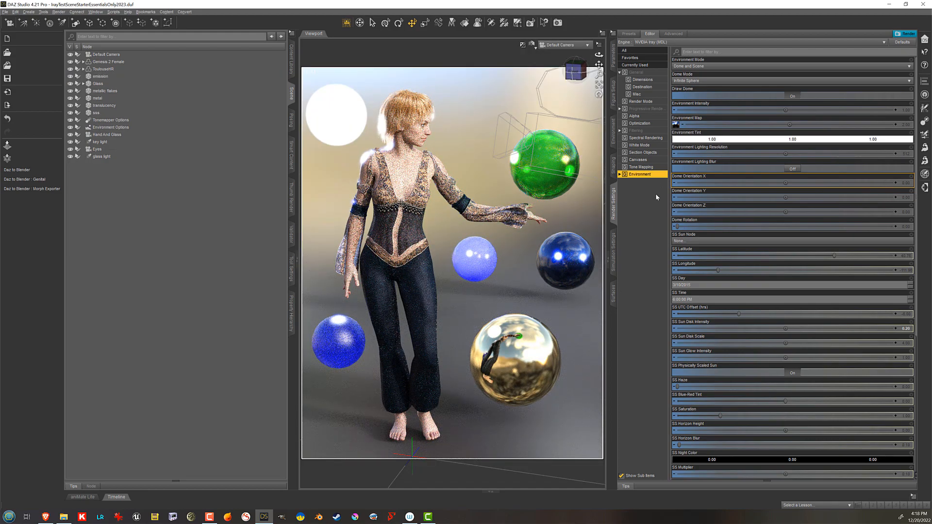
- Review the available Environment Mode options, keeping Dome and Scene
left_click(673, 212)
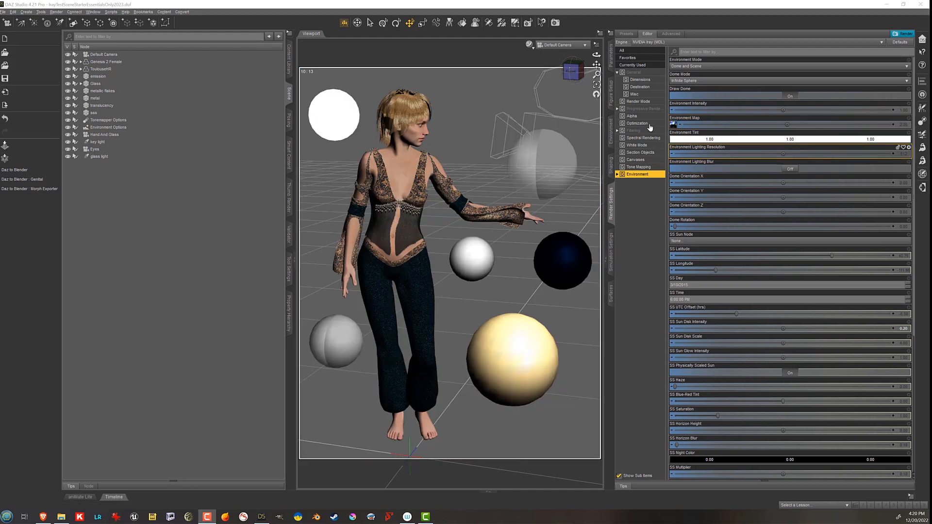
left_click(711, 69)
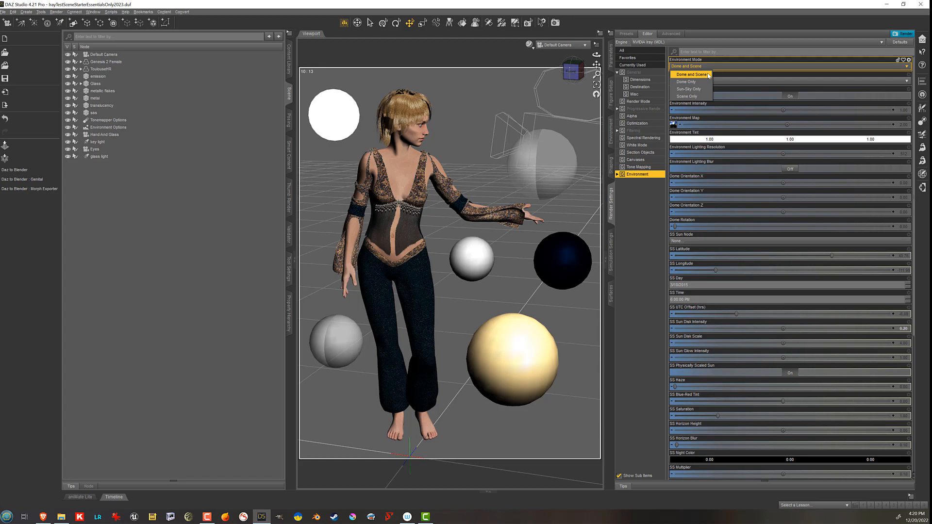
left_click(708, 75)
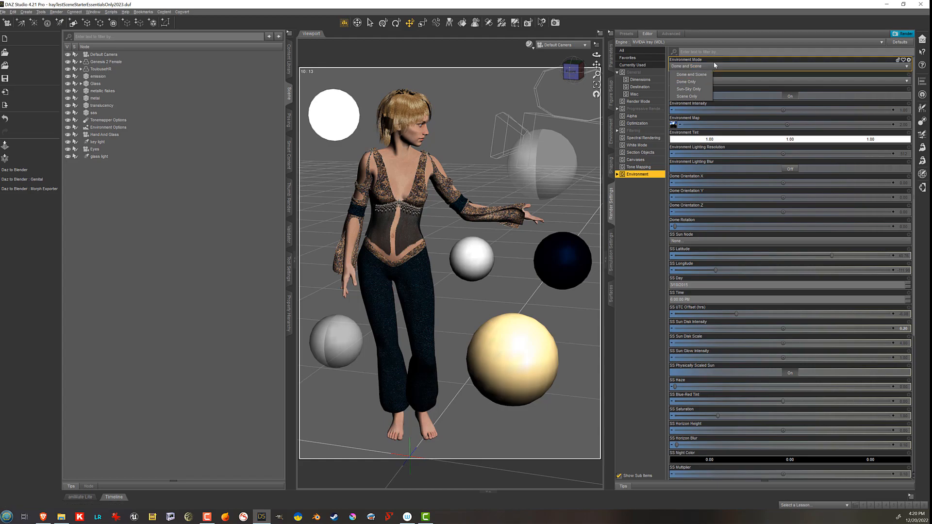
- Select the emission sphere in the scene and switch the viewport draw style to NVIDIA Iray
left_click(529, 44)
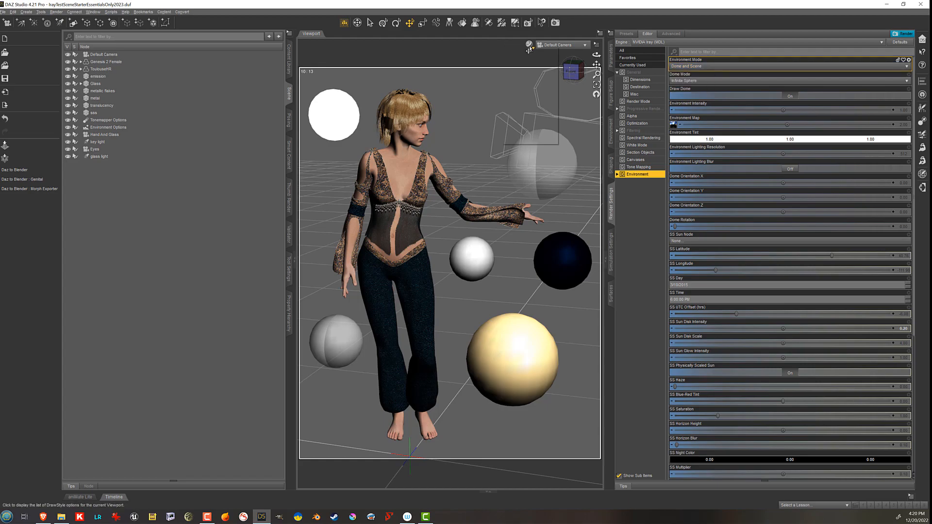
left_click(115, 164)
left_click(117, 141)
left_click(106, 157)
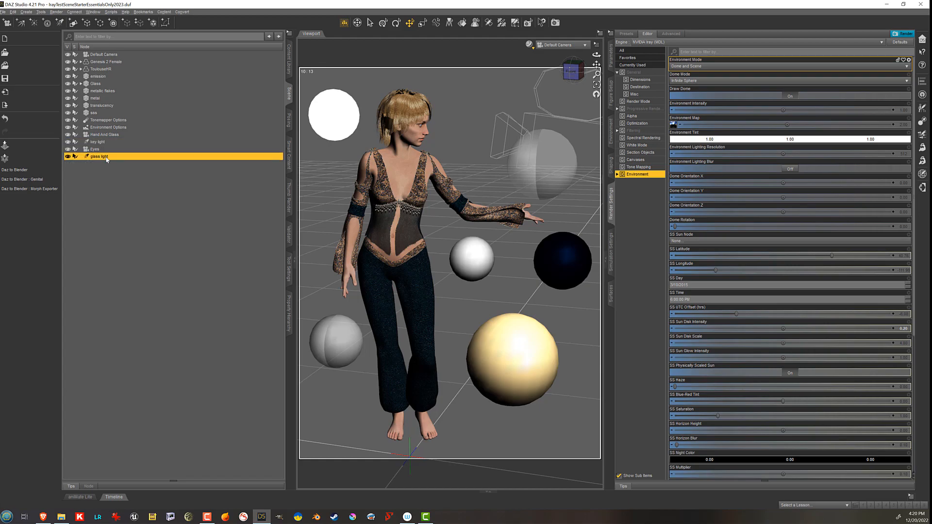
left_click(146, 77)
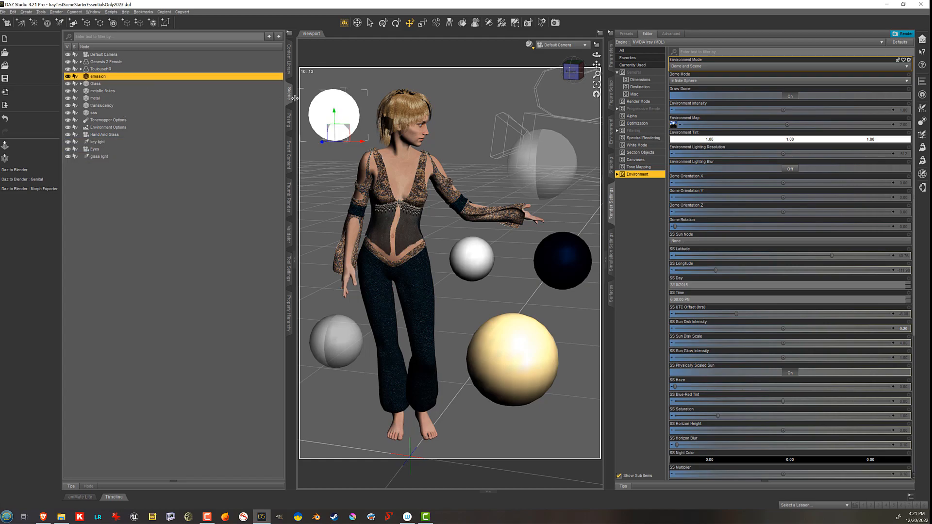
left_click(530, 45)
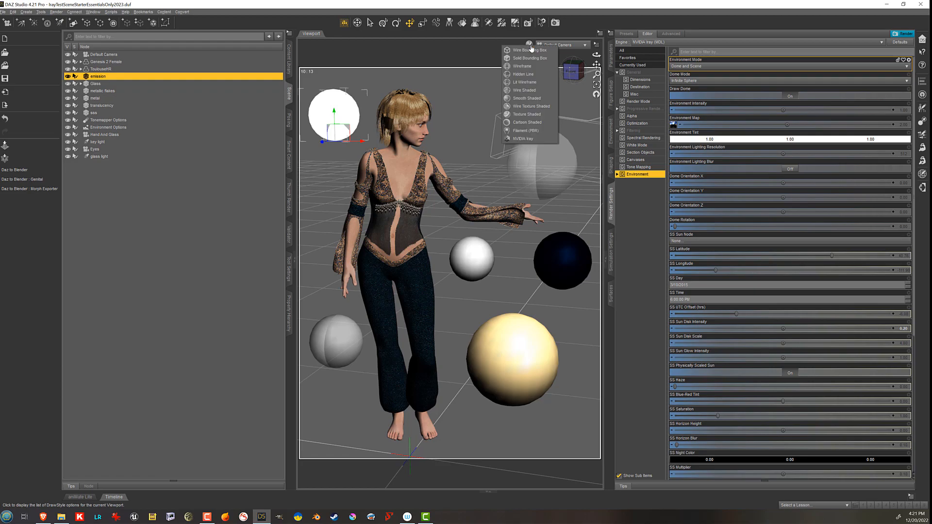
left_click(529, 139)
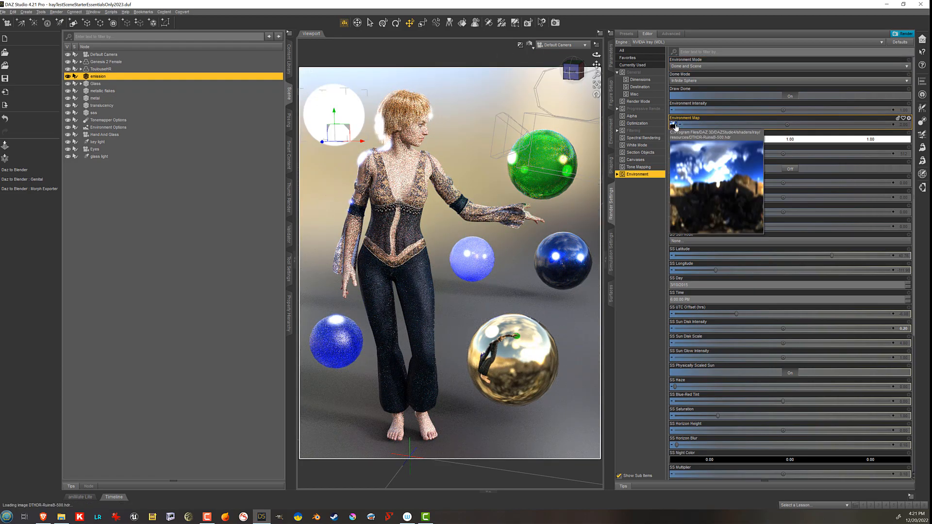
- Set the Environment Mode to Dome Only, and hide and show the emission sphere to compare the lighting
left_click(722, 68)
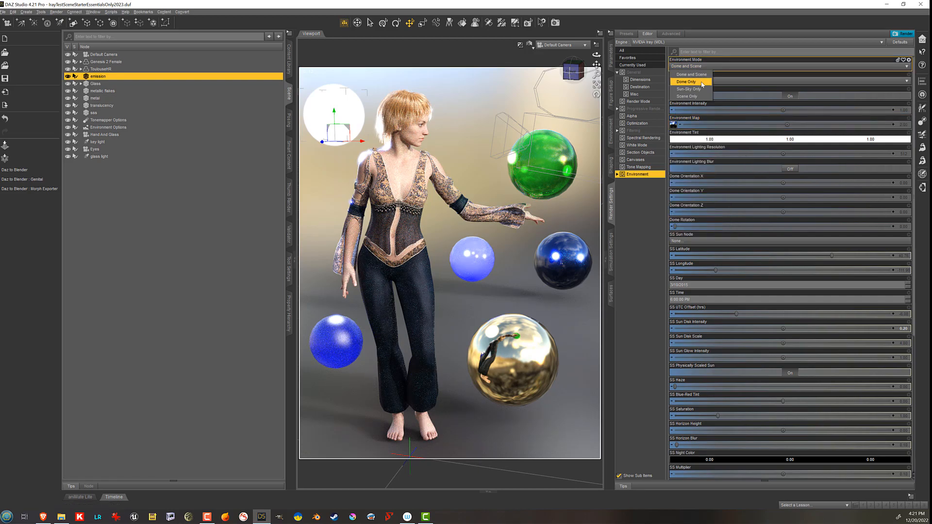
left_click(701, 83)
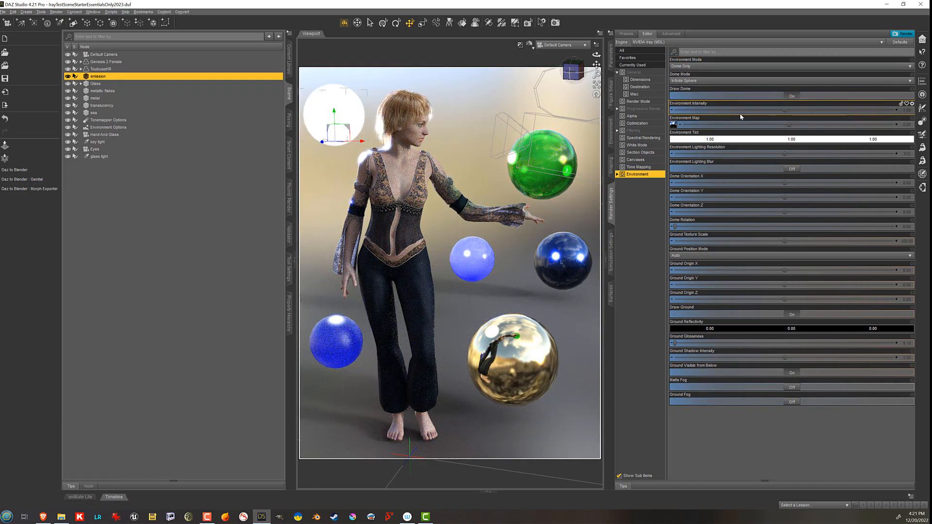
mouse_move(741, 117)
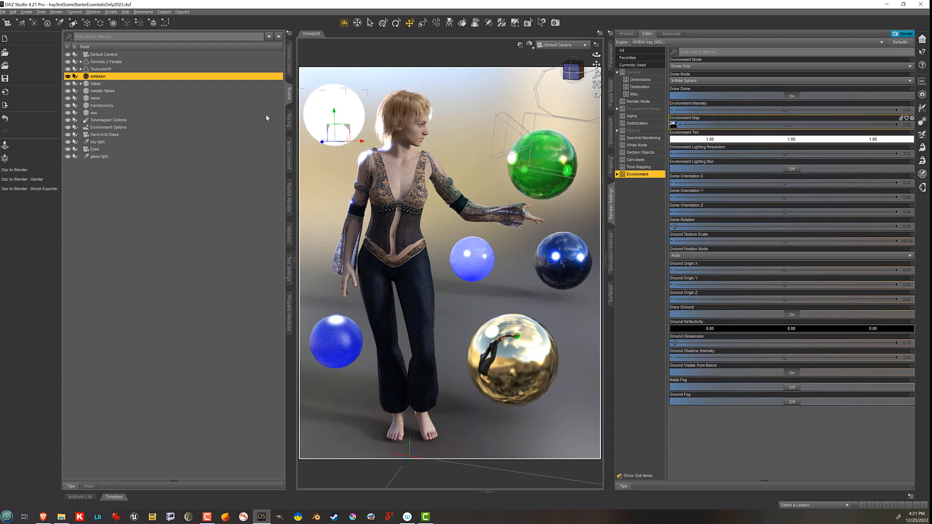
left_click(68, 77)
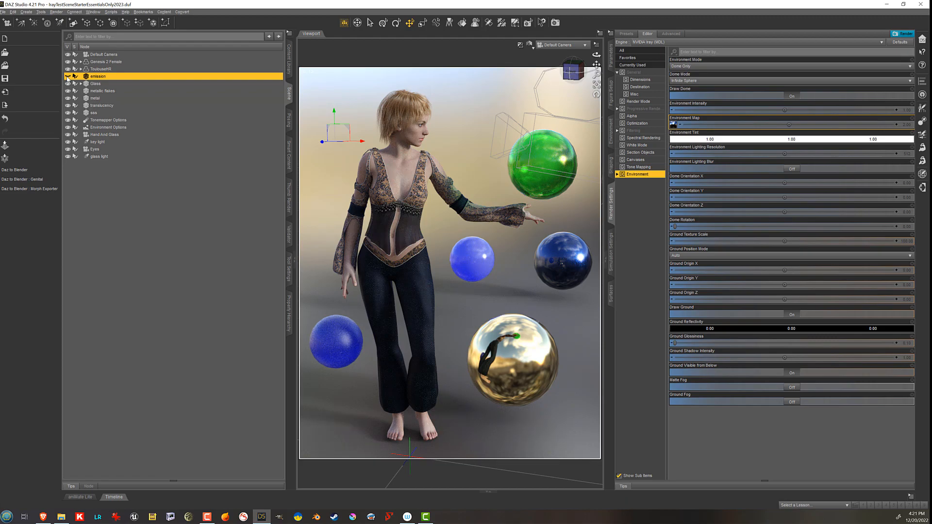
left_click(68, 76)
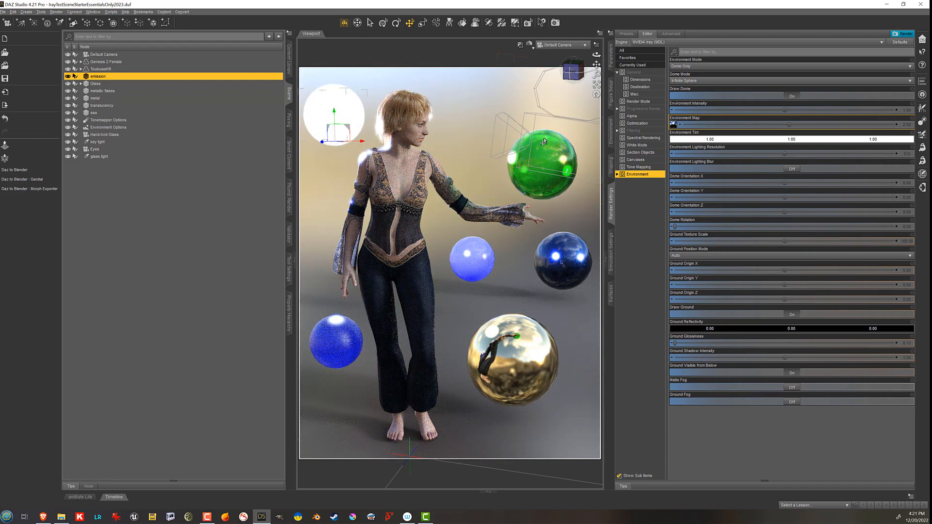
- Set the Environment Mode to Sun-Sky Only
left_click(710, 67)
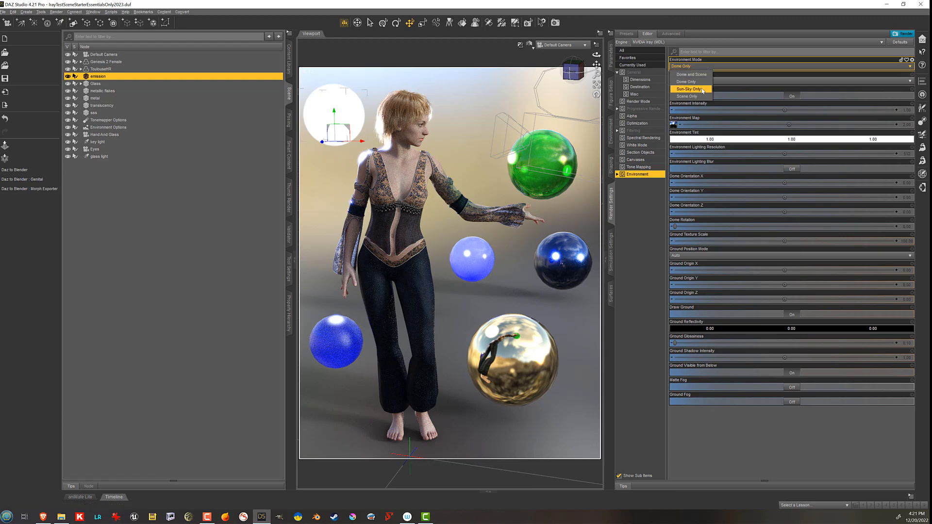
left_click(703, 89)
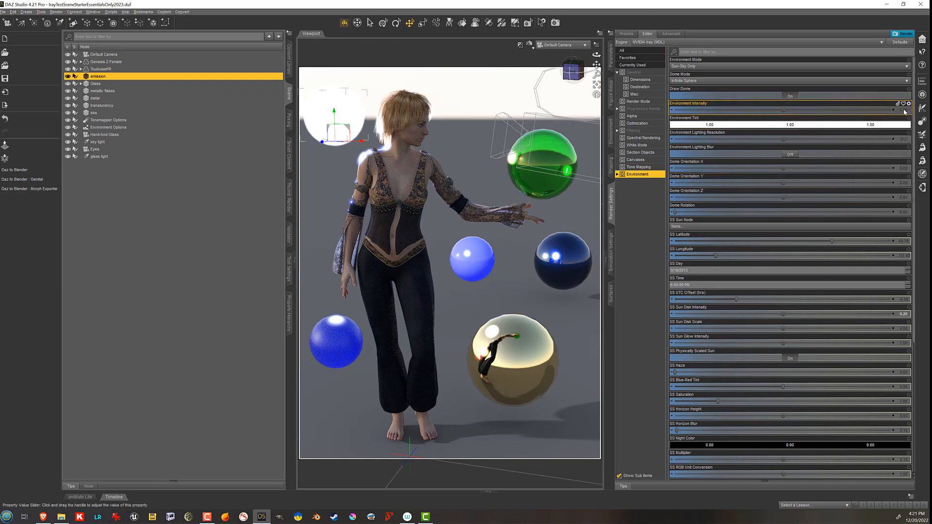
- Try raising Dome Orientation X to about 15.6, and undo the change
left_click(794, 155)
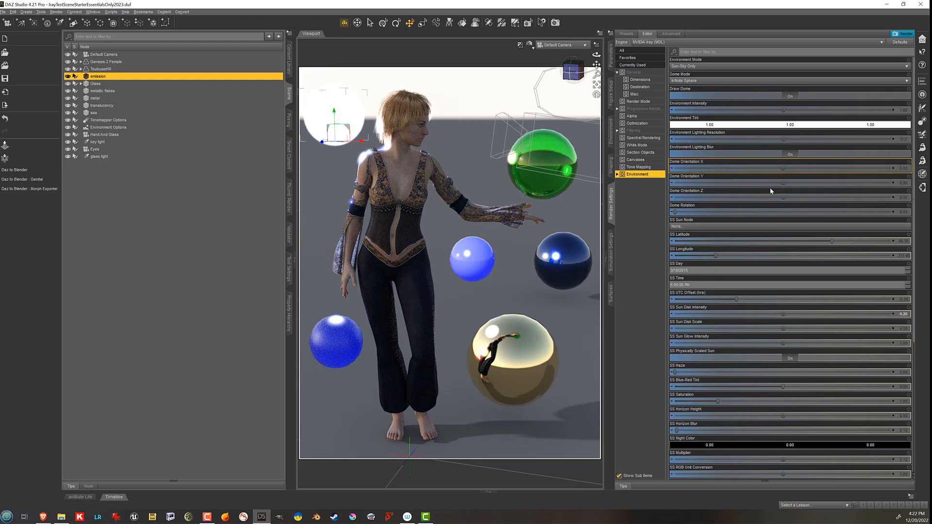
left_click_drag(786, 170, 837, 168)
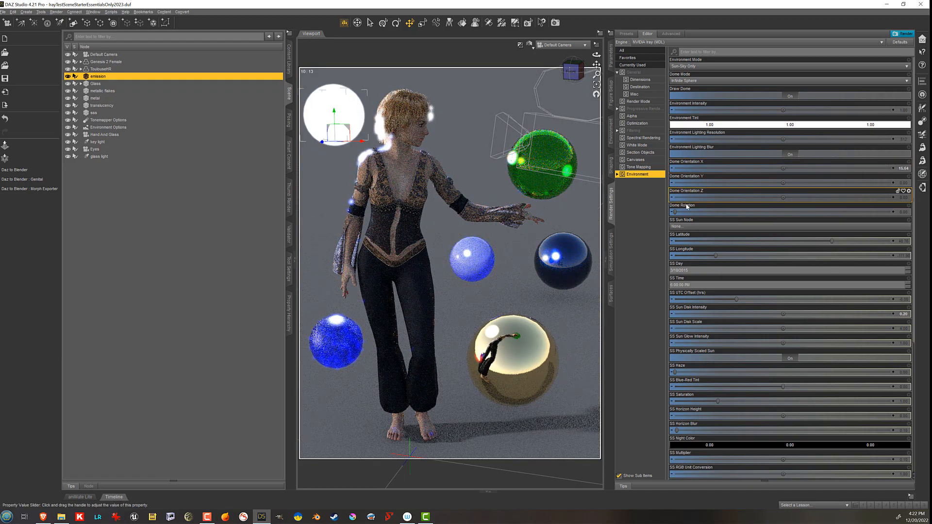
key("ctrl+z")
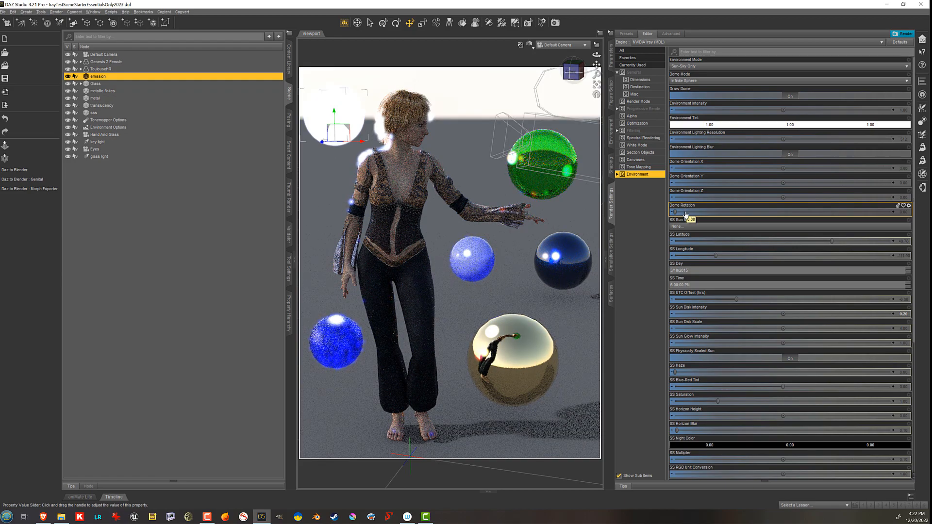
- Try raising Dome Orientation Y, and undo the change
left_click_drag(784, 183, 856, 197)
key("ctrl+z")
key("ctrl+z")
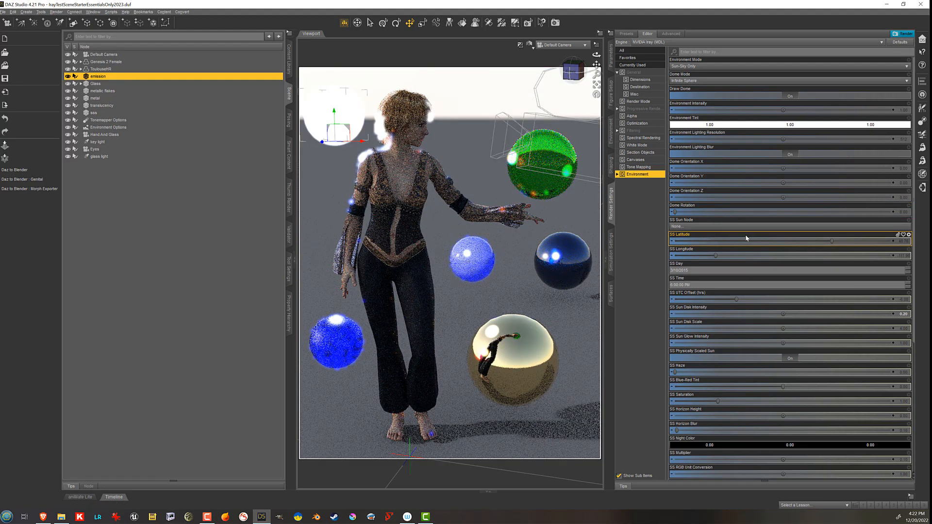
- Try raising Dome Rotation to about 250 degrees and beyond to compare the shadows, and return it to 0
left_click_drag(675, 212, 828, 211)
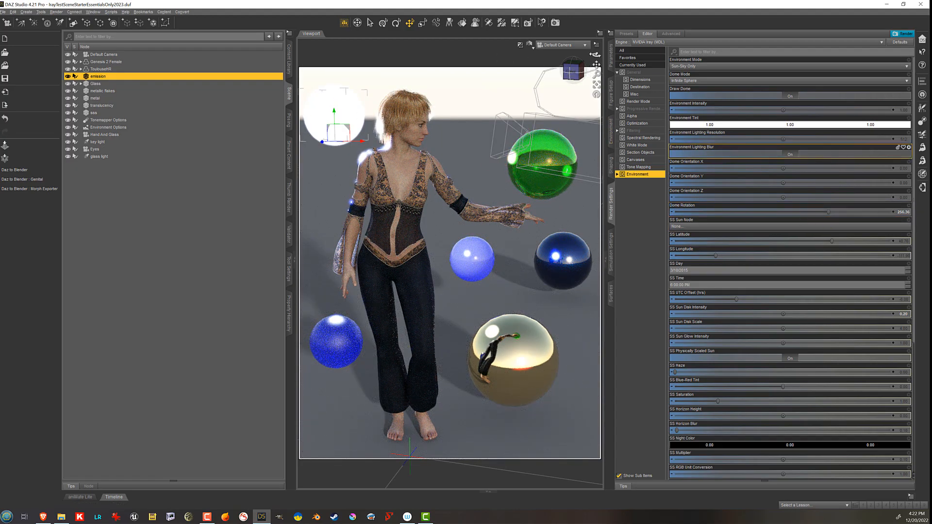
left_click_drag(596, 55, 557, 47)
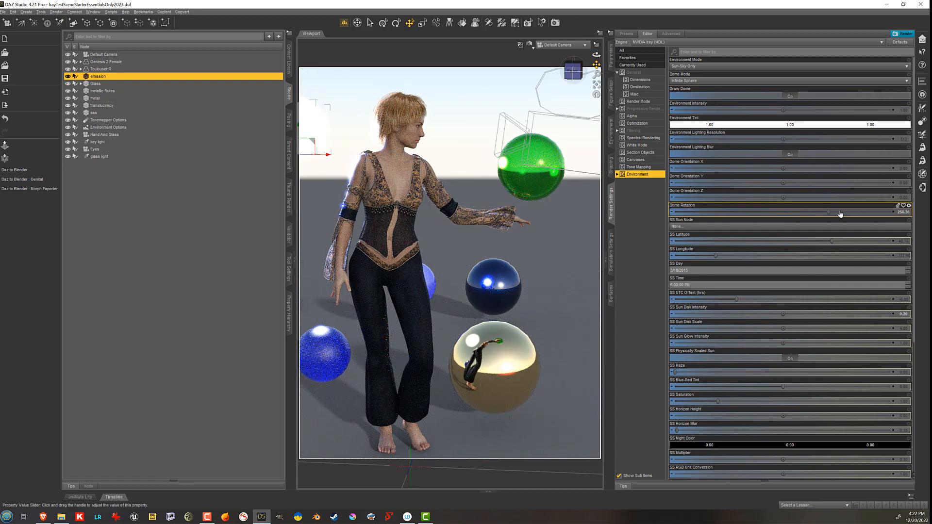
left_click_drag(840, 213, 874, 208)
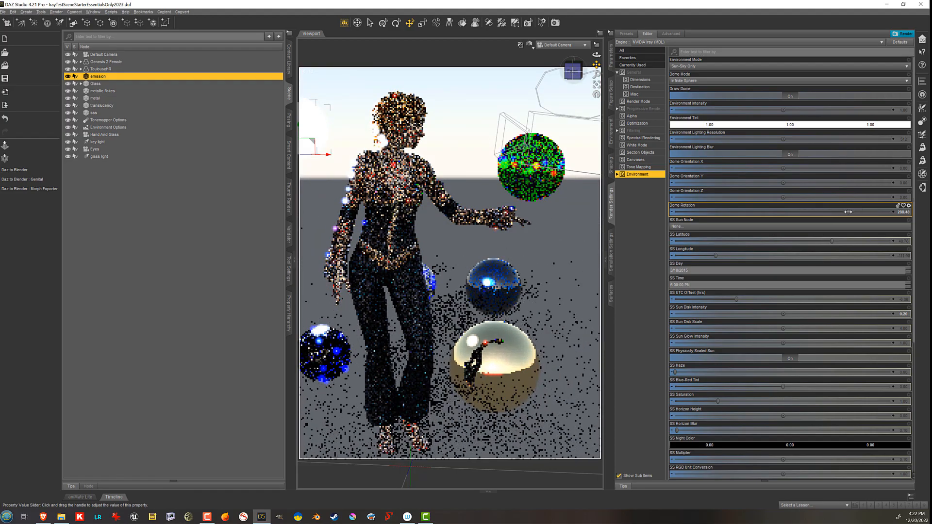
left_click_drag(845, 212, 669, 216)
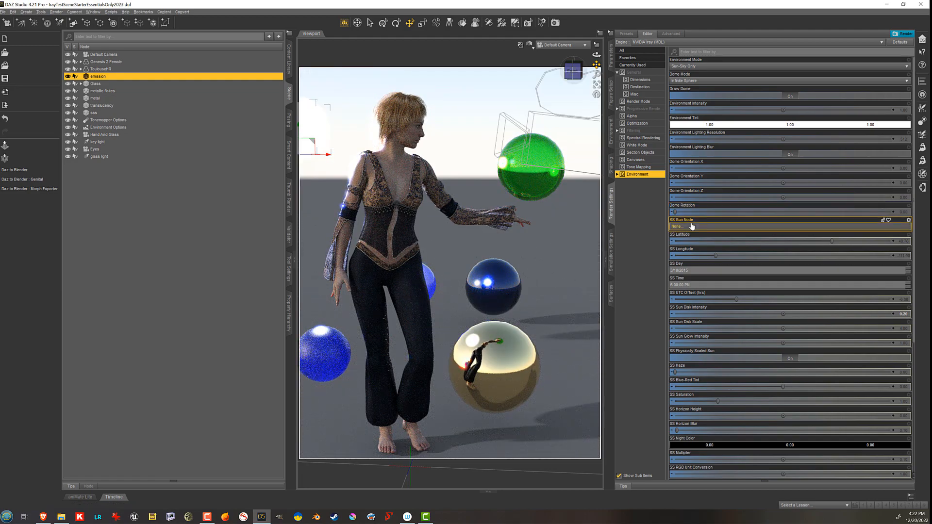
- Assign the emission sphere as the SS Sun Node
left_click(597, 94)
left_click_drag(597, 54, 634, 36)
mouse_move(597, 75)
left_mouse_down()
mouse_move(620, 65)
mouse_move(598, 78)
left_mouse_up()
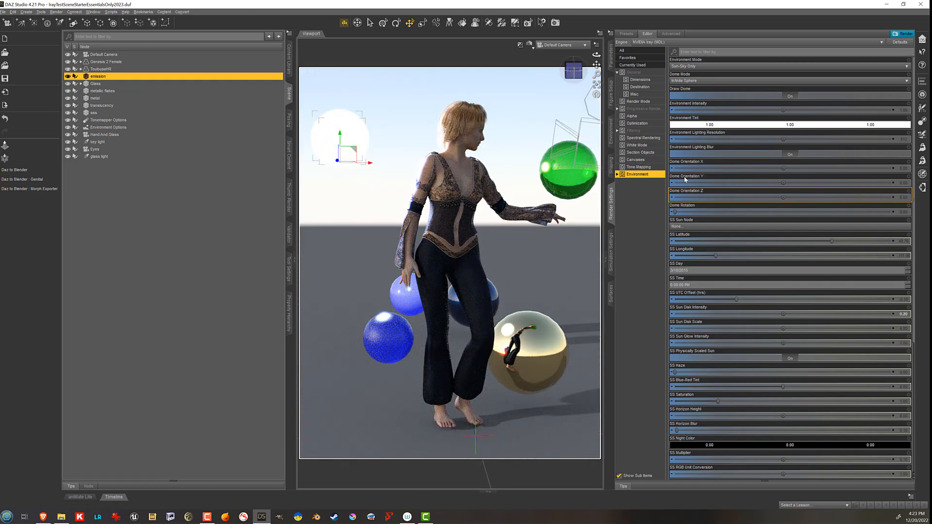
left_click(702, 227)
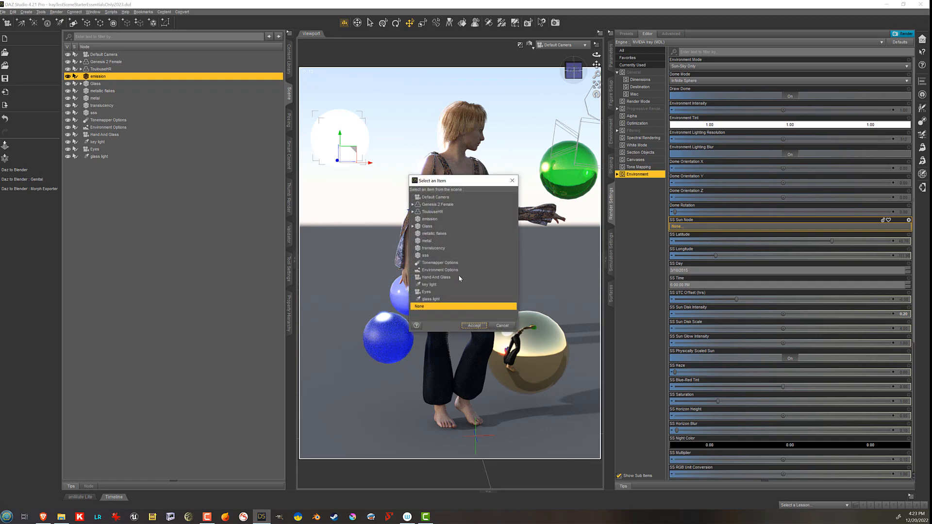
left_click(451, 220)
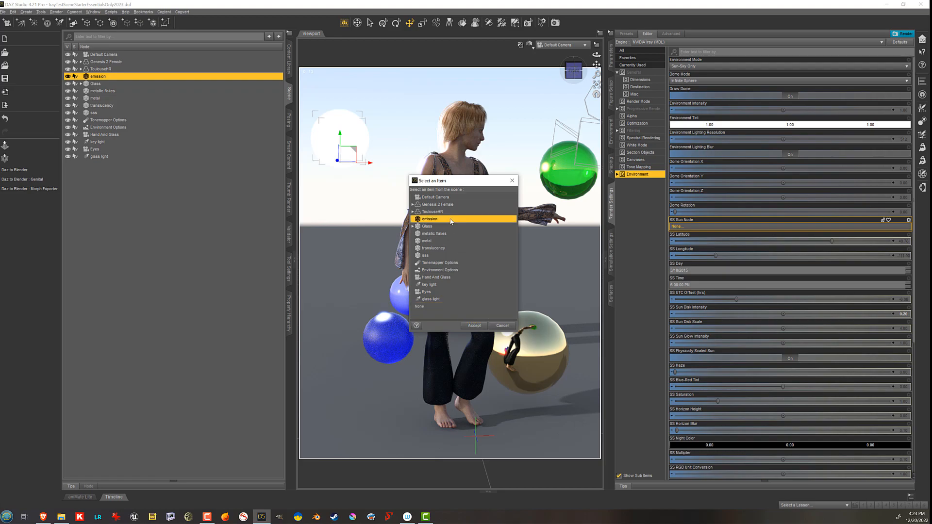
left_click(473, 326)
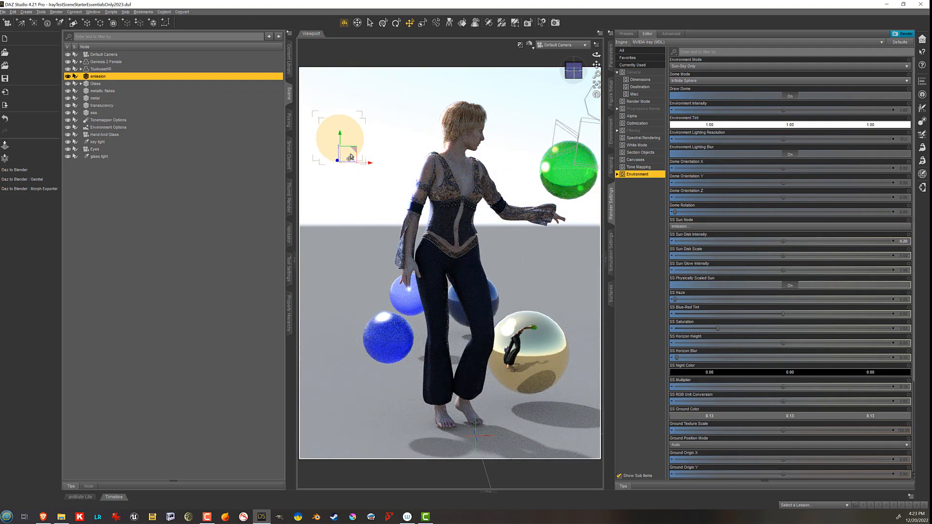
- Move the emission sphere up out of the camera view, and select the metal sphere followed by the glass sphere
left_click_drag(355, 153, 330, 3)
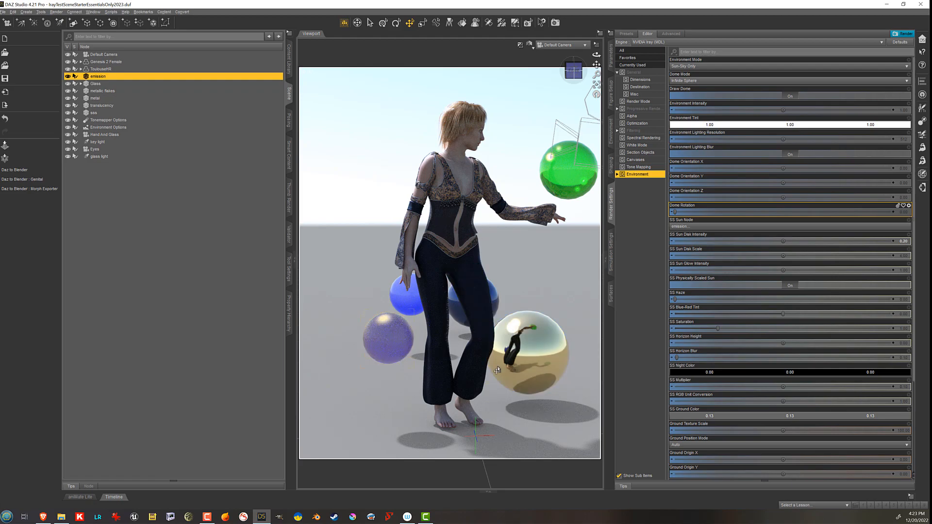
left_click(531, 358)
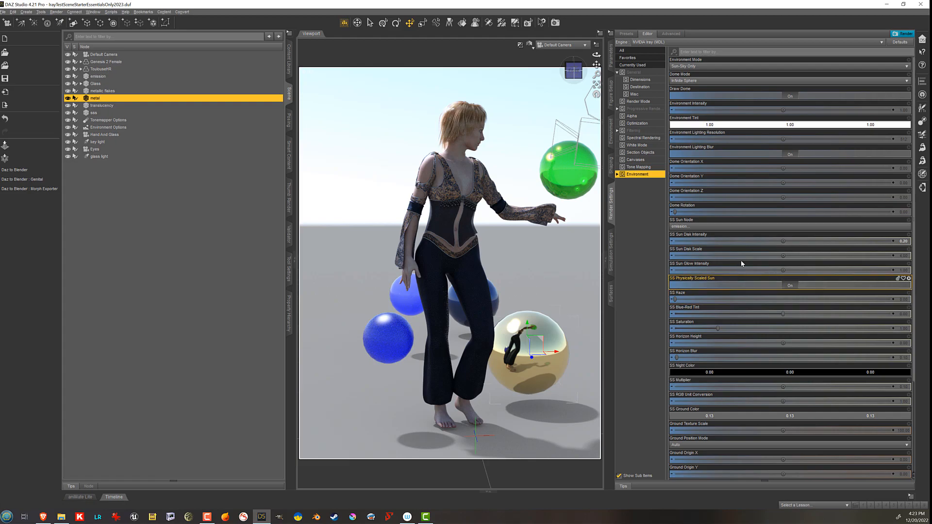
left_click(569, 171)
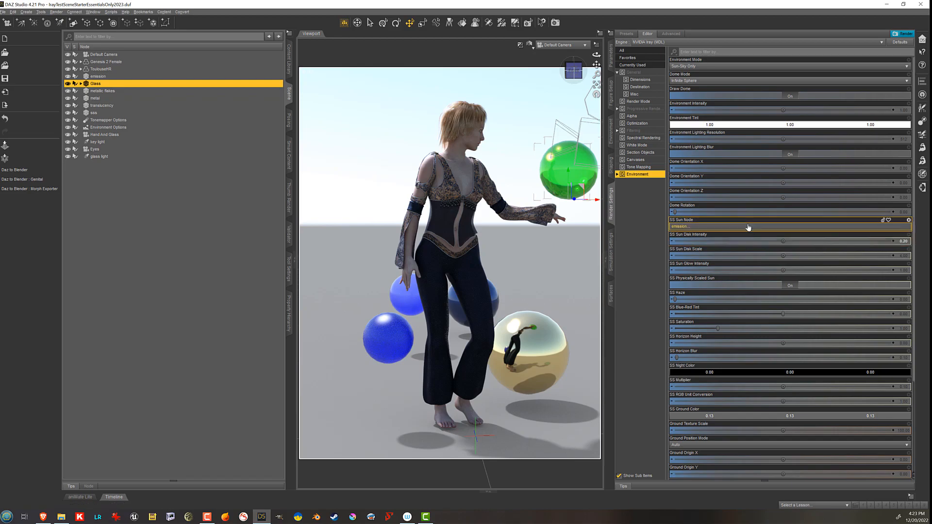
- Try an SS Sun Disk Intensity of 15, and lower it to 0.5
left_click(904, 241)
type("15")
key("Return")
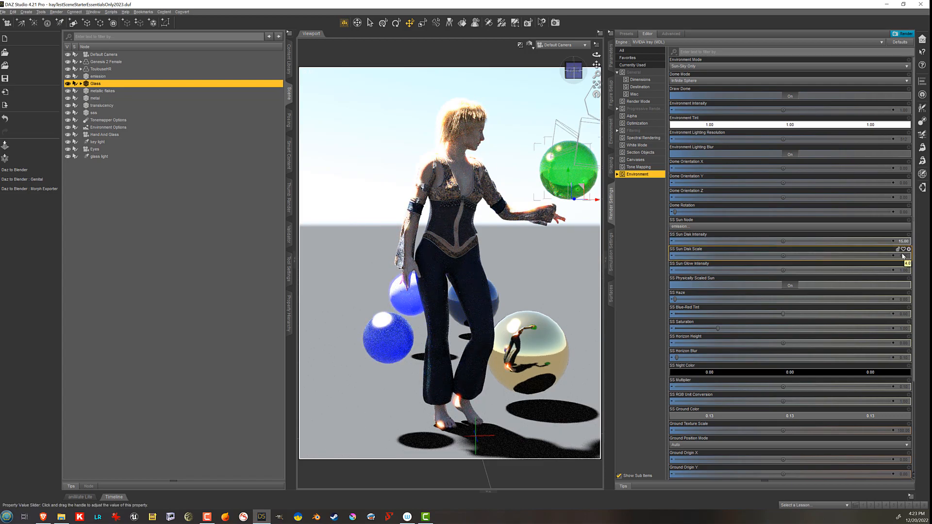
left_click(902, 243)
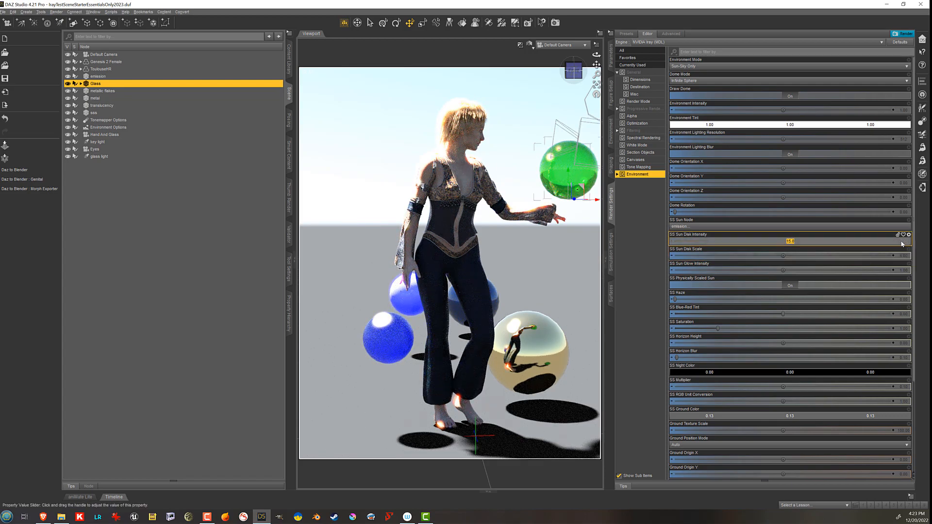
type("0.5")
key("Return")
- Compare SS Sun Disk Scale at 15 and at 1, and try raising SS Sun Glow Intensity to about 17.6 before undoing it
left_click(905, 256)
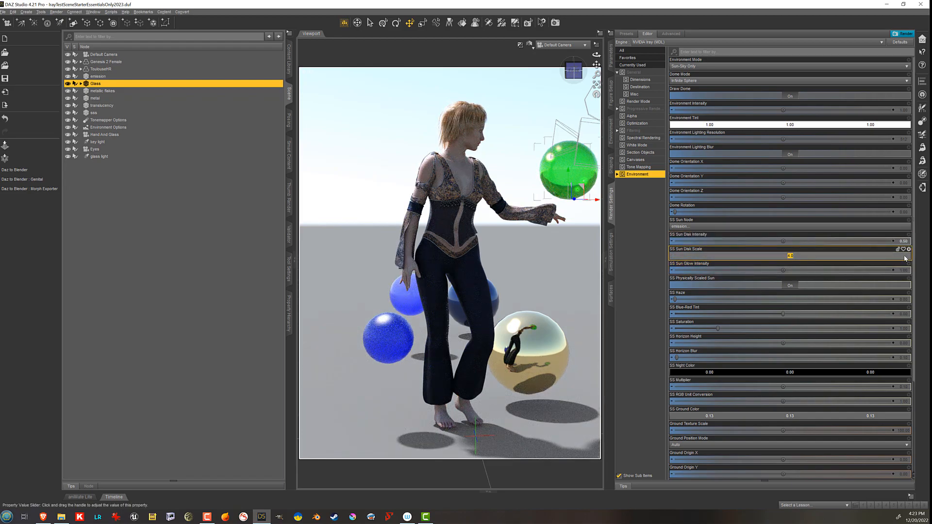
key("Return")
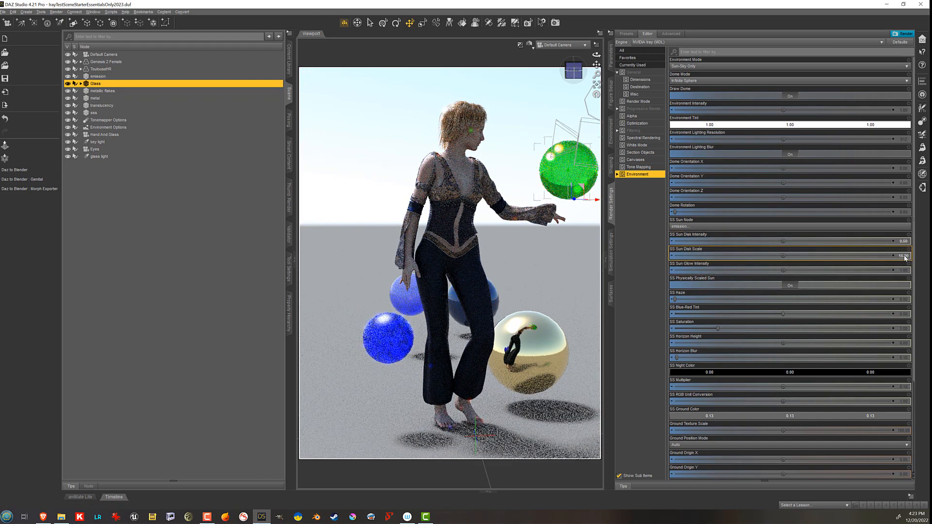
left_click(905, 257)
type("1")
key("Return")
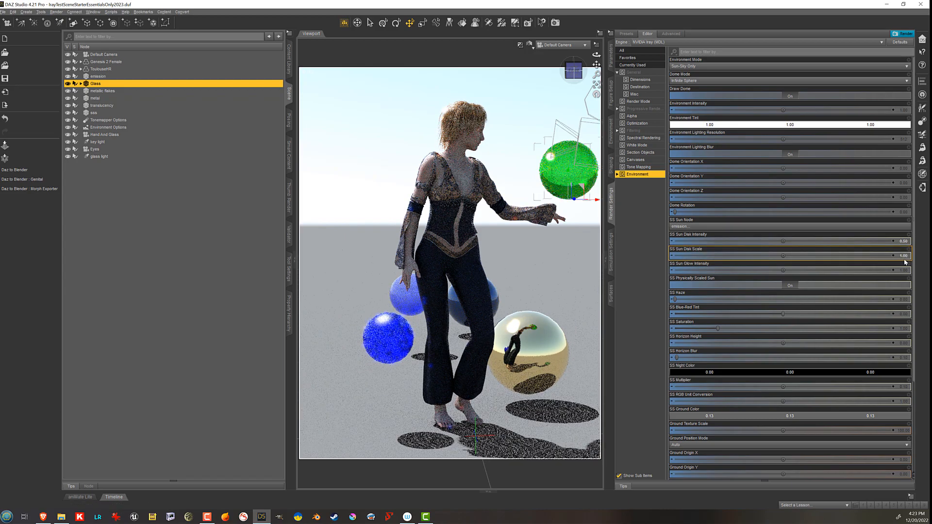
left_click_drag(777, 271, 780, 272)
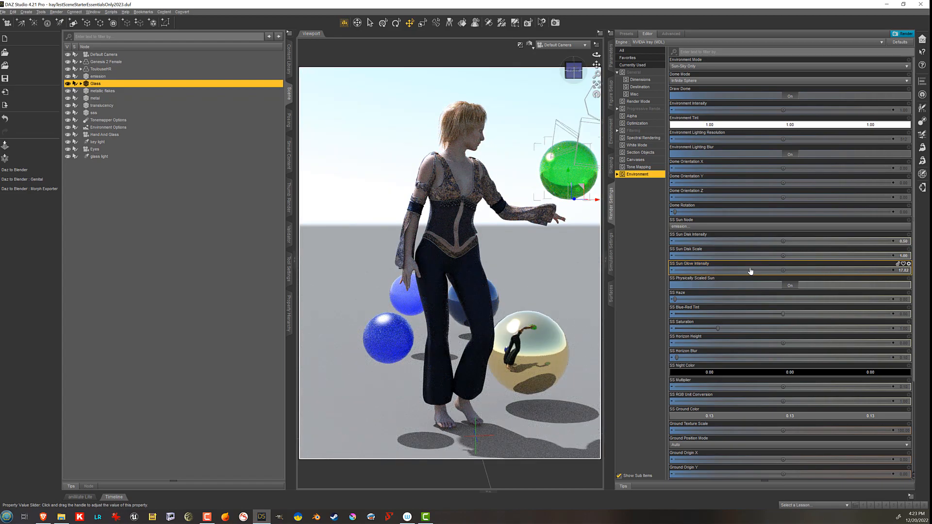
key("ctrl+z")
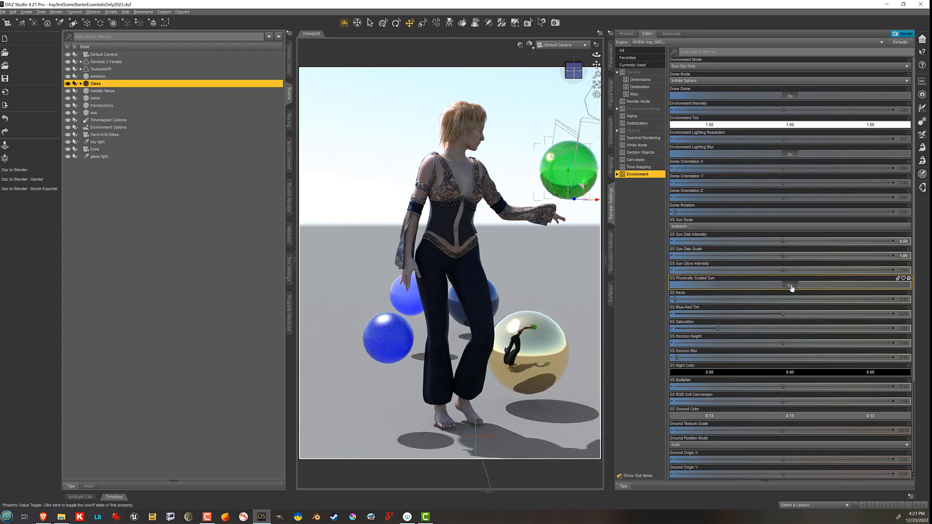
- Raise SS Sun Disk Scale to about 53 with SS Physically Scaled Sun switched off, and switch that option back on
left_click(790, 286)
left_click_drag(786, 258, 845, 258)
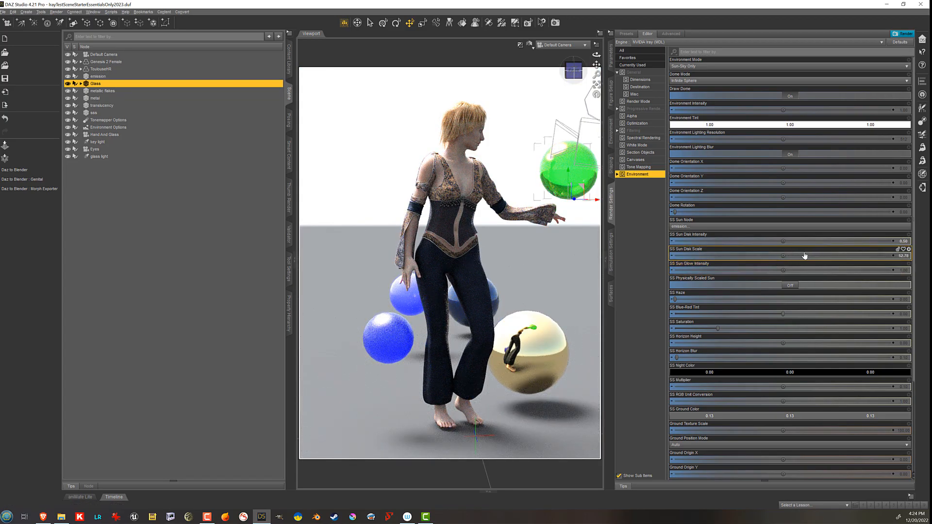
left_click(793, 287)
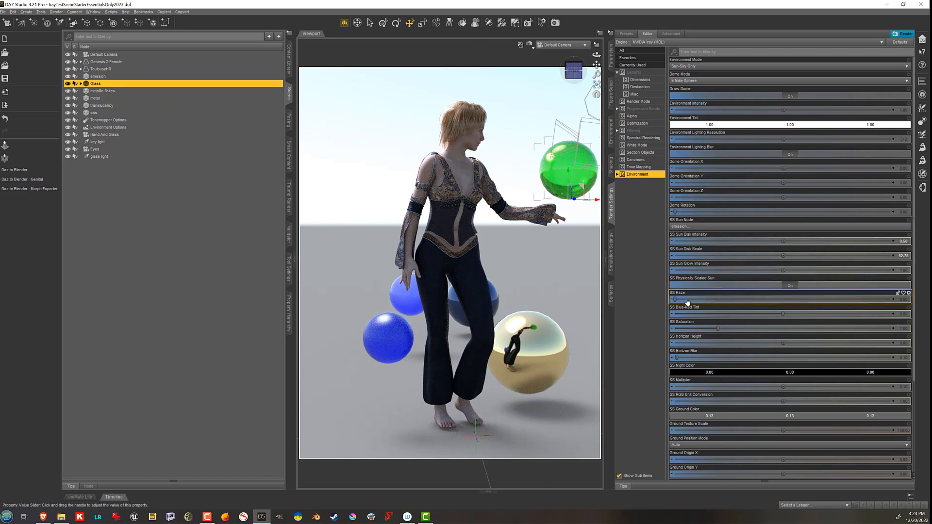
- Try raising SS Haze to about 12.4 and SS Blue-Red Tint to about 0.71, and reset both to 0
left_click_drag(681, 302, 831, 300)
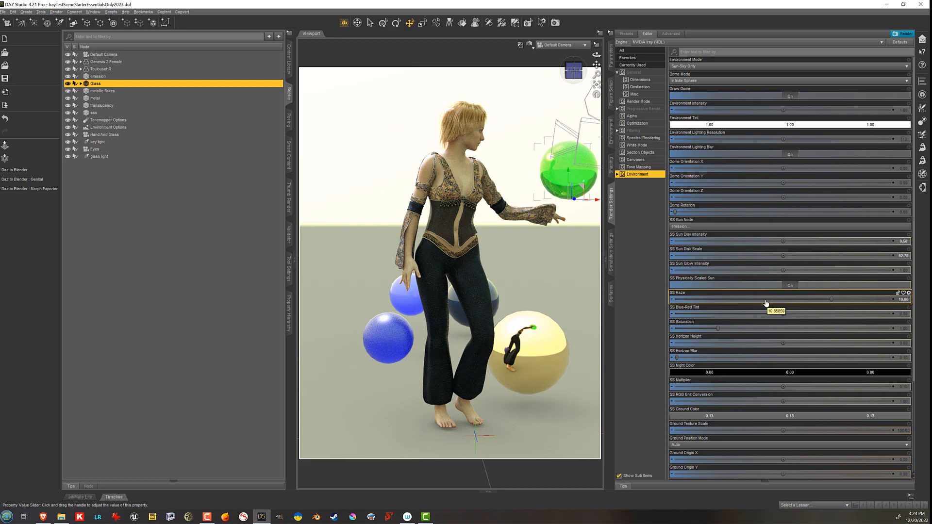
left_click_drag(766, 303, 853, 300)
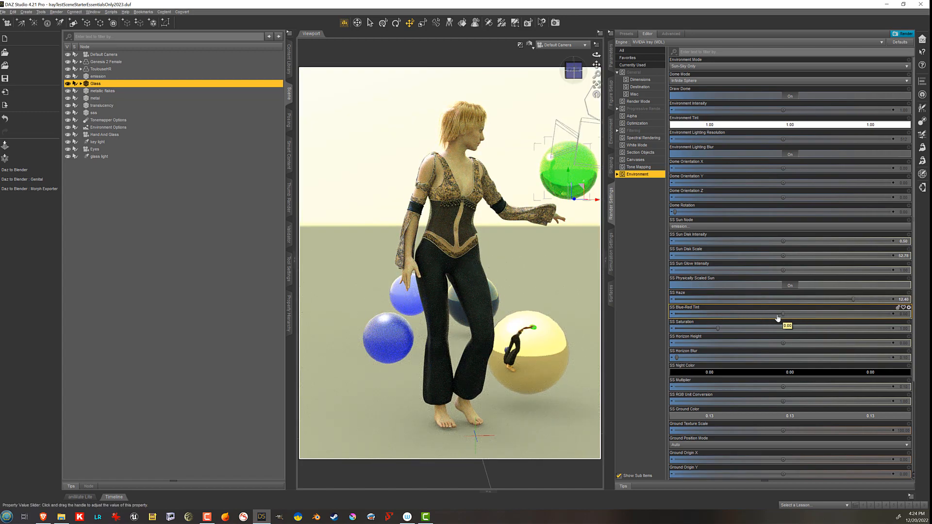
left_click_drag(782, 314, 859, 315)
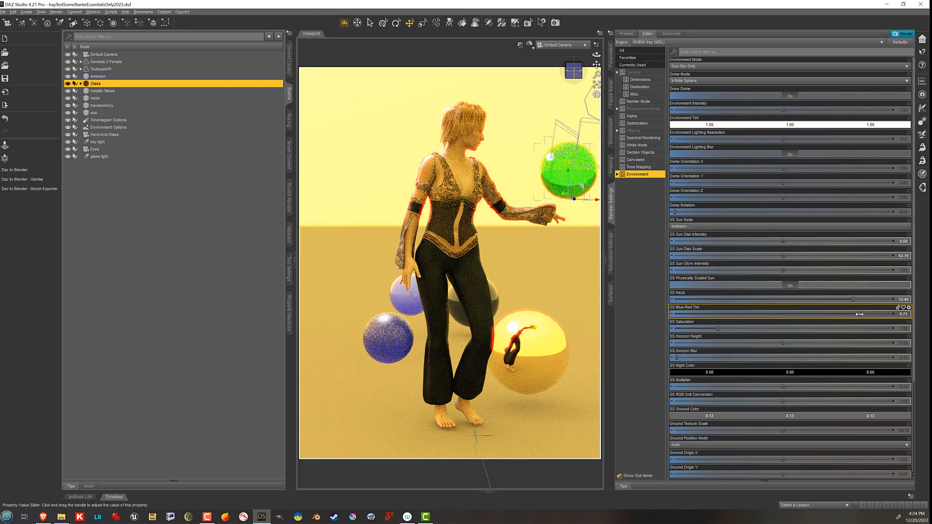
left_click(900, 315)
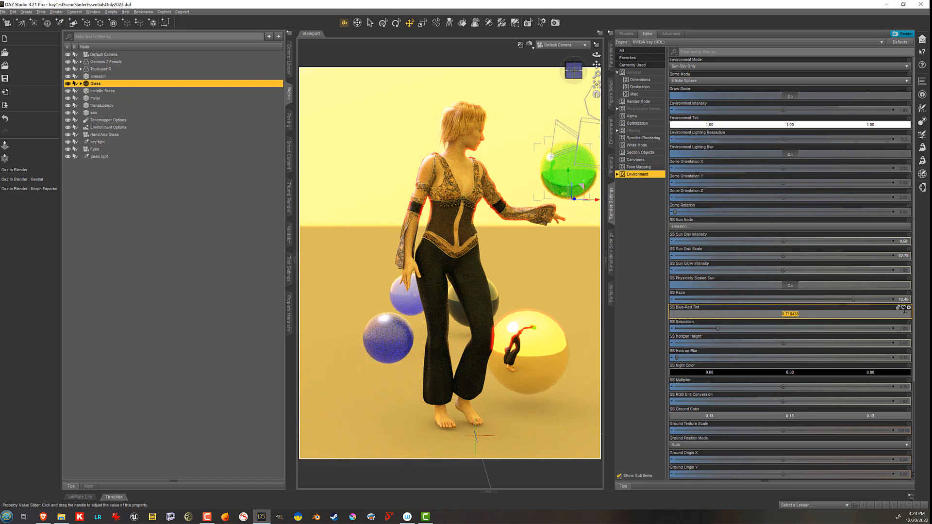
type("0")
key("Return")
left_click(902, 301)
type("0")
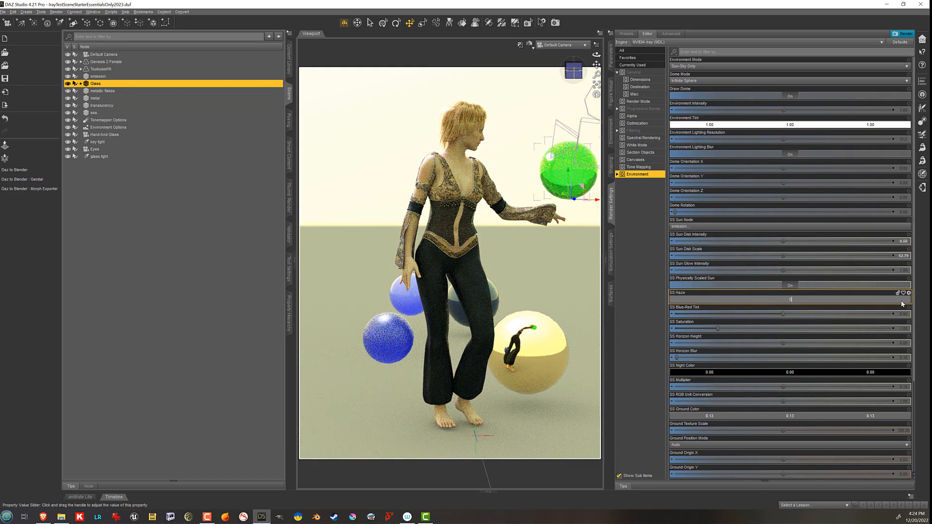
key("Return")
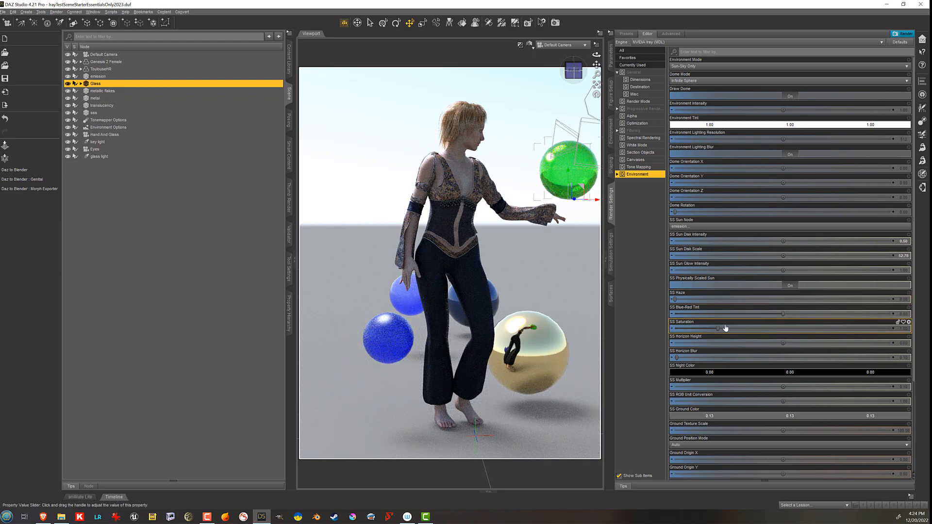
- Try raising SS Saturation to about 4.2, and undo the change
left_click_drag(744, 328, 845, 328)
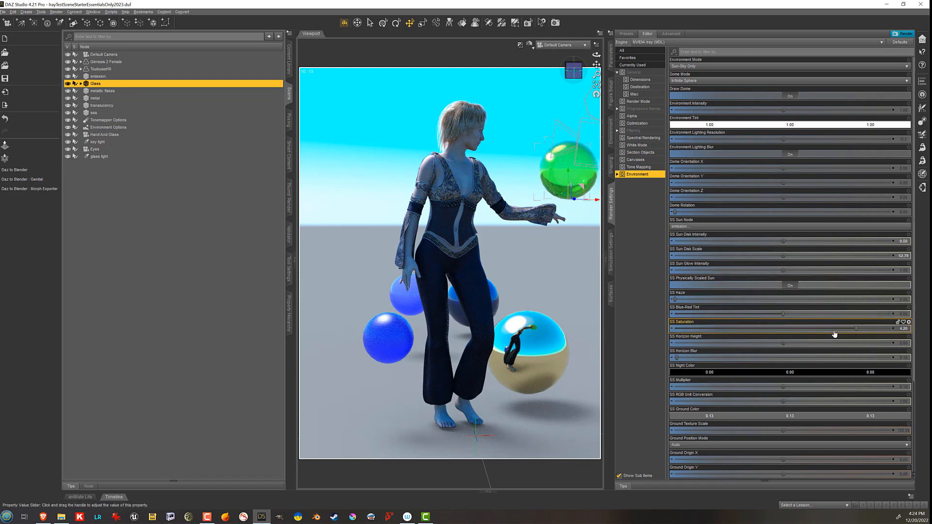
key("ctrl+z")
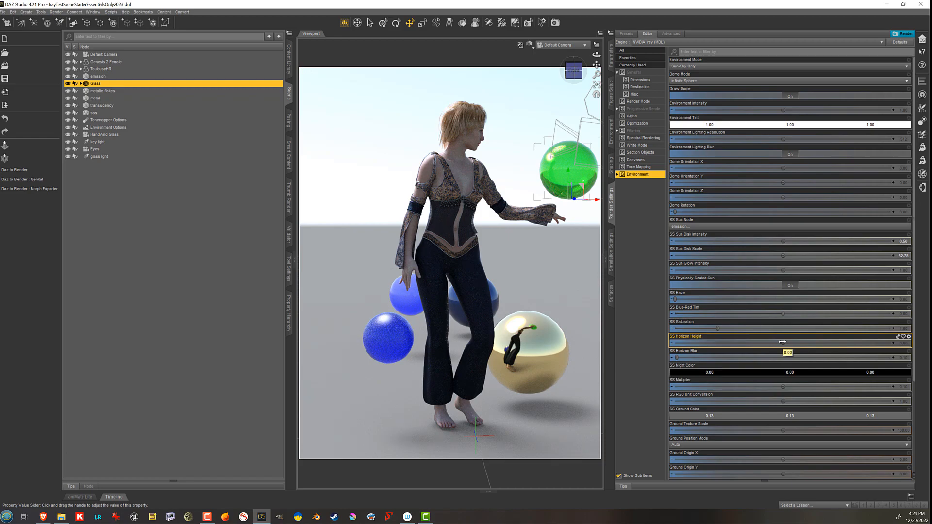
- Lower SS Horizon Height to about -0.63 and raise SS Horizon Blur to about 1.4
left_click_drag(782, 341, 758, 342)
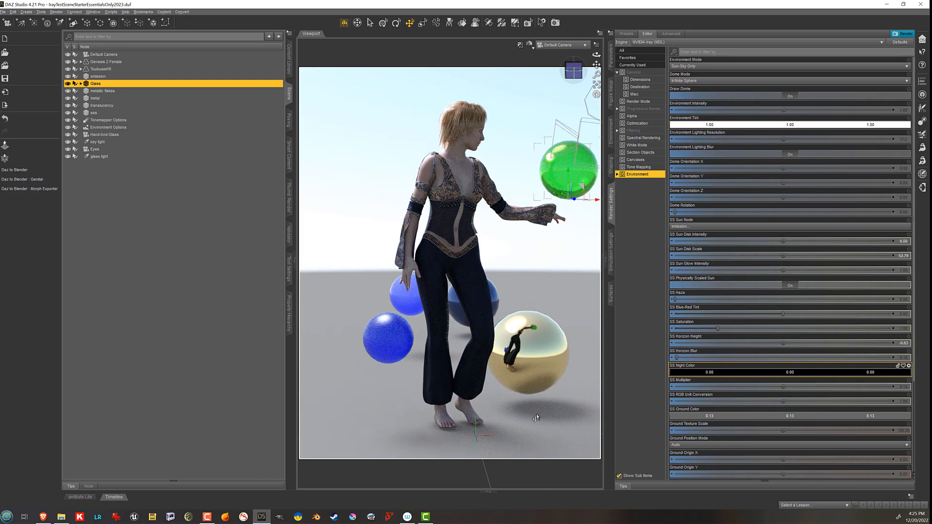
scroll(760, 319, "down", 3)
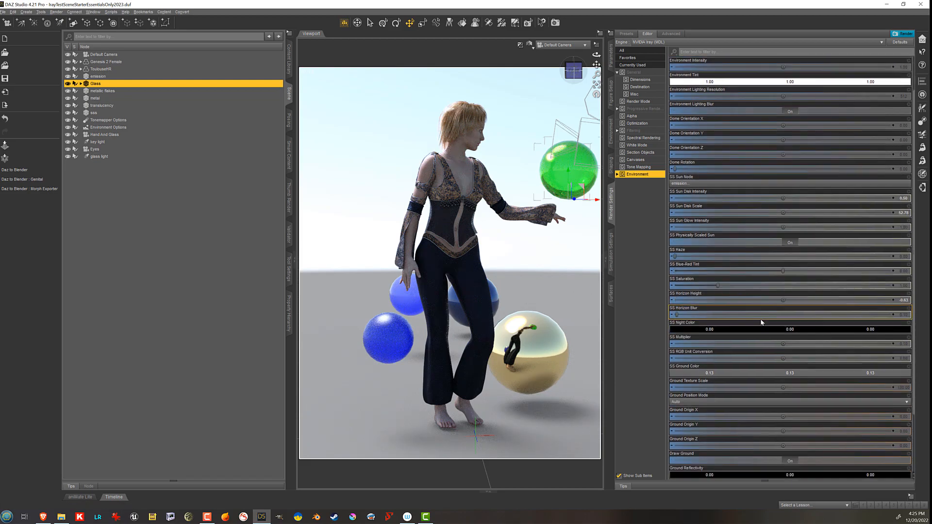
scroll(766, 313, "down", 3)
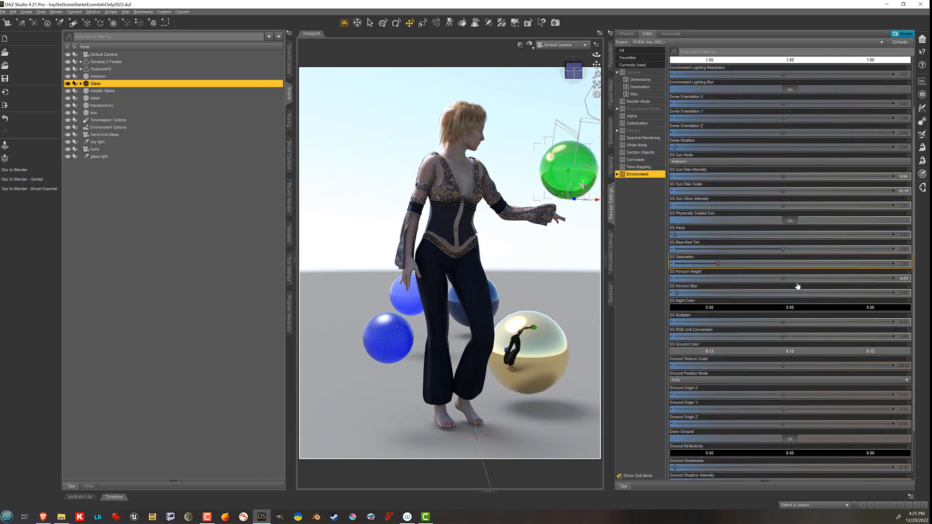
left_click_drag(678, 270, 706, 271)
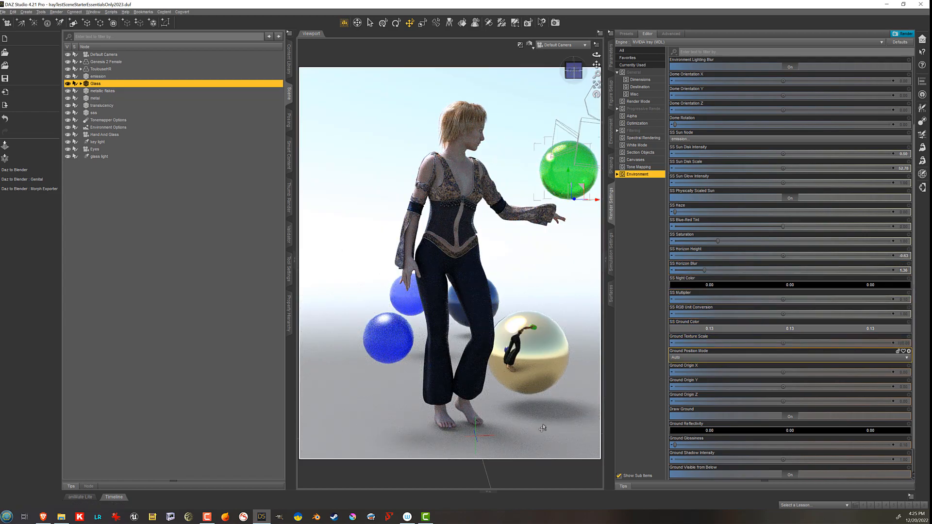
- Set the SS Ground Color to a saturated dark blue of 0.0037, 0.0002, 0.13
left_click(749, 330)
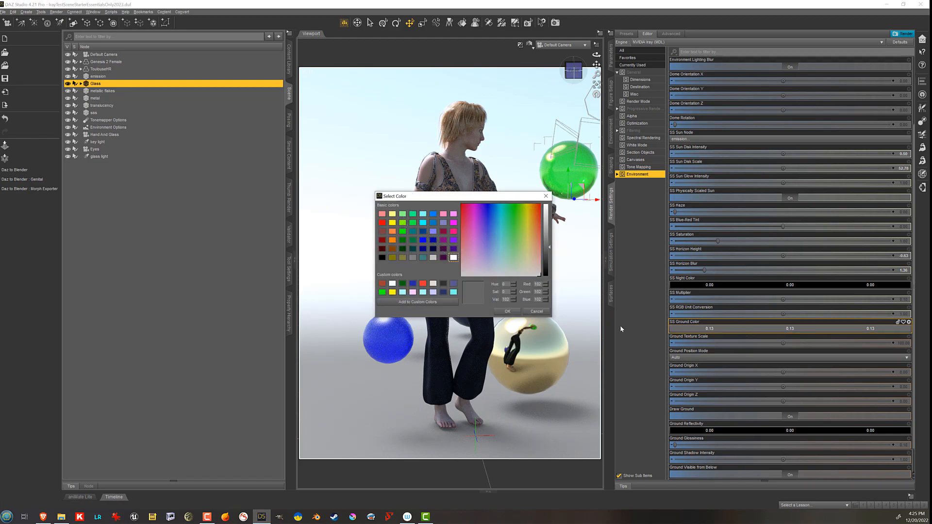
left_click(485, 208)
left_click(503, 312)
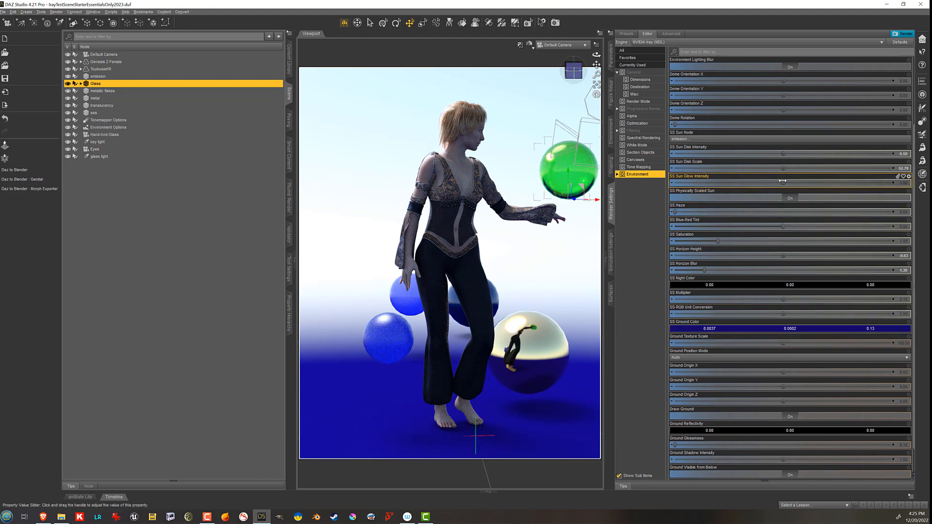
- Try rotating the dome to a Dome Orientation Z of about 33, and undo the change
scroll(783, 181, "up", 6)
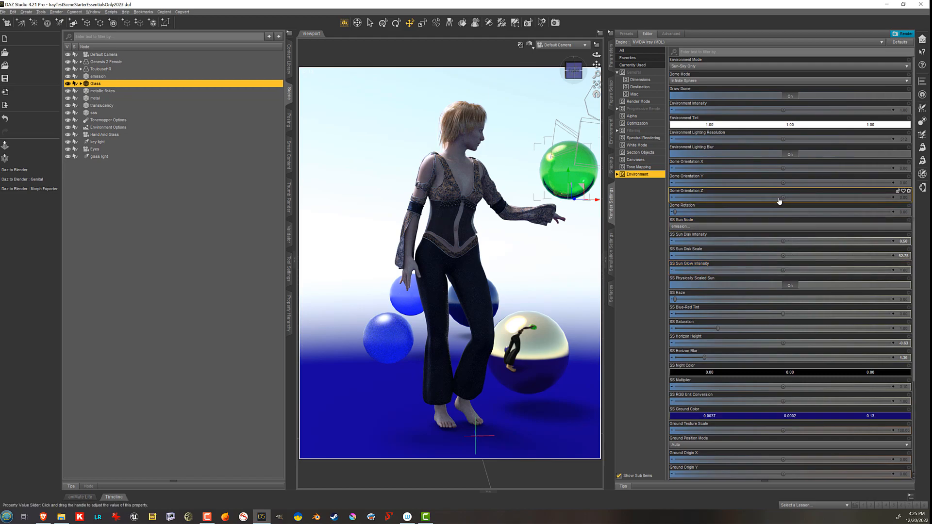
left_click_drag(783, 197, 874, 197)
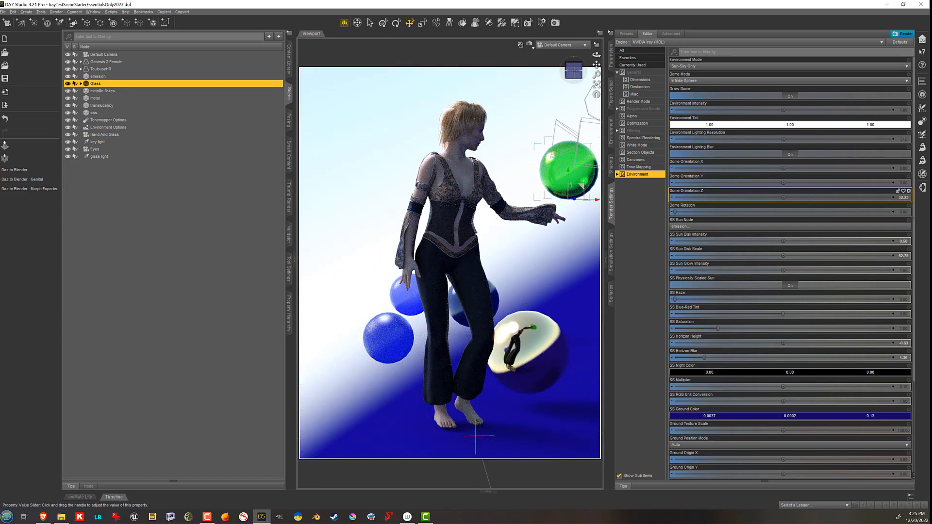
key("ctrl+z")
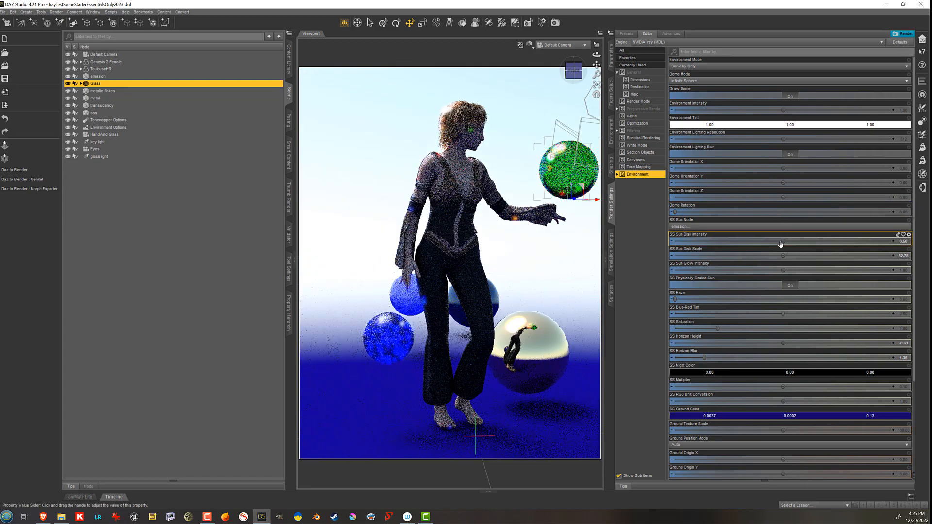
- Undo the blue SS Ground Color and set it to a green of 0.025, 0.13, 0.021
key("ctrl+z")
scroll(785, 251, "down", 4)
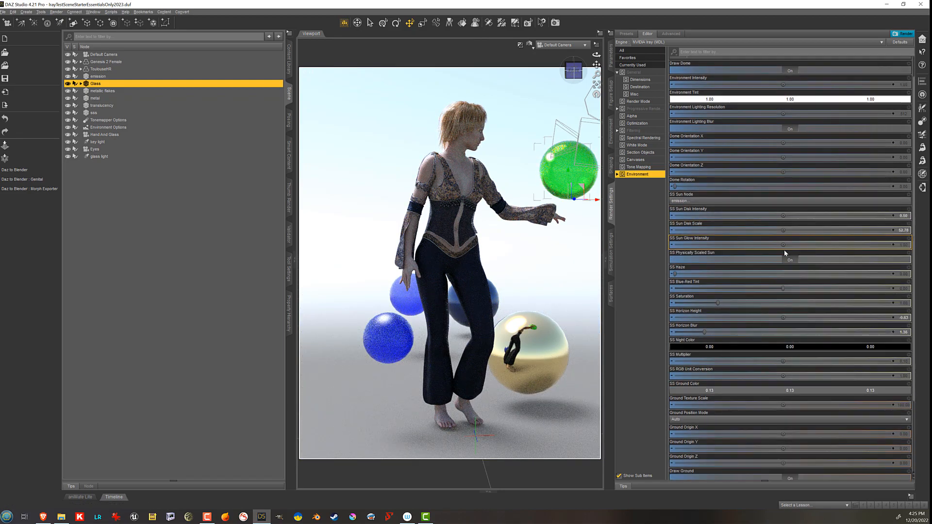
left_click(743, 299)
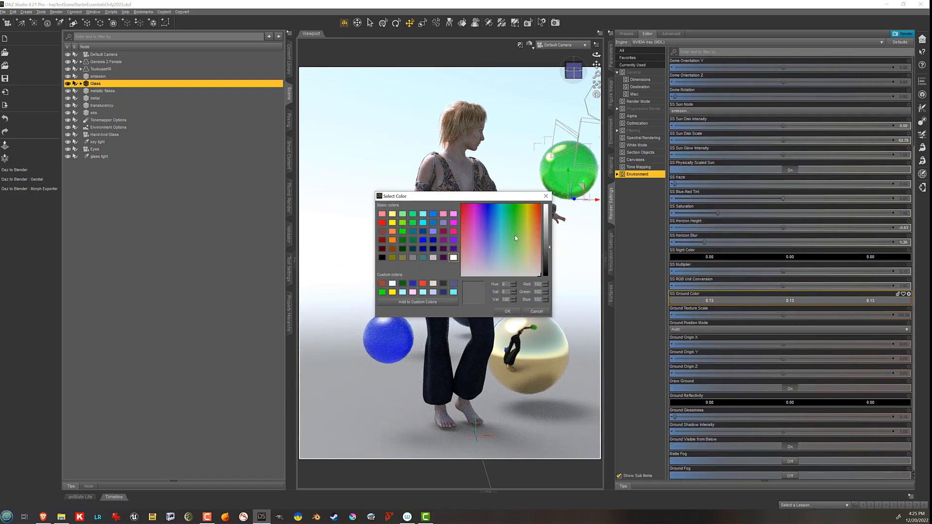
left_click(515, 235)
left_click(506, 310)
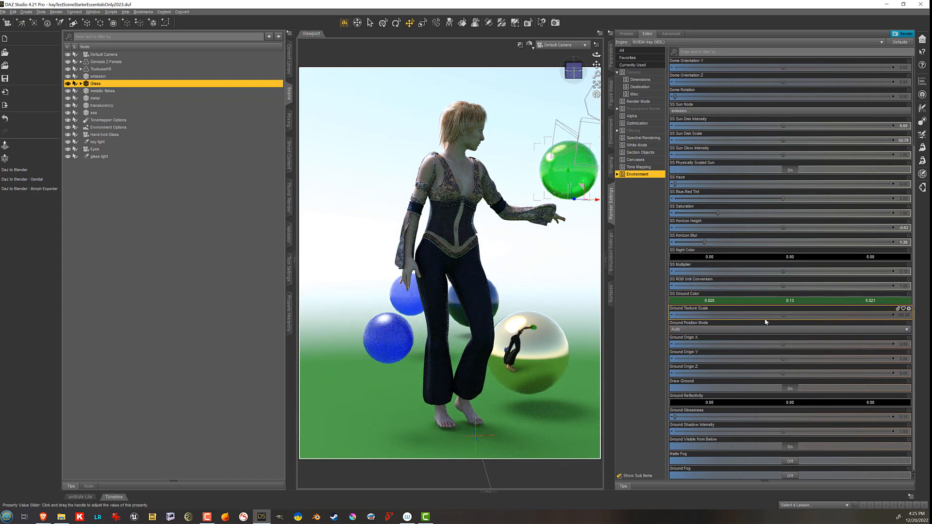
- Try a larger Ground Texture Scale, and undo the change
left_click_drag(781, 315, 839, 315)
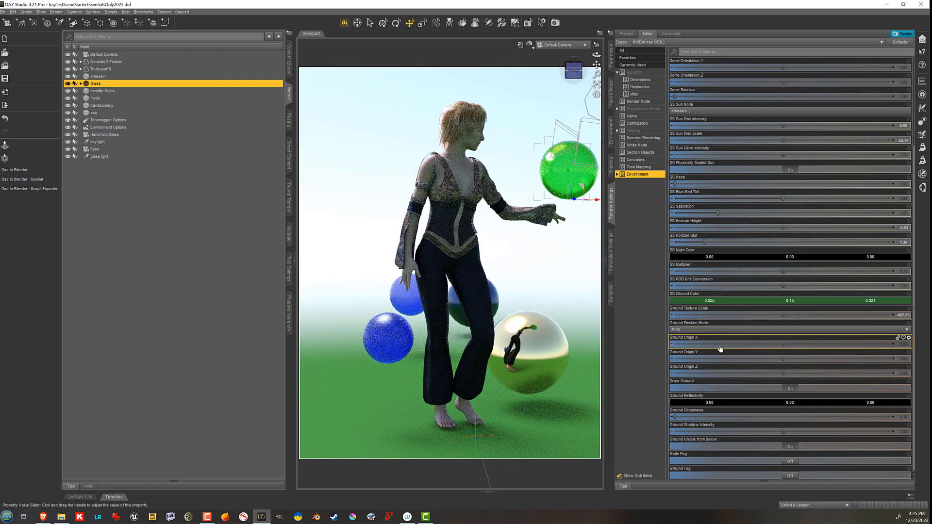
key("ctrl+z")
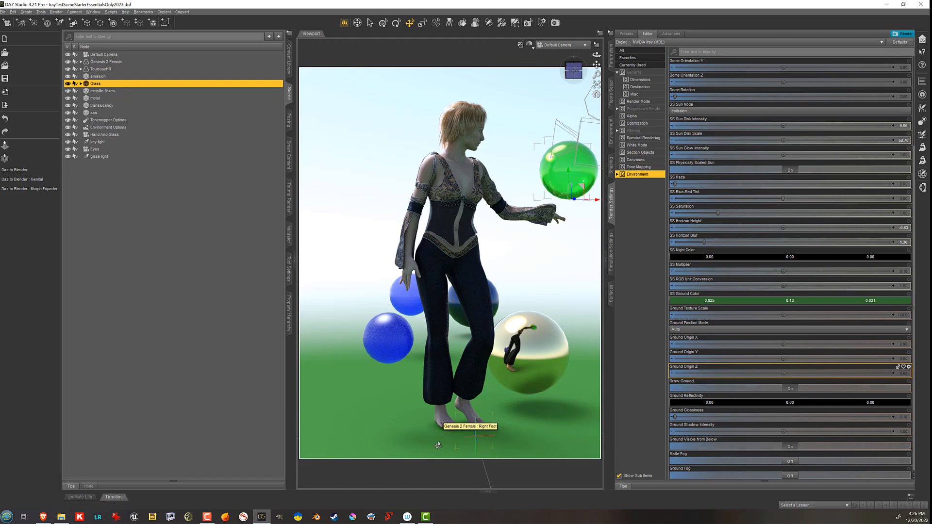
- With nothing selected in the scene, switch Ground Position Mode to Manual and set Ground Origin Y to 1
left_click(549, 441)
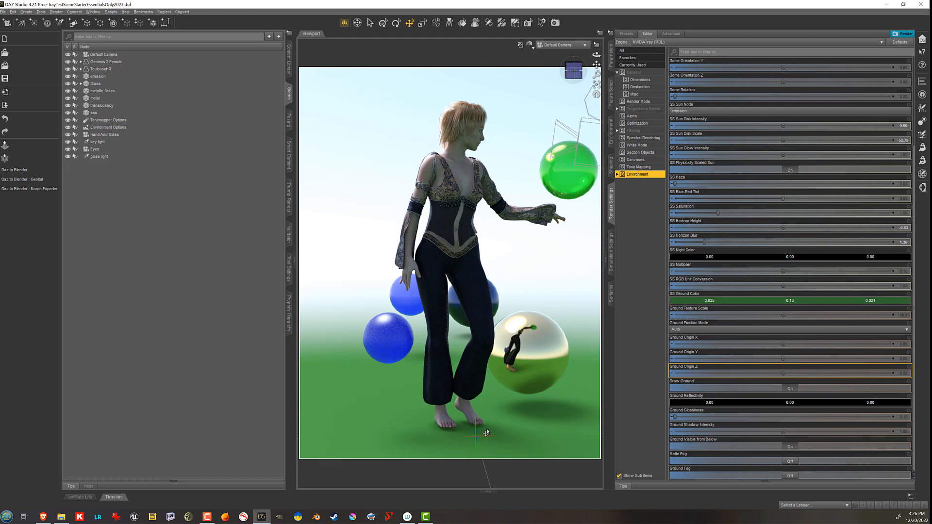
left_click(737, 332)
left_click(680, 346)
left_click(906, 362)
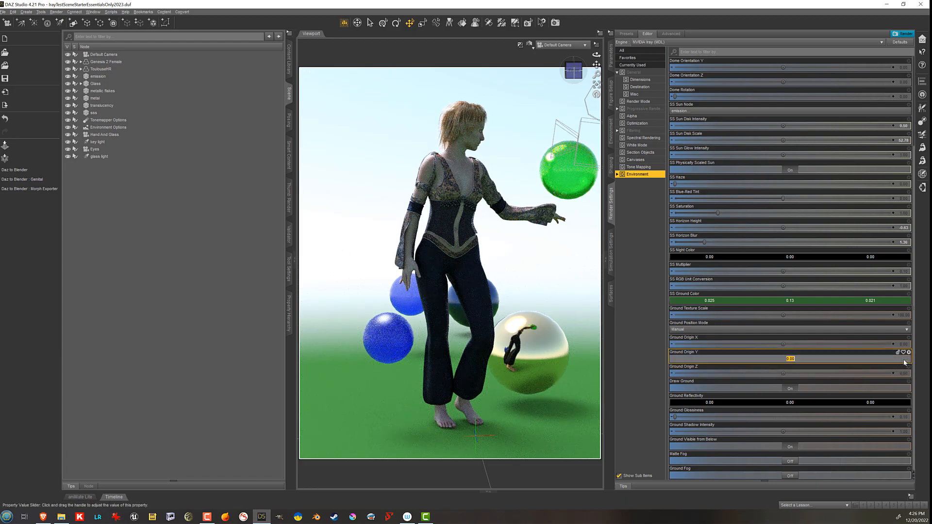
type("1")
key("Return")
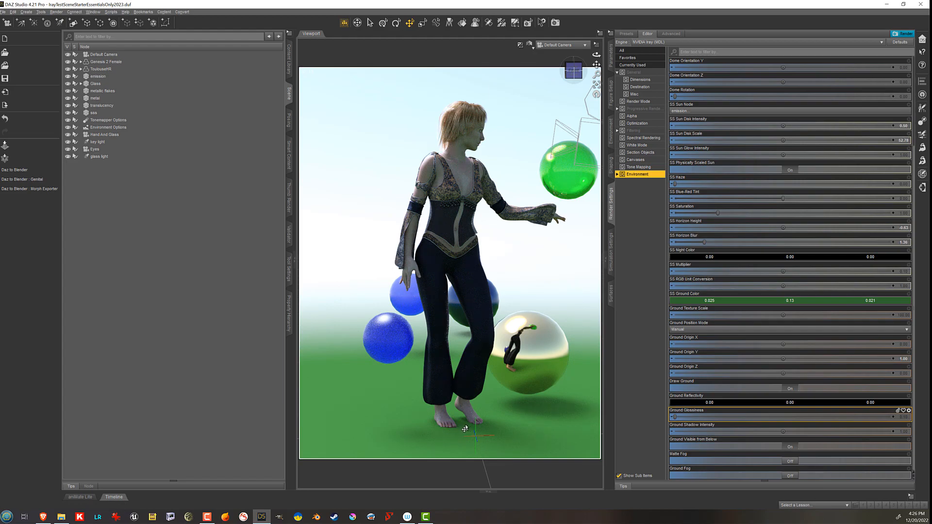
- Try a Ground Origin Y of 2, and set it back to 1
left_click(908, 359)
type("2")
key("Return")
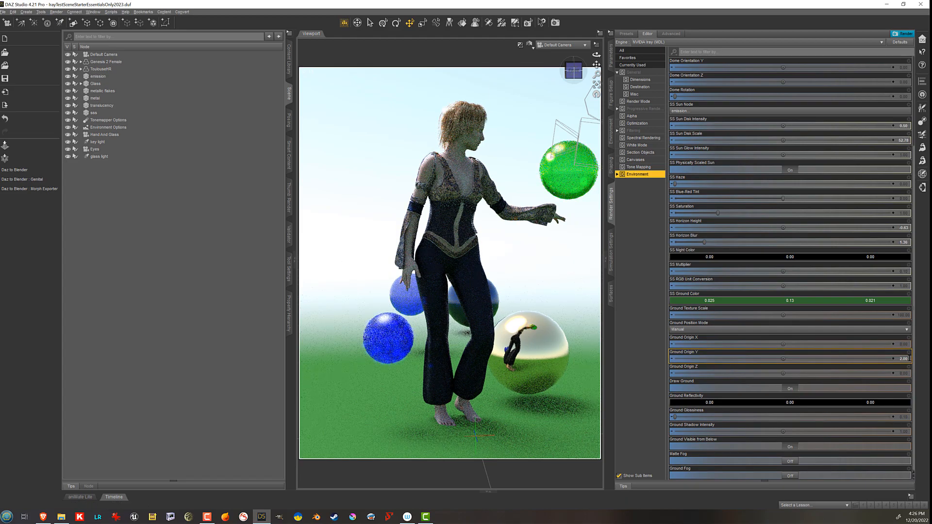
left_click(906, 360)
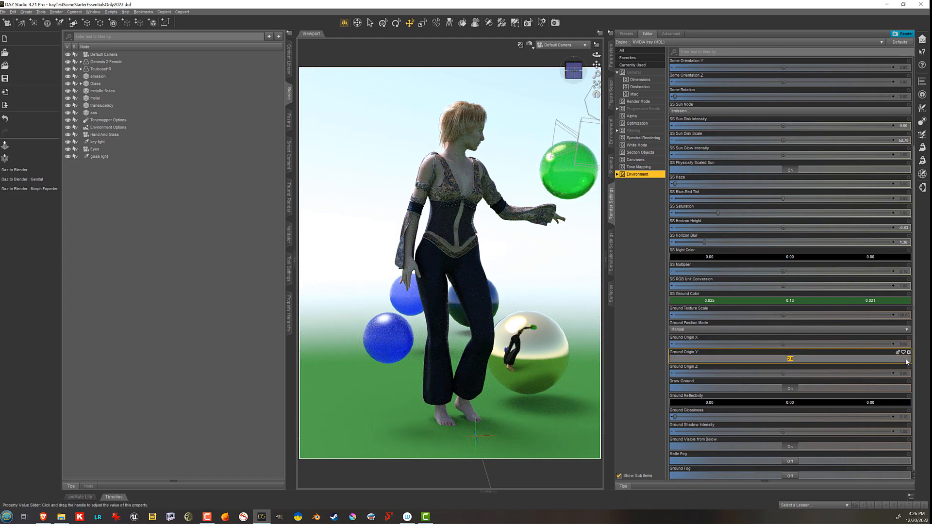
type("1")
key("Return")
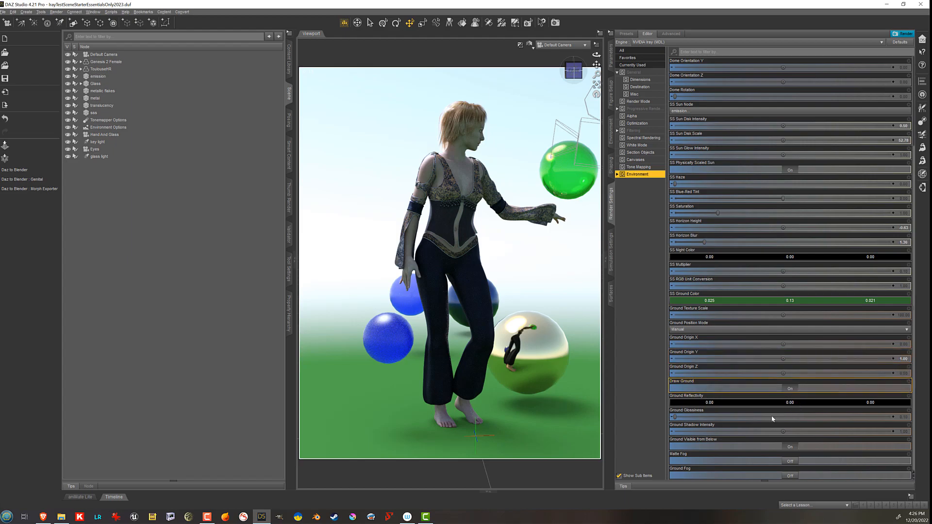
- Try a blue Ground Reflectivity of 0.018, 0.056, 0.42, and undo the change
left_click(764, 402)
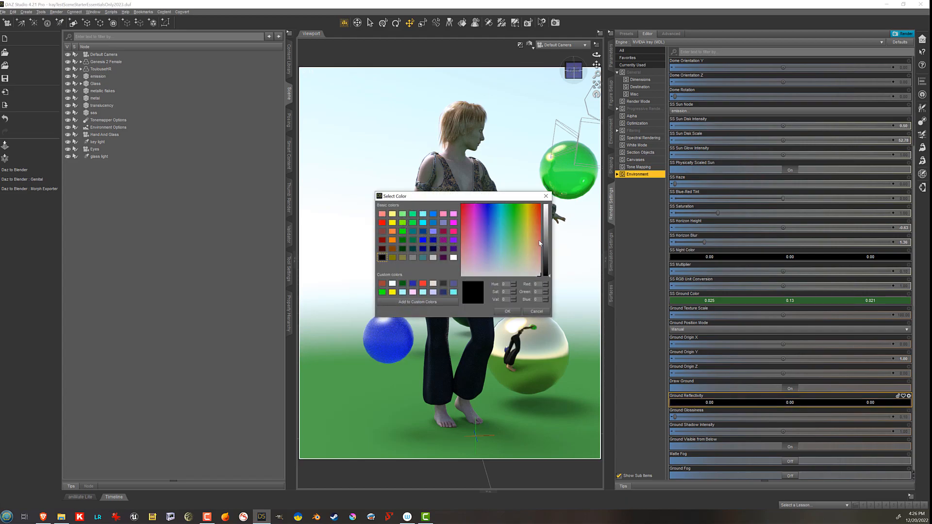
left_click(549, 230)
left_click(491, 222)
left_click(507, 311)
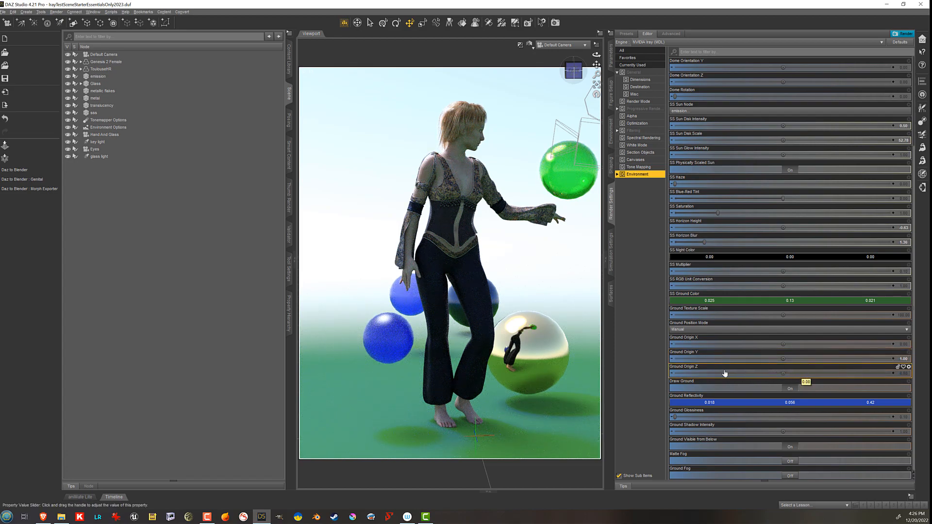
key("ctrl+z")
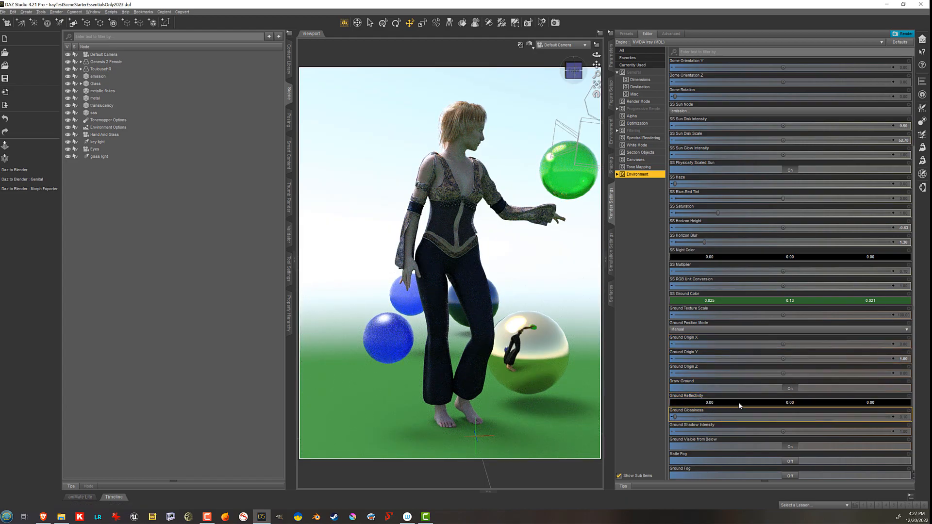
- Try a very high Ground Glossiness with an orange Ground Reflectivity of 0.65, 0.11, 0.024, then undo the color and lower the glossiness to 0
left_click_drag(716, 416, 830, 412)
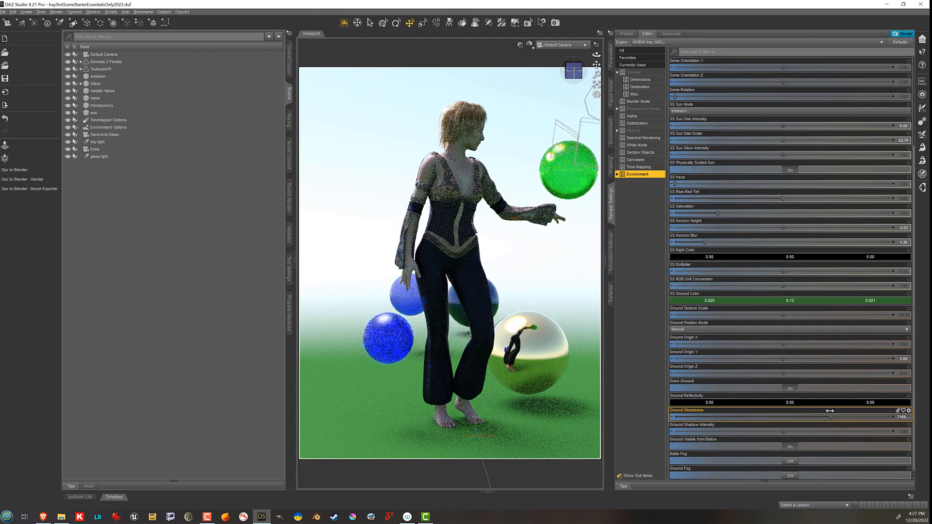
left_click(761, 403)
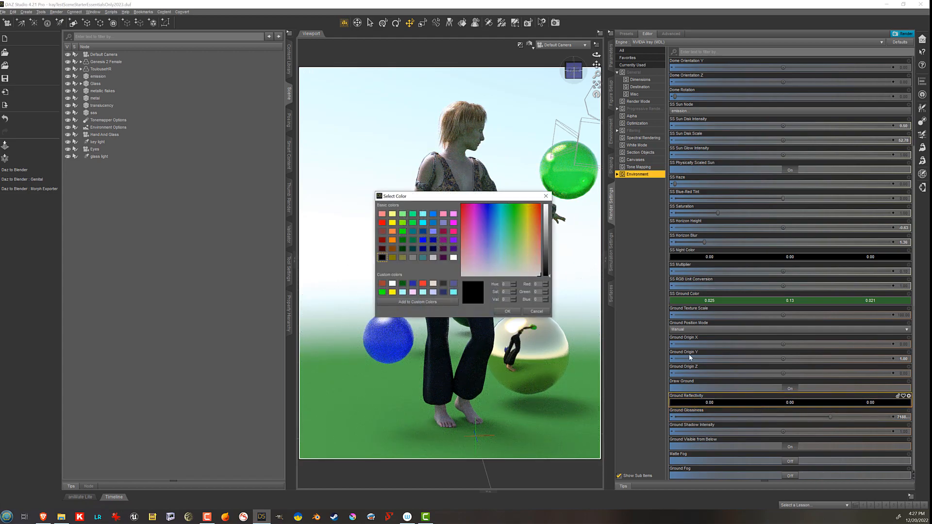
left_click_drag(527, 229, 488, 219)
left_click(539, 226)
left_click(548, 219)
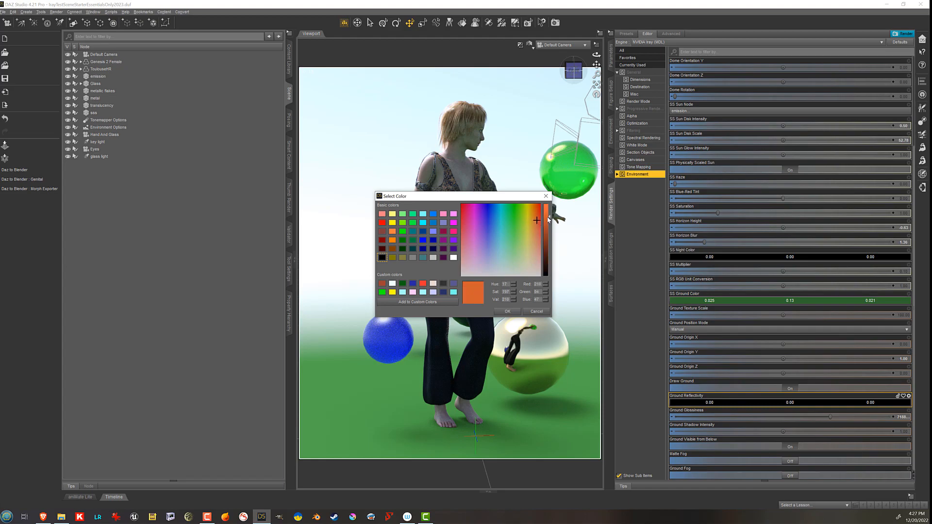
left_click(507, 312)
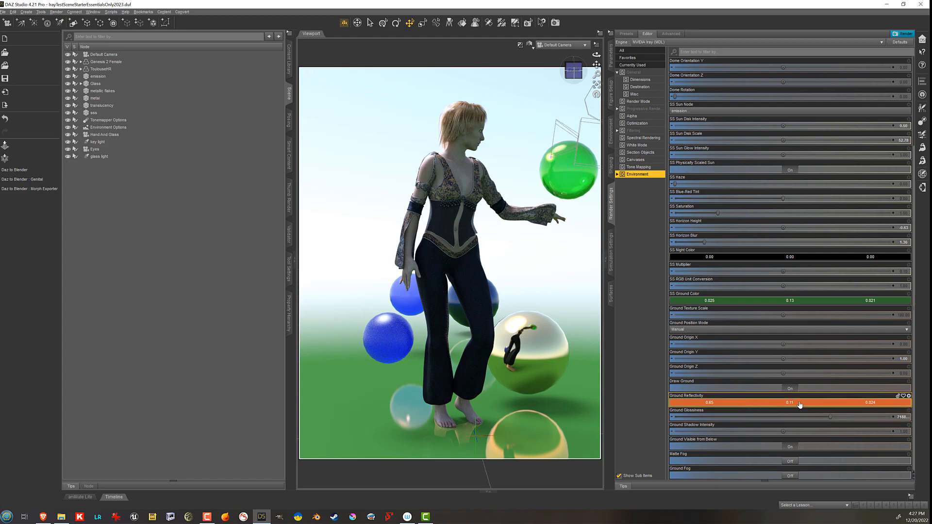
key("ctrl+z")
left_click_drag(821, 418, 675, 418)
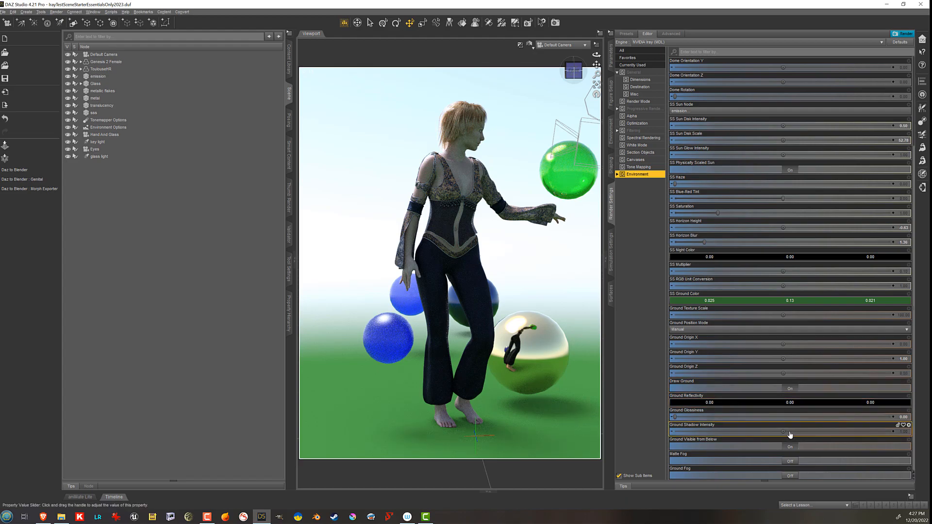
- Try Ground Shadow Intensity at about 14 and at 0.2, and reset it and Ground Glossiness to their defaults
left_click_drag(783, 432, 831, 431)
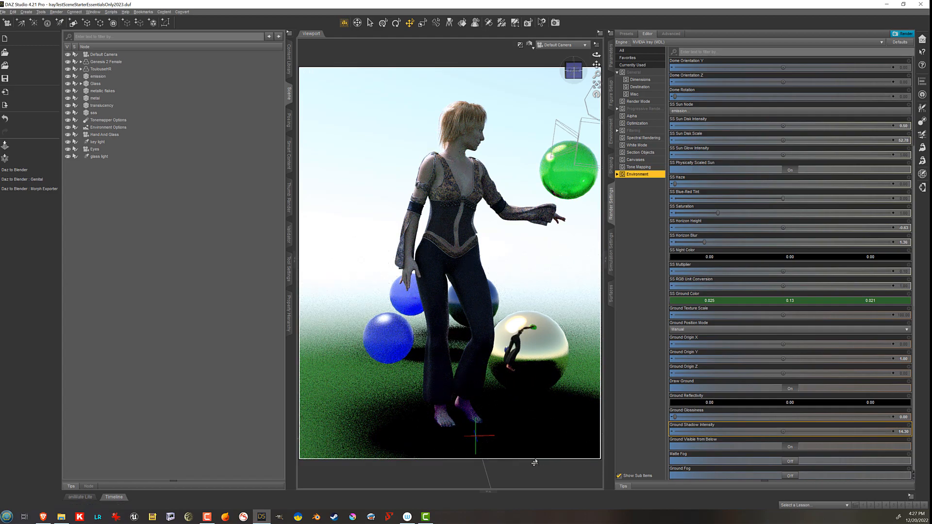
left_click(908, 433)
type("0.2")
key("Return")
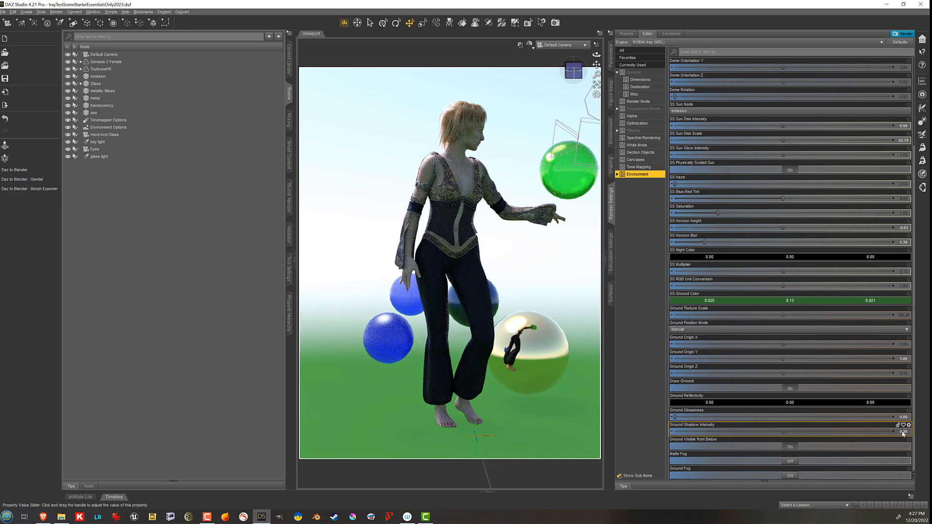
left_click(844, 419, "alt")
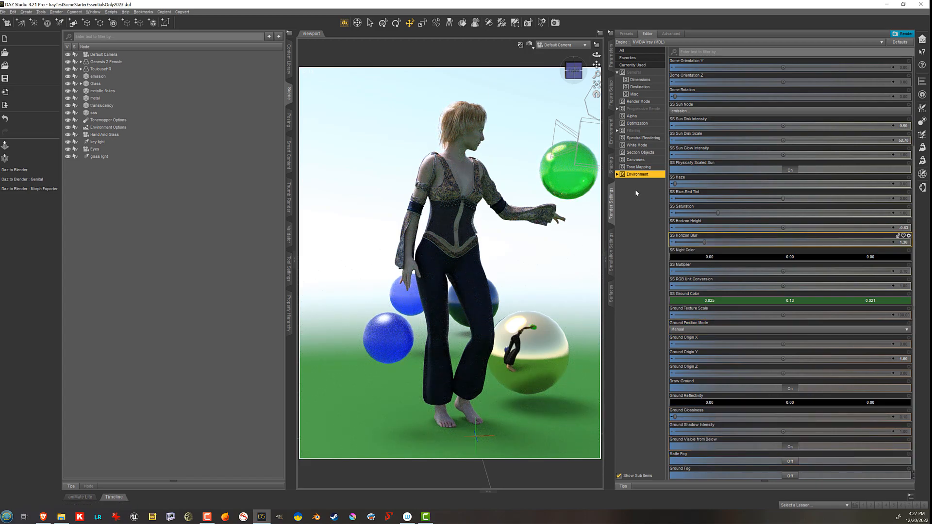
- Try turning off Ground Visible from Below while viewing the scene from underneath, turn it back on, and return the view above ground
mouse_move(597, 55)
left_mouse_down()
mouse_move(595, 34)
mouse_move(594, 55)
left_mouse_up()
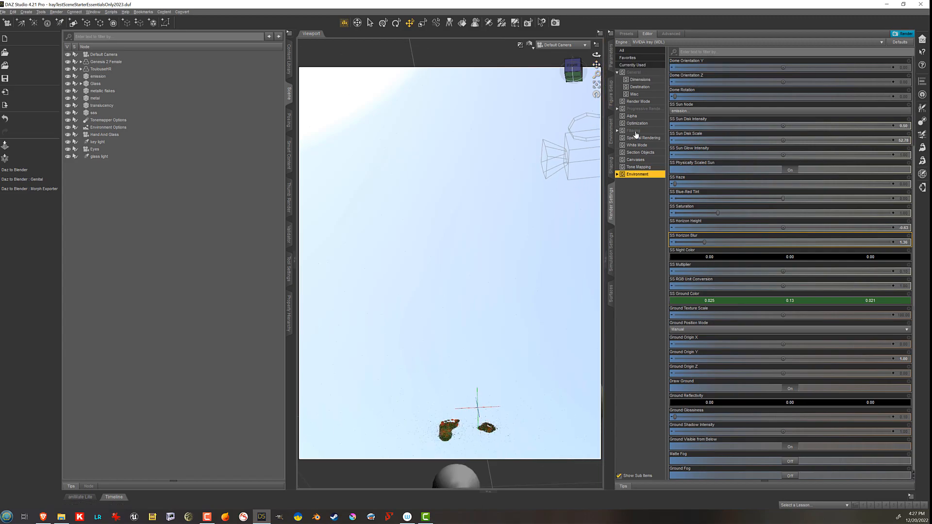
left_click(790, 448)
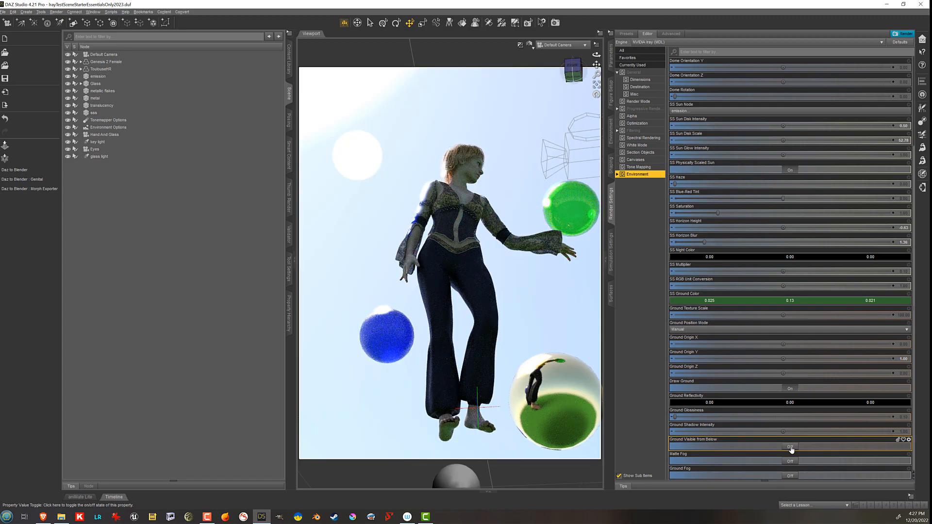
left_click(791, 448)
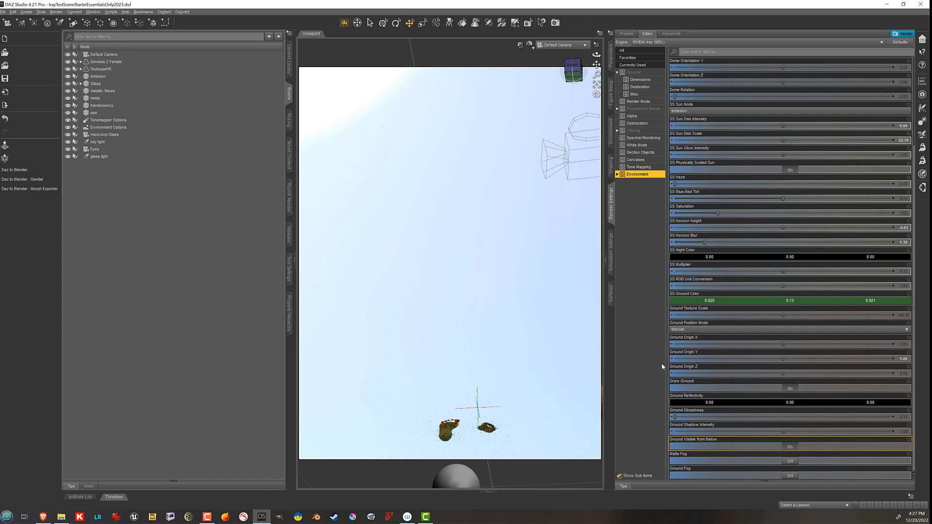
mouse_move(596, 56)
left_mouse_down()
mouse_move(597, 84)
mouse_move(596, 65)
mouse_move(544, 79)
left_mouse_up()
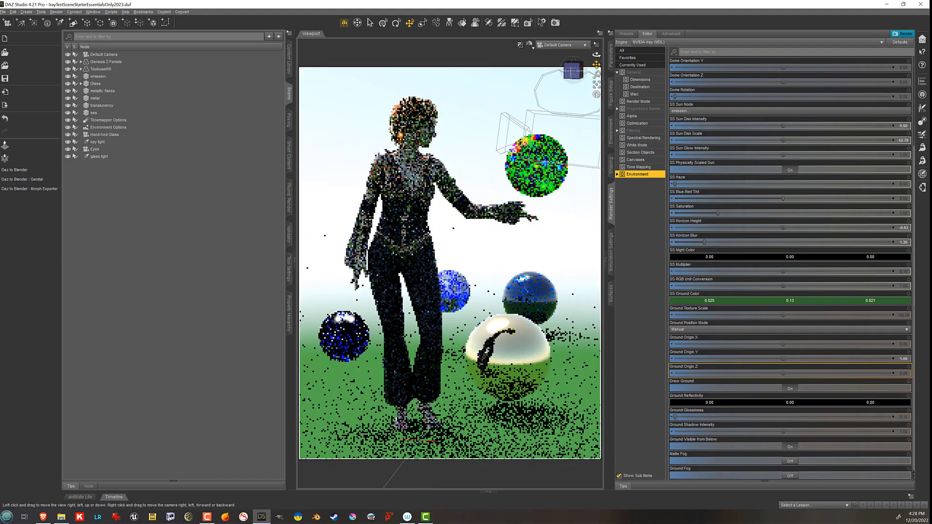
left_click_drag(596, 55, 601, 59)
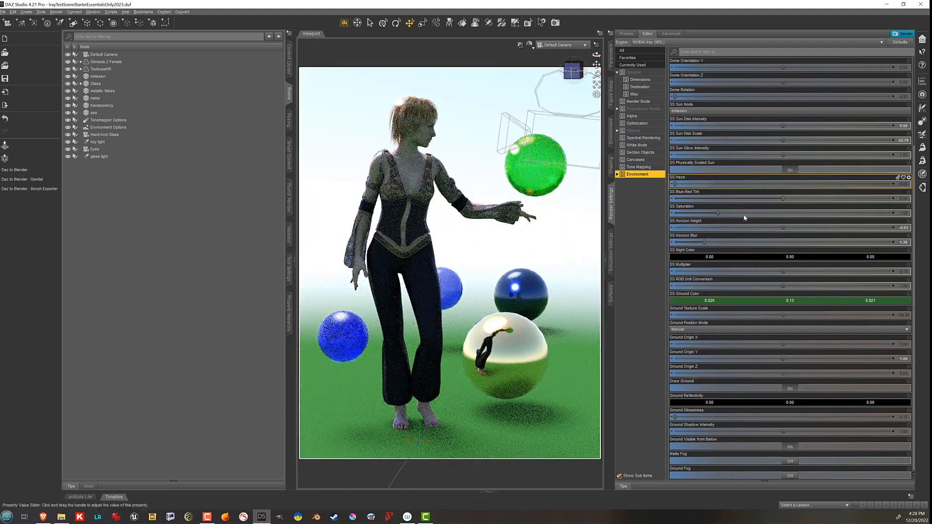
- Turn on Matte Fog and set Matte Fog Visibility to 50 m
left_click(792, 461)
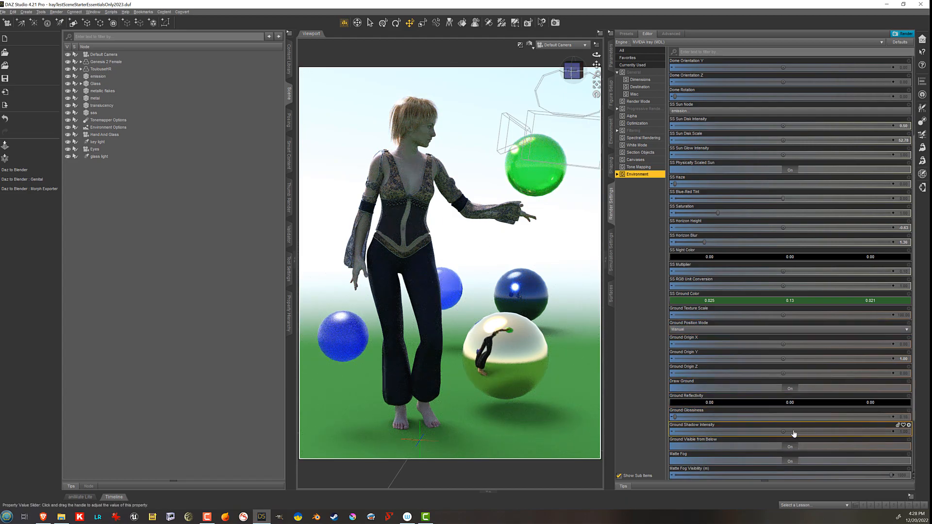
mouse_move(781, 432)
scroll(884, 444, "down", 1)
scroll(884, 444, "down", 3)
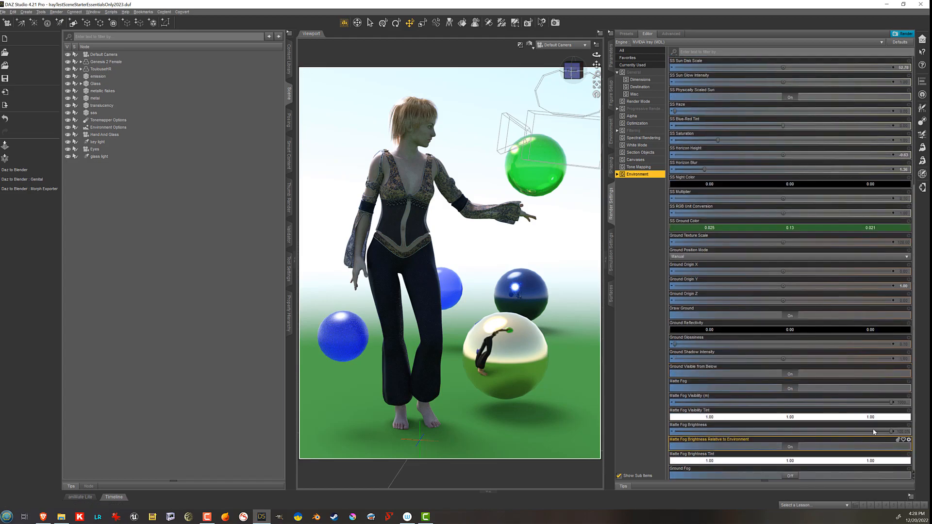
left_click(903, 403)
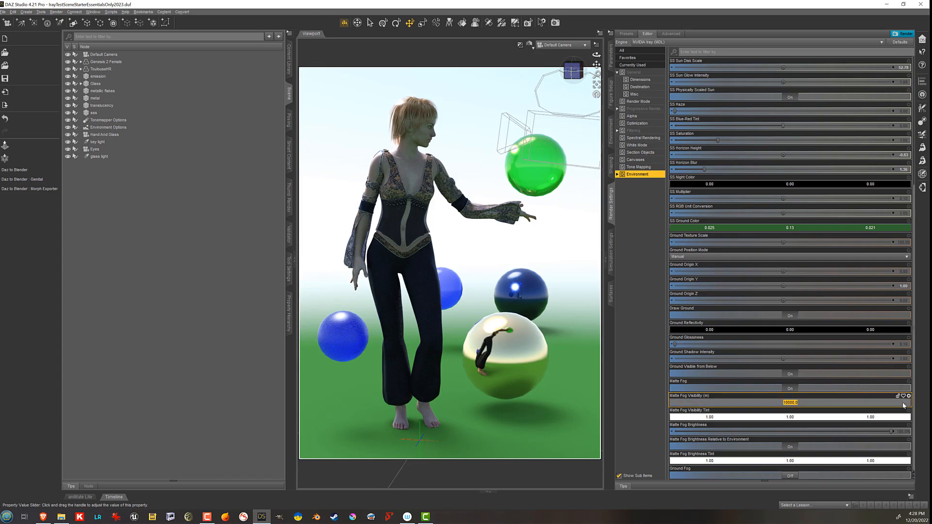
type("50")
key("Return")
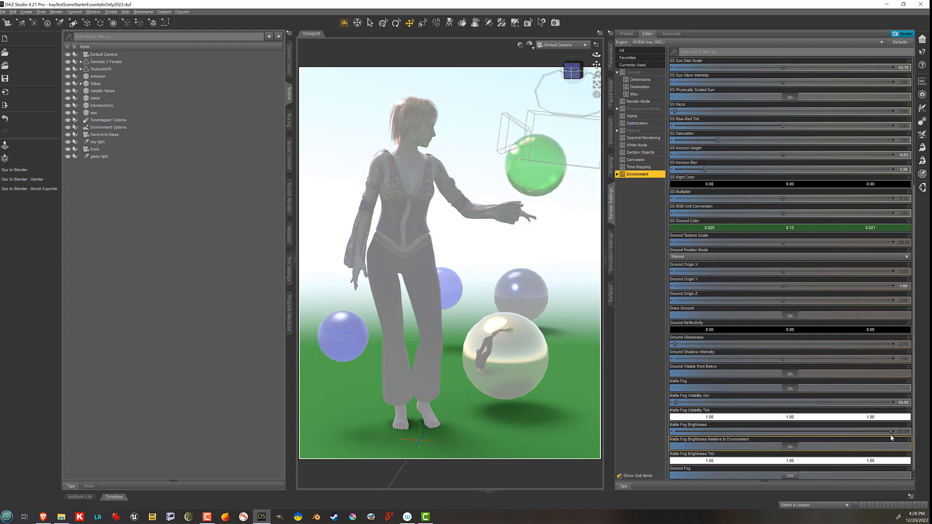
- Try Matte Fog Visibility at 150 m and at 250 m
left_click(907, 403)
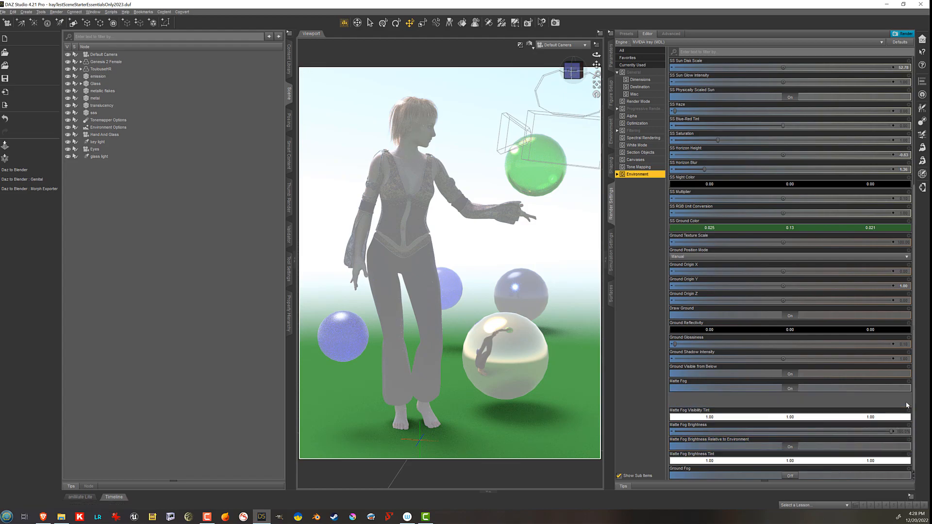
type("150")
key("Return")
left_click(906, 403)
type("5")
type("50")
key("Return")
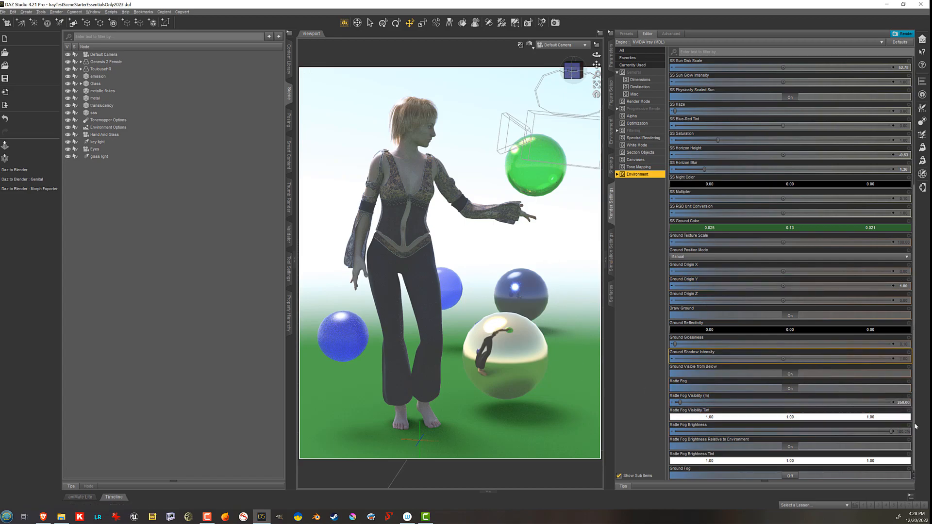
- Try a blue Matte Fog Visibility Tint with Matte Fog Brightness lowered to about 24%, and undo both changes
left_click(745, 418)
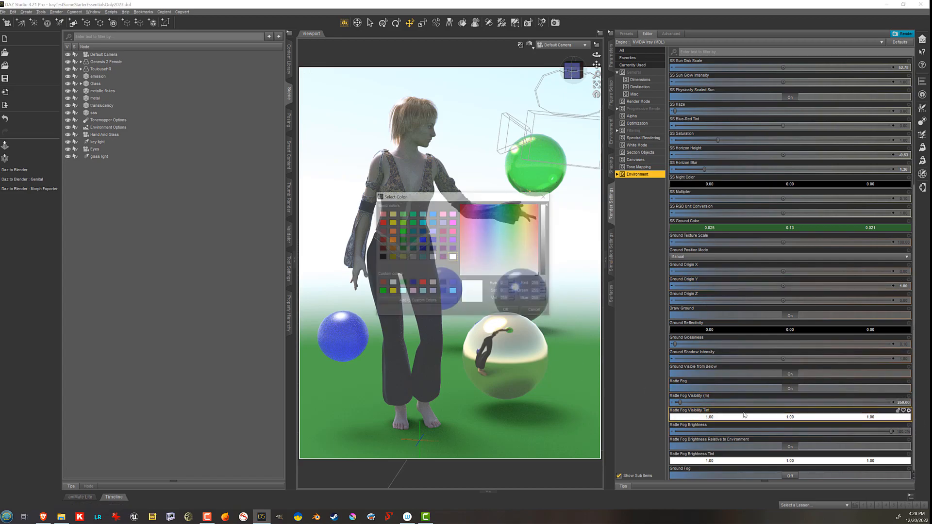
left_click(487, 229)
left_click(507, 311)
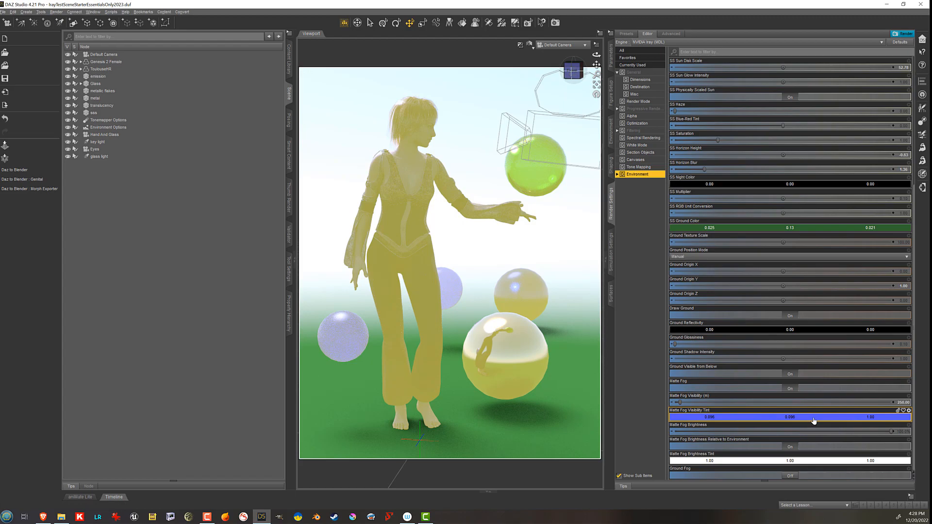
left_click_drag(879, 433, 806, 432)
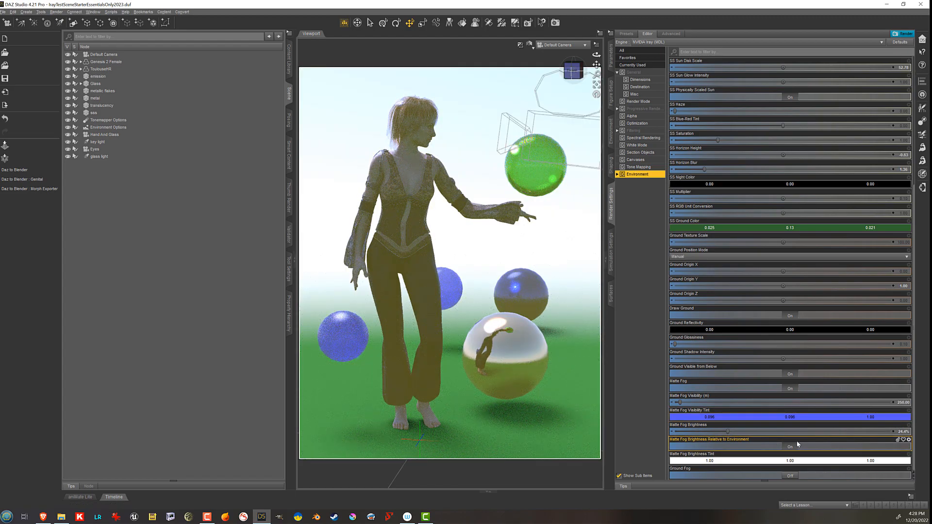
key("ctrl+z")
key("ctrl+z")
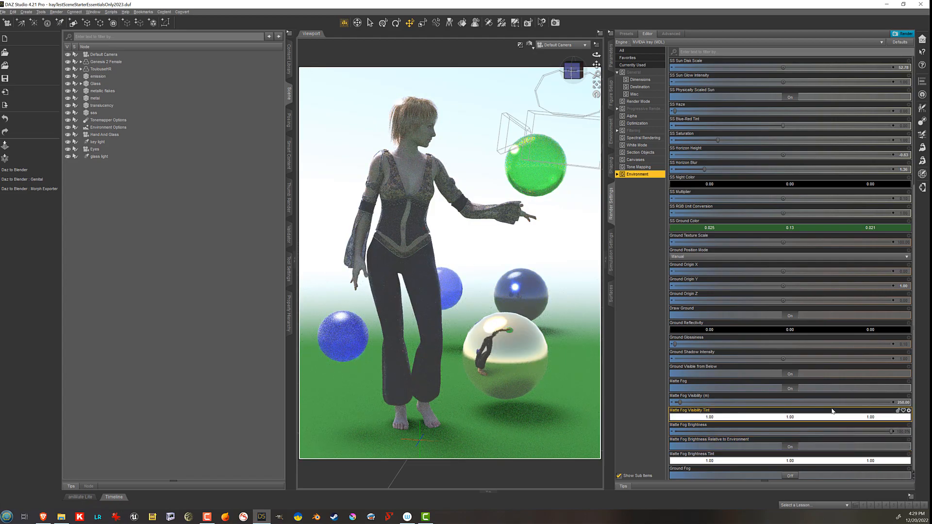
- Reset Matte Fog Visibility to its default and turn off Matte Fog Brightness Relative to Environment, testing the toggle alongside the Matte Fog Brightness
left_click(816, 403, "alt")
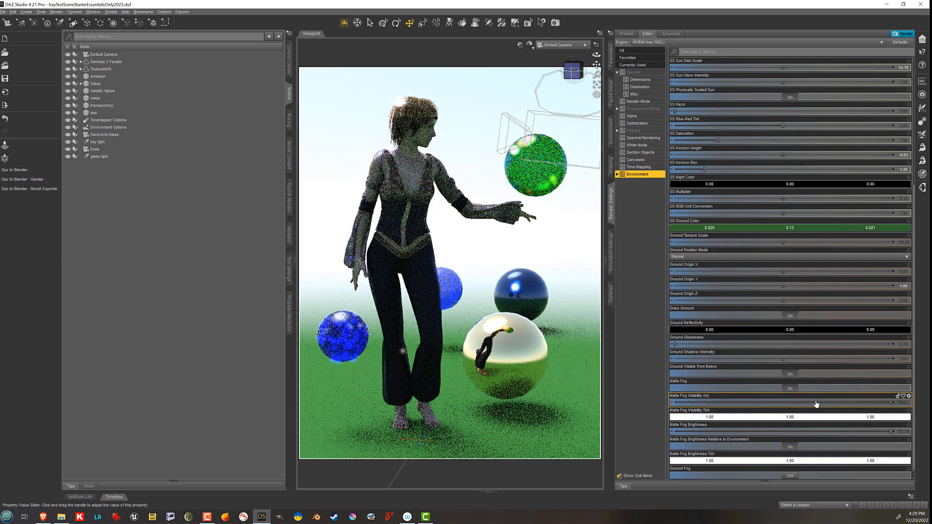
left_click(792, 388)
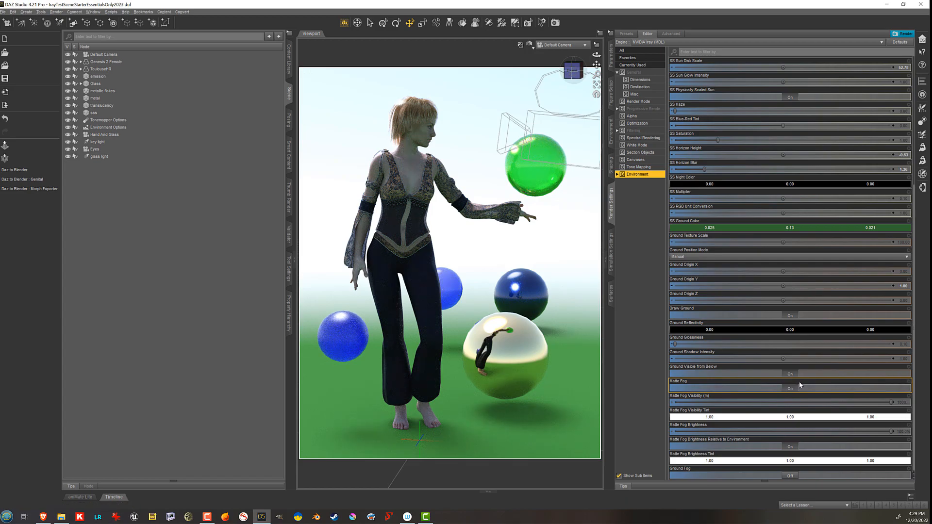
left_click(792, 447)
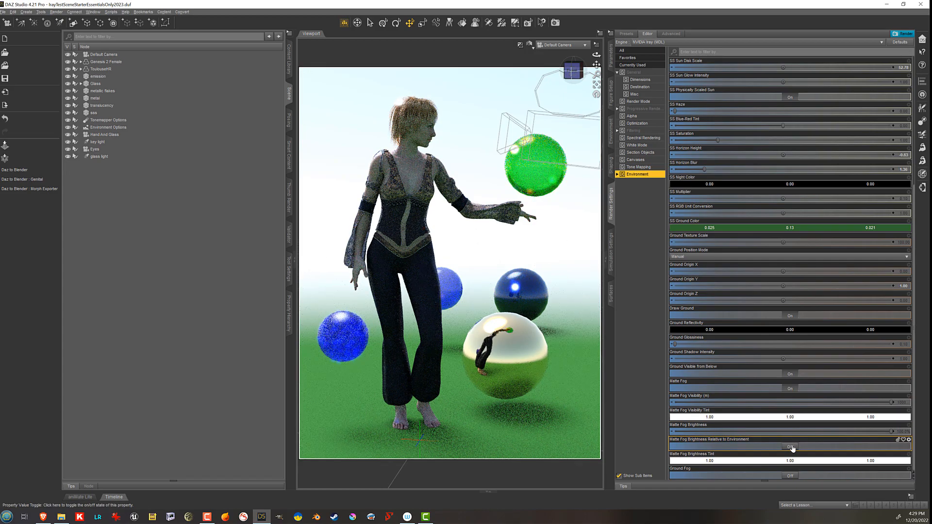
left_click(792, 447)
left_click(792, 447)
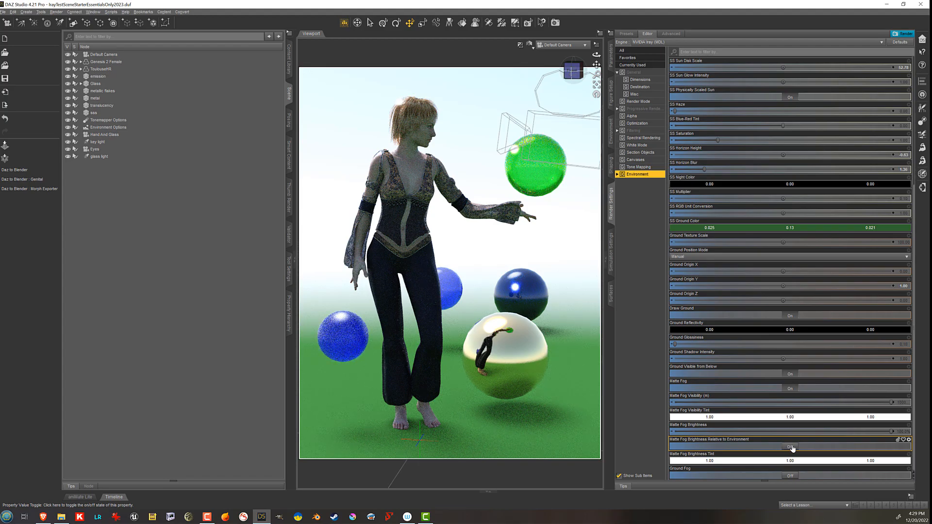
left_click(788, 432)
left_click(792, 447)
left_click(792, 447)
left_click(809, 432)
left_click_drag(808, 432, 926, 428)
- Try a bright green Matte Fog Brightness Tint with a changed Matte Fog Brightness, and undo both changes
left_click(772, 462)
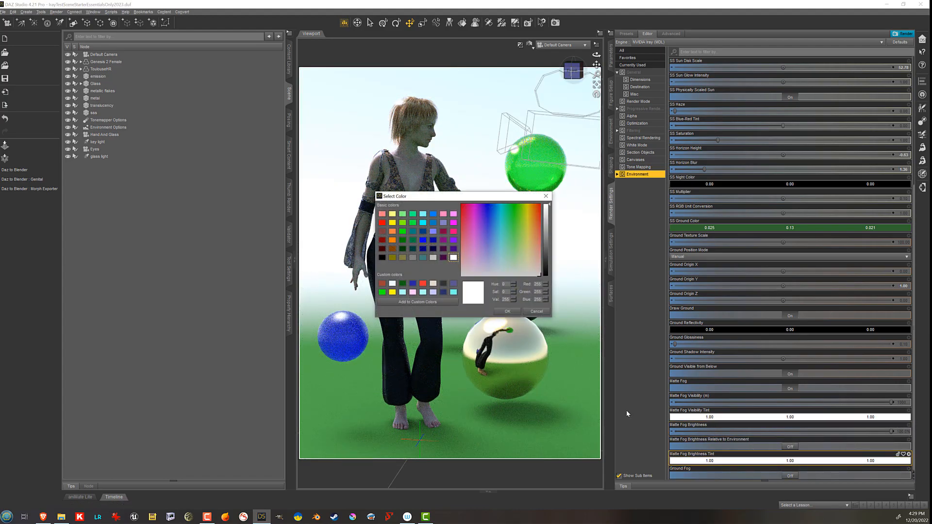
left_click(515, 205)
left_click(508, 311)
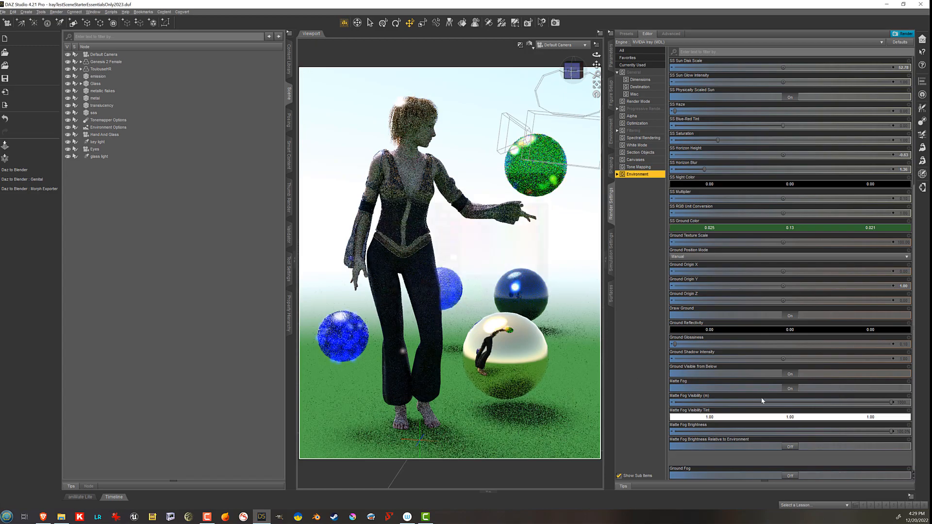
left_click_drag(866, 433, 855, 430)
key("ctrl+z")
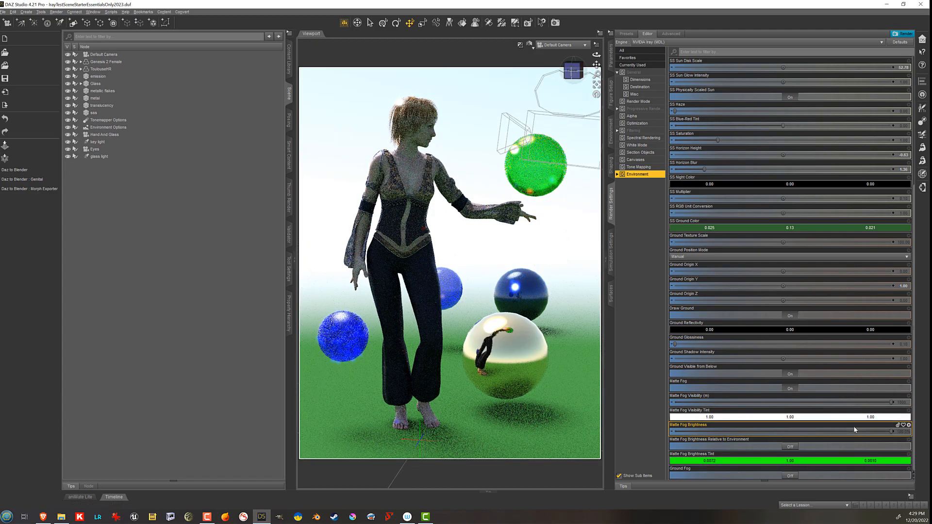
key("ctrl+z")
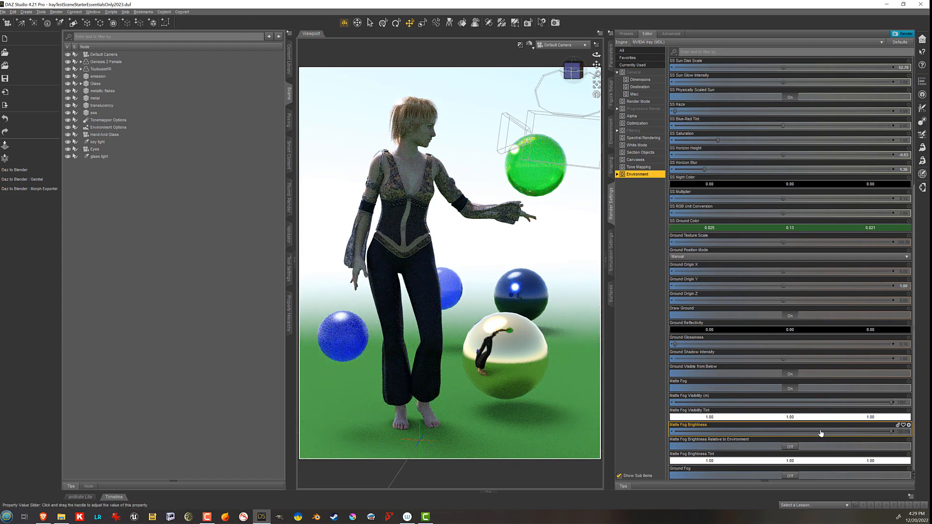
- Turn off Matte Fog and turn on Ground Fog
left_click(791, 389)
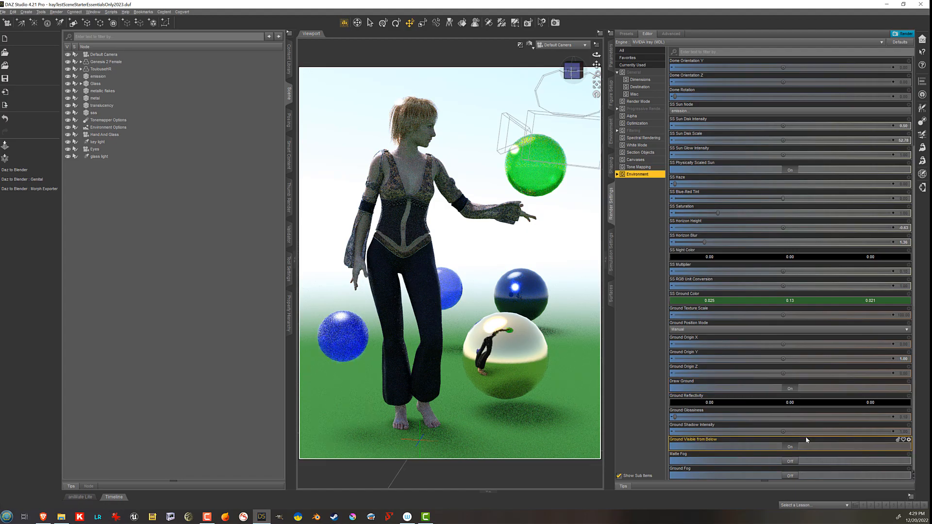
left_click(791, 476)
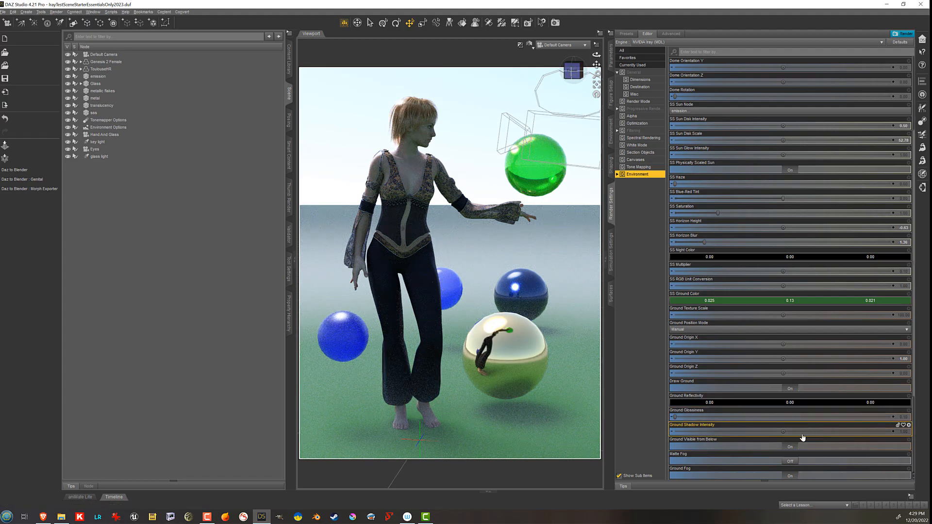
- Try a deep blue Ground Fog Albedo, and replace it with pure white
scroll(799, 455, "down", 3)
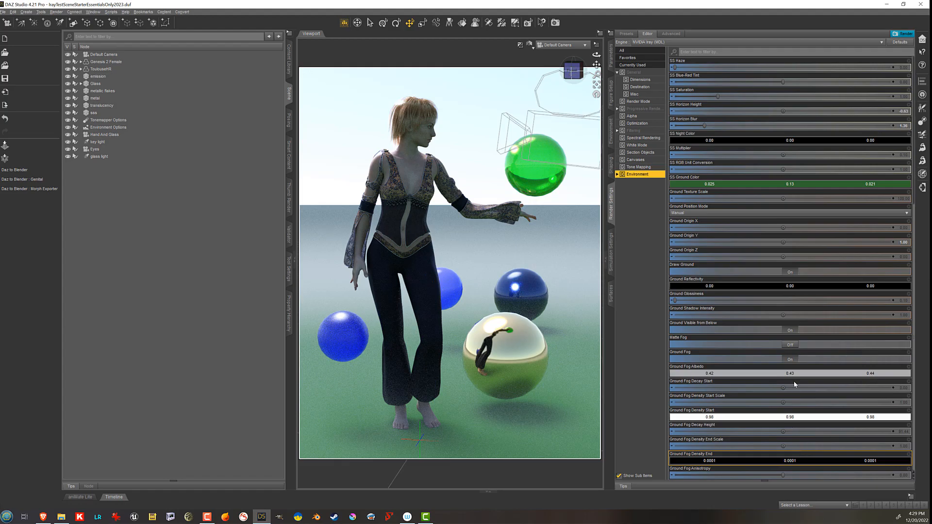
left_click(754, 375)
left_click(491, 211)
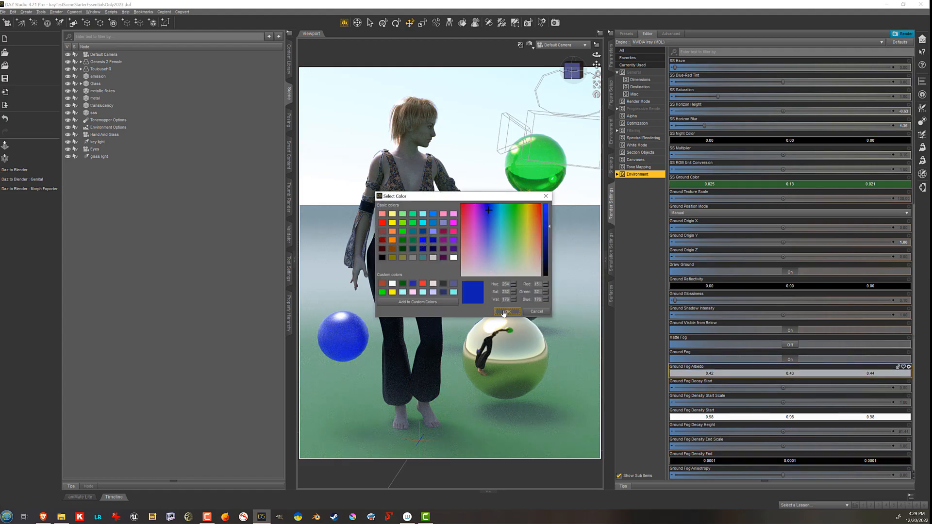
left_click(507, 311)
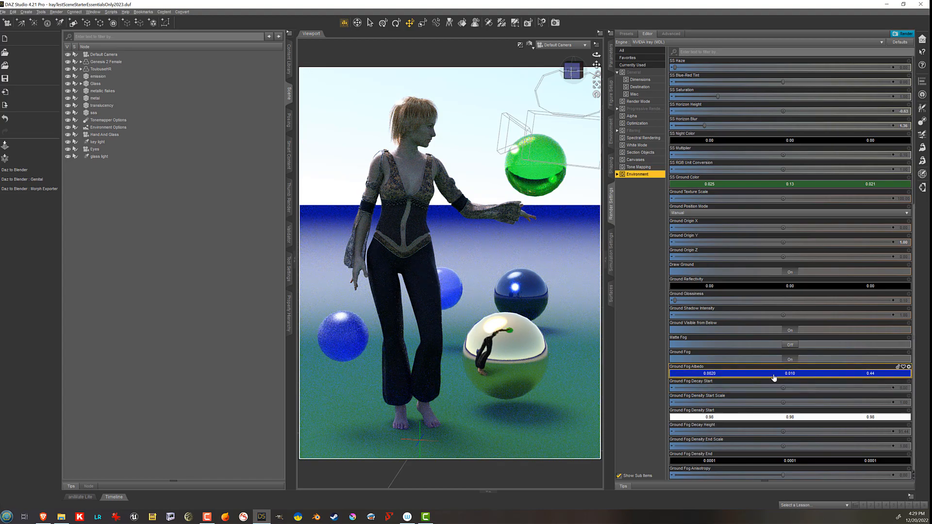
left_click(777, 375)
left_click(538, 313)
left_click(732, 375)
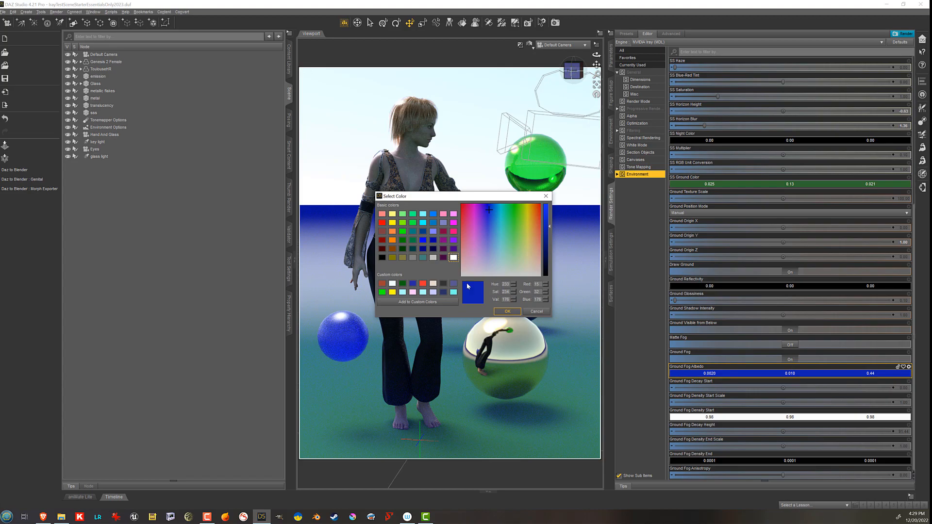
left_click(454, 258)
left_click(508, 312)
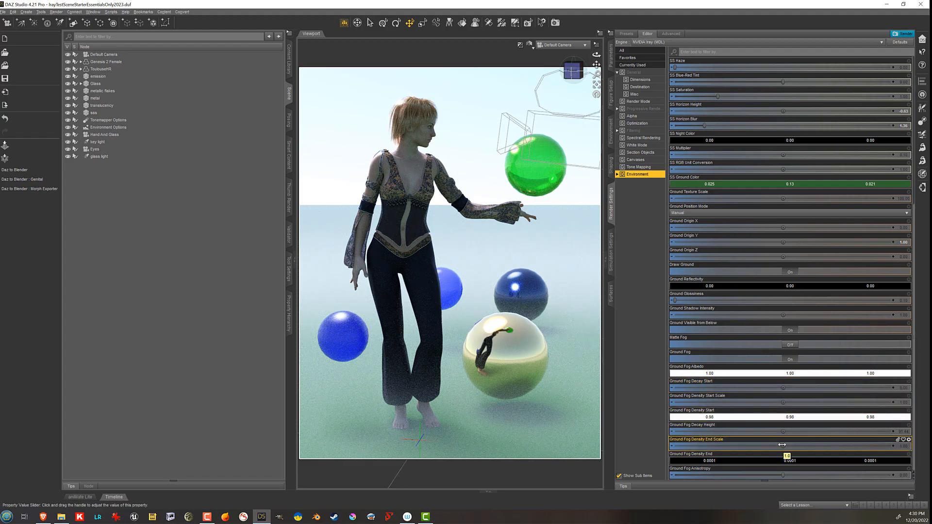
- Set the Ground Fog Density End Scale to 5 and the Ground Fog Decay Start to 1
left_click(906, 447)
type("5")
key("Return")
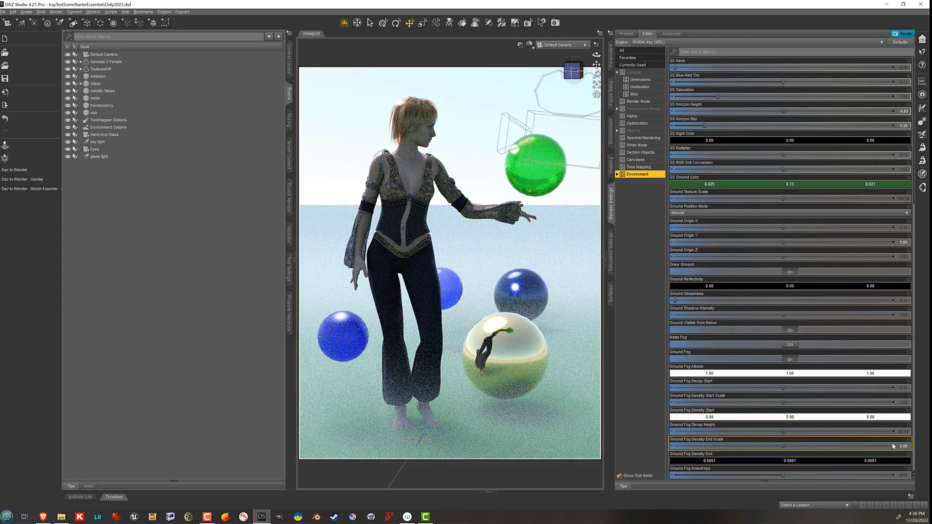
left_click(905, 392)
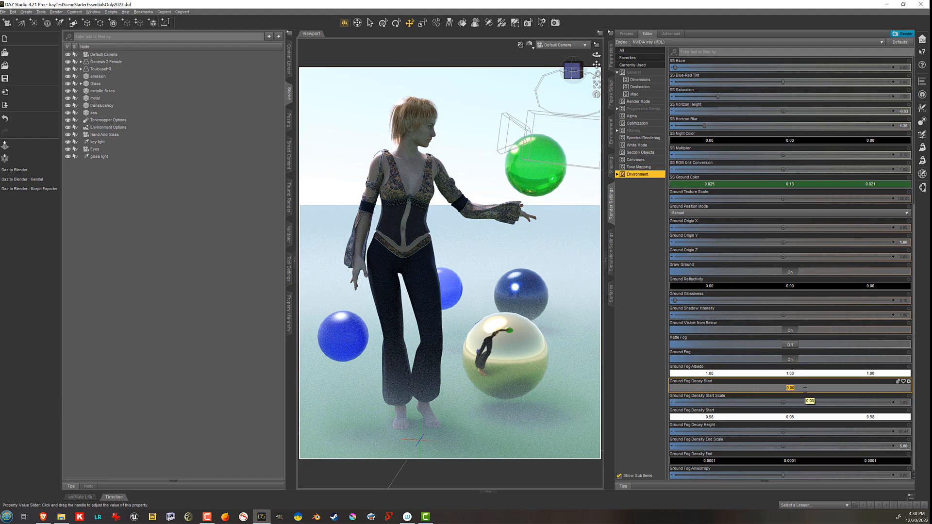
type("1")
key("Return")
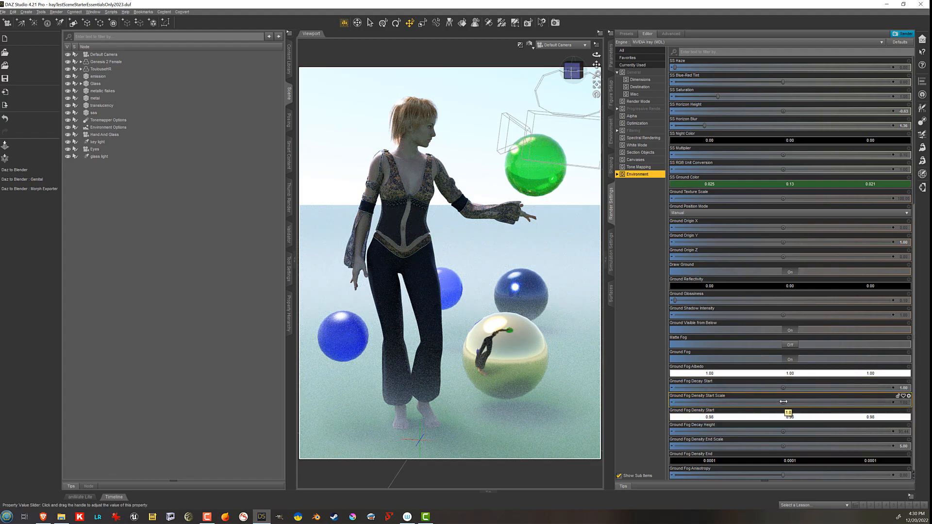
- Raise the Ground Fog Density Start Scale to about 4.25 and make the Ground Fog Density Start color bright green
left_click_drag(784, 402, 845, 402)
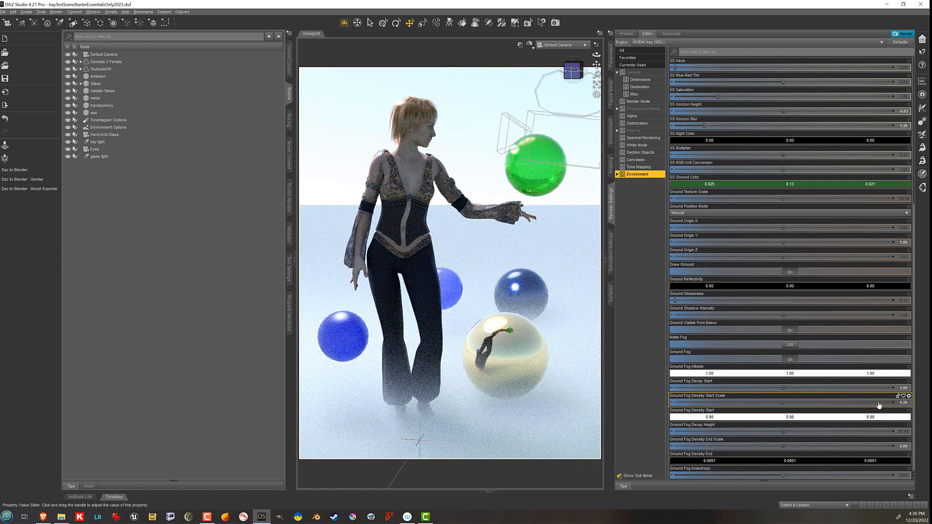
left_click(747, 418)
left_click(514, 219)
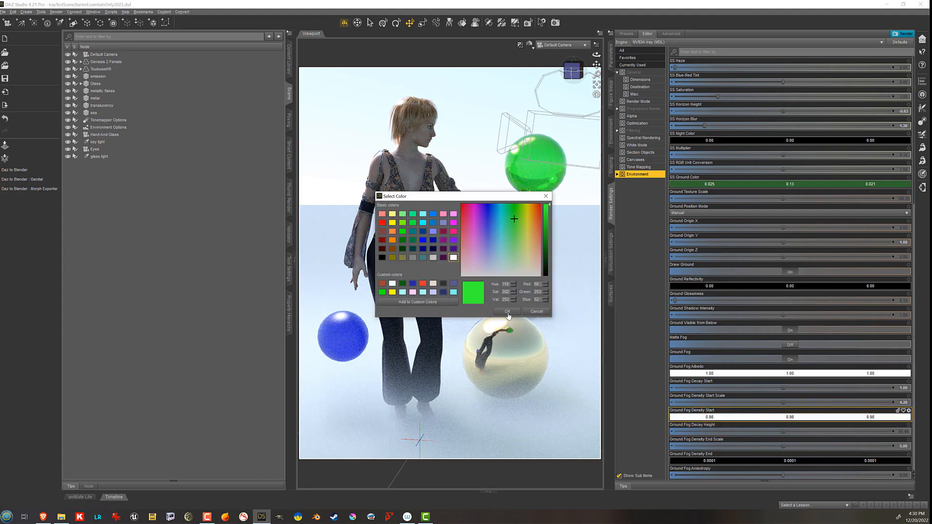
left_click(508, 312)
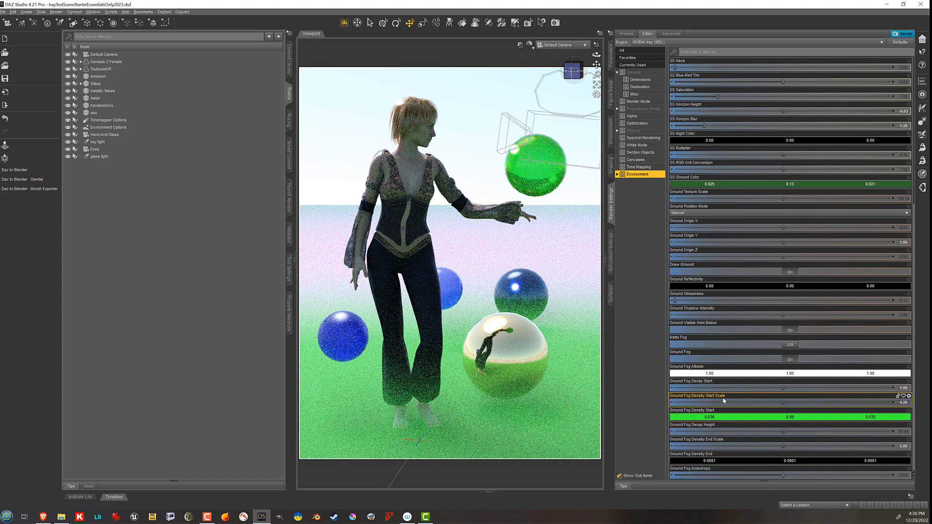
- Set the Ground Fog Albedo to a bright blue
left_click(756, 374)
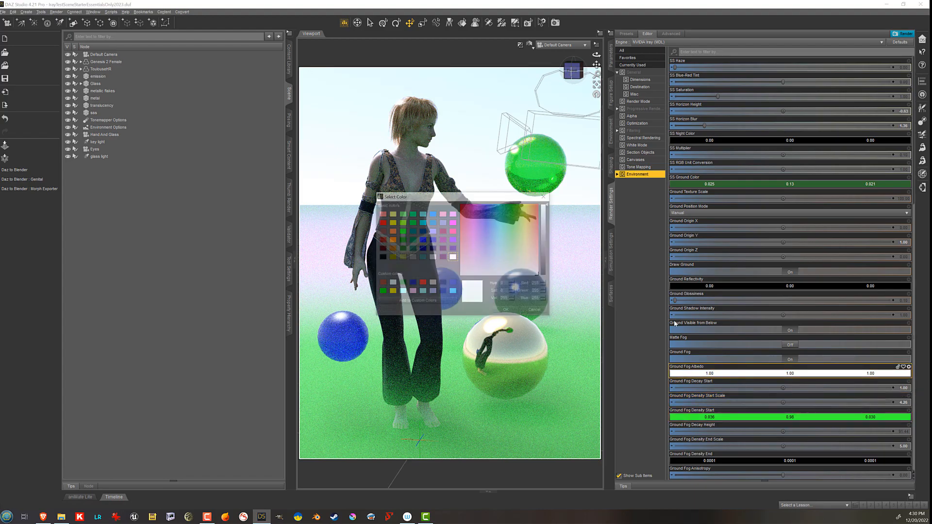
left_click(489, 210)
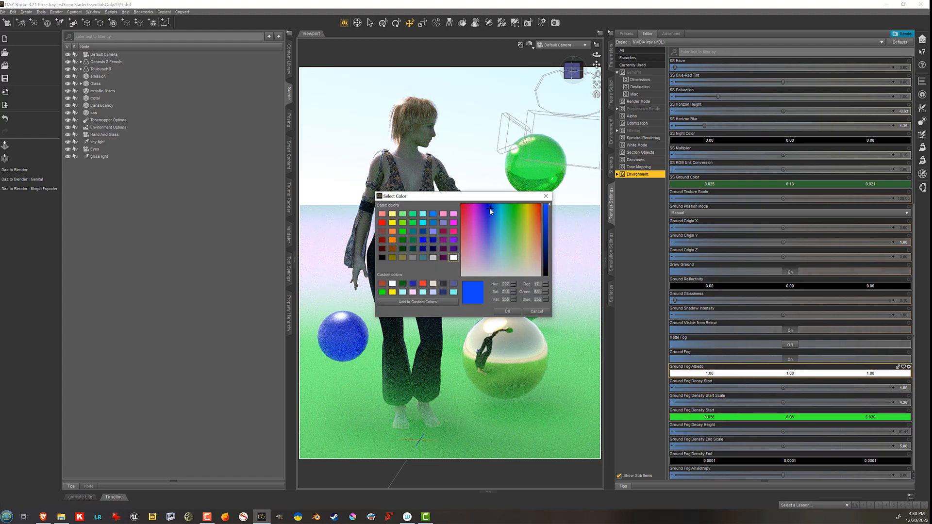
left_click(505, 311)
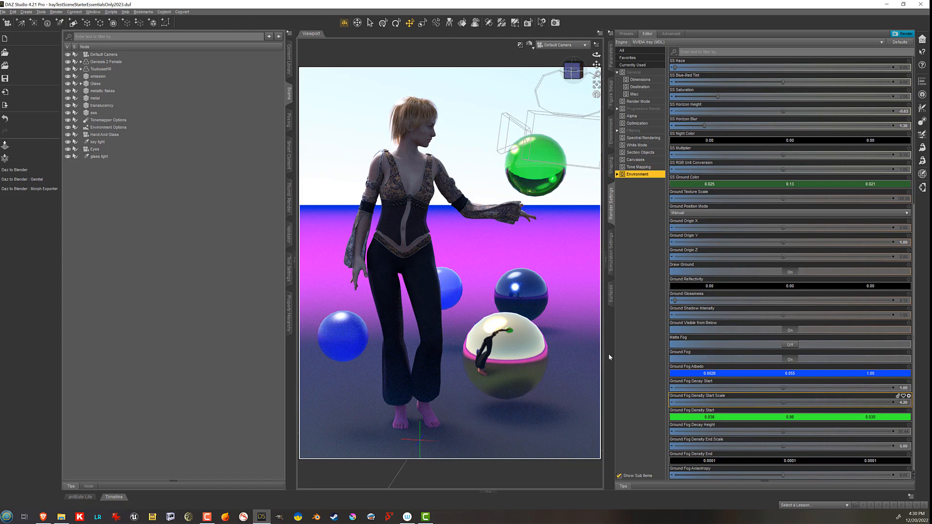
- Change the Ground Fog Density Start color to magenta, keeping that color when rechecking it in the color picker
left_click(710, 417)
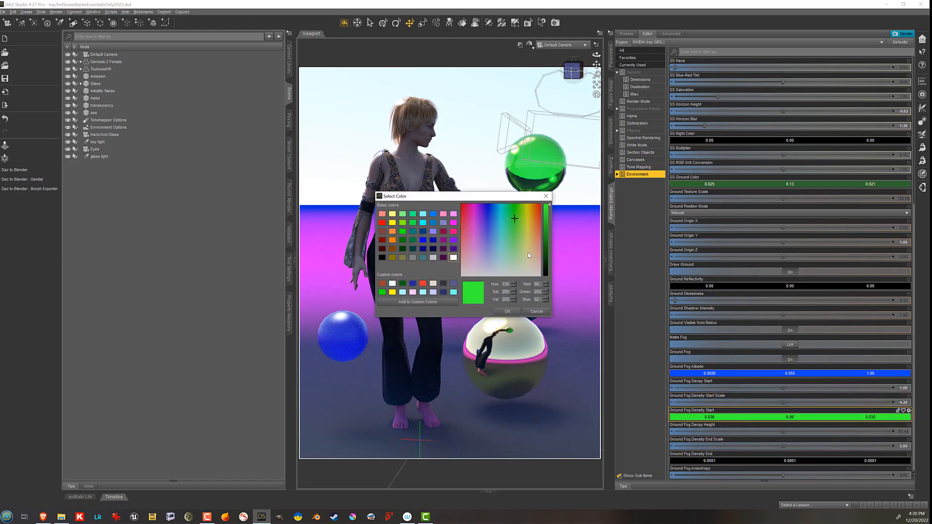
left_click(474, 212)
left_click(507, 311)
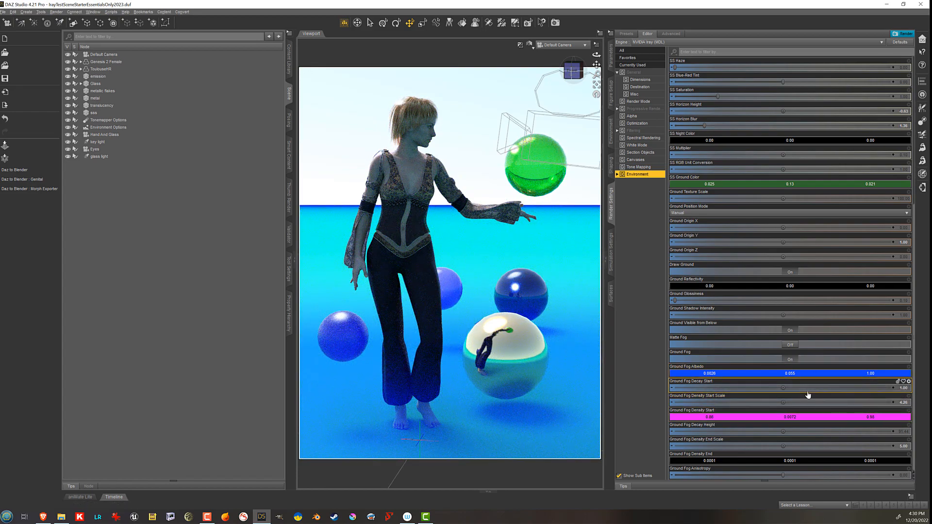
left_click(772, 419)
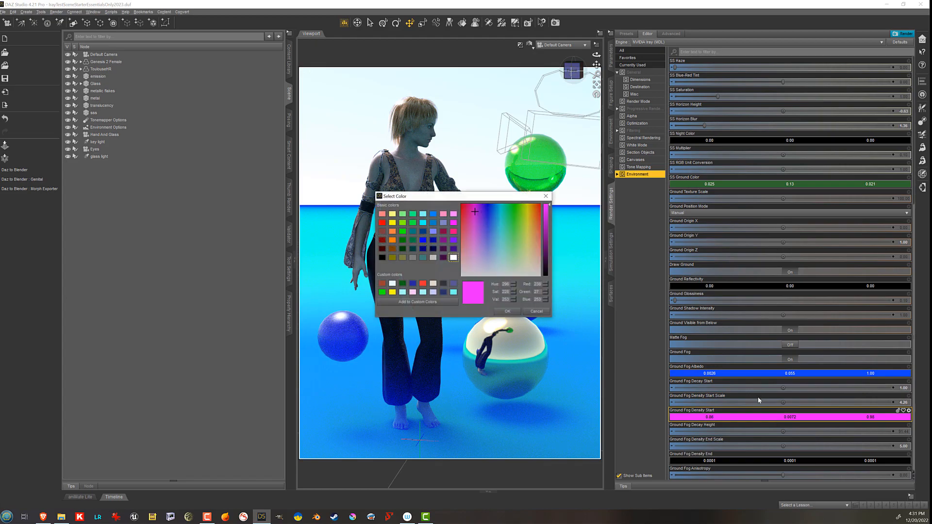
left_click(536, 314)
left_click(755, 419)
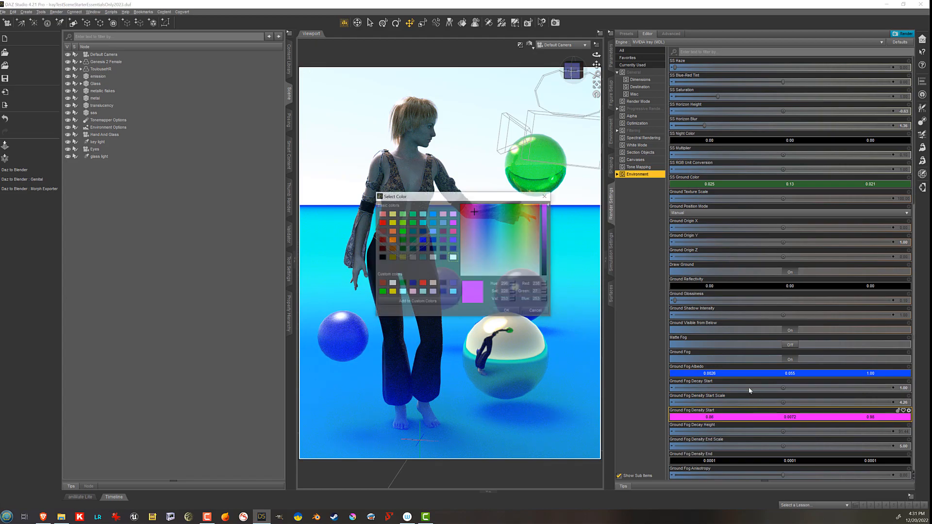
left_click(536, 311)
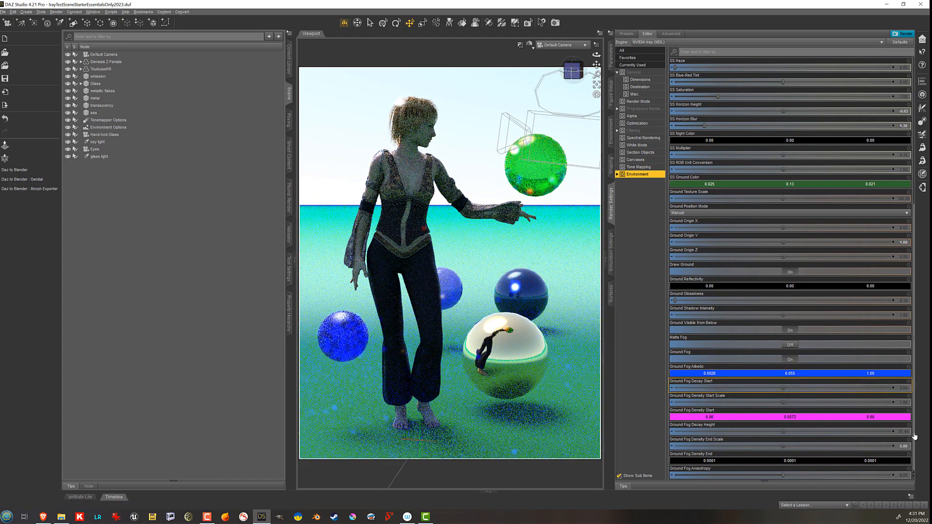
- Set both the Ground Fog Density Start color and the Ground Fog Albedo to white
left_click(815, 418)
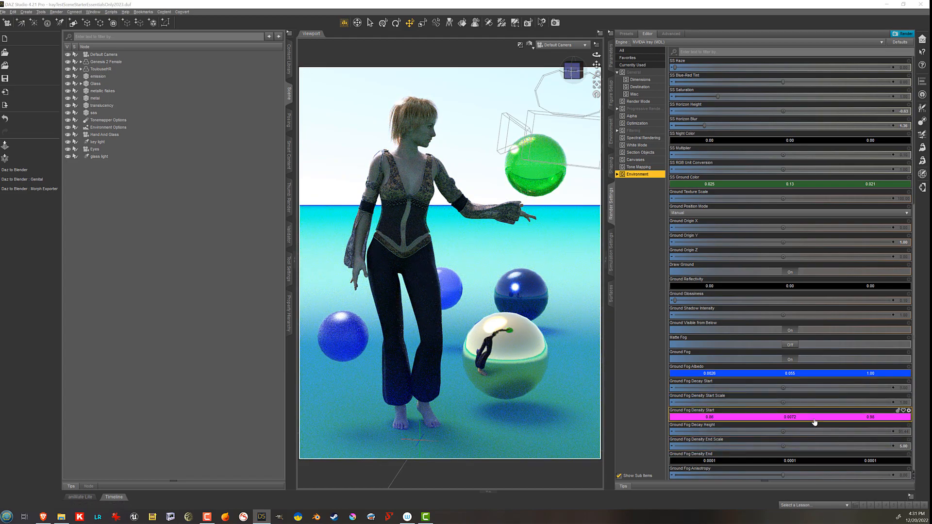
left_click(454, 257)
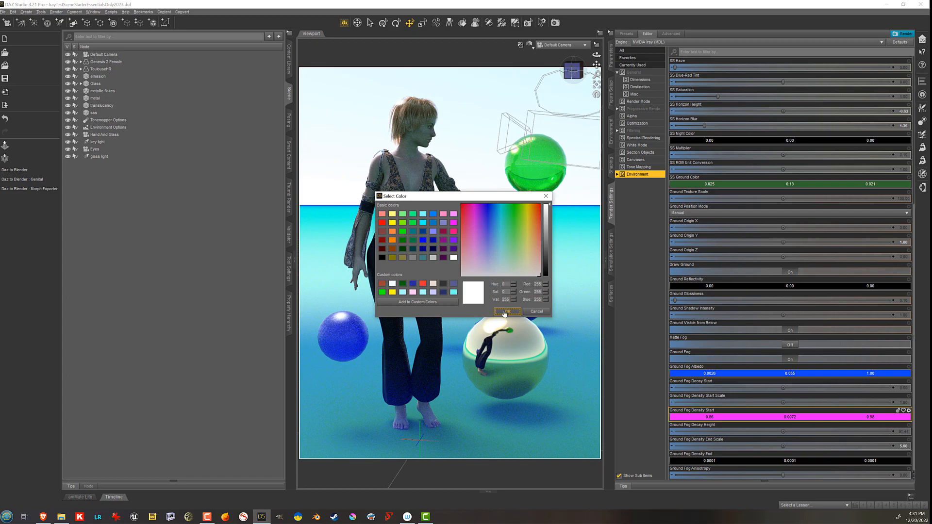
left_click(508, 311)
left_click(790, 374)
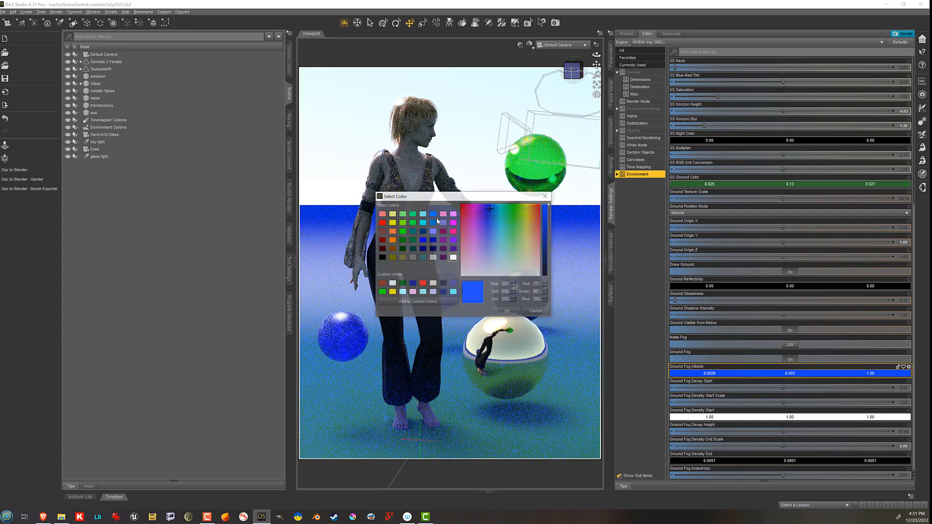
left_click(454, 258)
left_click(507, 311)
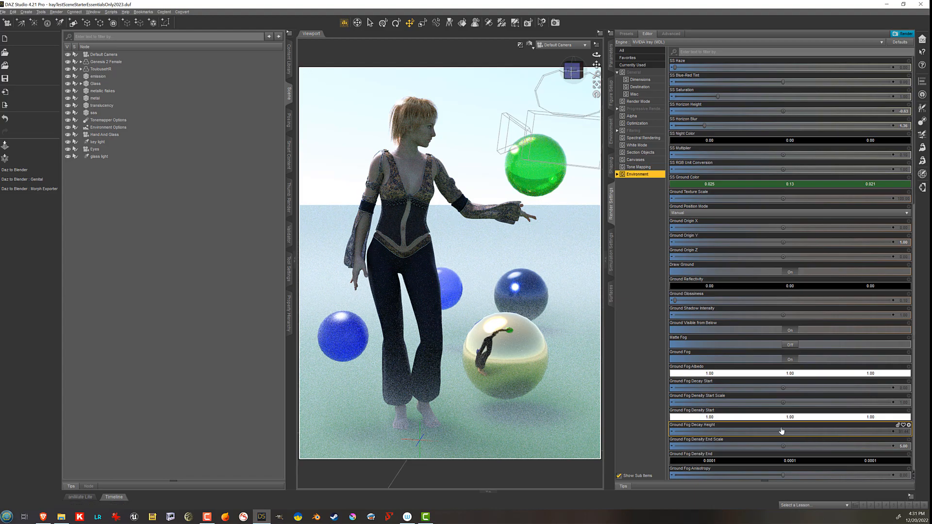
- Set the Ground Fog Decay Height to 500
mouse_move(782, 431)
left_click(905, 431)
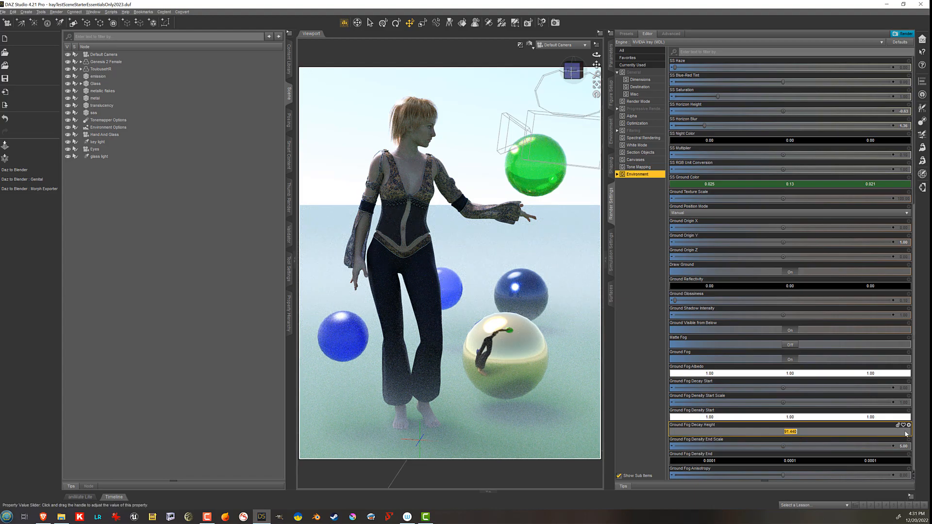
type("500")
key("Return")
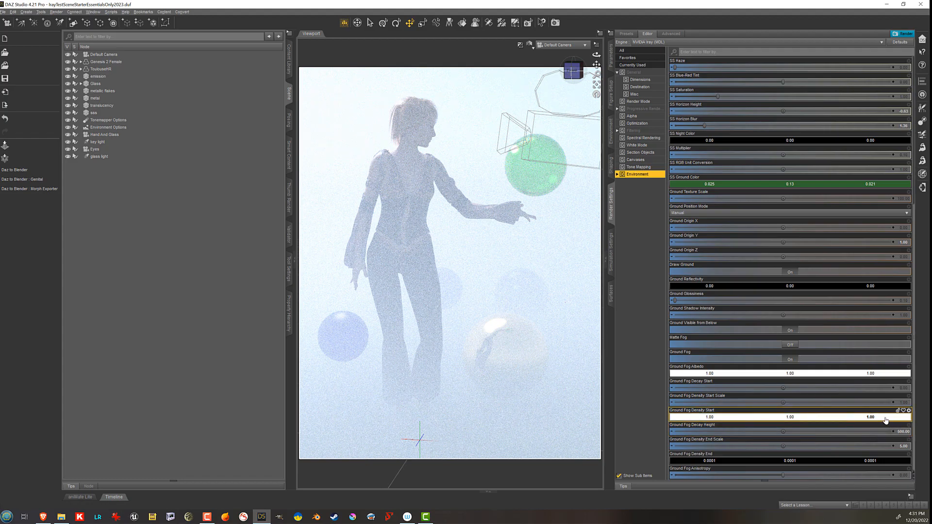
- Try a Ground Fog Decay Start of 4, and settle on a value of 1
left_click(906, 388)
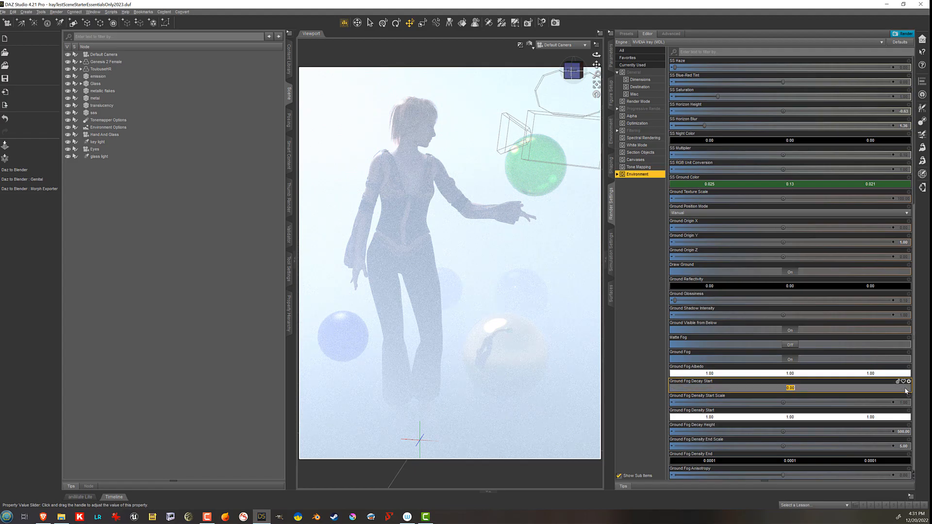
key("Return")
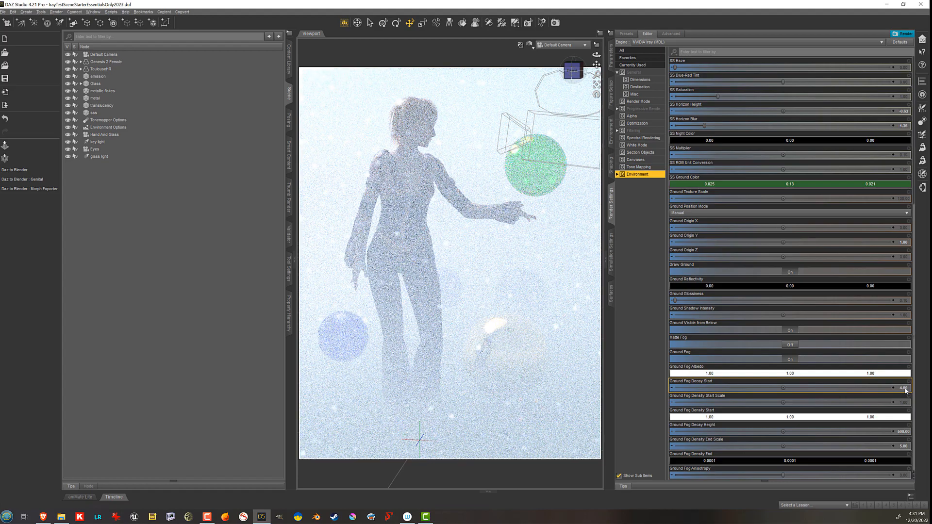
left_click(906, 388)
type("1")
key("Return")
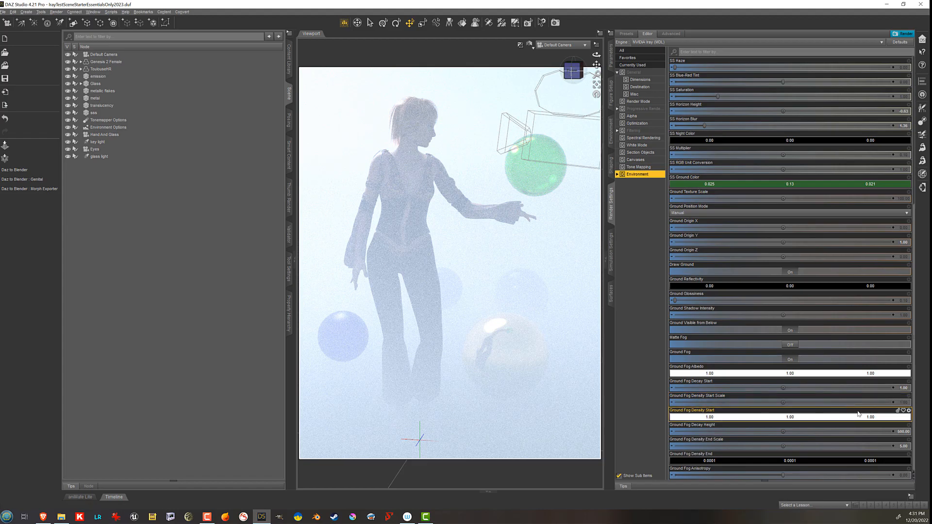
- Lower the Ground Fog Decay Height to 350 and further down to 250
left_click(904, 432)
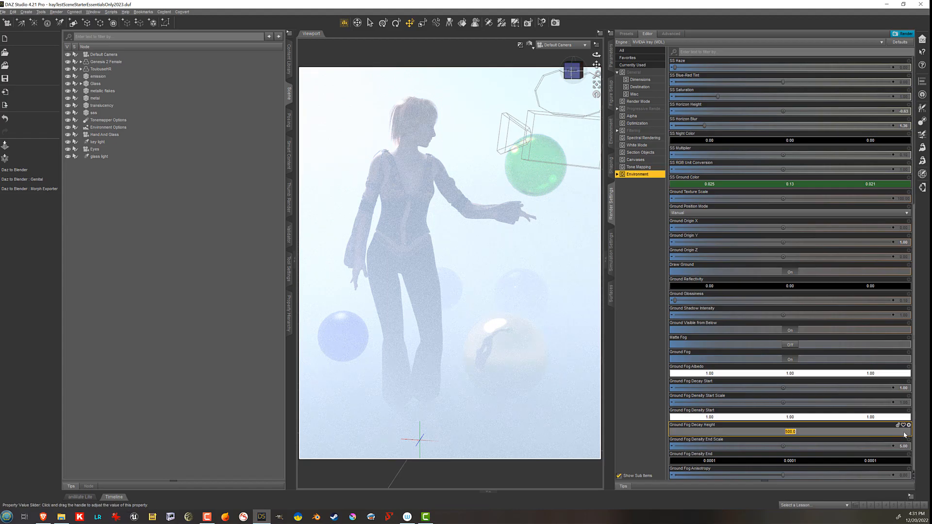
type("350")
key("Return")
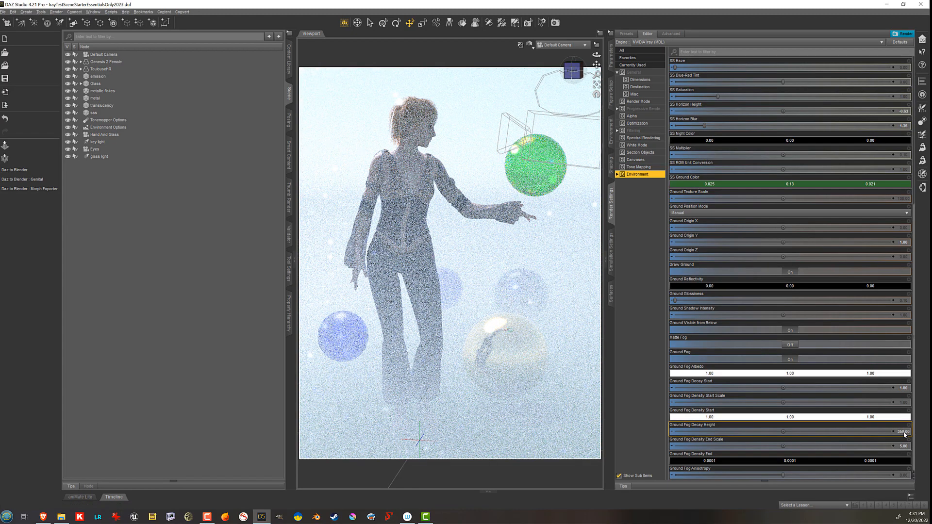
left_click(904, 432)
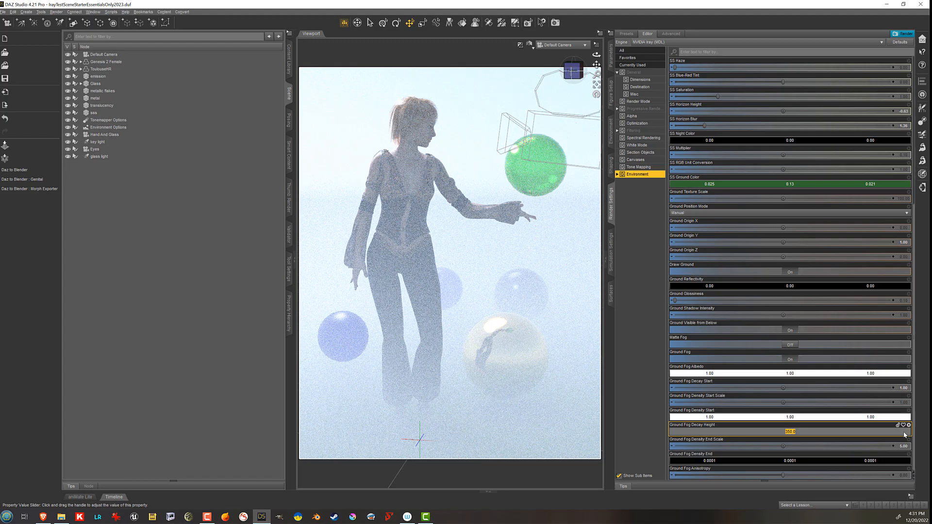
type("250")
key("Return")
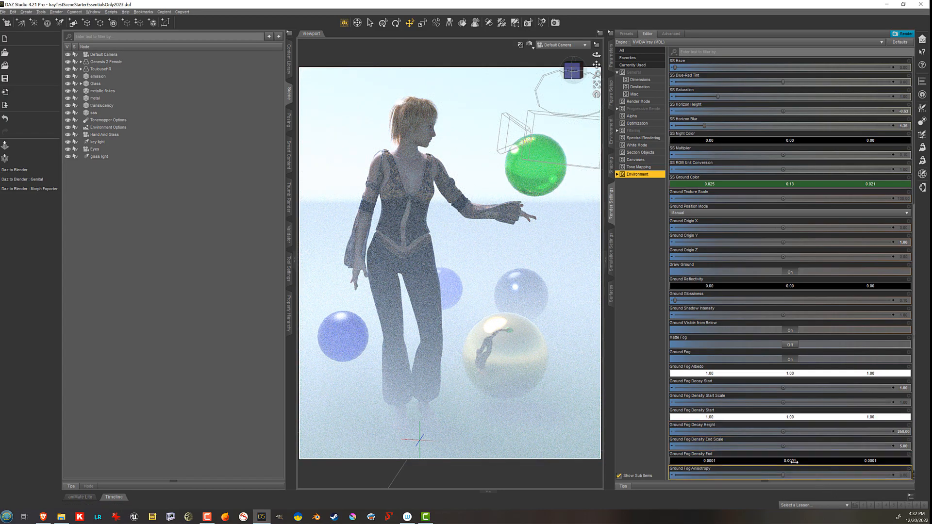
- Raise the Ground Fog Density End Scale to about 12
left_click(783, 446)
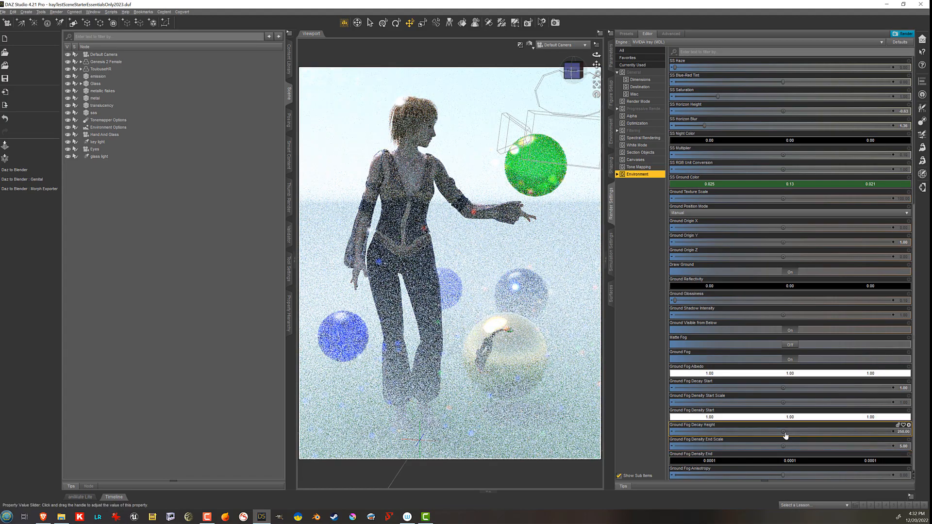
left_click_drag(783, 444, 883, 446)
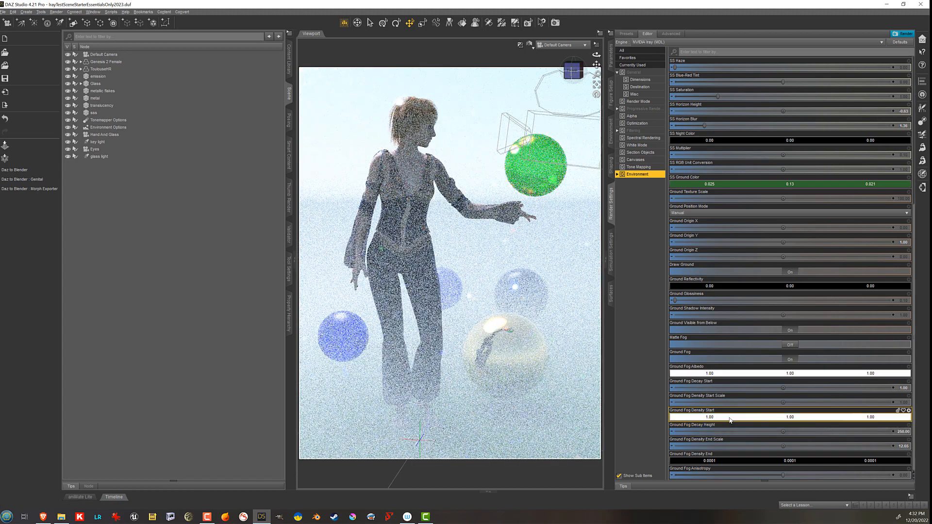
mouse_move(786, 450)
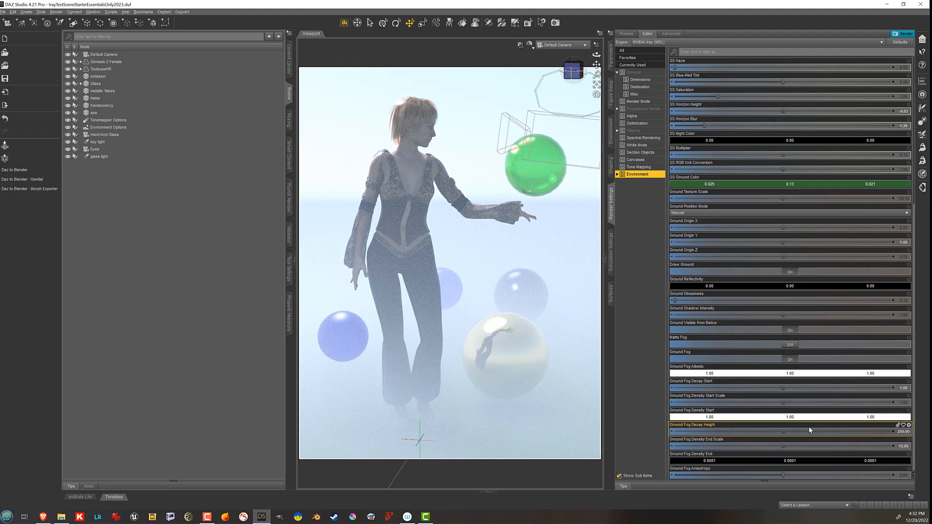
- Turn off Ground Fog and switch the Environment Mode to Scene Only
left_click(792, 360)
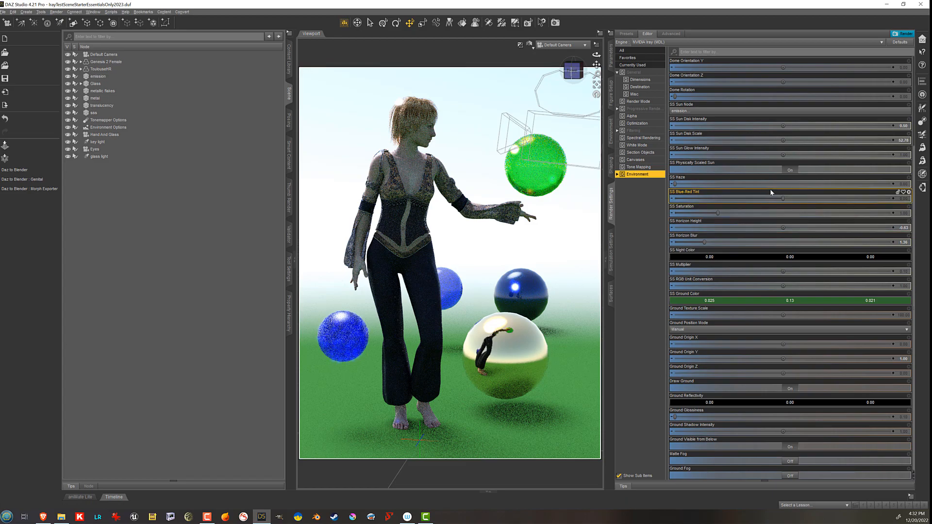
scroll(813, 193, "up", 5)
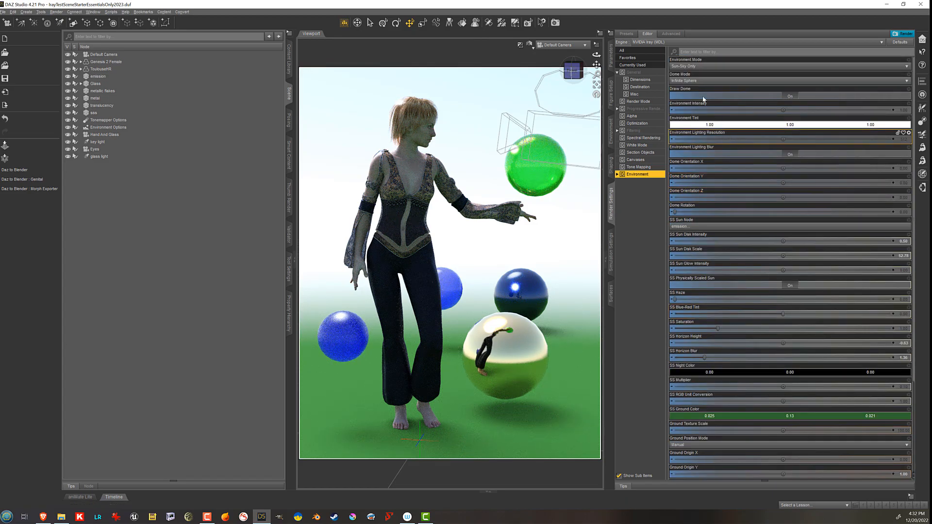
left_click(703, 67)
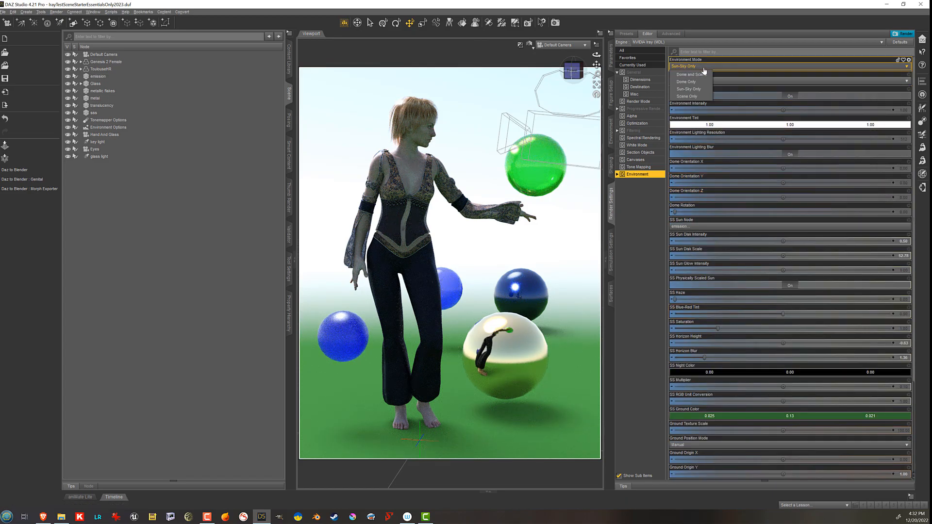
left_click(701, 96)
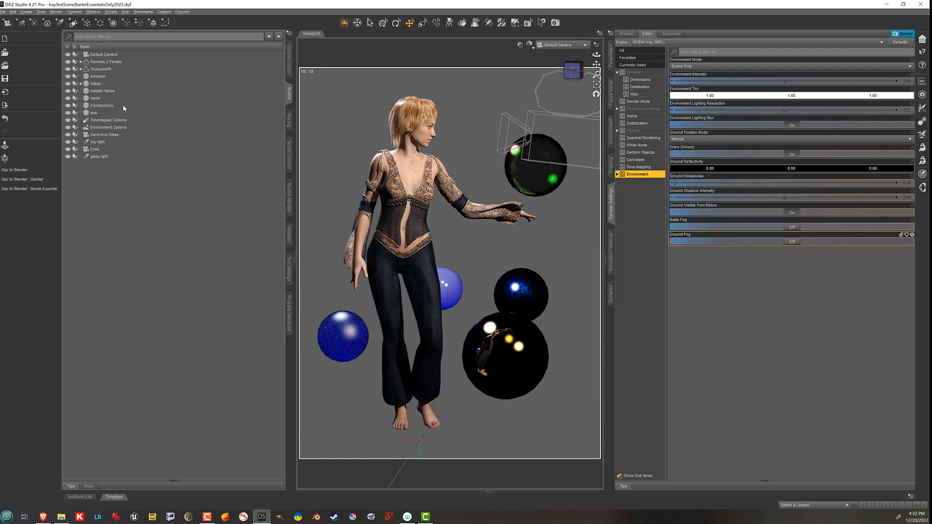
- Point out the scene's light sources by selecting the emission sphere, key light and glass light in turn, and clear the selection
left_click(125, 85)
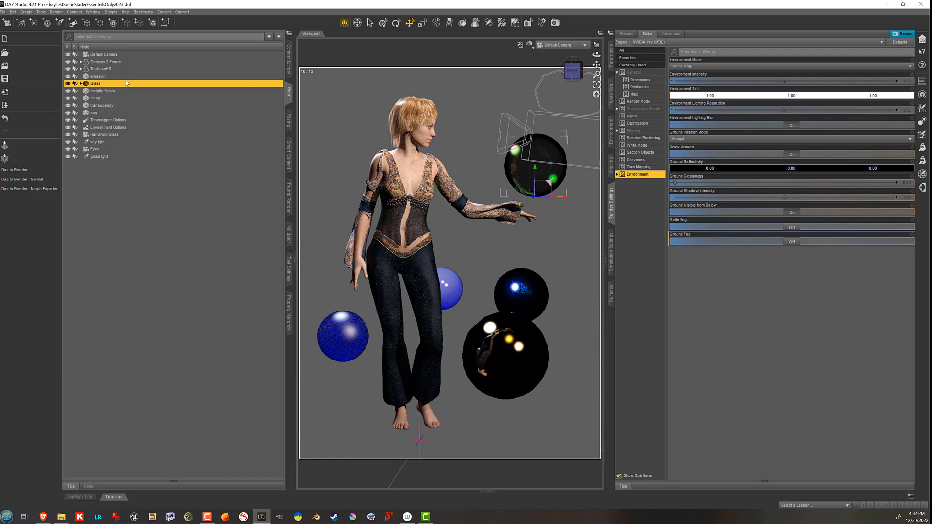
left_click(126, 79)
left_click(127, 142)
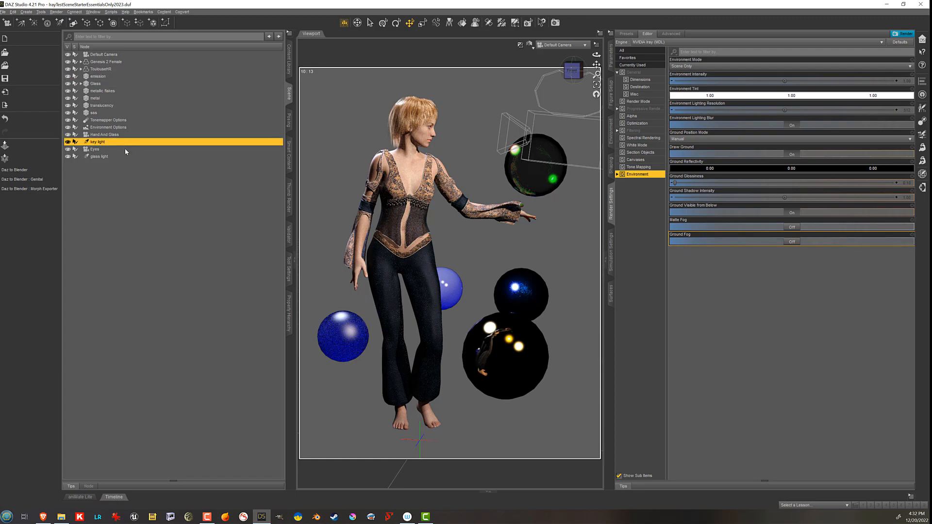
left_click(123, 155)
left_click(126, 195)
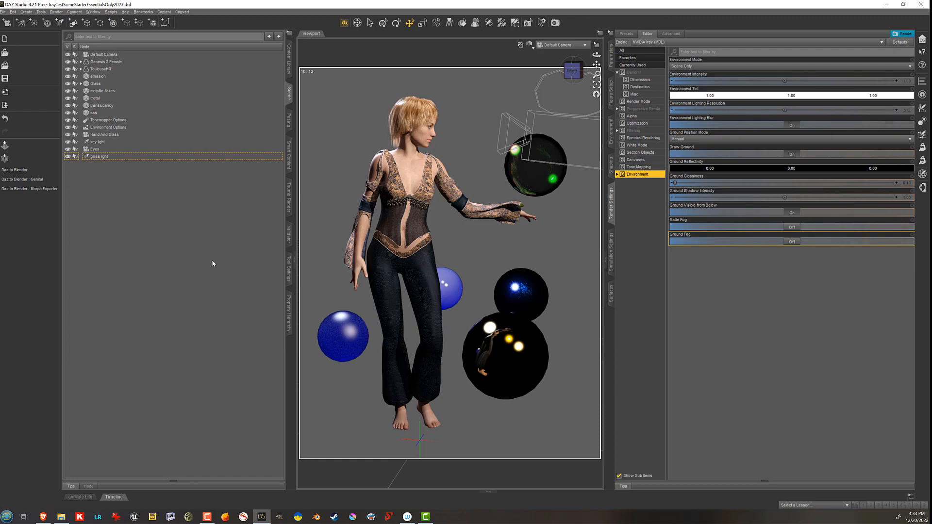
- Set the Environment Mode to Dome and Scene and preview the assigned Environment Map
left_click(699, 67)
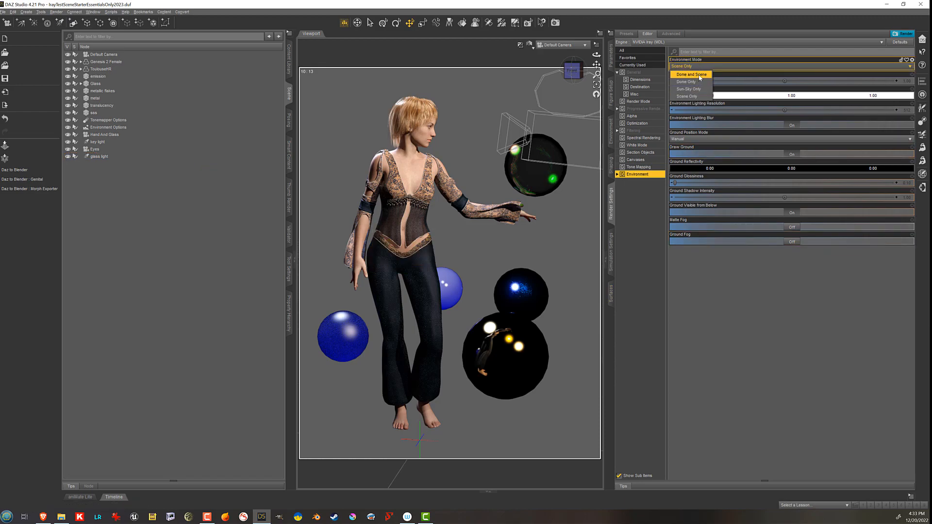
left_click(699, 75)
mouse_move(674, 125)
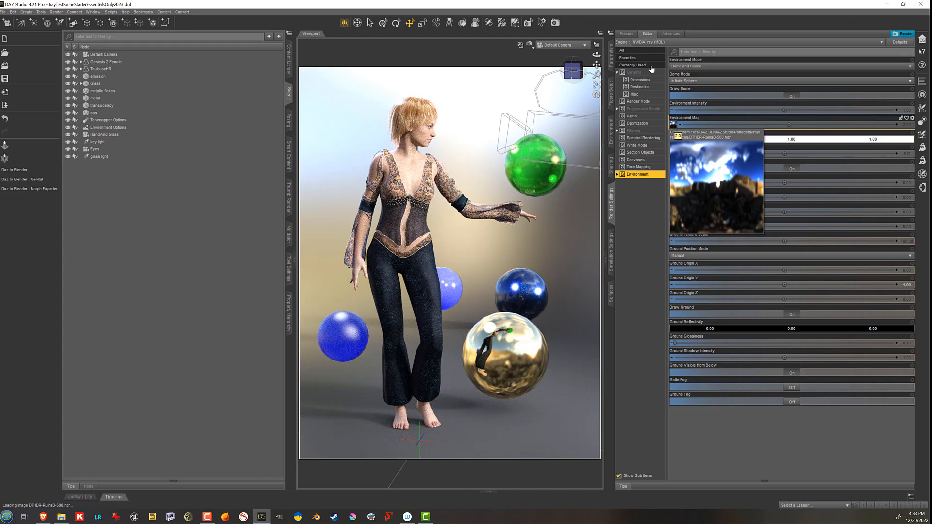
- Apply the 3D Photo Scenes Waves Iray Preset 2 render preset to the scene
left_click(627, 33)
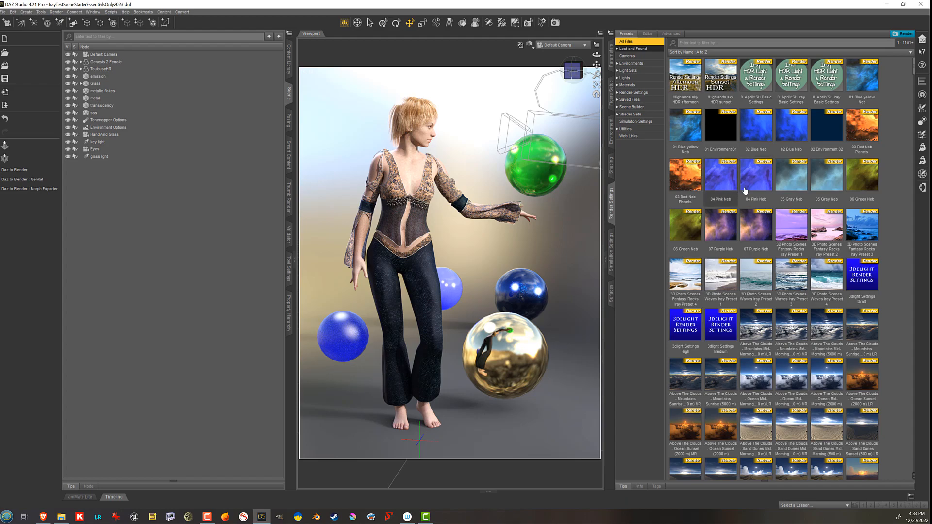
double_click(762, 280)
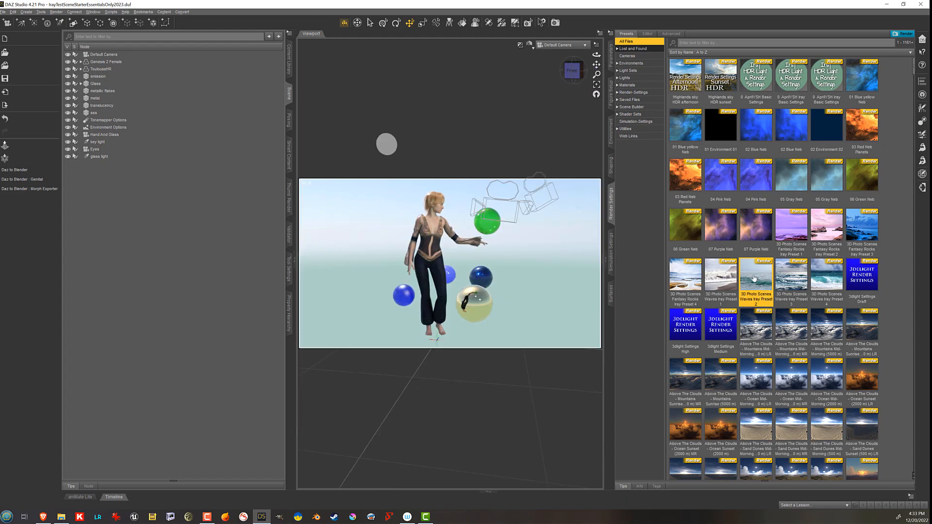
- Browse the available render presets, first across all files and then within the Iray render settings category
scroll(759, 348, "down", 6)
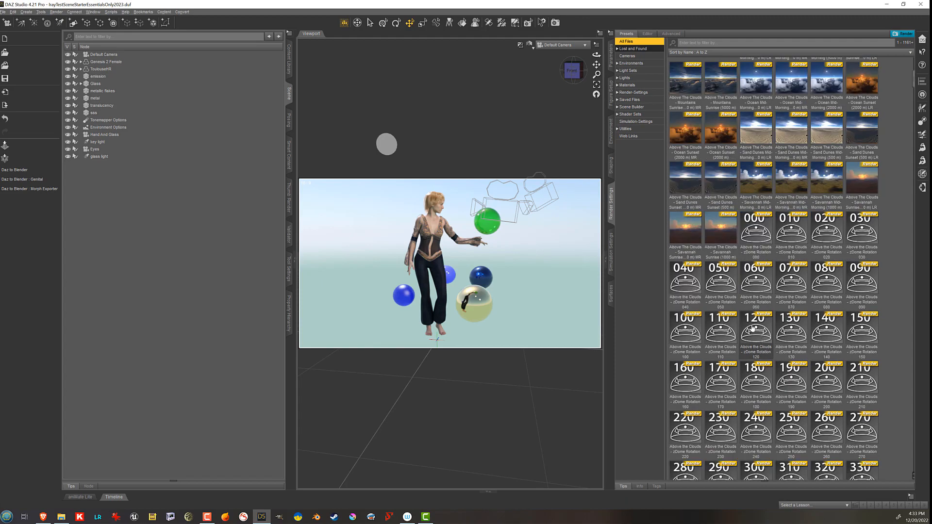
scroll(725, 146, "down", 9)
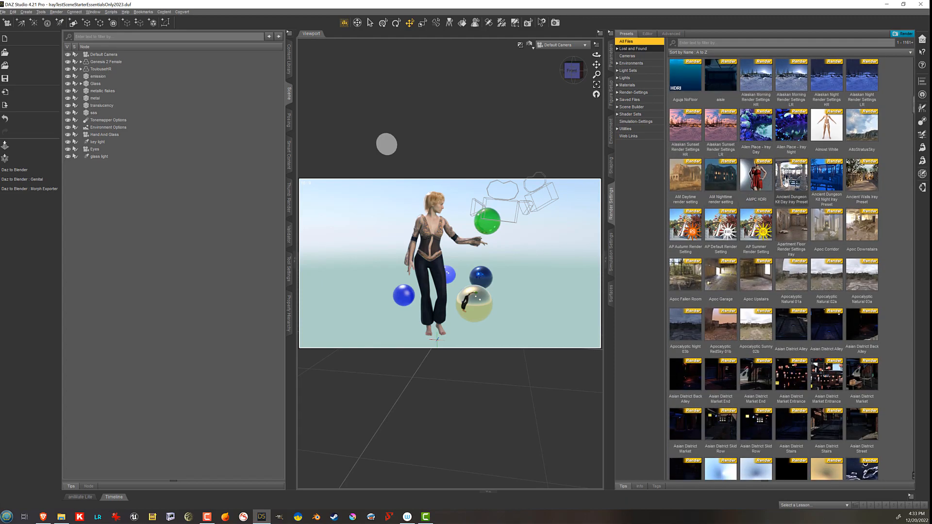
scroll(791, 180, "down", 3)
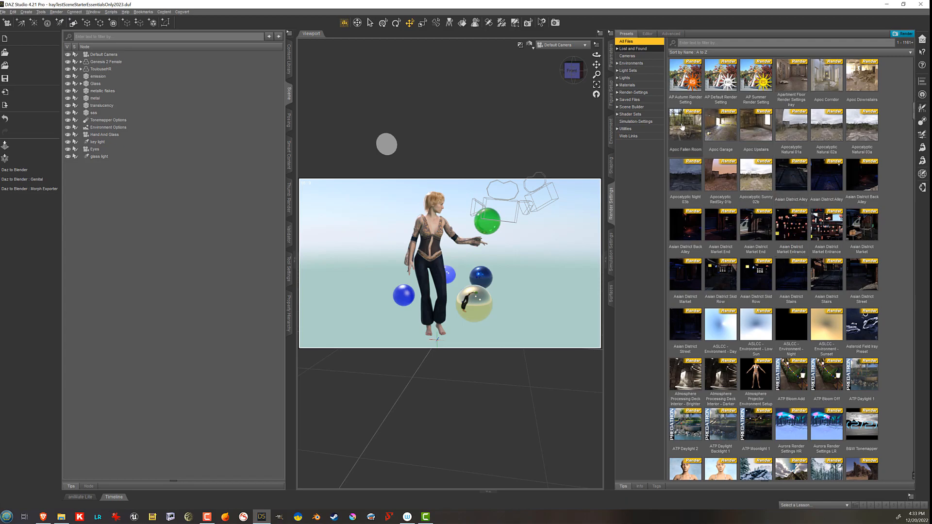
left_click(640, 93)
left_click(644, 107)
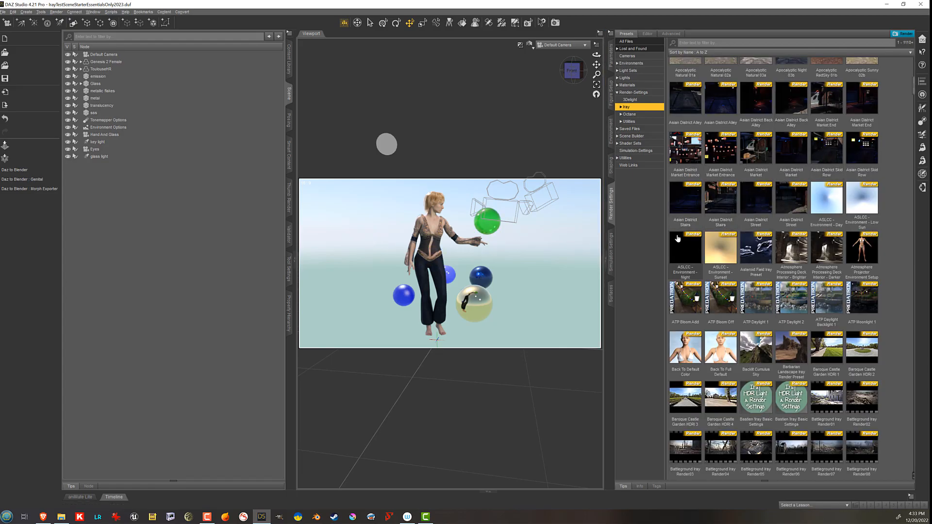
scroll(760, 221, "down", 4)
scroll(760, 221, "down", 2)
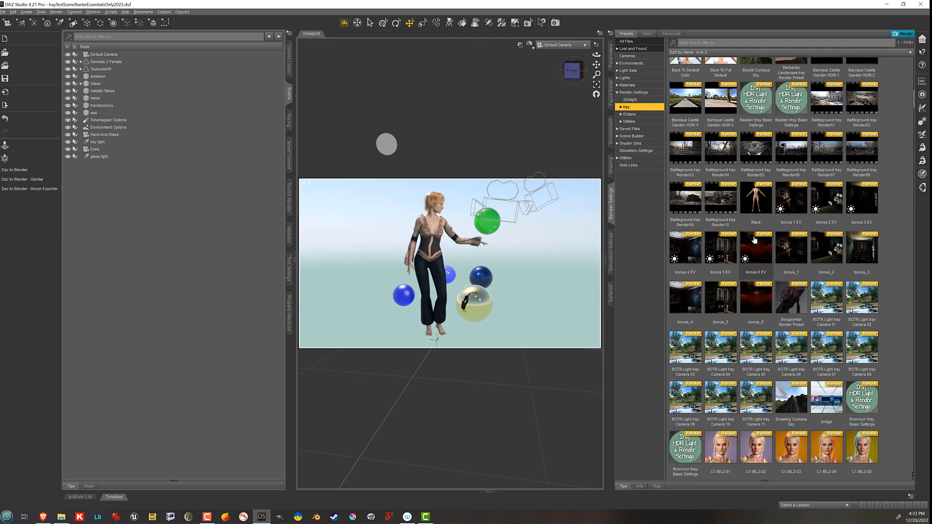
scroll(755, 221, "down", 3)
scroll(755, 221, "down", 9)
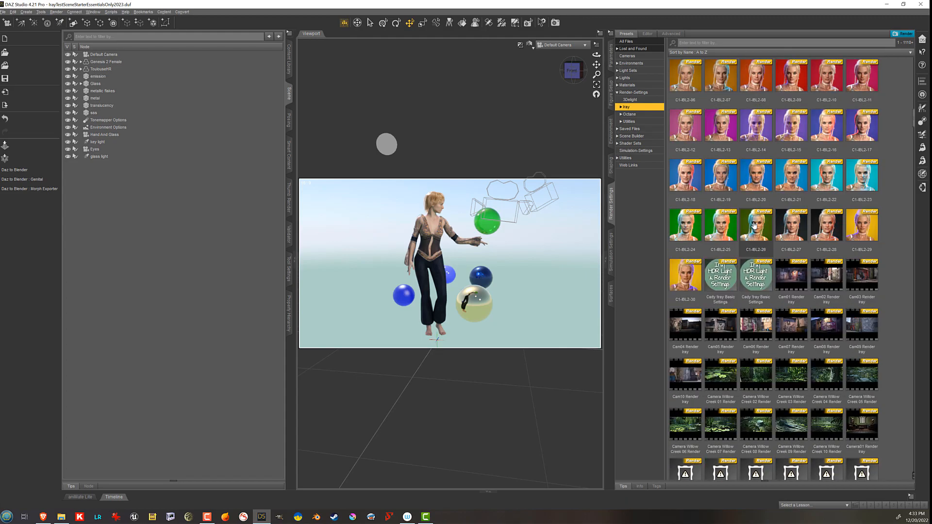
scroll(755, 252, "down", 3)
scroll(760, 263, "down", 3)
scroll(761, 264, "down", 5)
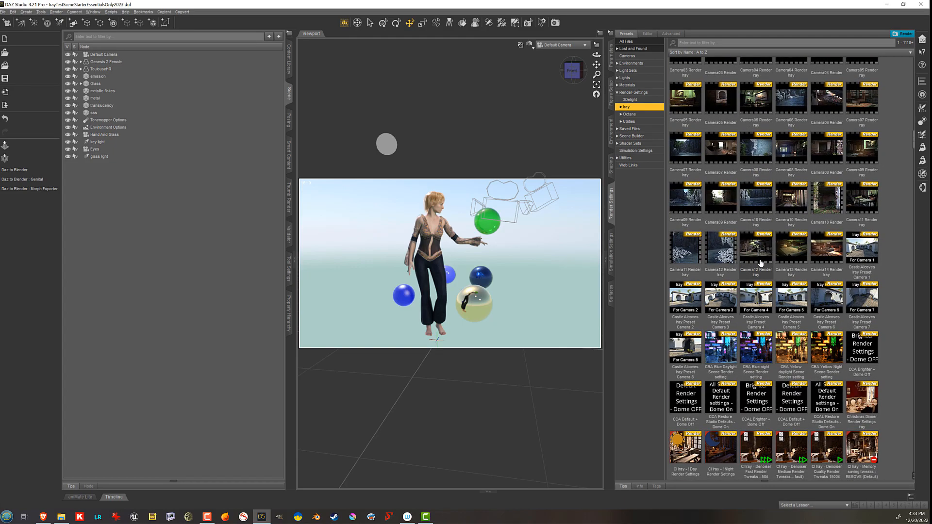
scroll(761, 264, "down", 4)
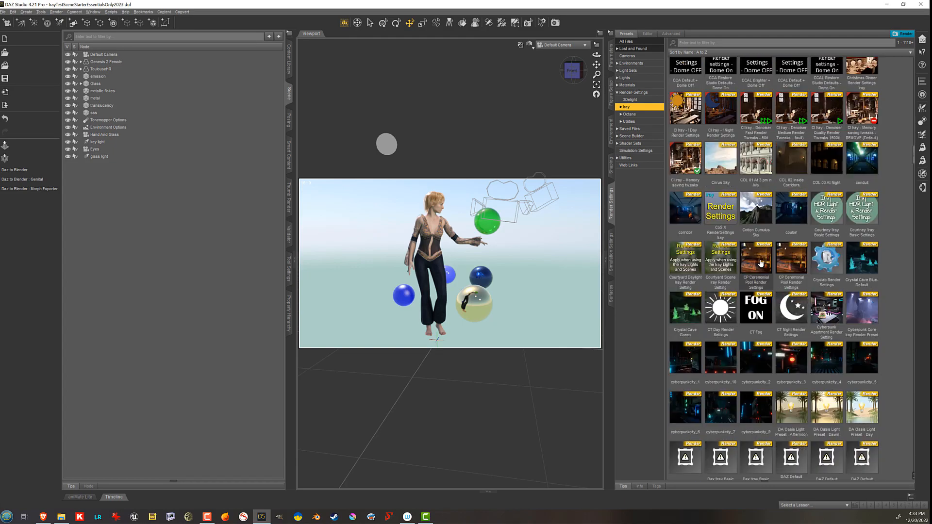
- Apply the DTHDR-OutdoorA-Background preset from the DAZ Studio Iray presets to the scene
double_click(653, 107)
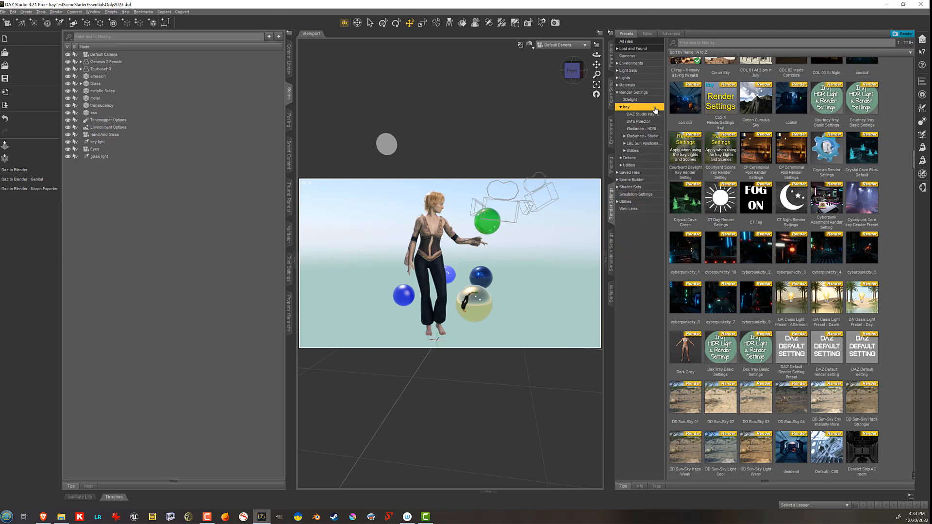
left_click(644, 114)
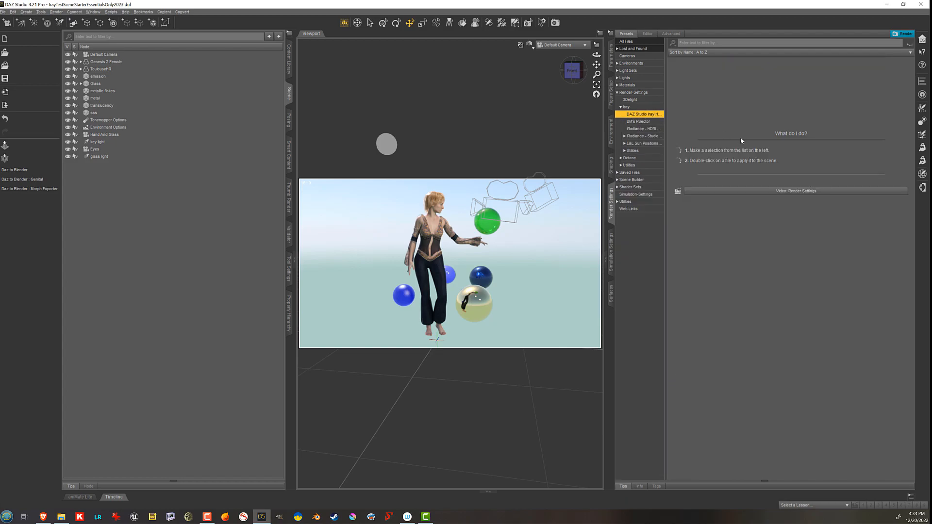
double_click(756, 76)
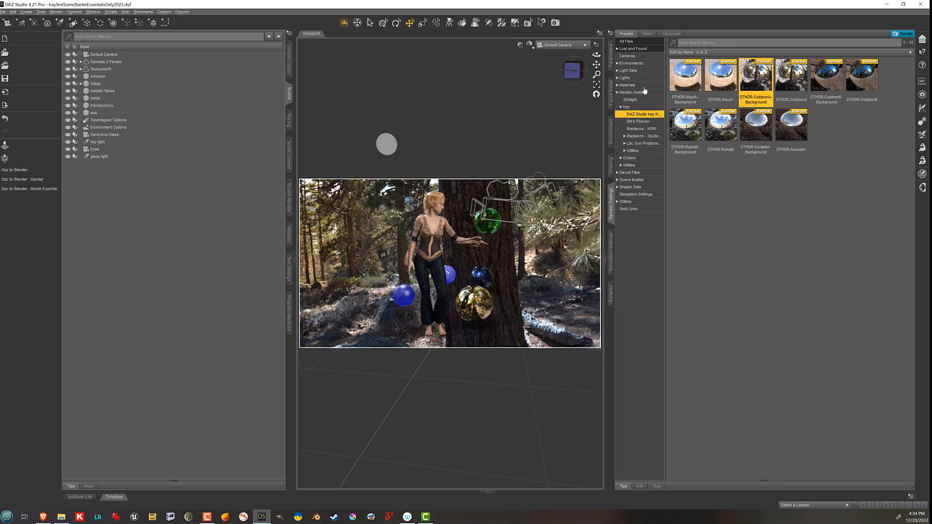
- Rotate the environment dome through several angles, ending at a Dome Rotation of about 317.58
left_click(647, 34)
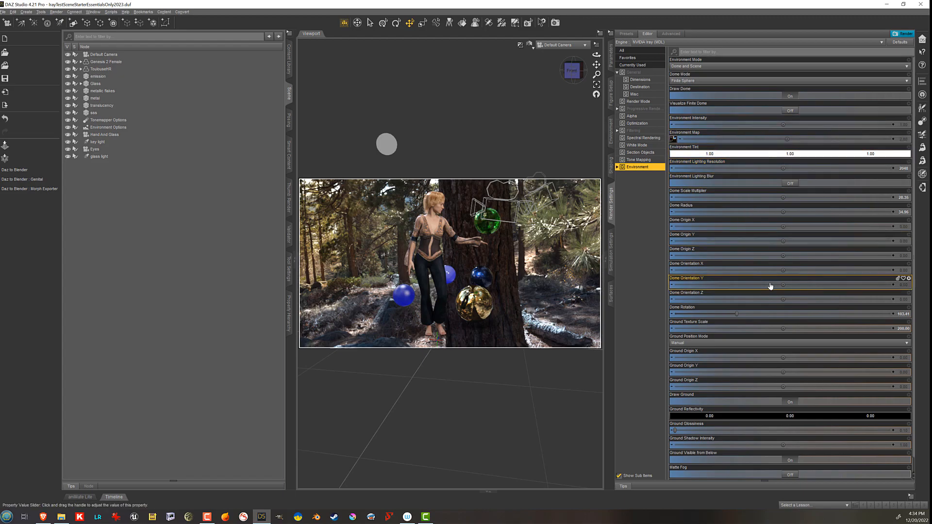
scroll(770, 286, "down", 1)
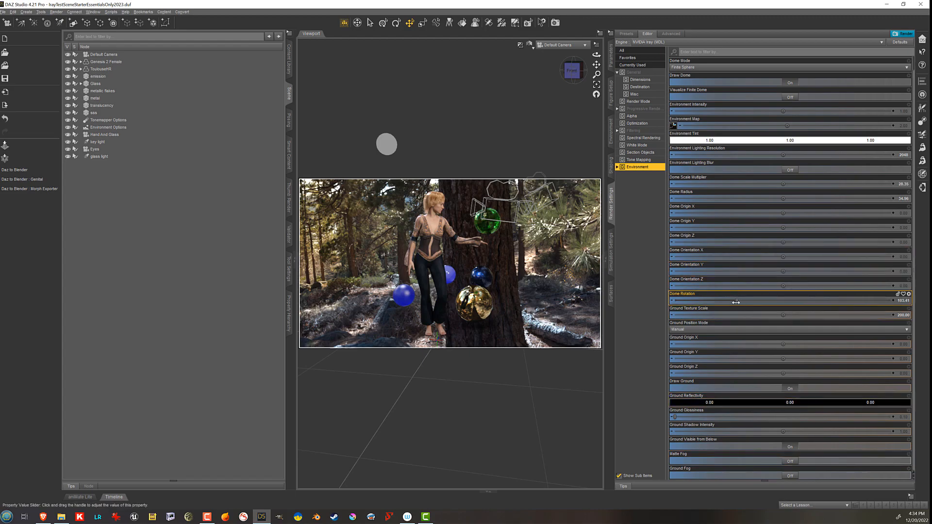
left_click_drag(736, 301, 700, 305)
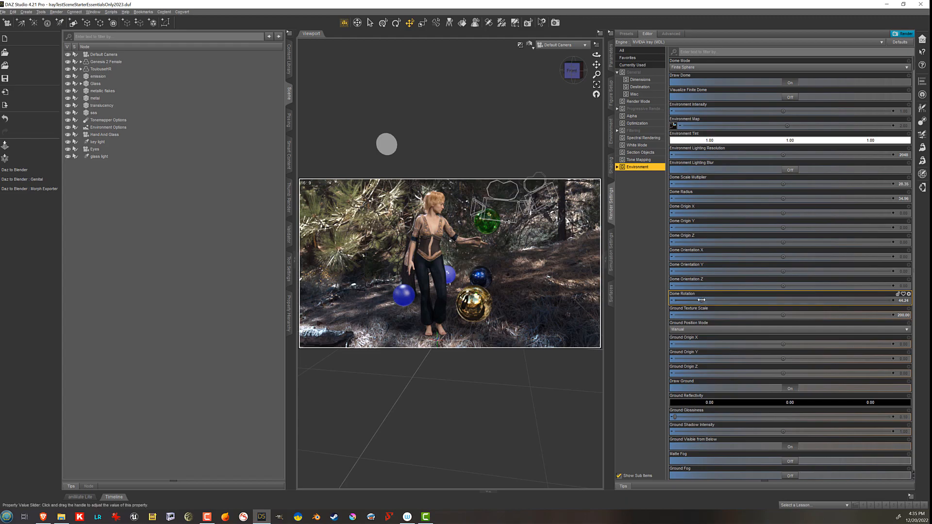
left_click_drag(702, 300, 834, 300)
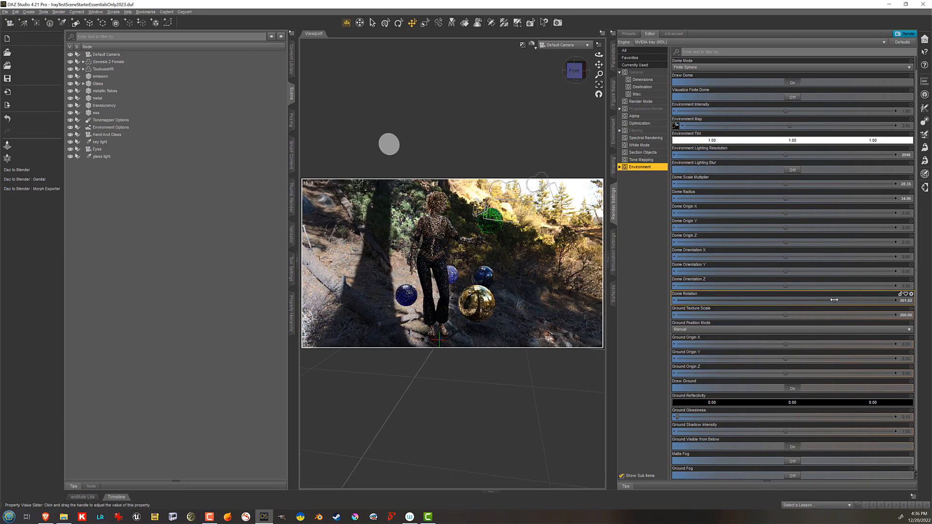
left_click_drag(834, 300, 868, 301)
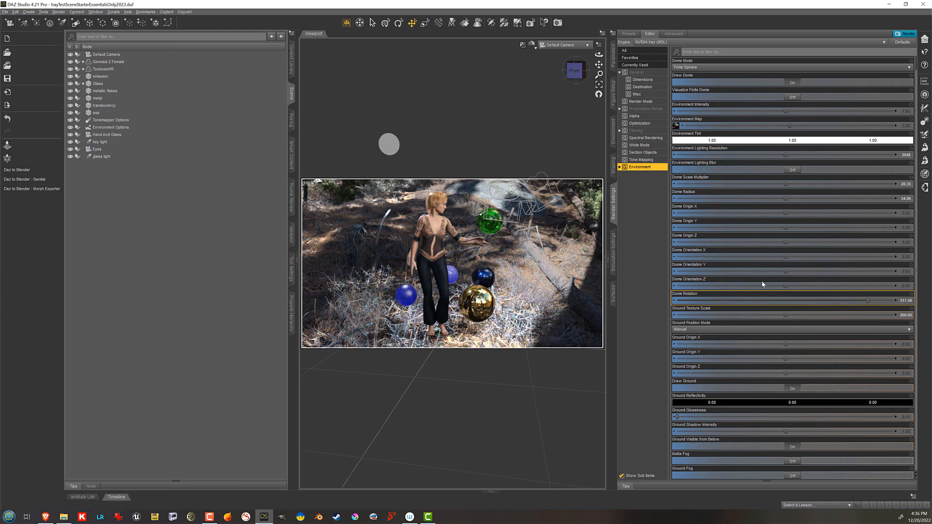
- Keep Ground Position Mode on Manual and set Ground Origin Y to 0.10, then to 0.25
left_click_drag(602, 54, 635, 55)
left_click_drag(416, 172, 441, 135)
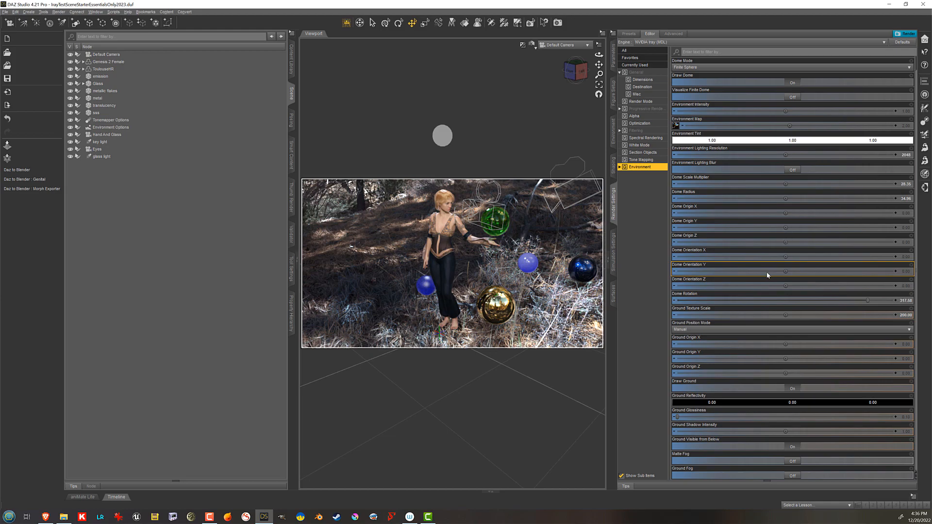
left_click(712, 331)
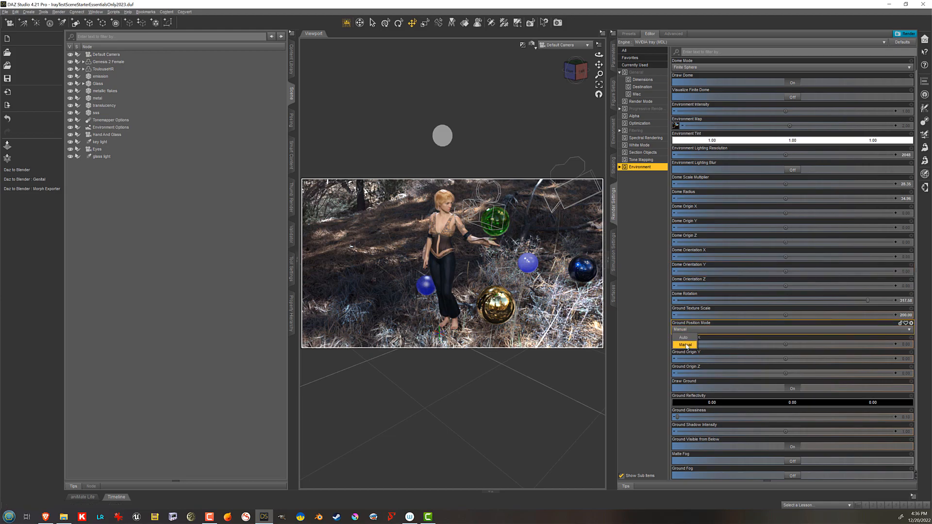
left_click(721, 325)
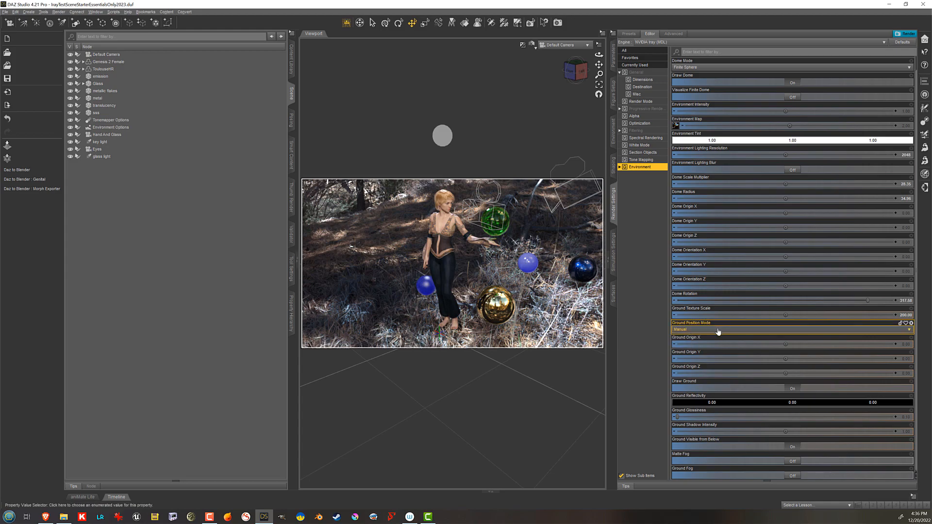
left_click(909, 362)
key("BackSpace")
type("0.1")
key("Return")
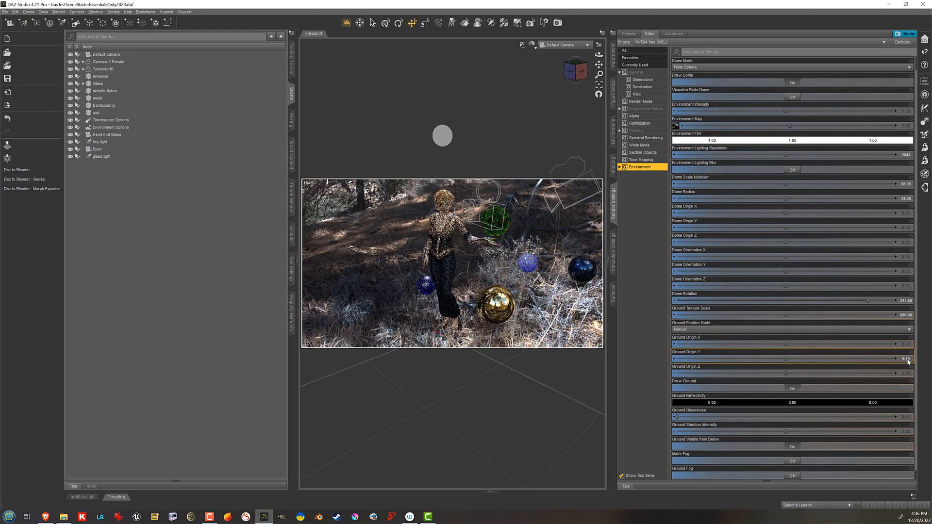
left_click(909, 361)
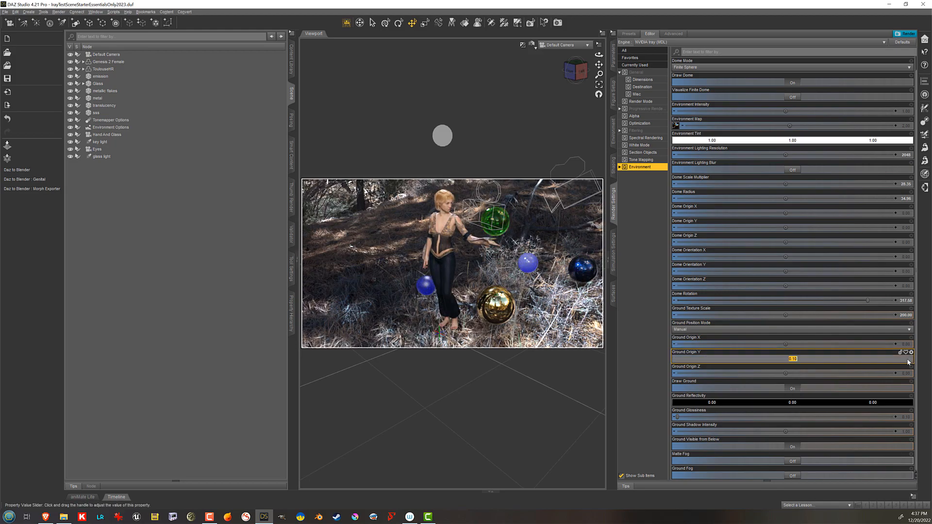
type("25")
key("Return")
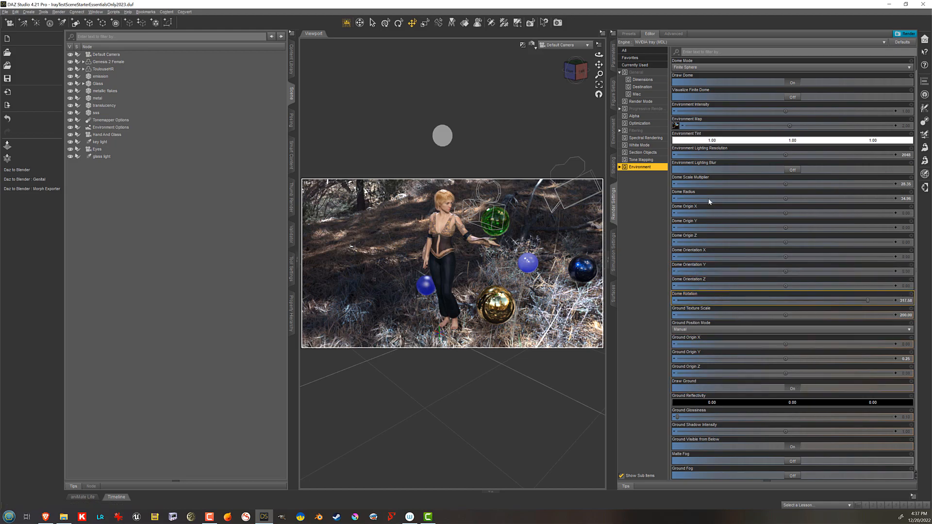
- Look through the Environment subgroups for Dome, Ground, Matte Fog and Atmospheric Ground Fog
double_click(647, 168)
left_click(653, 175)
left_click(654, 182)
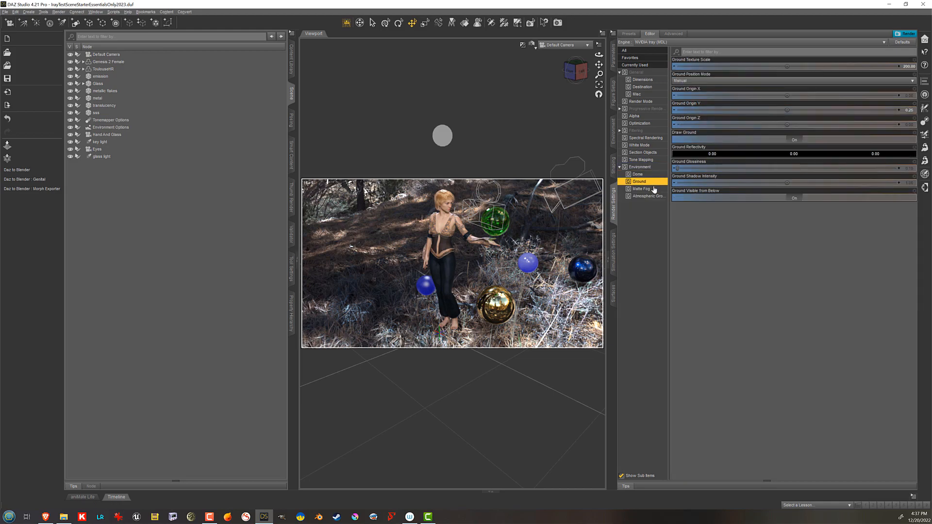
left_click(654, 189)
left_click(642, 196)
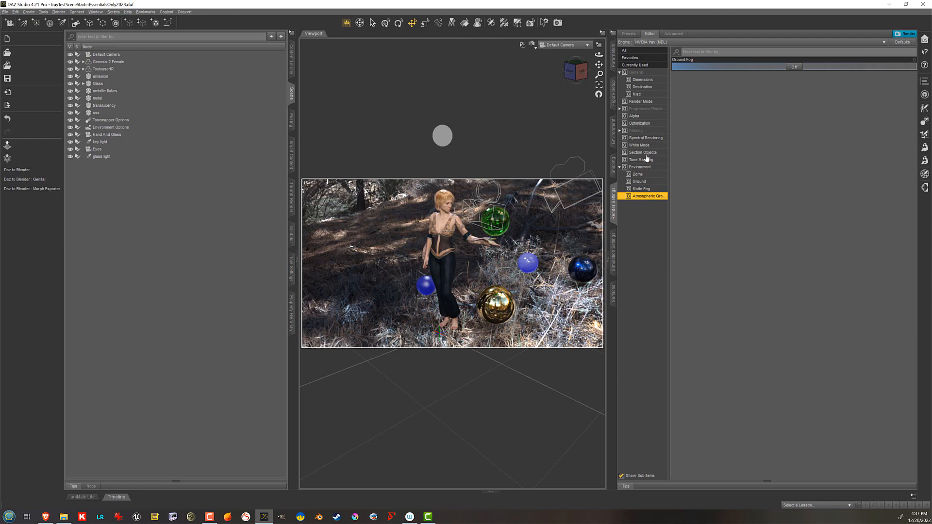
double_click(640, 167)
- Look at the advanced render settings for canvases and hardware
left_click(674, 34)
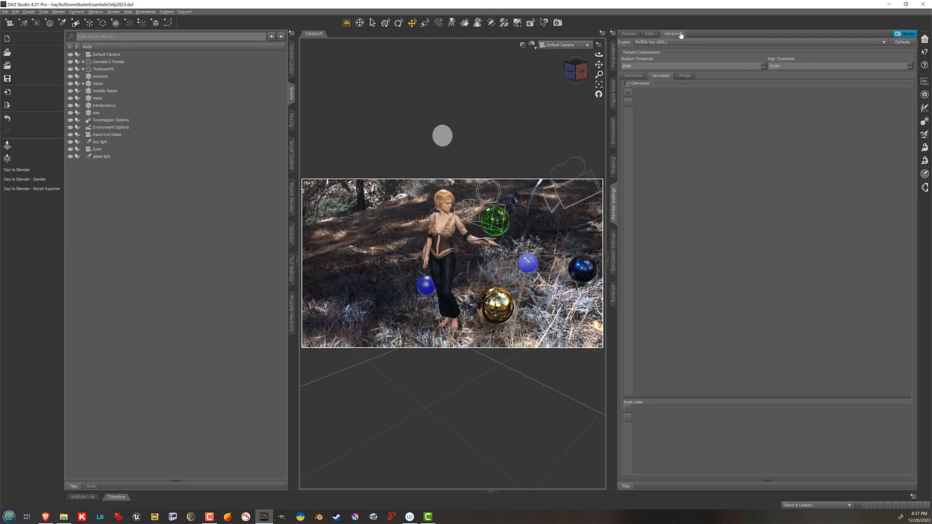
left_click(628, 84)
left_click(642, 84)
left_click(642, 79)
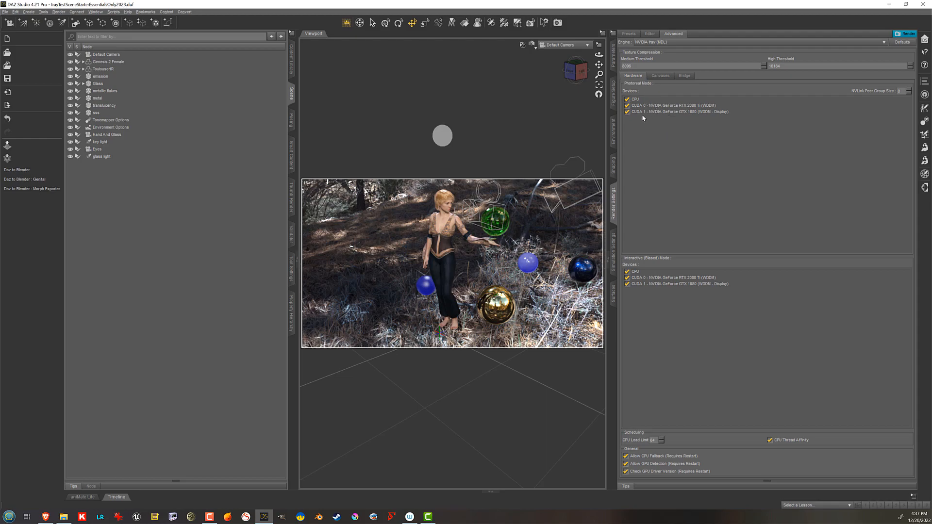
- Point out the photoreal CPU and GPU devices, CPU Thread Affinity and the Allow CPU Fallback option
left_click(646, 101)
left_click(668, 106)
left_click(666, 112)
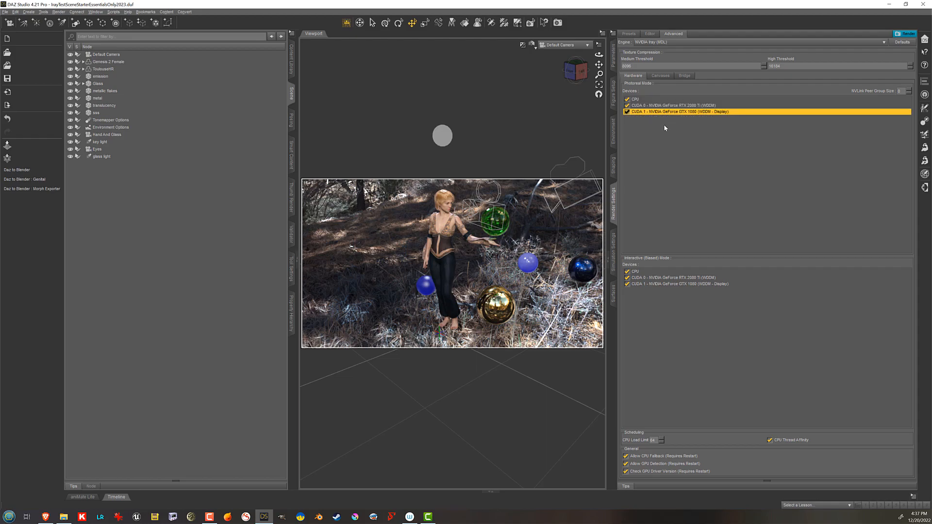
key("Up")
key("Up")
left_click(713, 112)
key("Up")
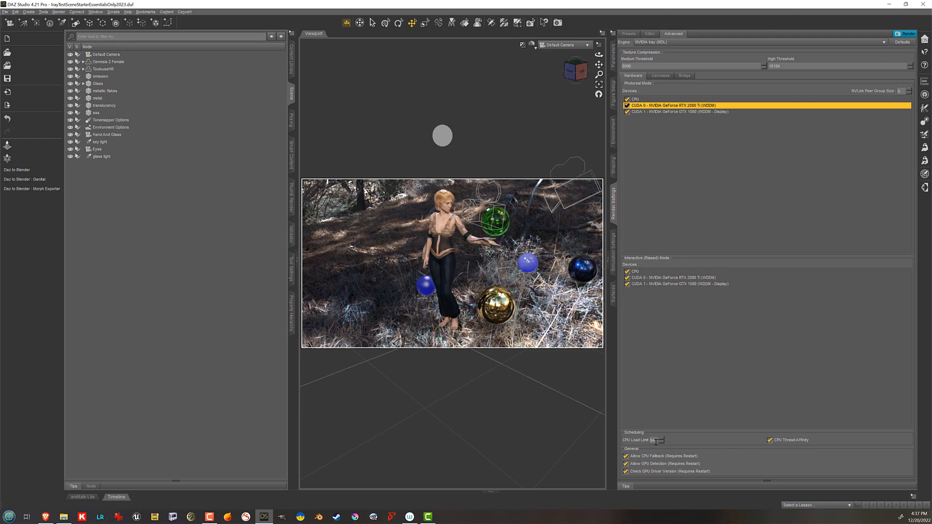
left_click(795, 442)
left_click(701, 457)
- Set the viewport draw style to Texture Shaded and point out the GPU detection and driver version check options
left_click(532, 46)
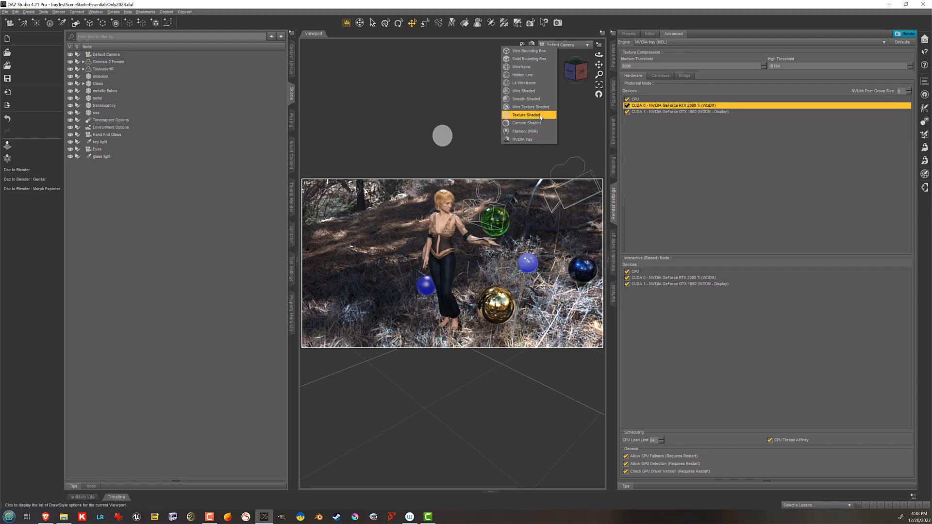
left_click(529, 115)
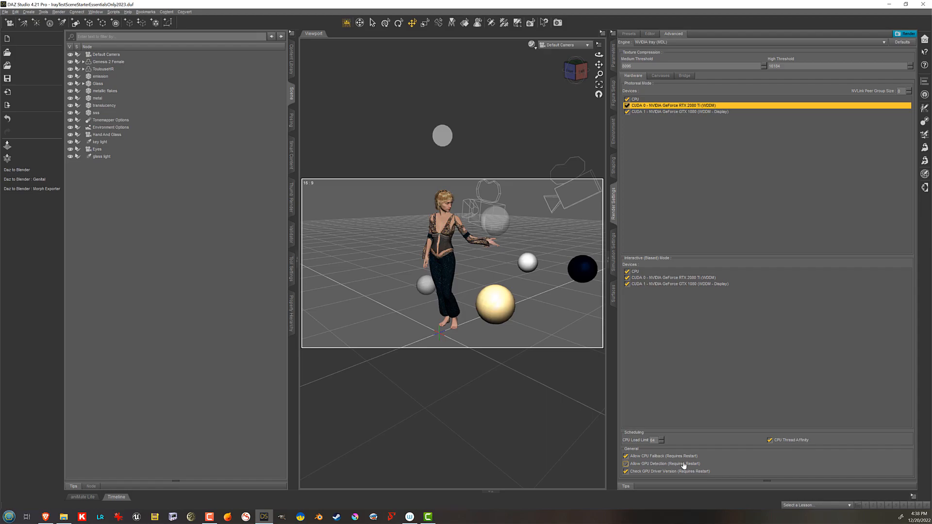
left_click(698, 474)
left_click(632, 473)
left_click(741, 465)
left_click(742, 465)
- Review the Iray Server bridge connection settings, the canvases and the texture compression thresholds
left_click(684, 76)
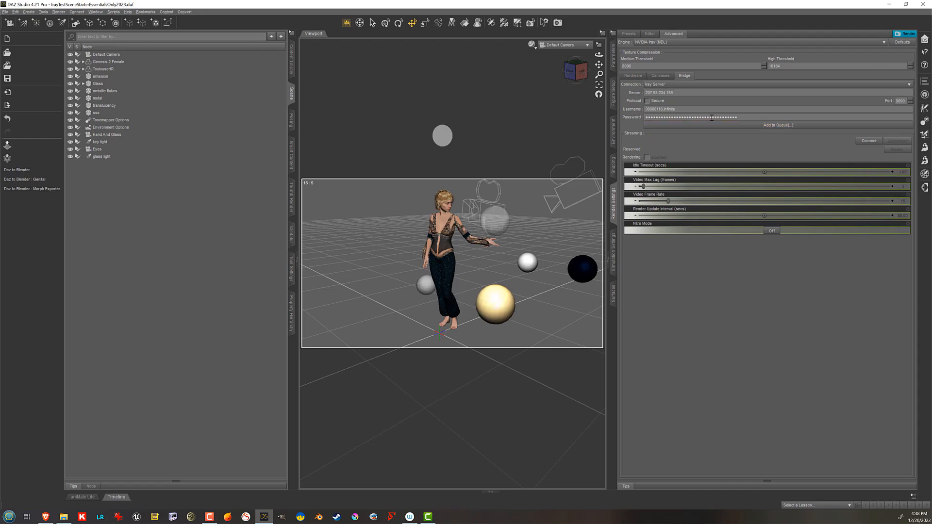
left_click(758, 168)
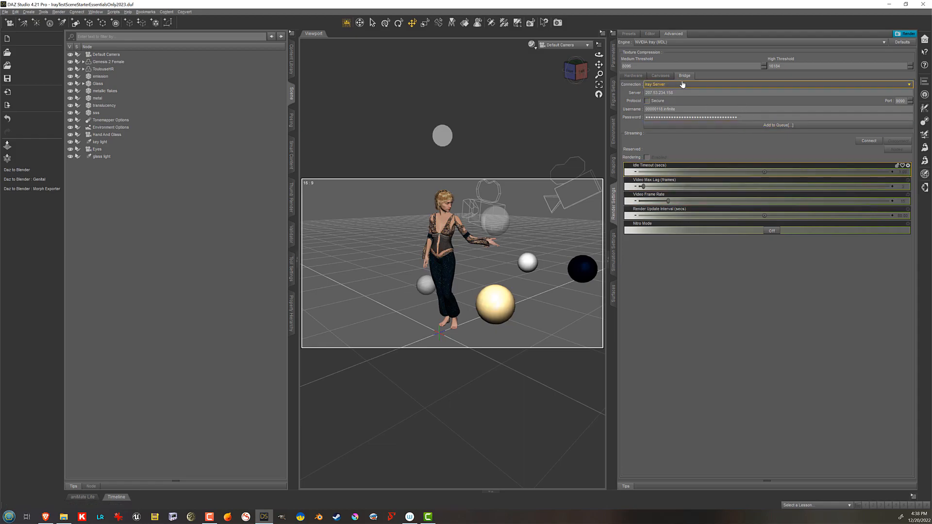
left_click(661, 76)
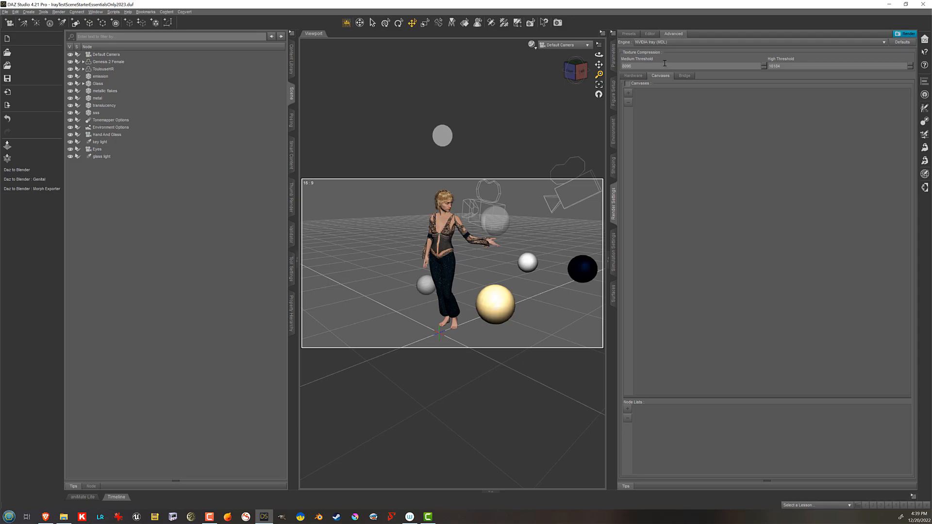
left_click(788, 65)
left_click(819, 64)
- Return to the render property groups and clear the Environment group selection
left_click(650, 34)
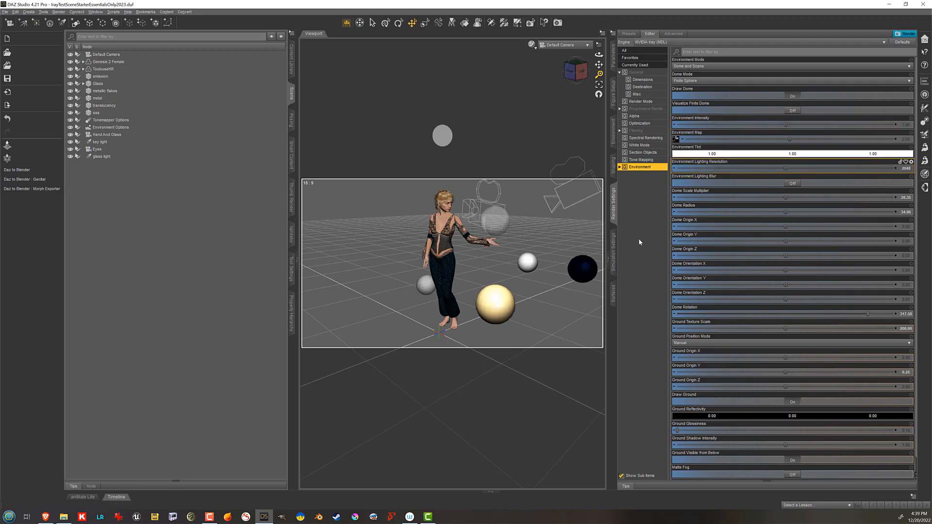
left_click(648, 213)
left_click(643, 169)
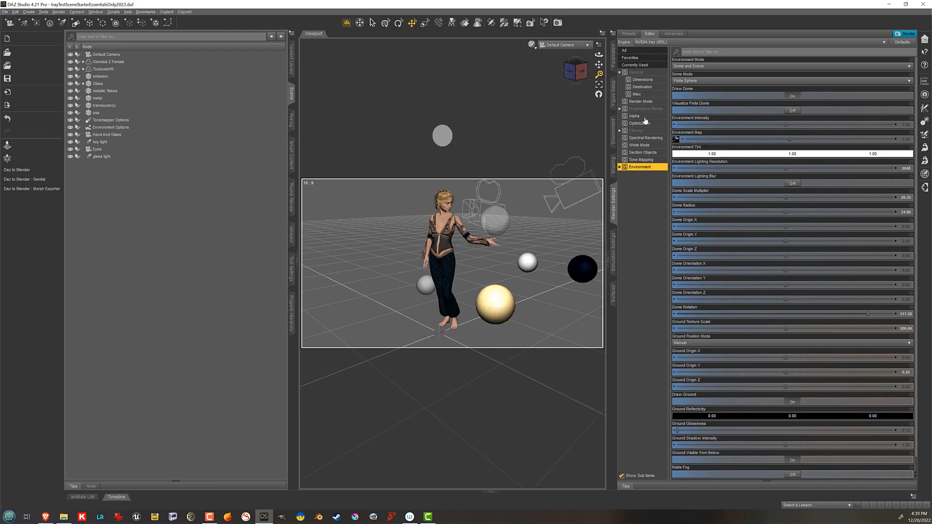
left_click(641, 224)
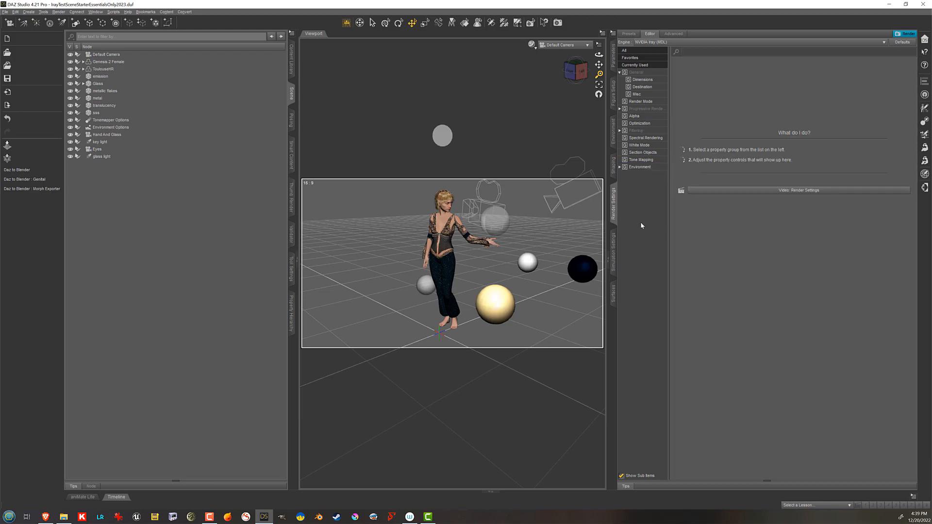